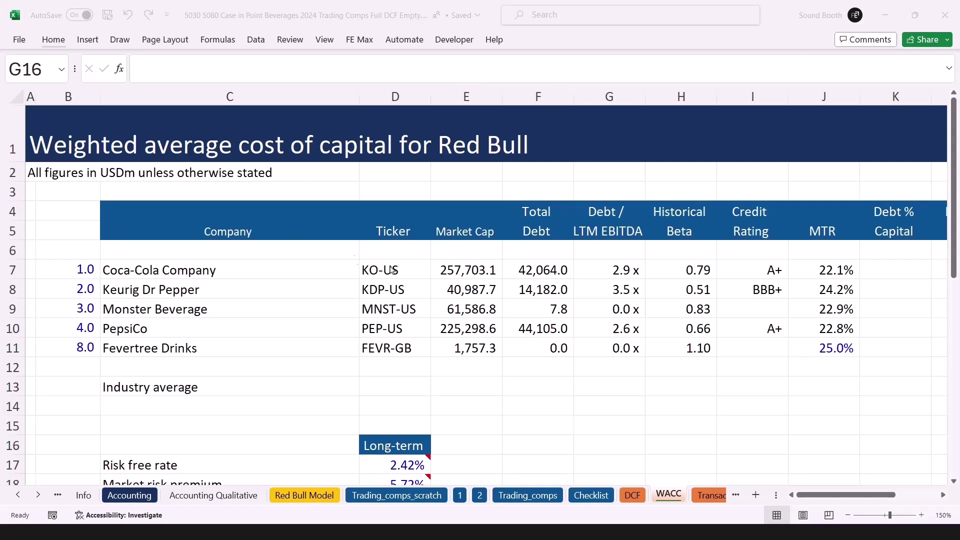
- Examine the peer companies' debt / LTM EBITDA multiples, historical betas and neighbouring comparison figures on the WACC sheet
key("alt+Tab")
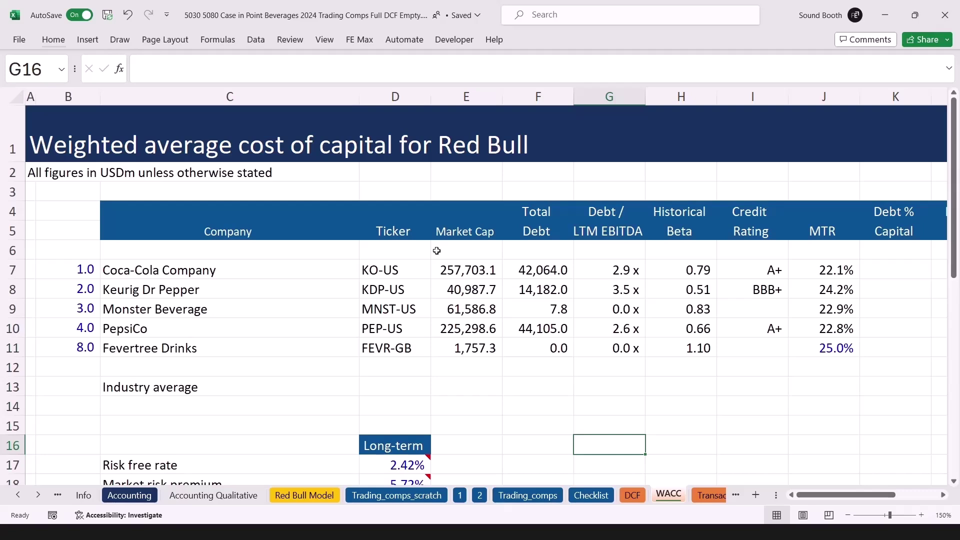
key("Up")
key("Up")
key("Up")
key("Up")
key("Up")
key("Up")
key("Up")
key("Up")
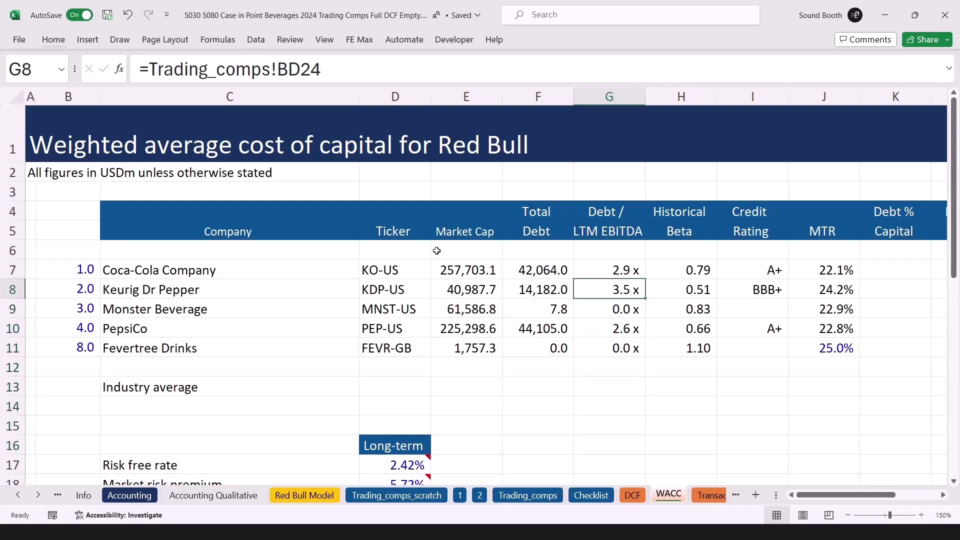
key("Down")
key("Down")
key("Down")
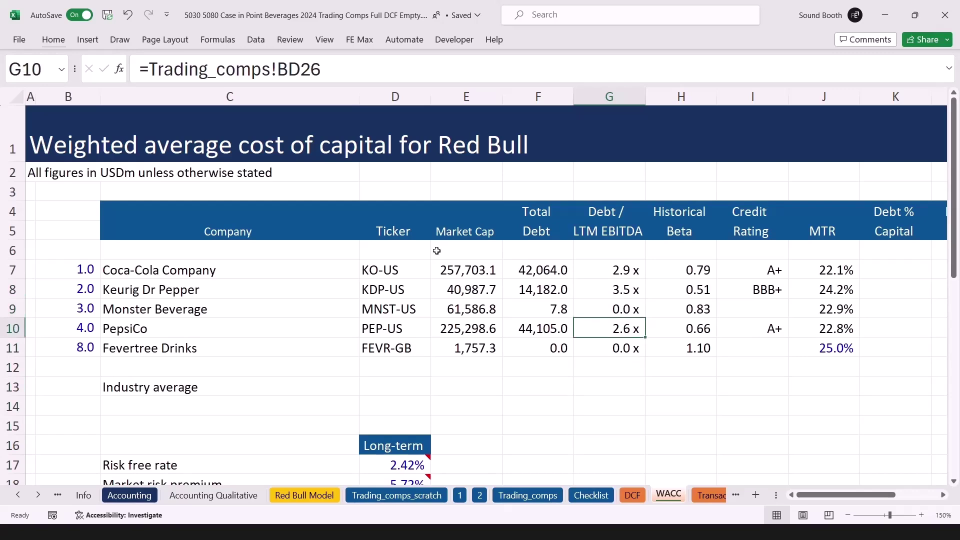
key("Right")
key("Right")
key("Left")
key("Left")
key("Left")
key("Left")
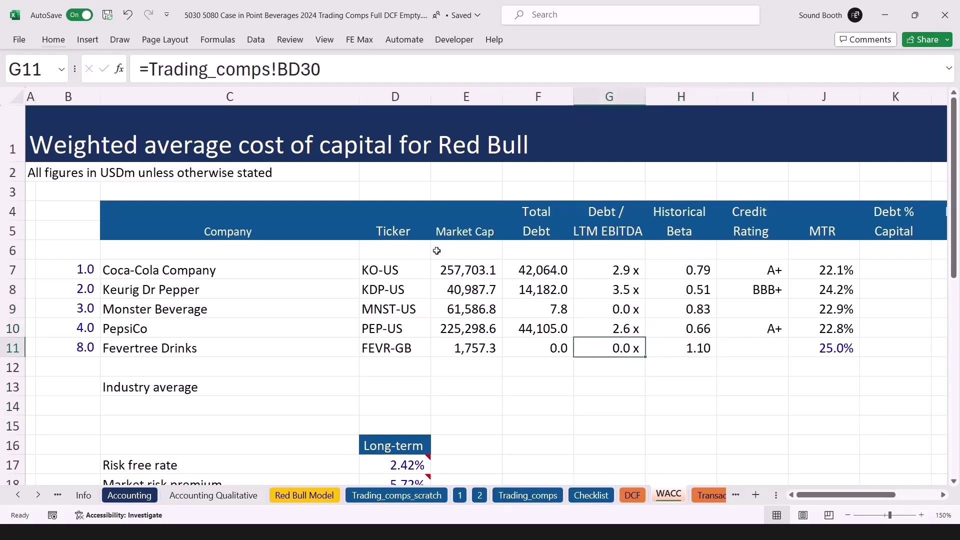
key("Right")
key("Right")
key("Right")
key("Right")
key("Right")
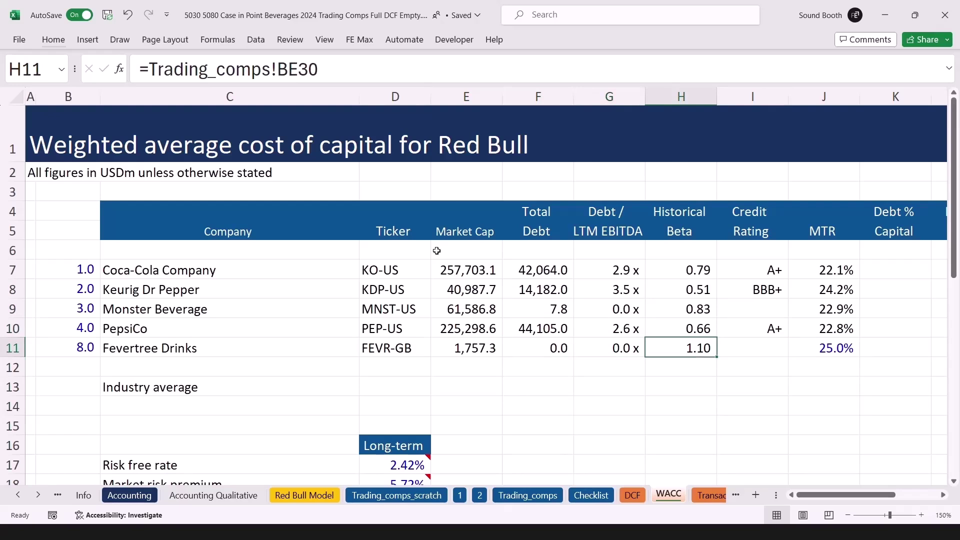
- Calculate Coca-Cola's Debt % Capital in K7 as total debt over total debt plus market cap with =F7/(F7+E7)
key("Right")
key("Up")
key("Up")
key("Up")
key("Up")
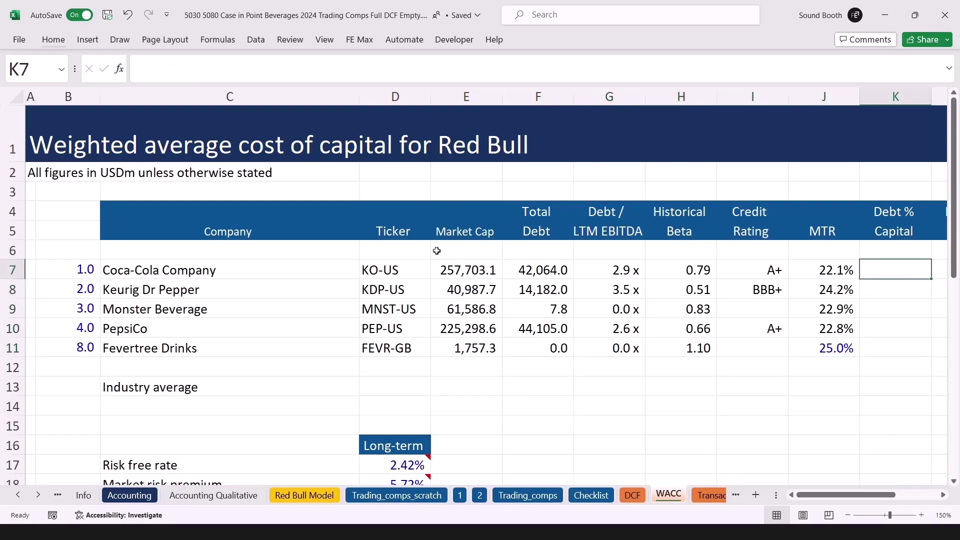
type("=")
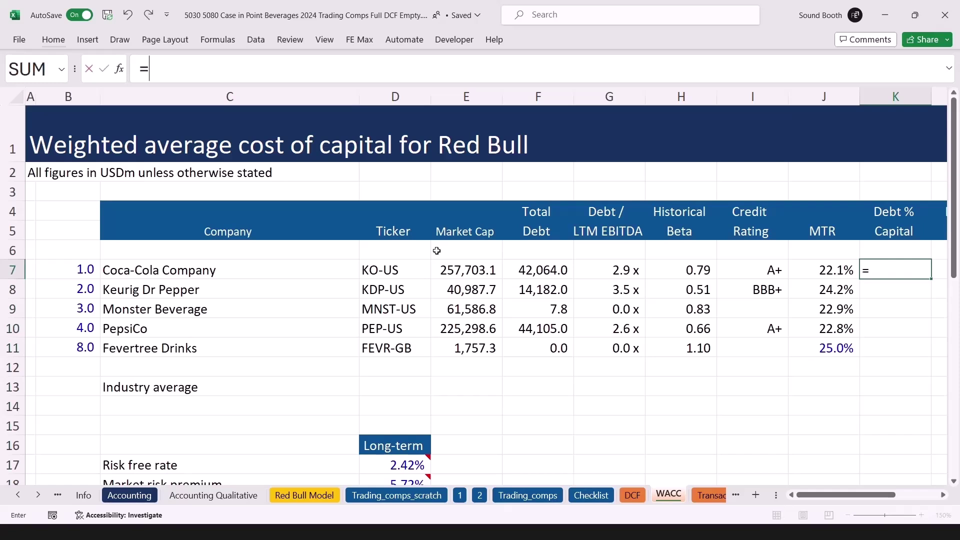
key("Left")
key("Left")
key("Left")
key("Left")
key("Left")
type("/(")
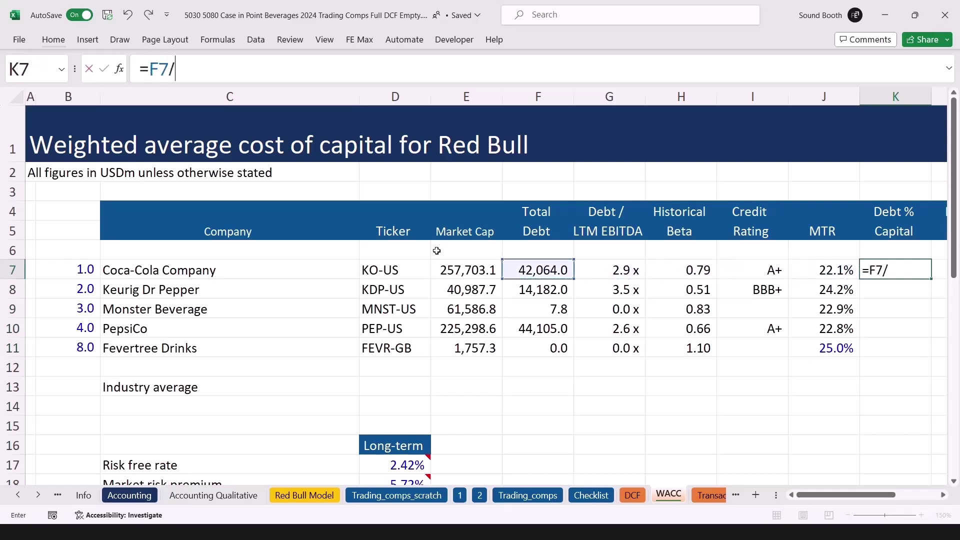
key("Left")
key("Left")
key("Left")
key("Left")
key("Left")
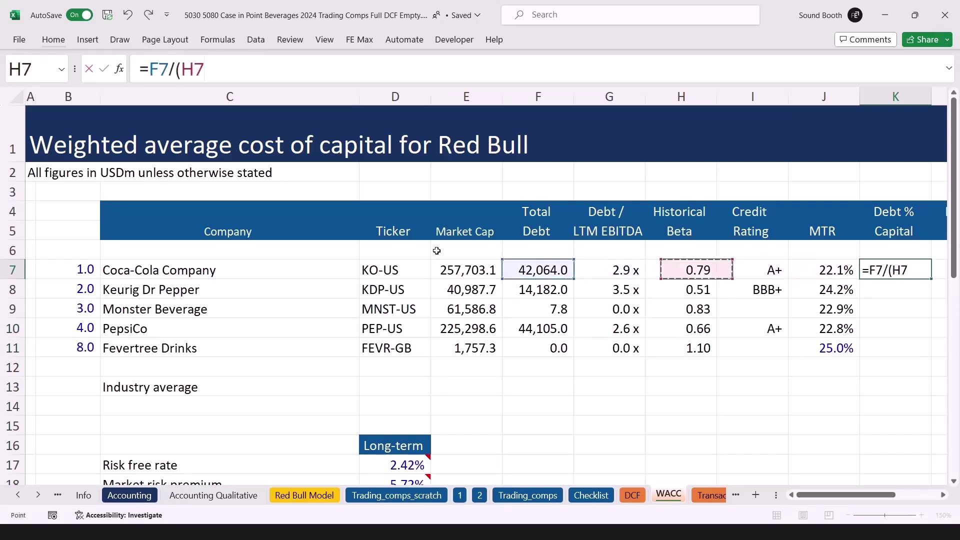
type("+")
key("Left")
key("Left")
key("Left")
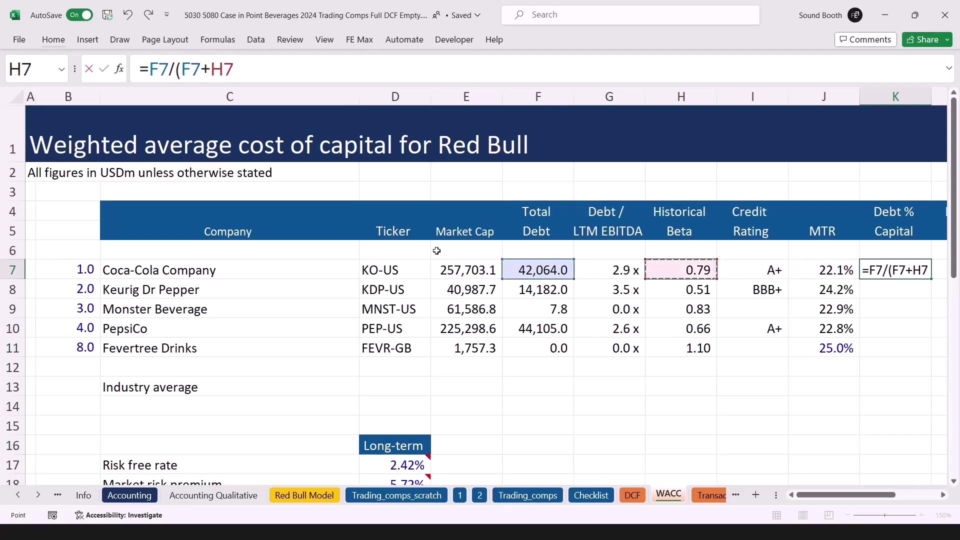
key("Left")
key("Left")
key("Left")
type(")")
key("ctrl+Return")
- Fill the Debt % Capital formula from K7 down through K11 for the remaining peer companies
key("shift+Down")
key("shift+Down")
key("shift+Down")
key("shift+Down")
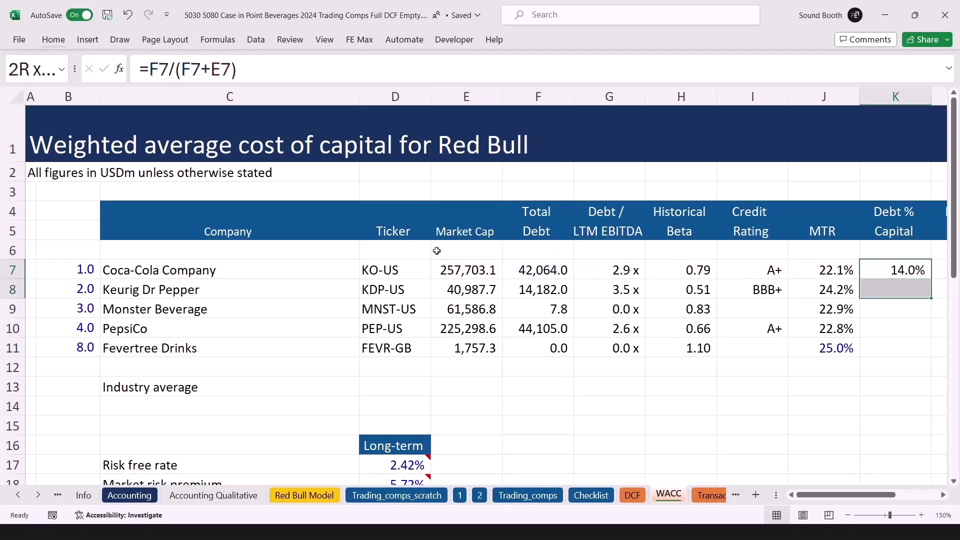
key("ctrl+d")
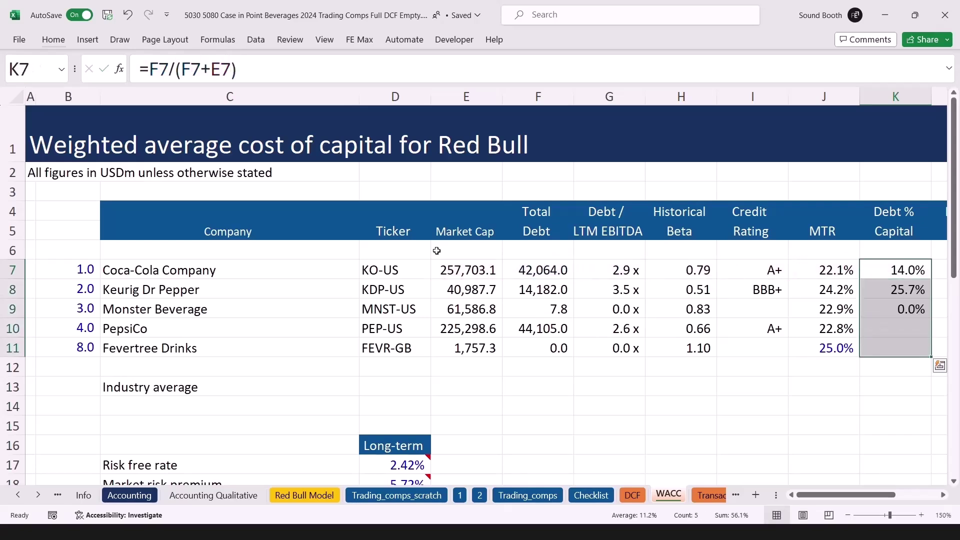
- Calculate the industry average Debt % Capital in K13 with =AVERAGE(K7:K11)
left_click(823, 310)
type("=average")
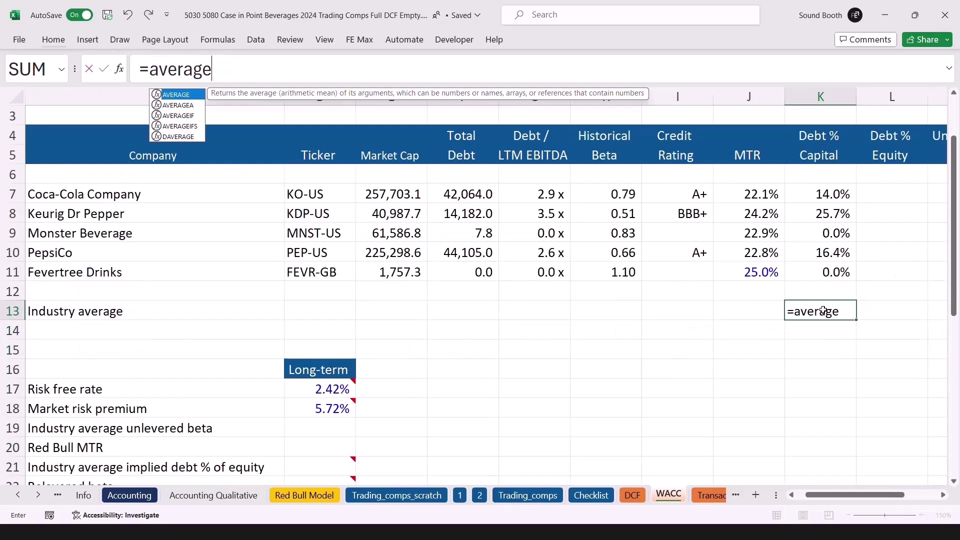
type("(")
key("Up")
key("Up")
key("ctrl+shift+Up")
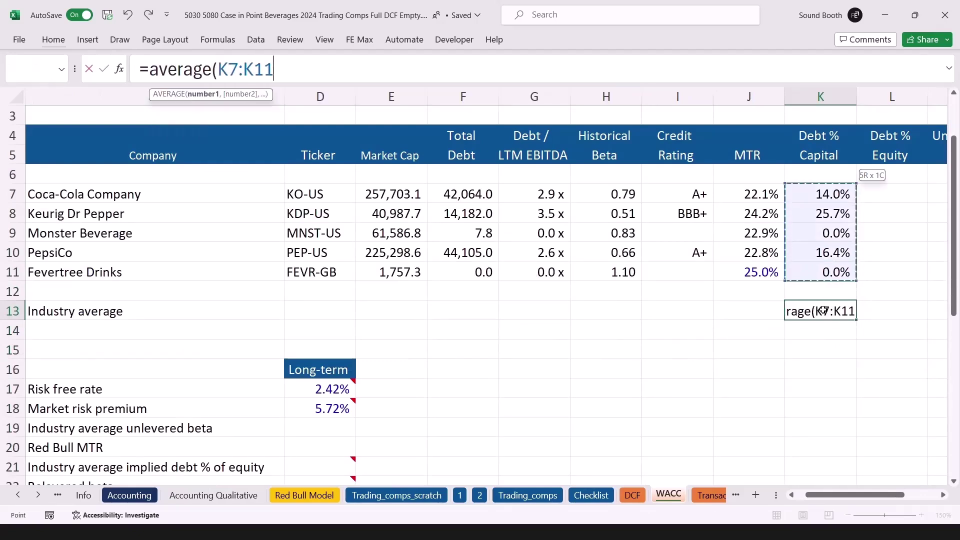
key("ctrl+Return")
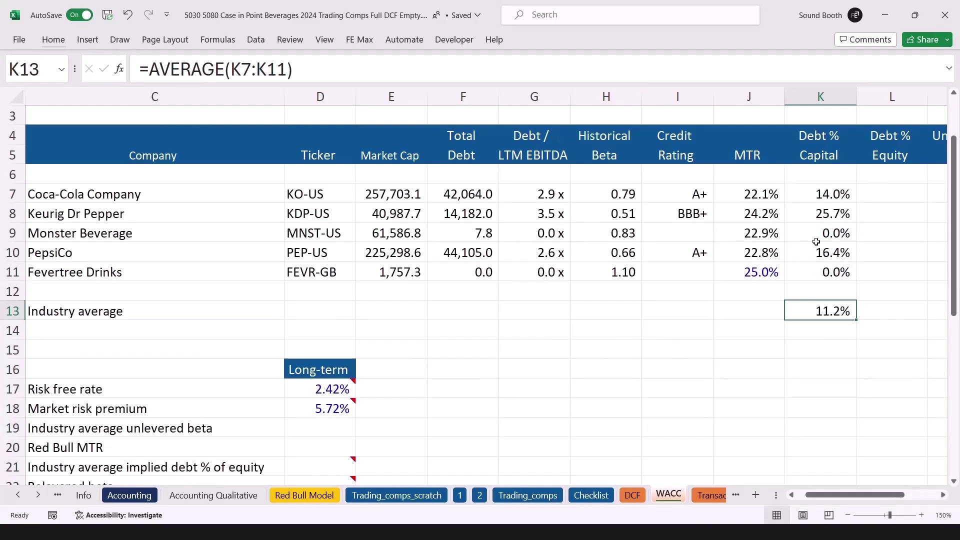
- Calculate Coca-Cola's Debt % Equity in L7 from its debt-to-capital share with =K7/(1-K7)
key("Up")
key("Up")
key("Up")
key("Up")
key("Up")
key("Up")
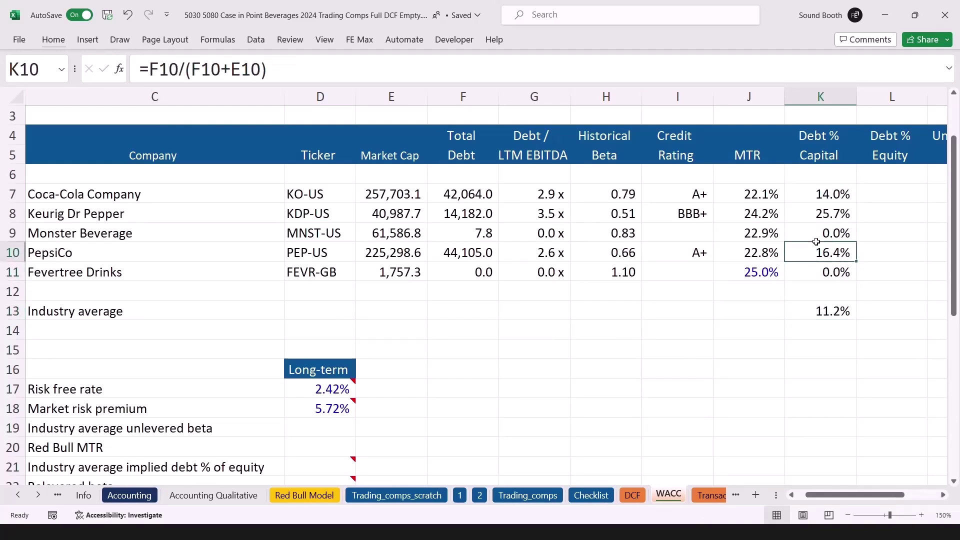
key("Right")
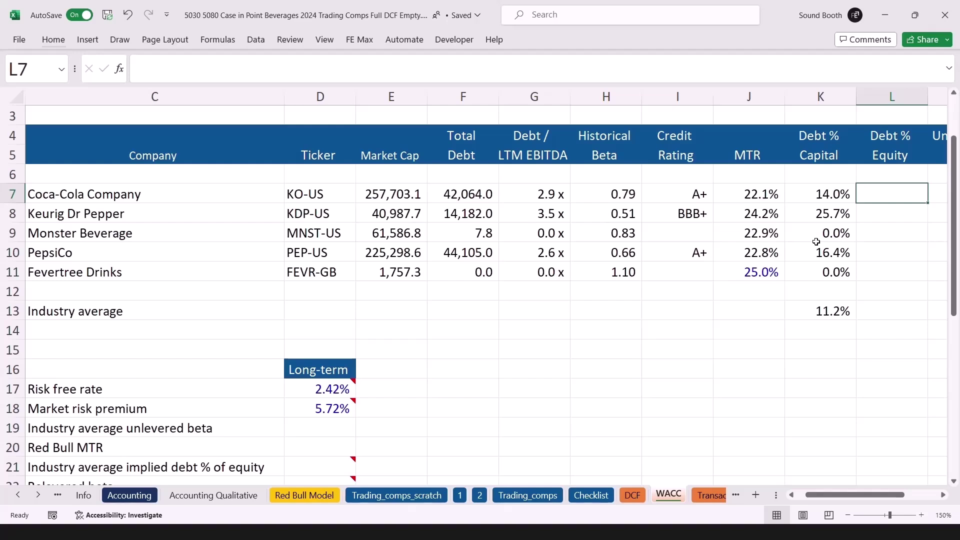
type("=")
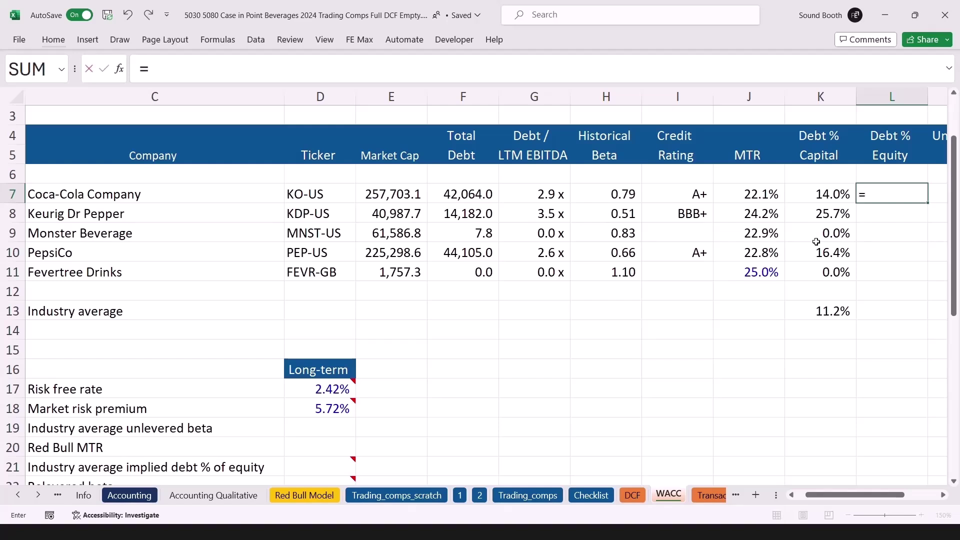
key("Left")
type("/")
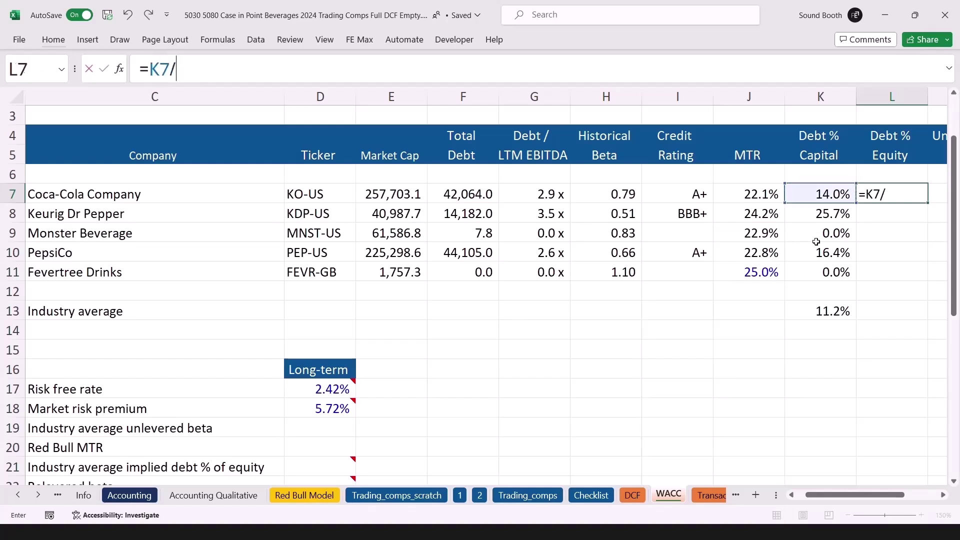
type("(10")
key("BackSpace")
type("-")
key("Left")
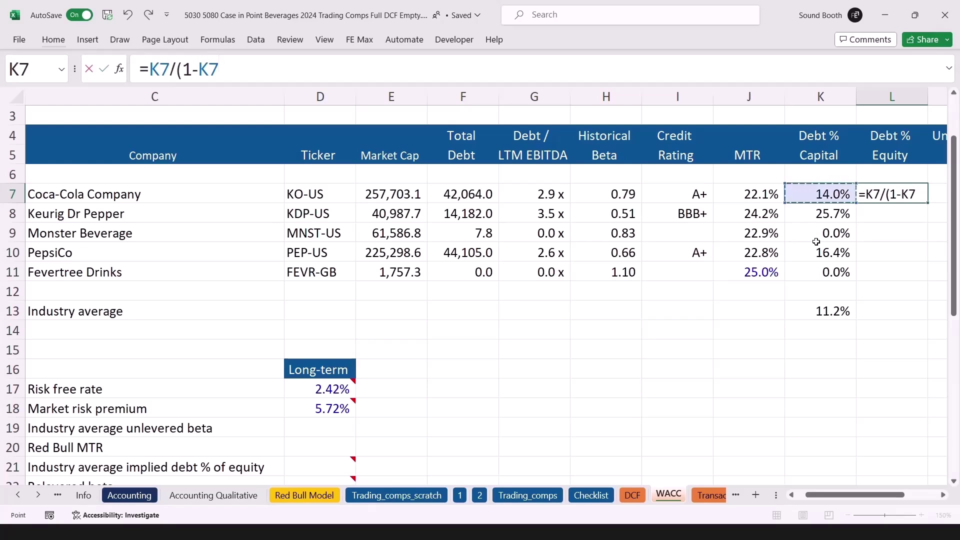
type(")")
key("ctrl+Return")
- Fill the Debt % Equity formula from L7 down through L11 for the other peers
key("shift+Down")
key("shift+Down")
key("shift+Down")
key("shift+Down")
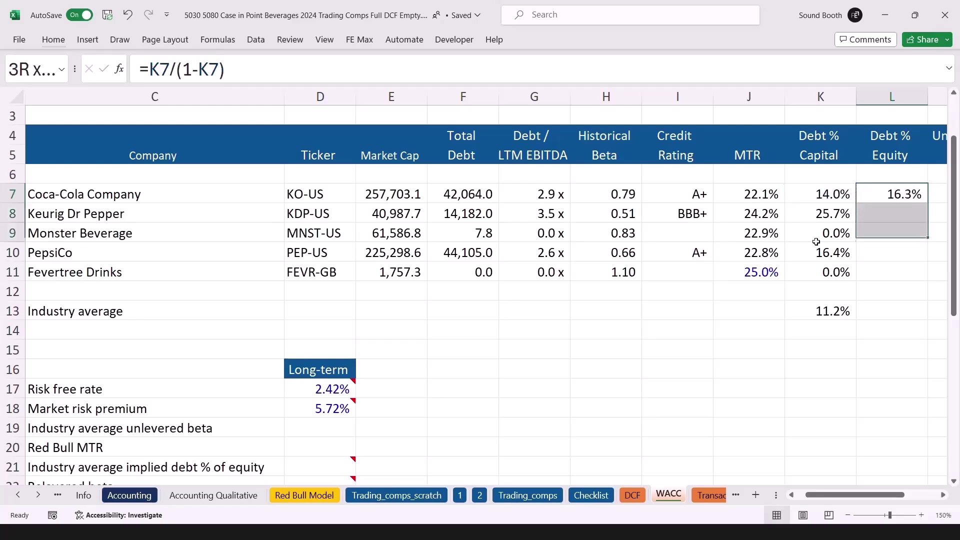
key("ctrl+d")
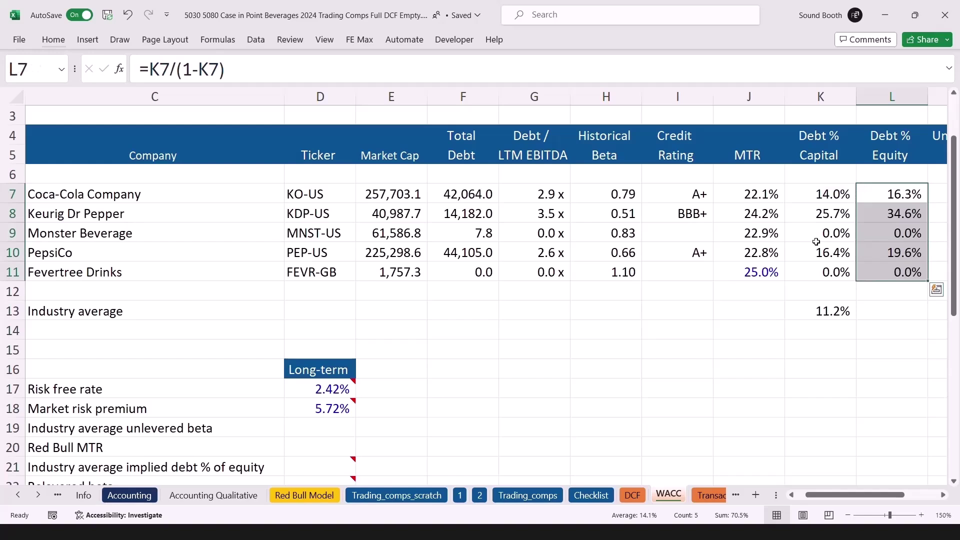
- Calculate Coca-Cola's unlevered beta in M7 from historical beta, debt % equity and MTR with =H7/(1+L7*(1-J7))
key("Up")
key("Down")
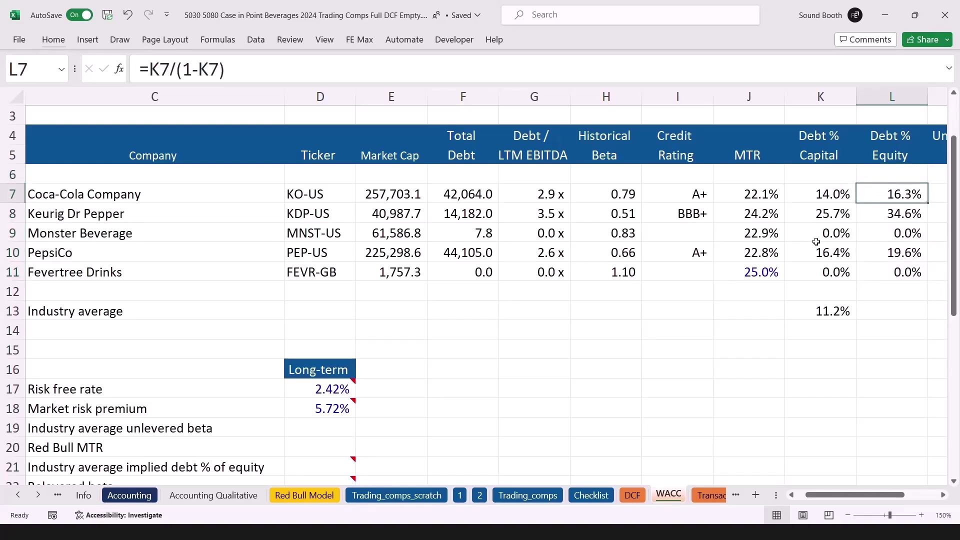
key("Right")
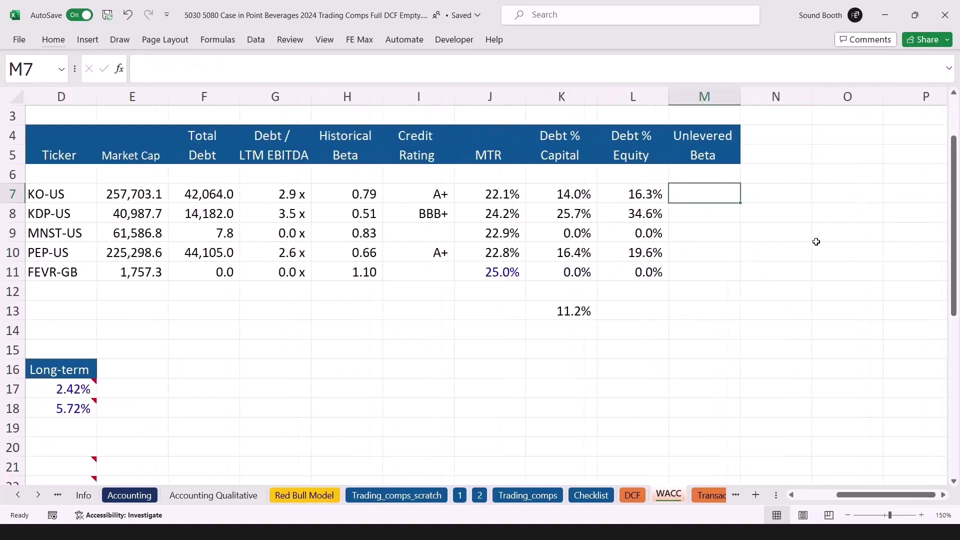
type("=")
key("Left")
key("Left")
key("Left")
key("Left")
key("Left")
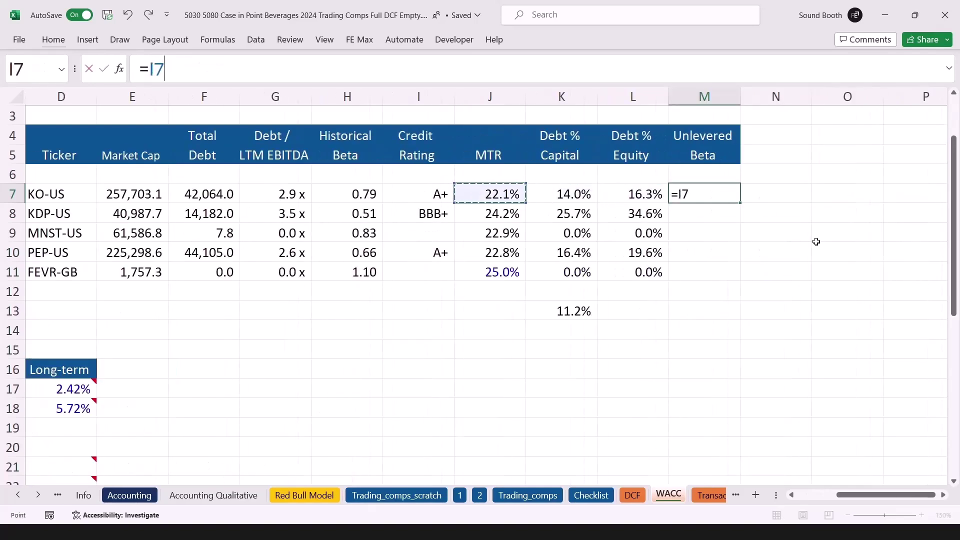
type("/(")
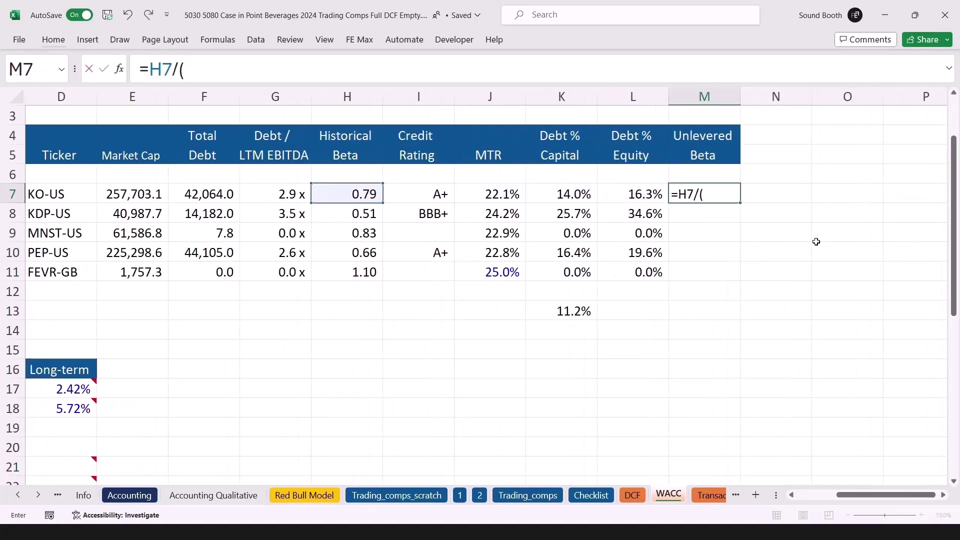
type("1+")
key("Left")
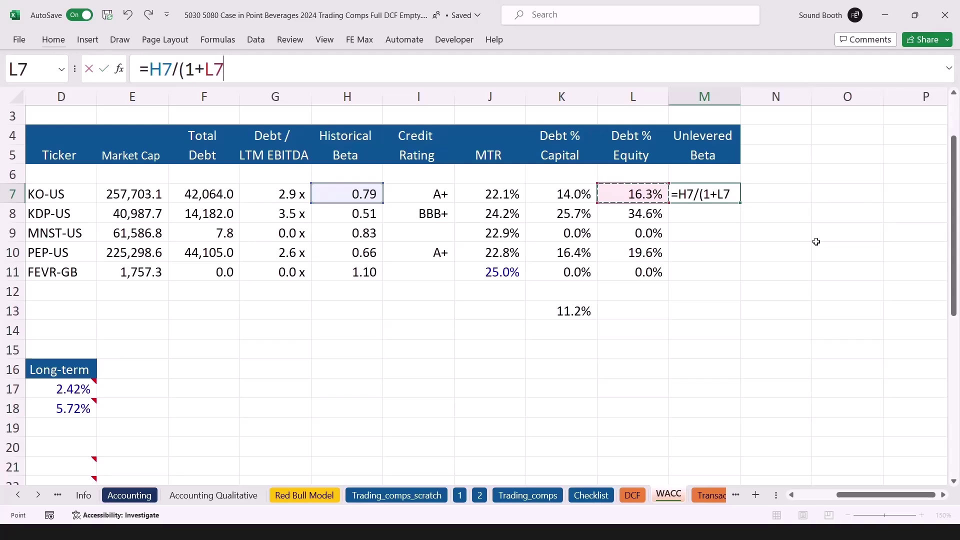
type("*(")
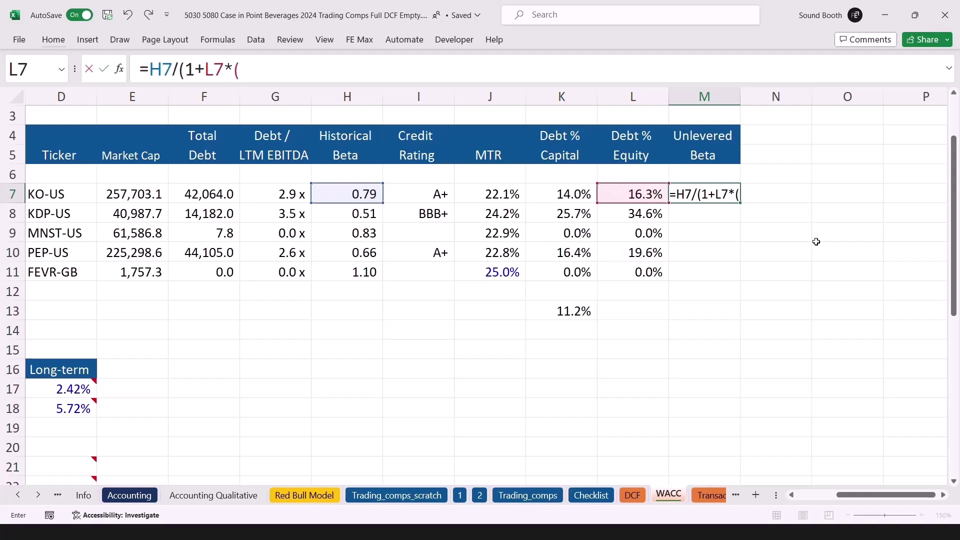
type("1-")
key("Left")
key("Left")
key("Left")
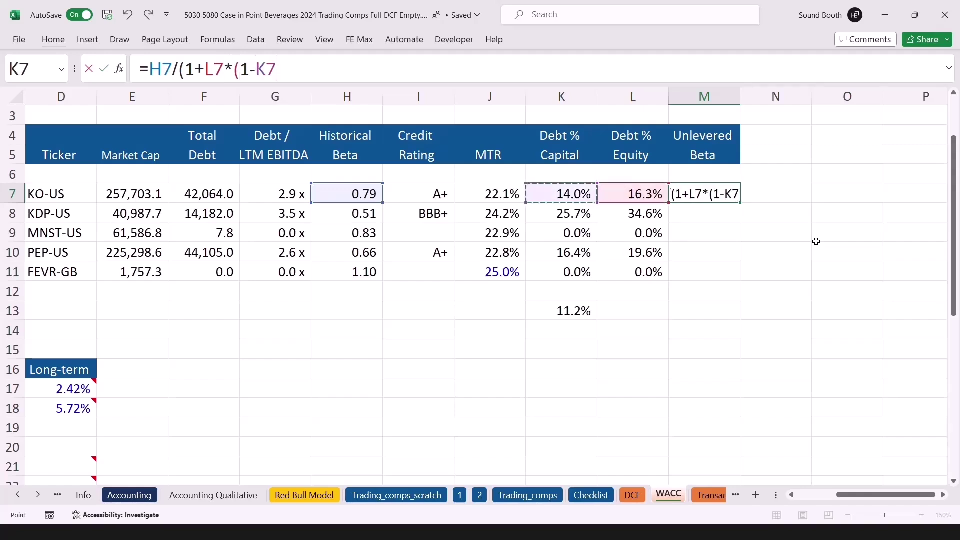
type("))")
key("ctrl+Return")
- Fill the unlevered beta formula from M7 down through M11
key("shift+Down")
key("shift+Down")
key("shift+Down")
key("shift+Down")
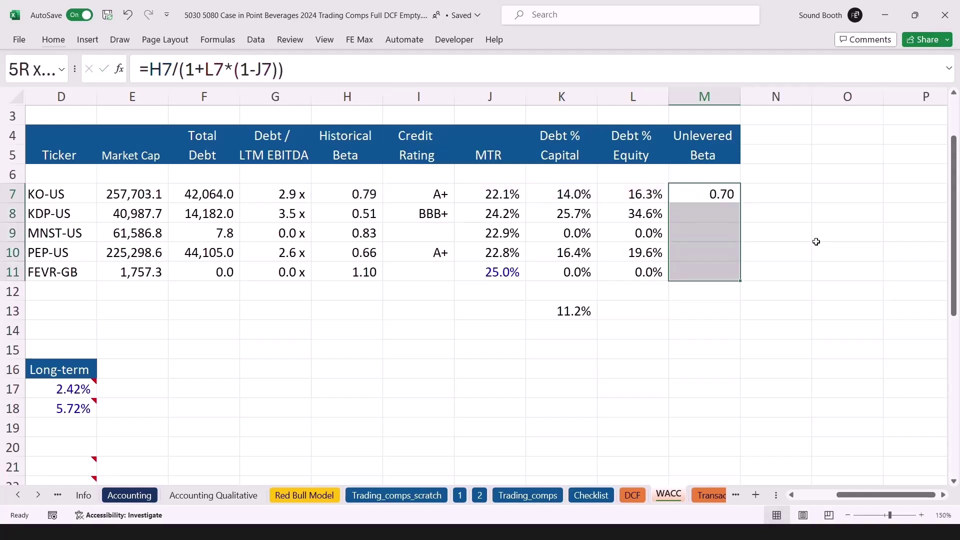
key("ctrl+d")
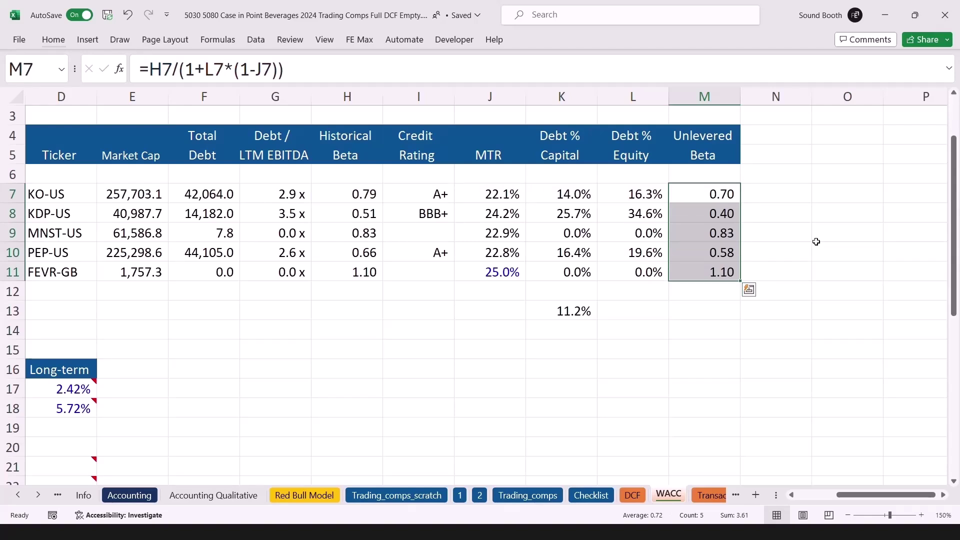
- Calculate the industry average unlevered beta in M13 with =AVERAGE(M7:M11)
key("Down")
key("Down")
key("Down")
key("Down")
key("Down")
key("Down")
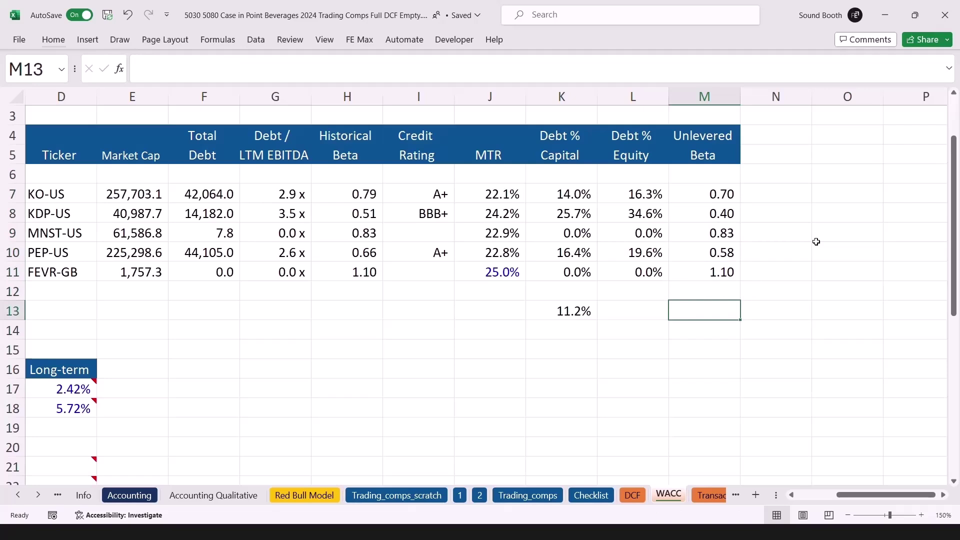
type("=avea")
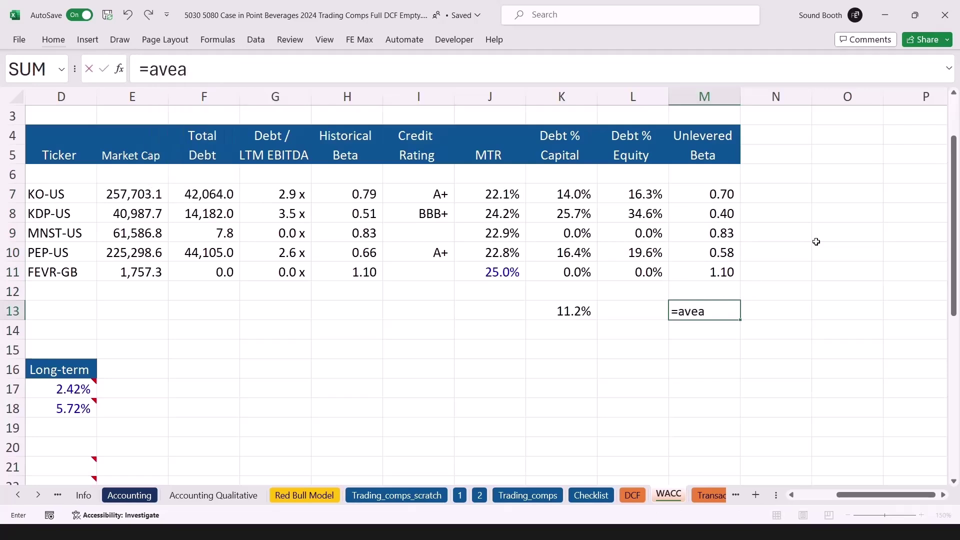
key("BackSpace")
type("rage(")
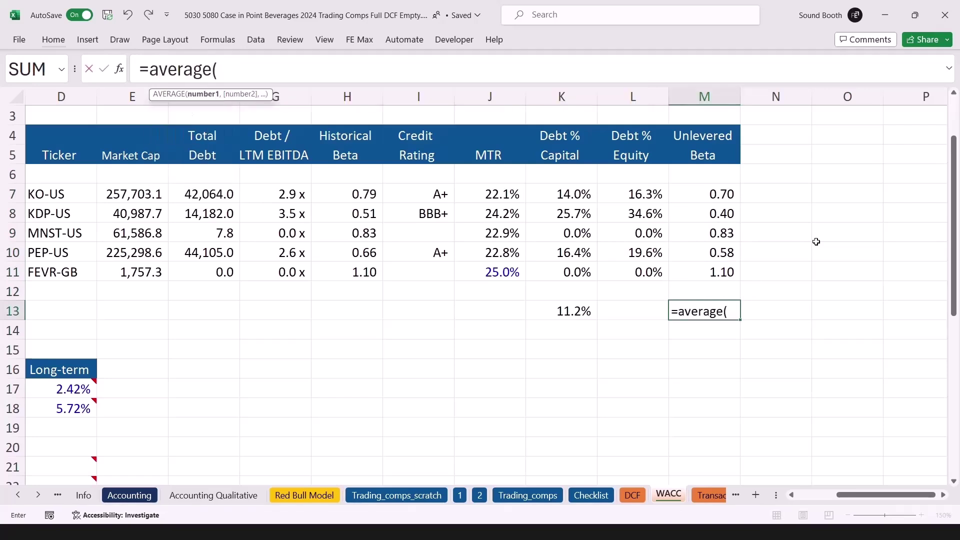
key("Up")
key("Up")
key("shift+Up")
key("shift+Up")
key("shift+Up")
key("shift+Up")
key("ctrl+Return")
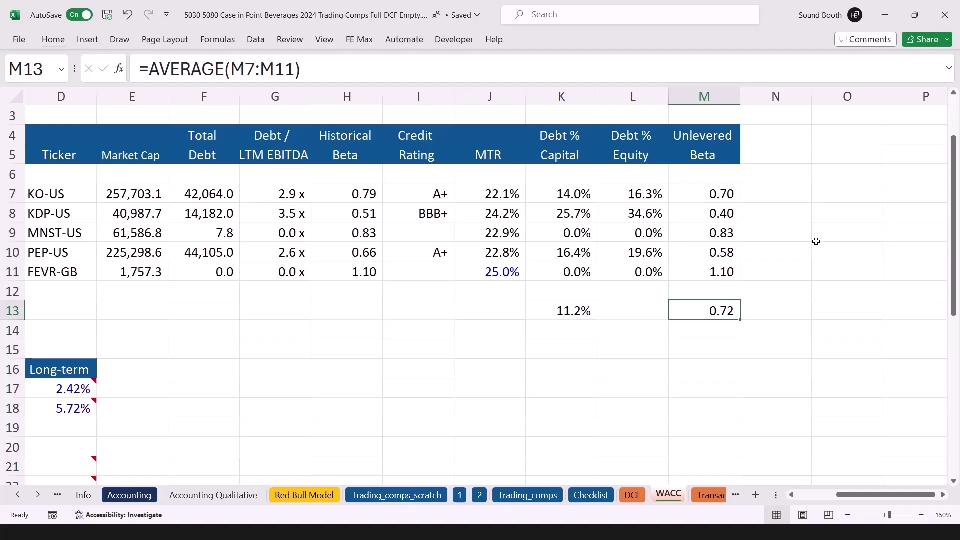
- Review the long-term cost of capital inputs, from the risk free rate in D17 to the market risk premium in D18
key("Left")
key("Home")
key("Down")
key("Down")
key("Down")
key("Down")
key("Down")
key("Down")
key("Down")
key("Down")
key("Down")
key("Down")
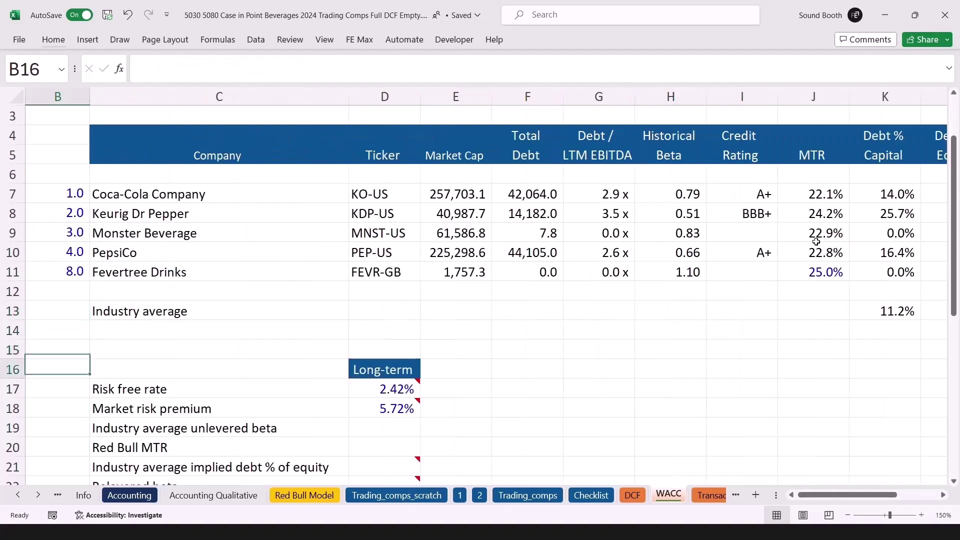
key("Down")
key("Down")
key("Down")
key("Down")
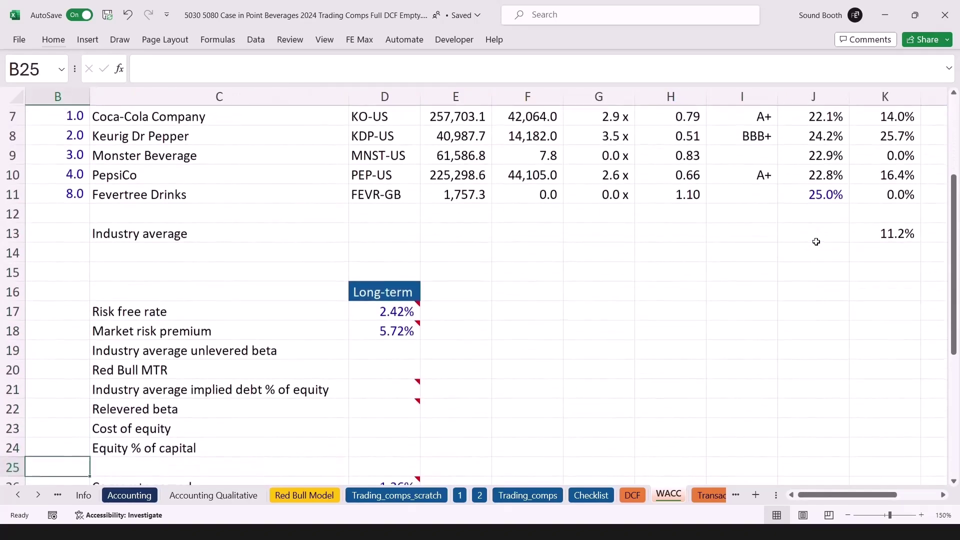
key("Up")
key("Up")
key("Up")
key("Up")
key("Up")
key("Up")
key("Up")
key("Up")
key("Up")
key("Up")
key("Right")
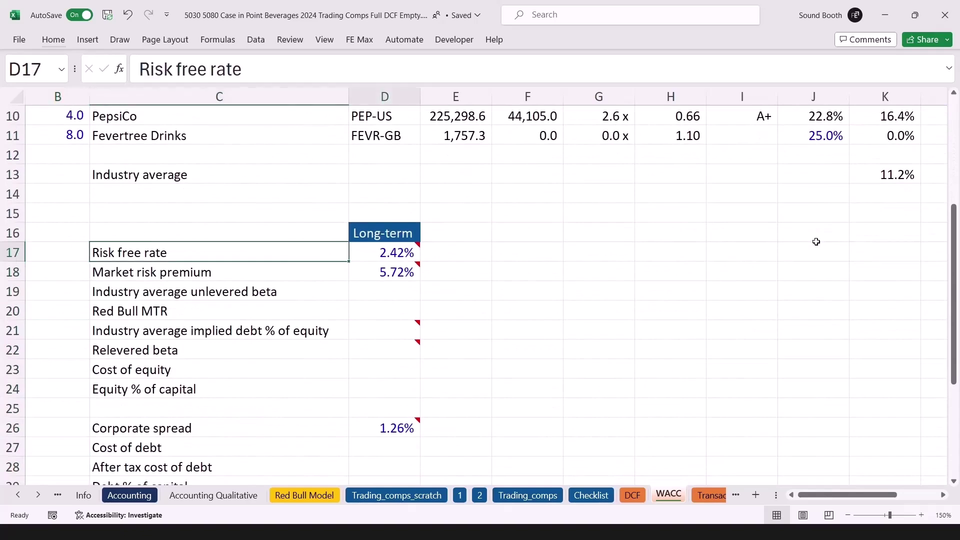
key("Right")
key("Left")
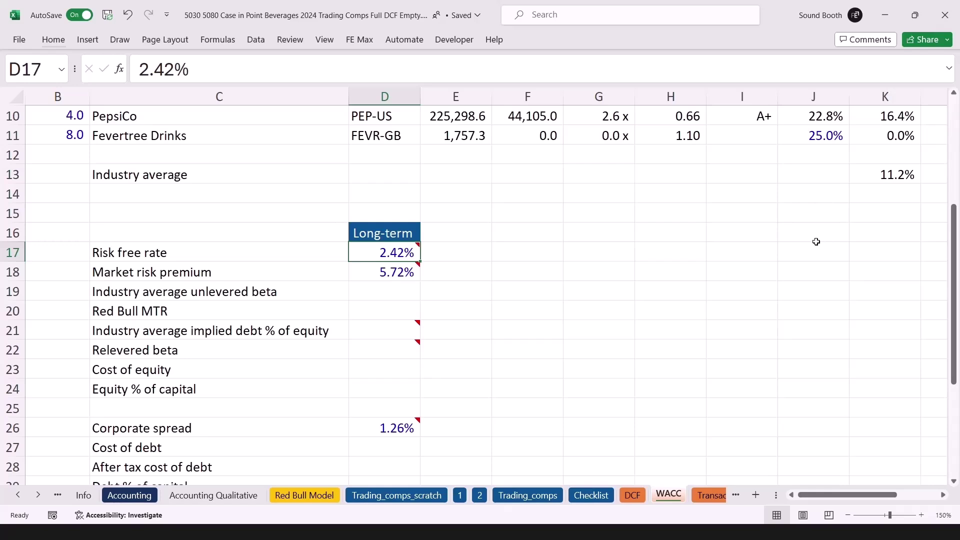
key("Down")
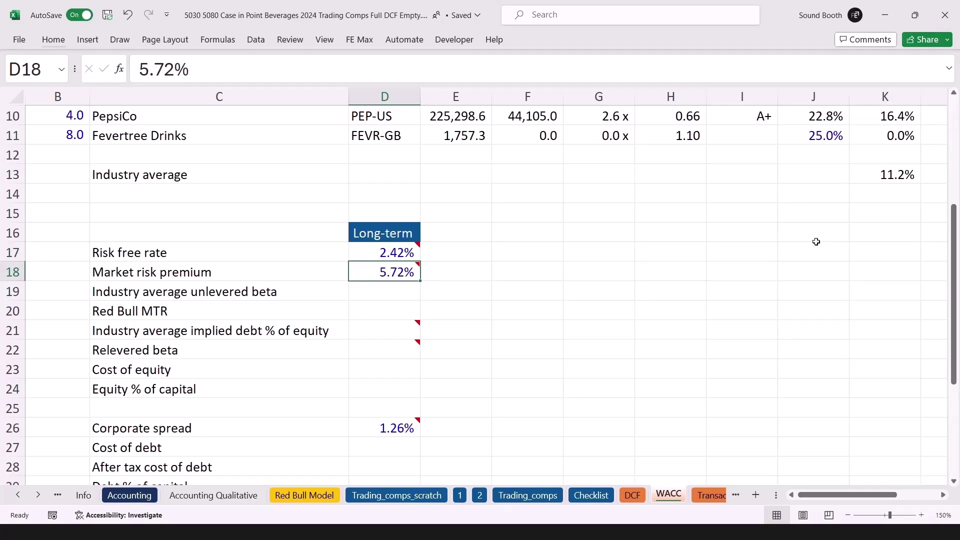
- Link the industry average unlevered beta in D19 to the peer average with =M13
key("Down")
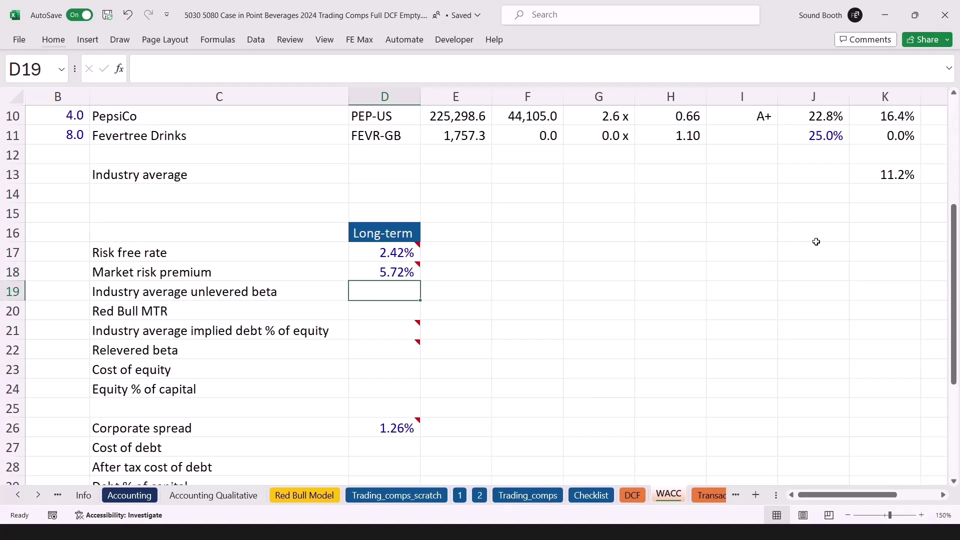
type("=")
key("Right")
key("Right")
key("Right")
key("Right")
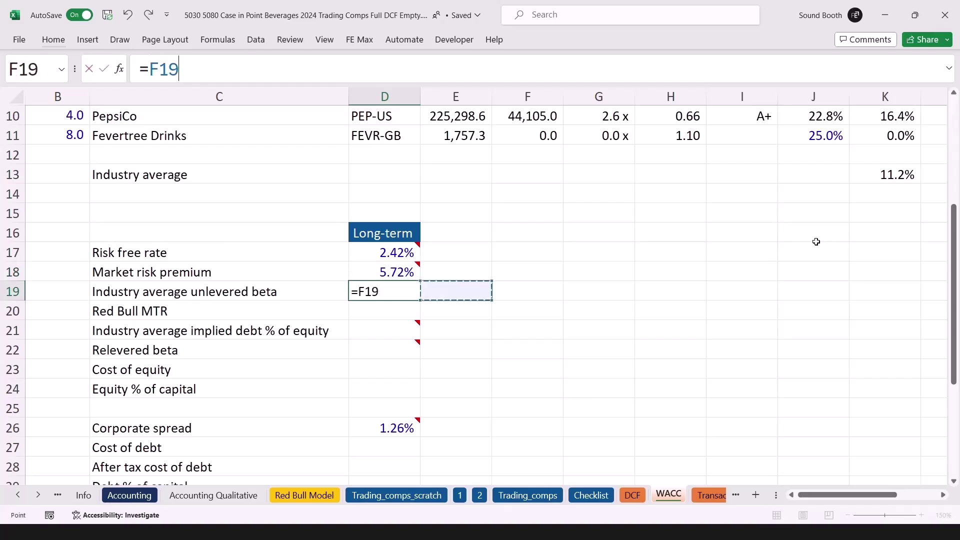
key("Right")
key("Right")
key("Right")
key("Right")
key("Right")
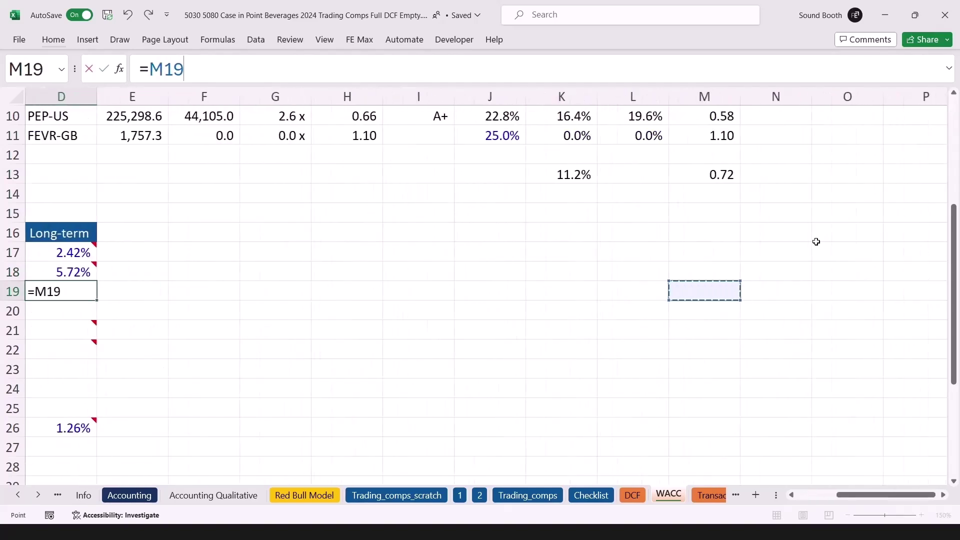
key("Up")
key("Up")
key("Up")
key("Up")
key("Up")
key("Up")
key("ctrl+Return")
- Link the Red Bull MTR in D20 to the projected 2024 marginal tax rate with ='Red Bull Model'!G20
key("Left")
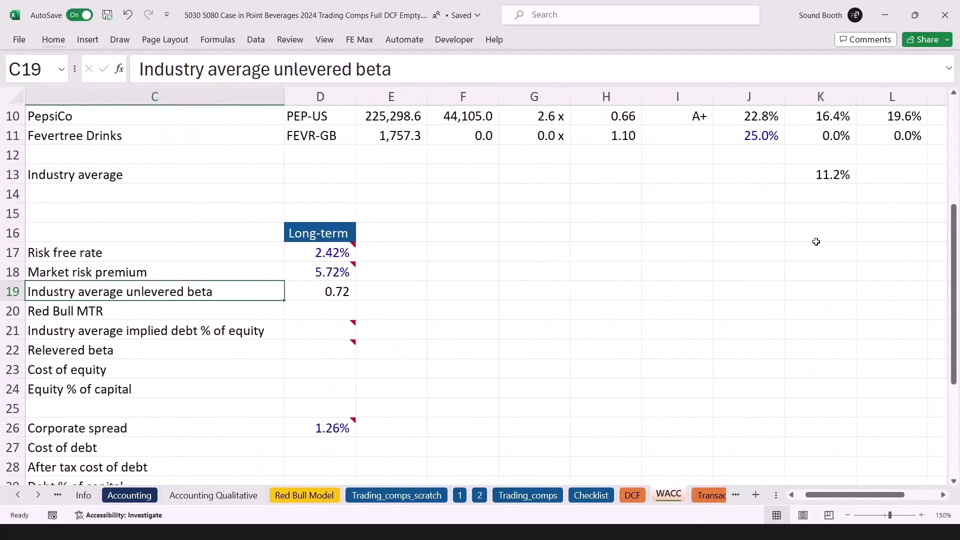
key("Down")
key("Right")
type("=")
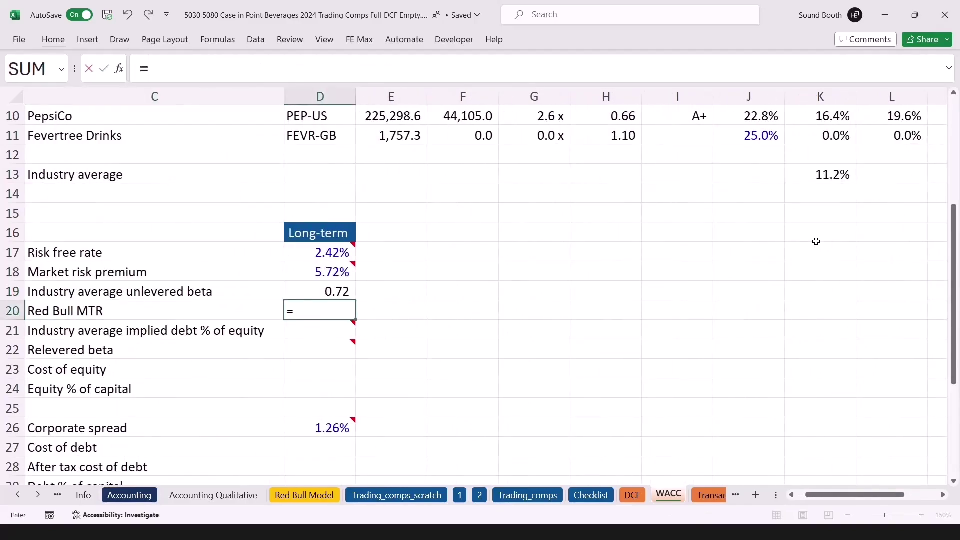
key("ctrl+Page_Up")
key("ctrl+Page_Up")
key("ctrl+Page_Up")
key("ctrl+Page_Up")
key("ctrl+Page_Up")
key("ctrl+Page_Up")
key("ctrl+Page_Up")
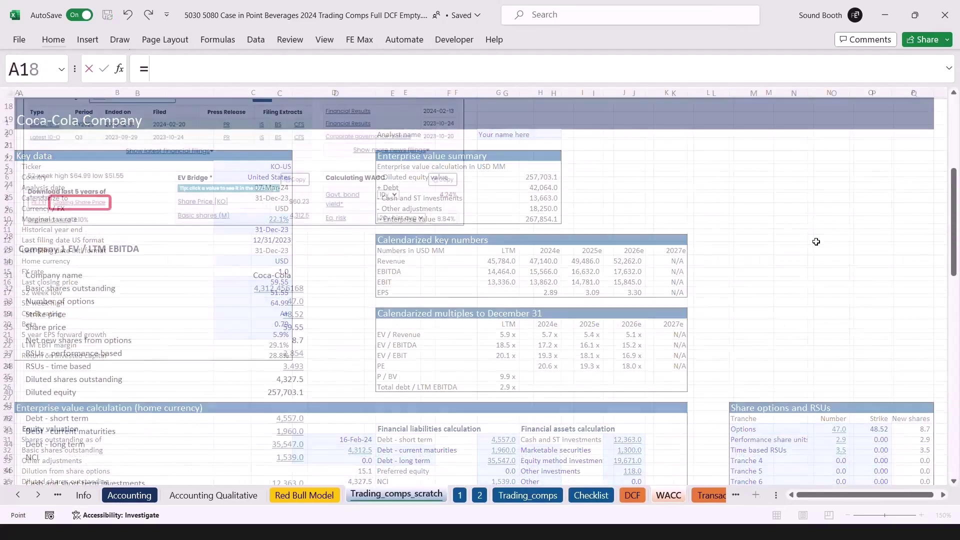
key("Down")
key("Down")
key("Down")
key("Down")
key("Down")
key("Down")
key("Down")
key("Down")
key("Down")
key("Down")
key("Down")
key("Down")
key("Down")
key("Down")
key("Down")
key("Down")
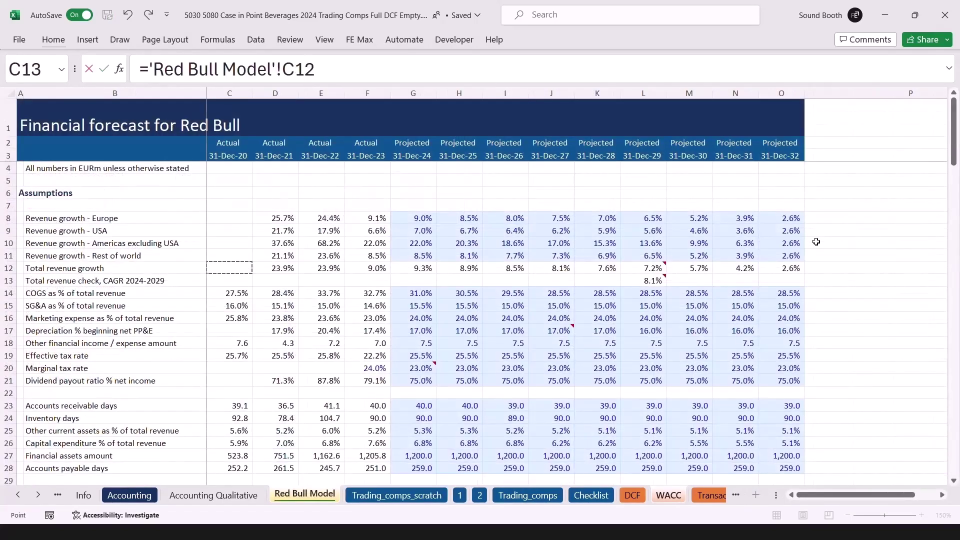
key("Right")
key("Right")
key("Right")
key("Right")
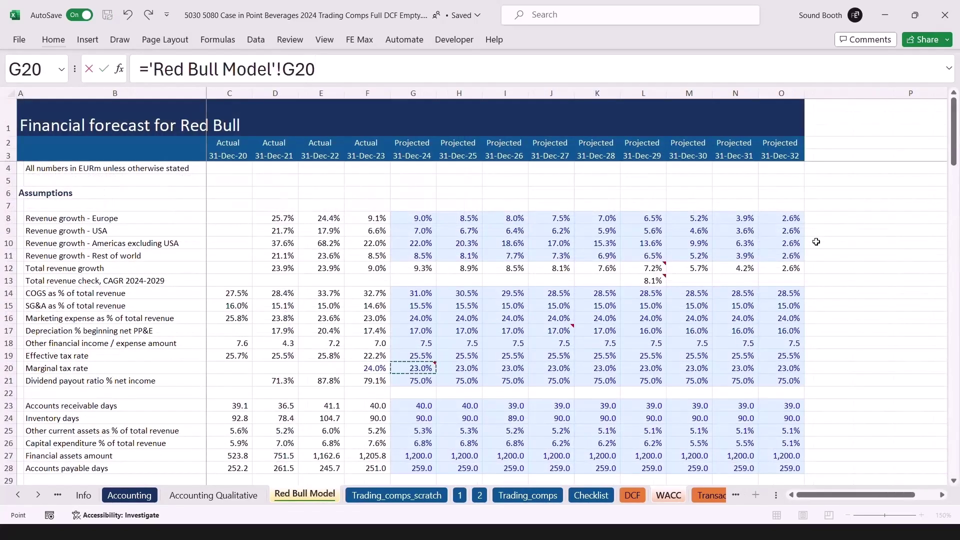
key("ctrl+Return")
- Display the formula text beside D19 and D20 with =IF(ISBLANK(D19),"",FORMULATEXT(D19)) in E19 and its D20 equivalent in E20
key("Right")
key("Up")
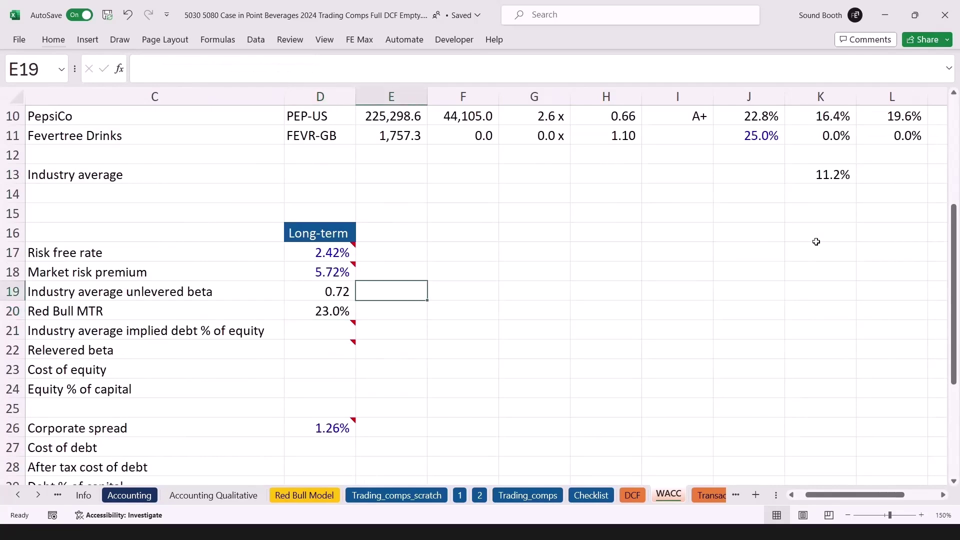
type("=IF(ISBLANK(D19),\"\",FORMULATEXT(D19))")
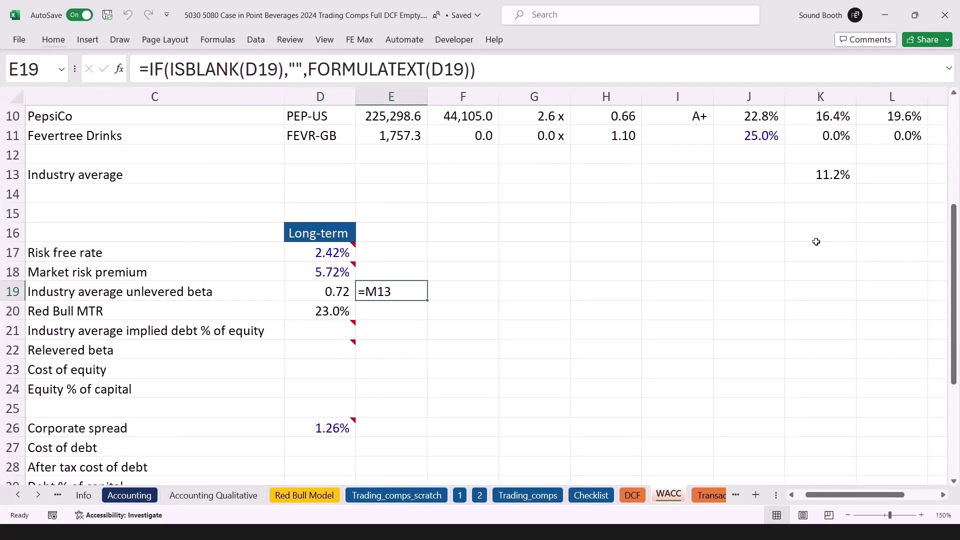
key("Down")
type("=IF(ISBLANK(D20),\"\",FORMULATEXT(D20))")
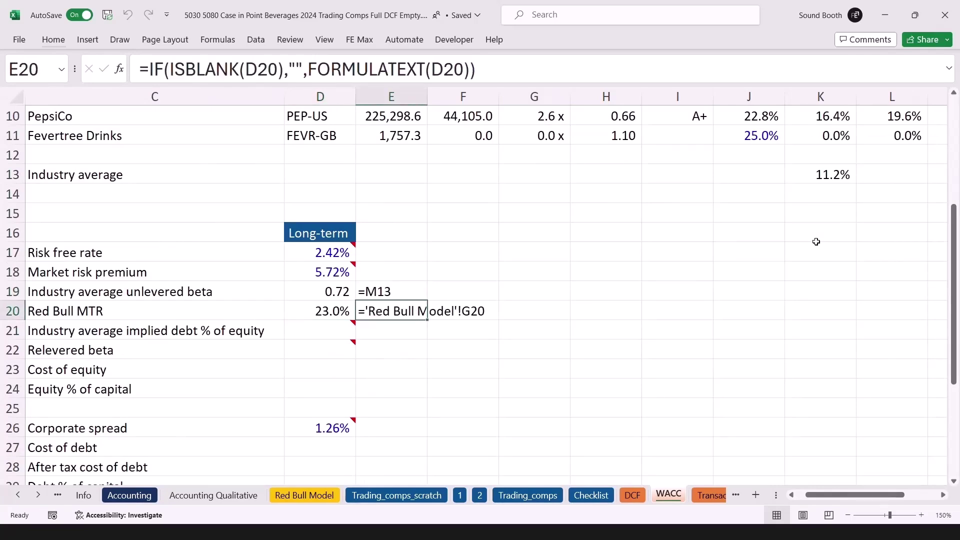
- Examine the peers' Debt % Equity formulas in column L and the industry average Debt % Capital formula in K13
key("Down")
key("Left")
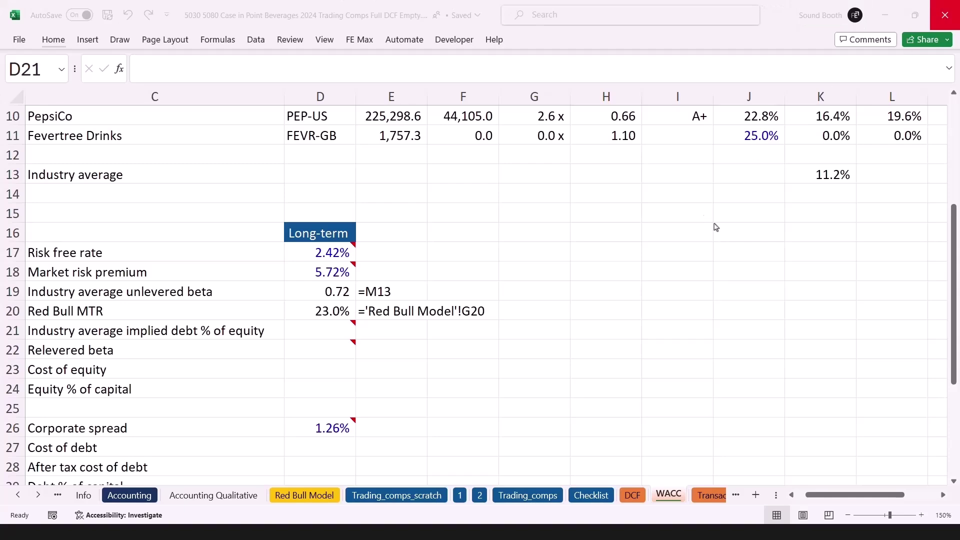
key("Right")
key("Right")
key("Right")
key("Right")
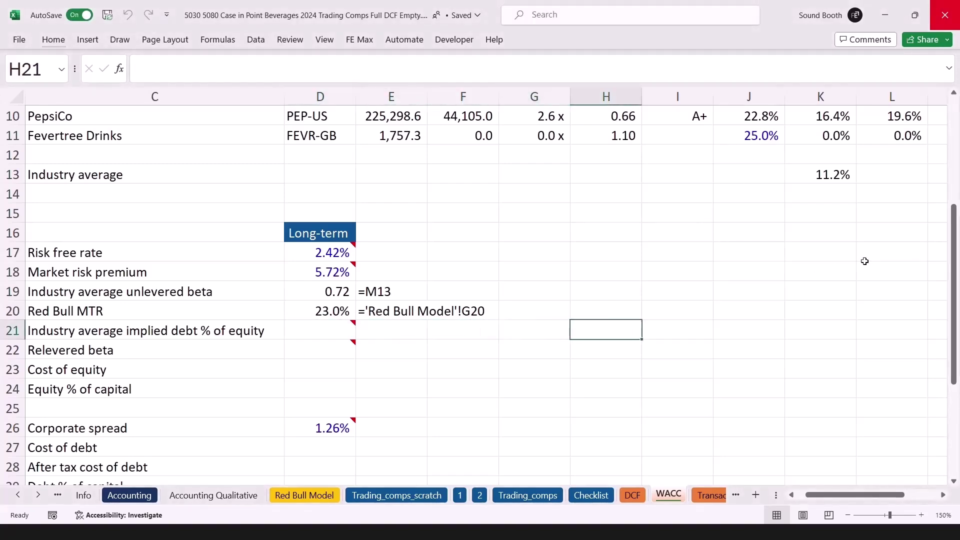
key("Right")
key("Right")
key("Right")
key("Right")
key("ctrl+Up")
key("ctrl+Up")
key("Up")
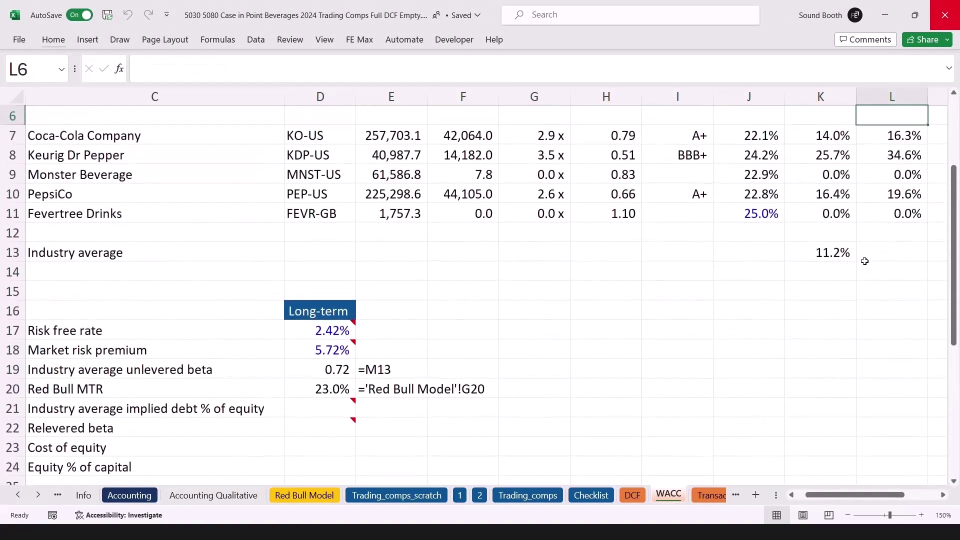
key("Up")
key("Up")
key("Down")
key("Down")
key("Down")
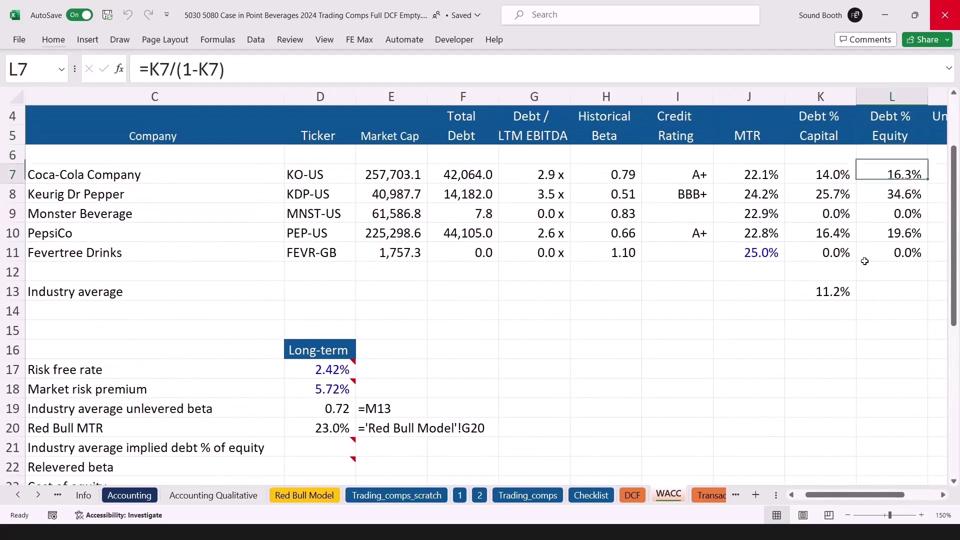
key("Down")
key("Down")
key("Down")
key("Down")
key("Left")
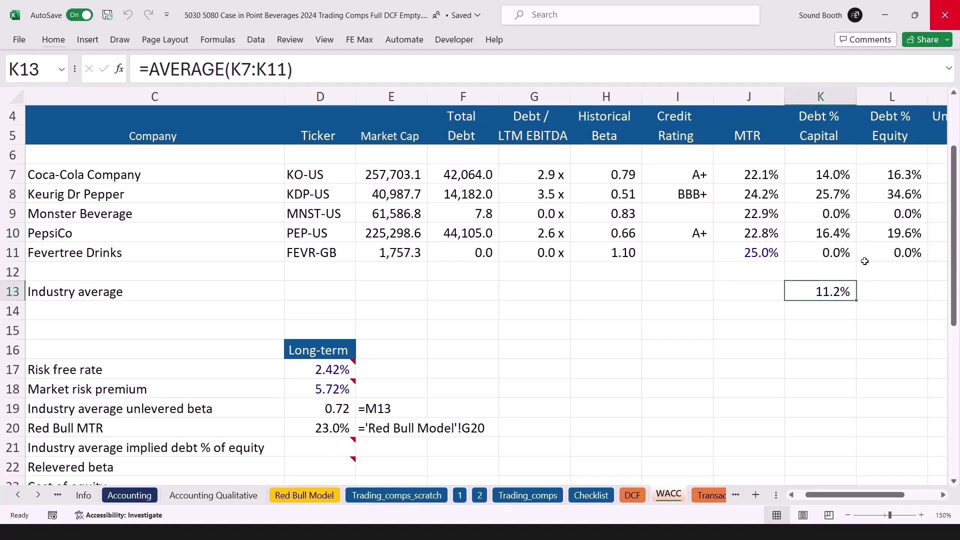
- Try to calculate the industry average implied debt % of equity in D21 with =K13/(1-K13)
key("Down")
key("Down")
key("Down")
key("Down")
key("Down")
key("Down")
key("Down")
key("Down")
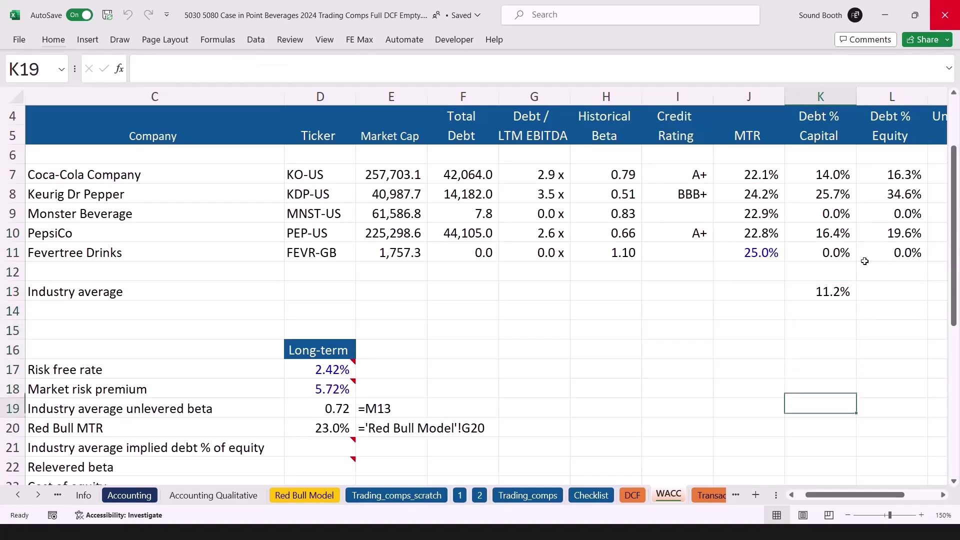
key("Left")
key("Left")
key("Left")
key("Left")
key("Left")
key("Left")
key("Left")
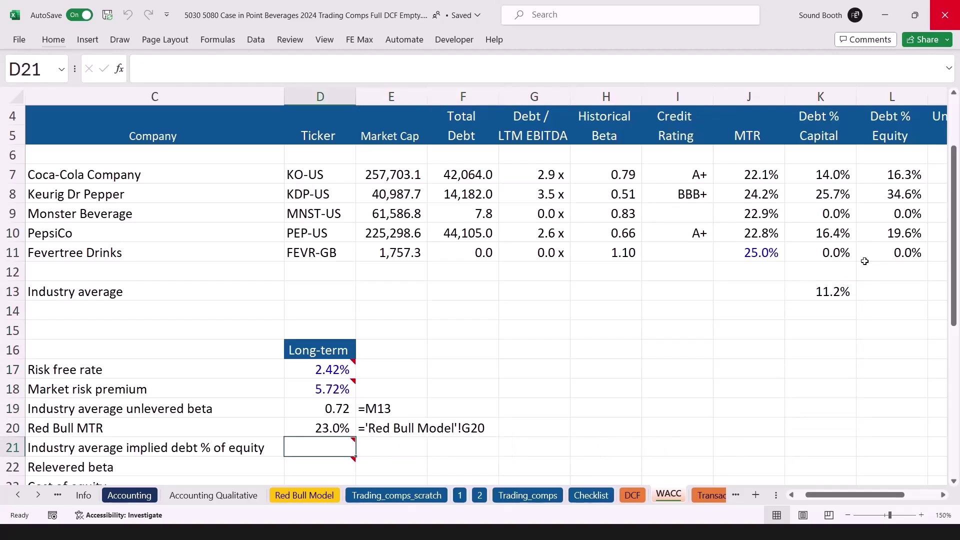
type("=")
key("Right")
key("Right")
key("Right")
key("Right")
key("Right")
key("Right")
key("Right")
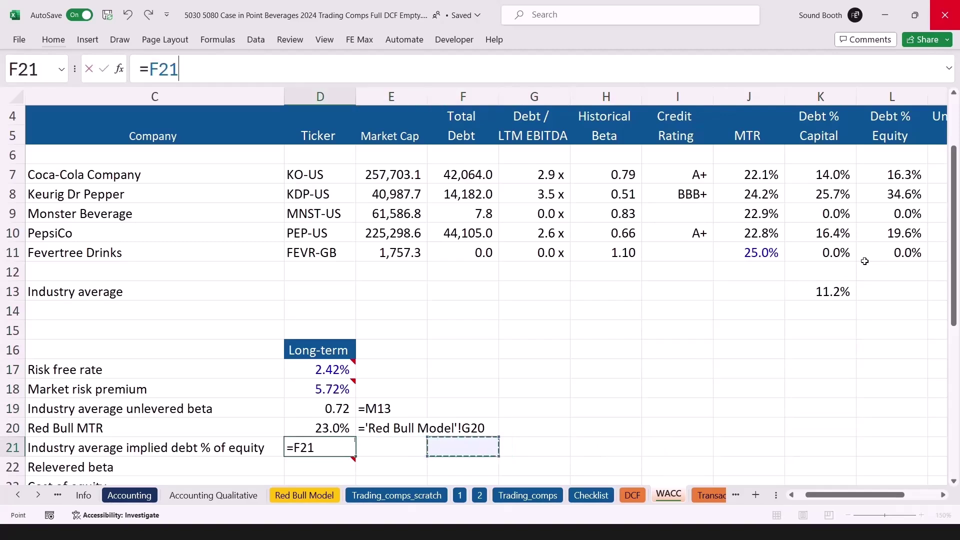
key("Up")
key("Up")
key("Up")
key("Up")
key("Up")
key("Up")
key("Up")
key("Up")
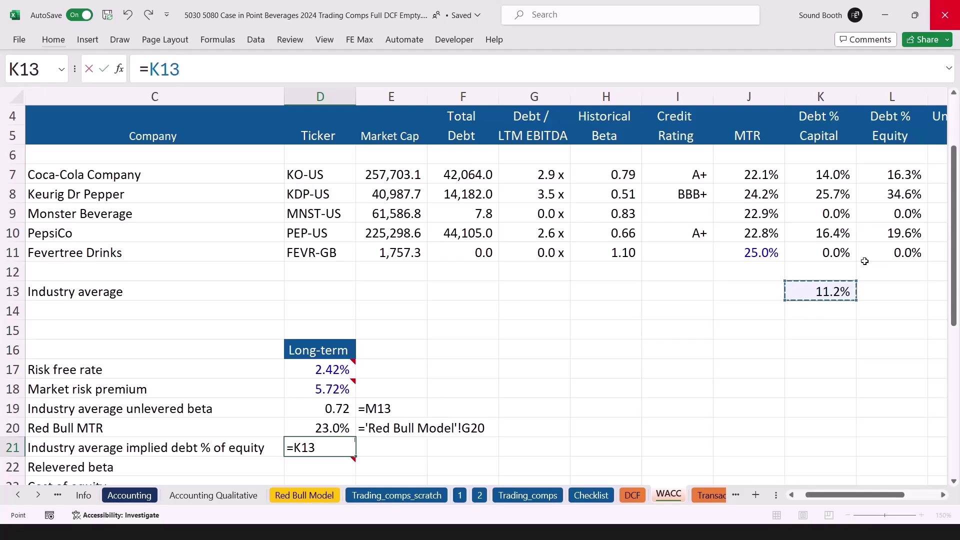
type("/")
type("/")
type("(1")
type("-")
key("Right")
key("Right")
key("Right")
key("Right")
key("Right")
key("Right")
key("Right")
key("Up")
key("Up")
key("Up")
key("Up")
key("Up")
key("Up")
key("Up")
key("Up")
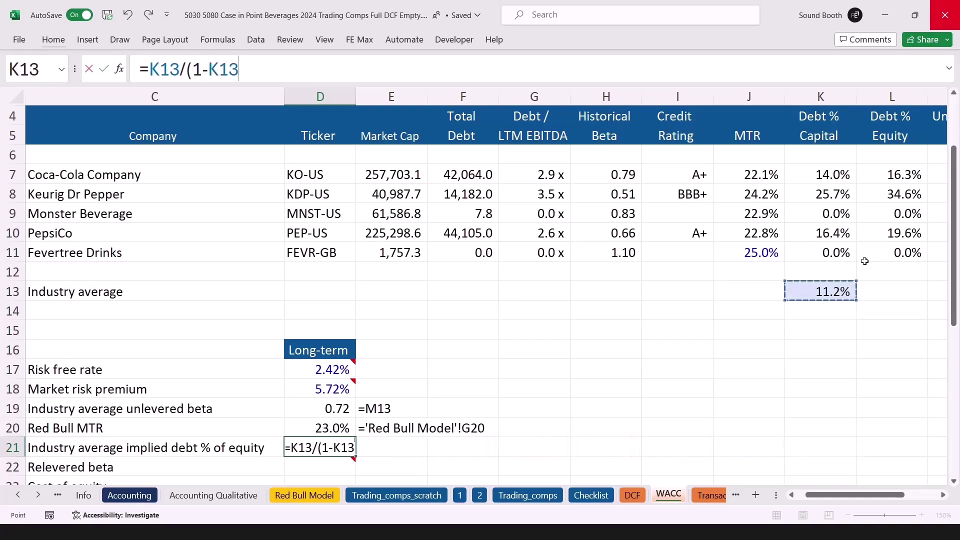
type(")")
key("Escape")
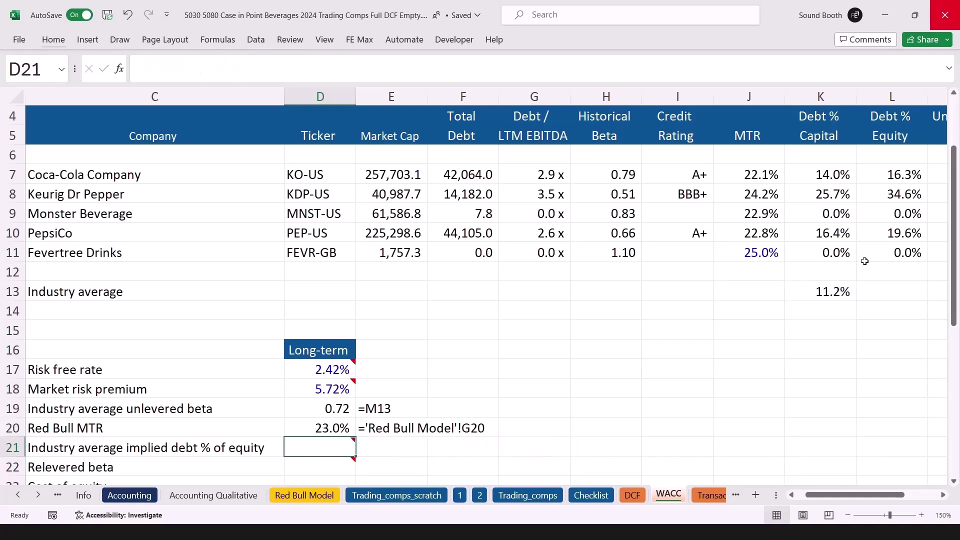
- Calculate the industry average implied debt % of equity in D21 with =K13/(1-K13) and display its formula text in E21
type("=")
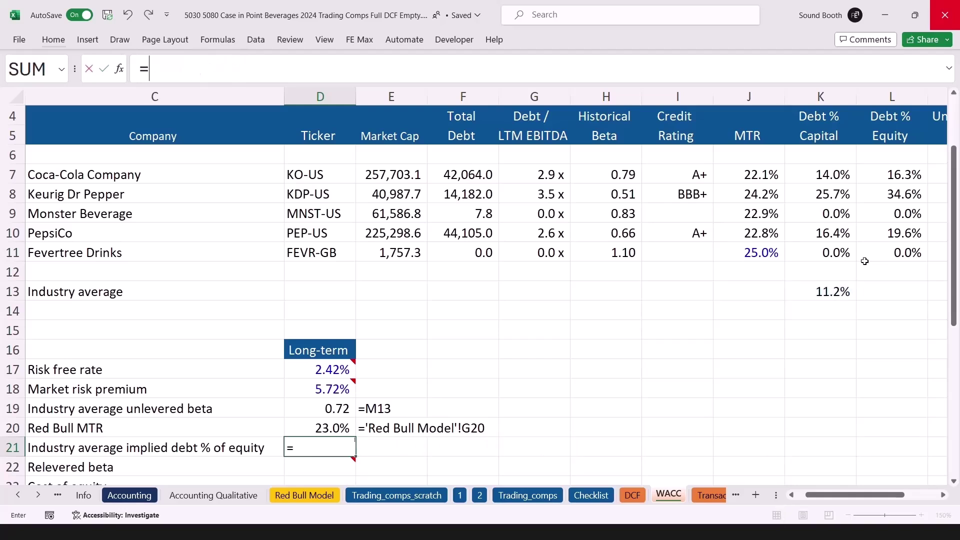
key("Right")
key("Right")
key("Right")
key("Right")
key("Right")
key("Right")
key("Right")
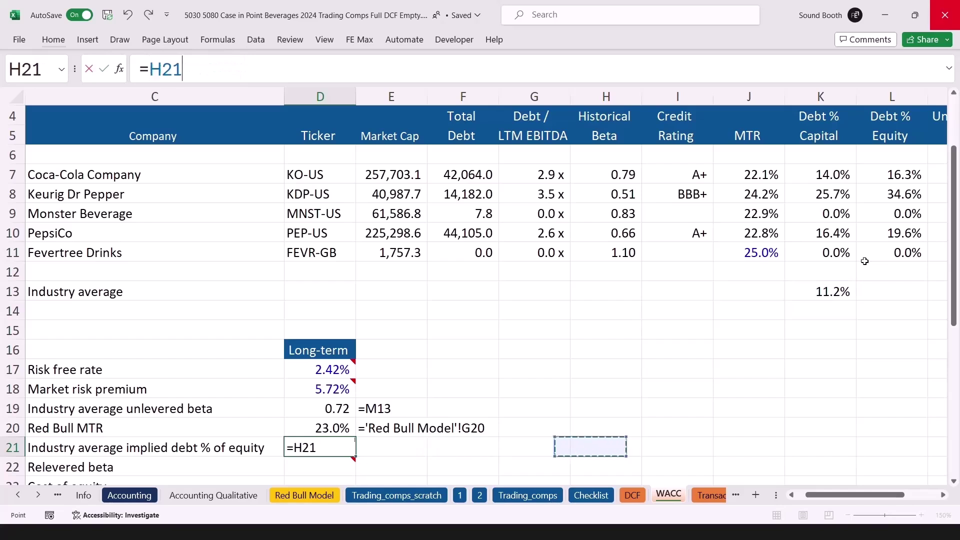
key("Up")
key("Up")
key("Up")
key("Up")
key("Up")
key("Up")
key("Up")
key("Up")
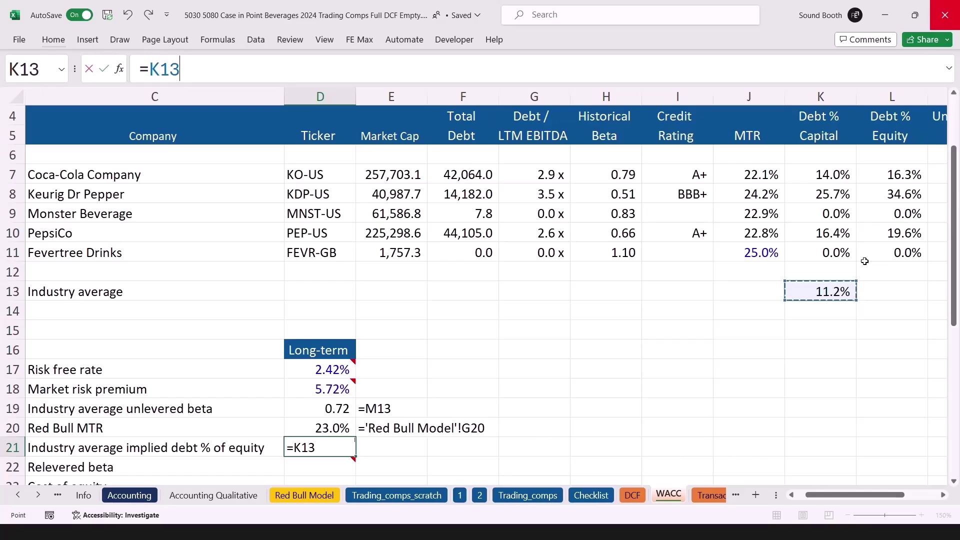
type("/(")
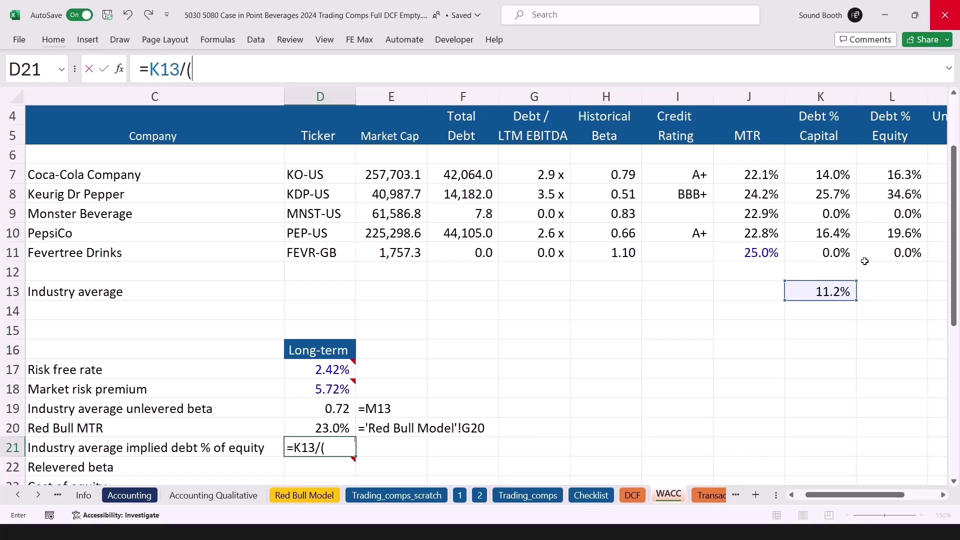
type("1-")
key("Right")
key("Right")
key("Right")
key("Right")
key("Right")
key("Right")
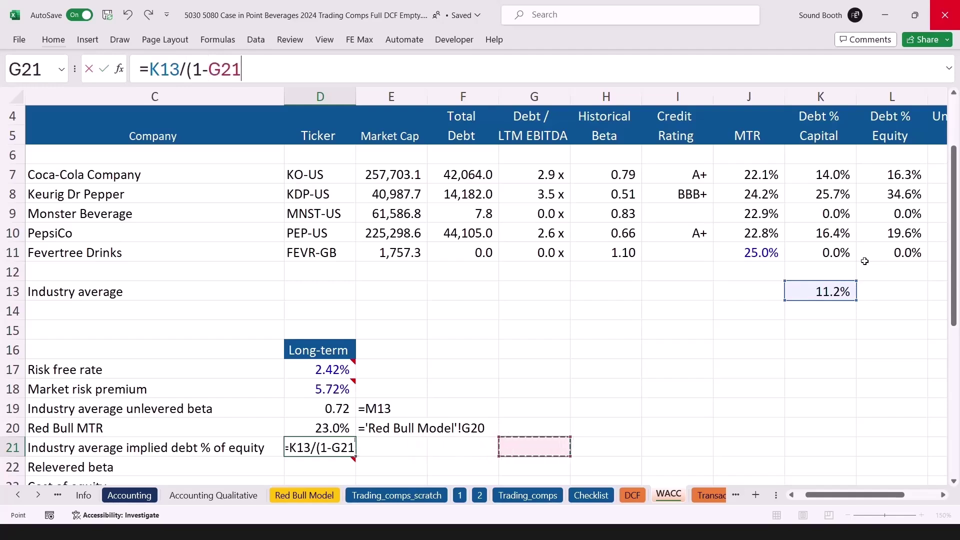
key("Right")
key("Up")
key("Up")
key("Up")
key("Up")
key("Up")
key("Up")
key("Up")
key("Up")
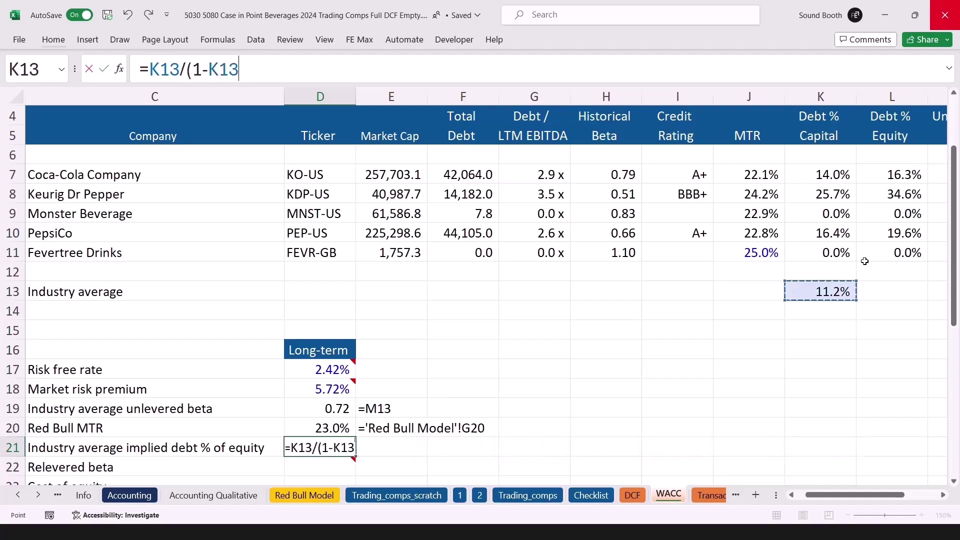
type(")")
key("ctrl+Return")
key("Right")
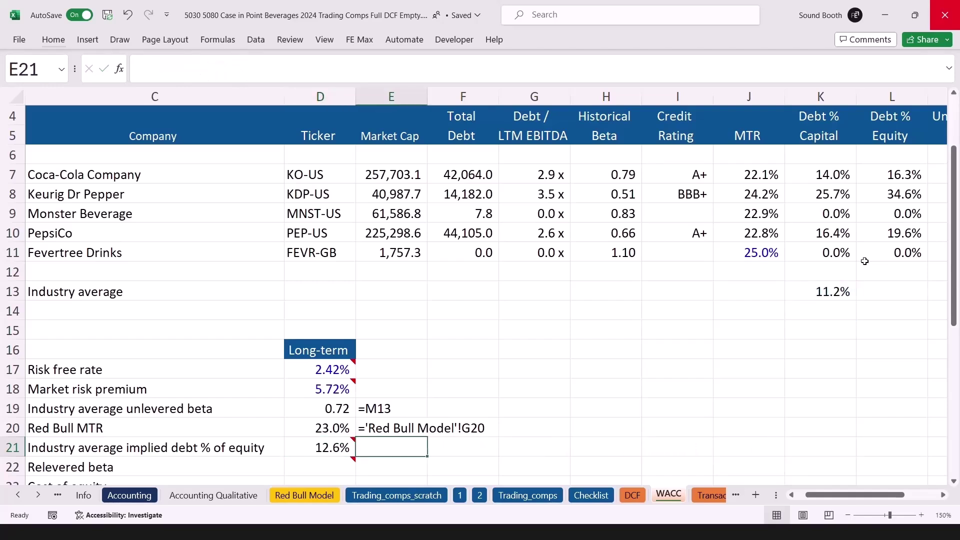
key("ctrl+d")
- Calculate the relevered beta in D22 with =D19*(1+D21*(1-D20)) and display its formula text in E22
key("Down")
key("Down")
key("Down")
key("Up")
key("Up")
key("Left")
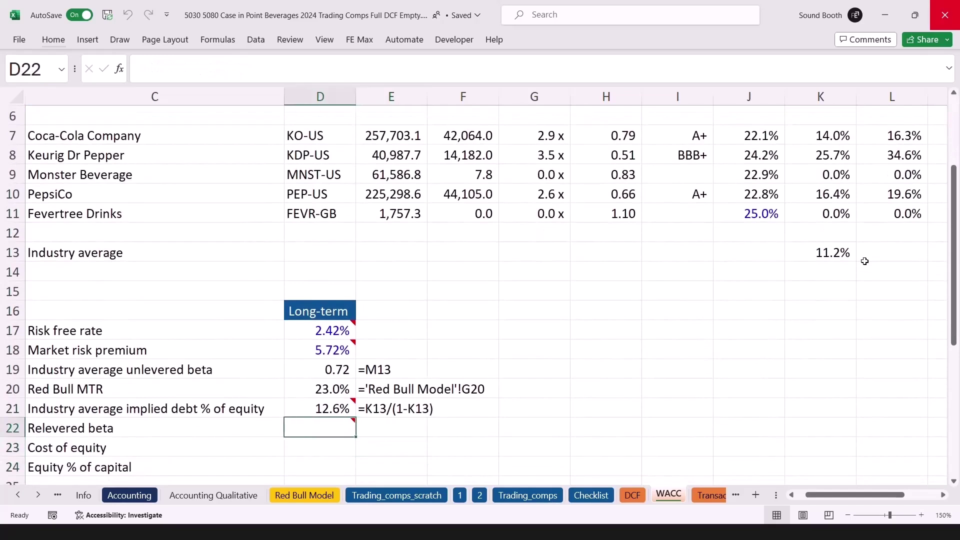
type("=")
key("Up")
key("Up")
key("Up")
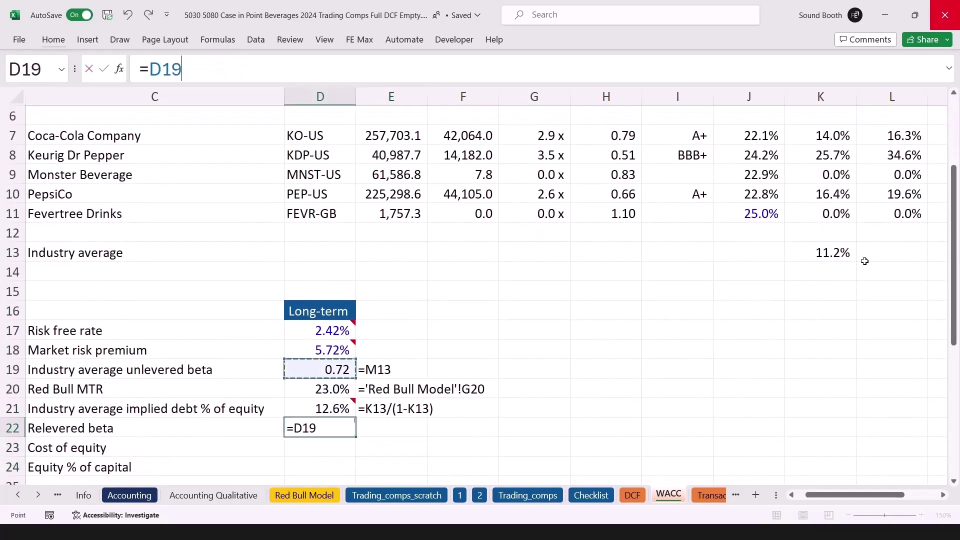
type("*(1+")
key("Up")
type("*(")
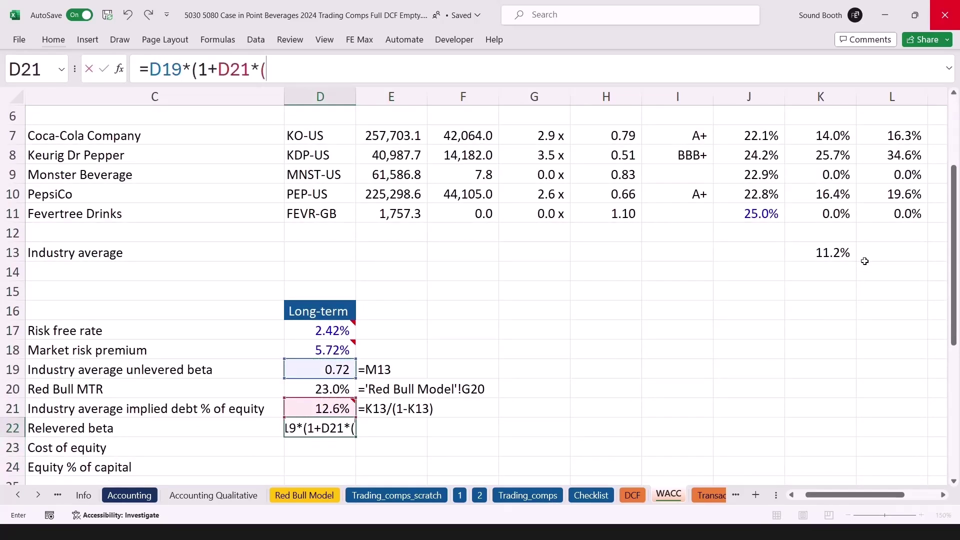
type("1-")
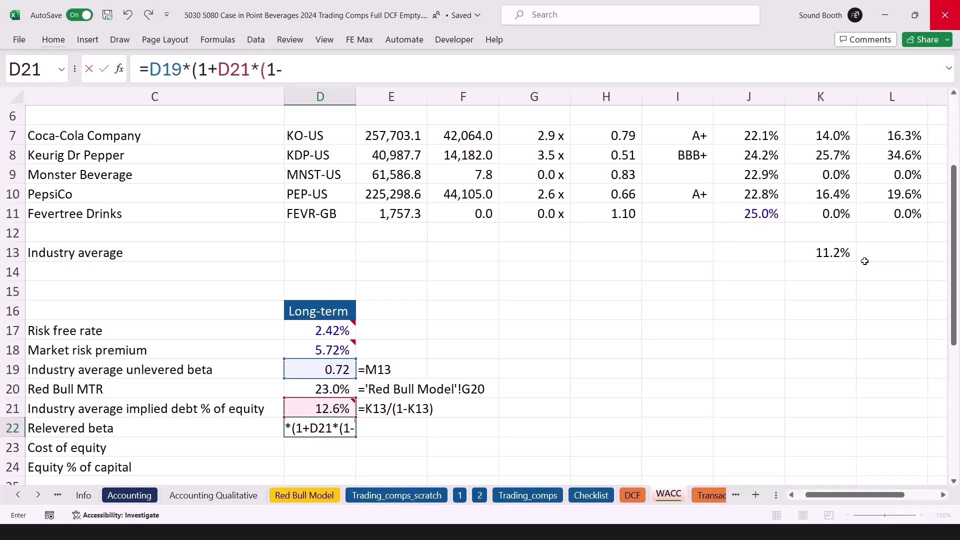
key("Up")
key("Up")
type(")")
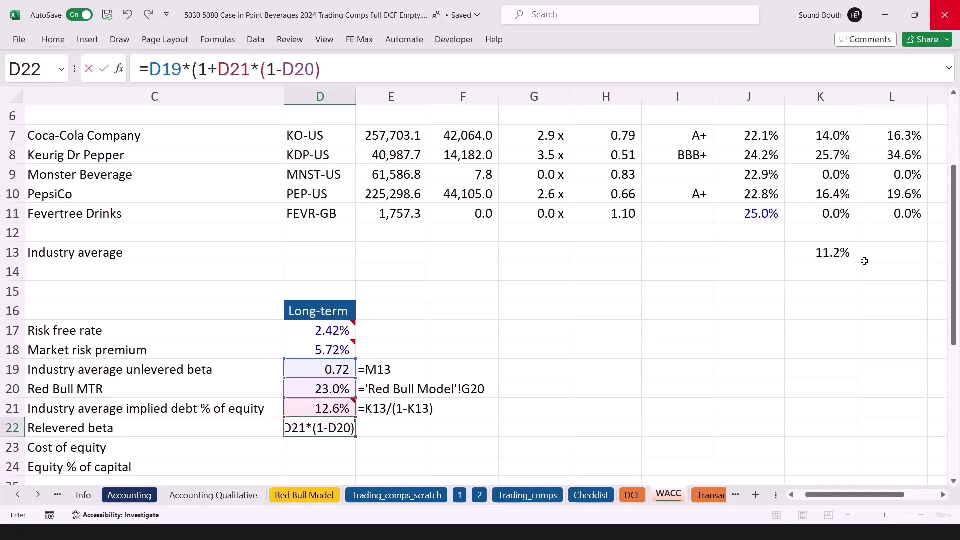
type(")")
key("Tab")
key("Left")
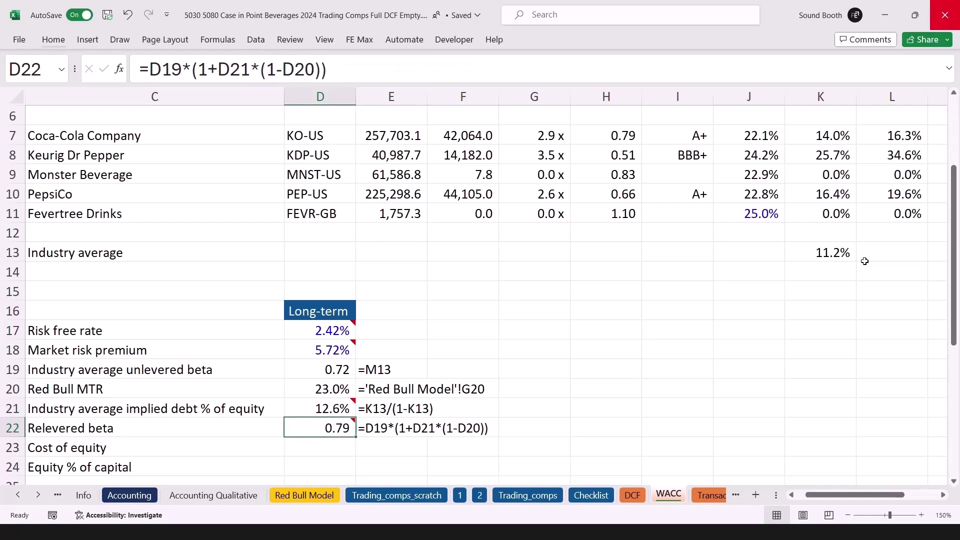
- Calculate the cost of equity in D23 with =D17+D18*D22 and copy the formula-text display down to E23
key("Down")
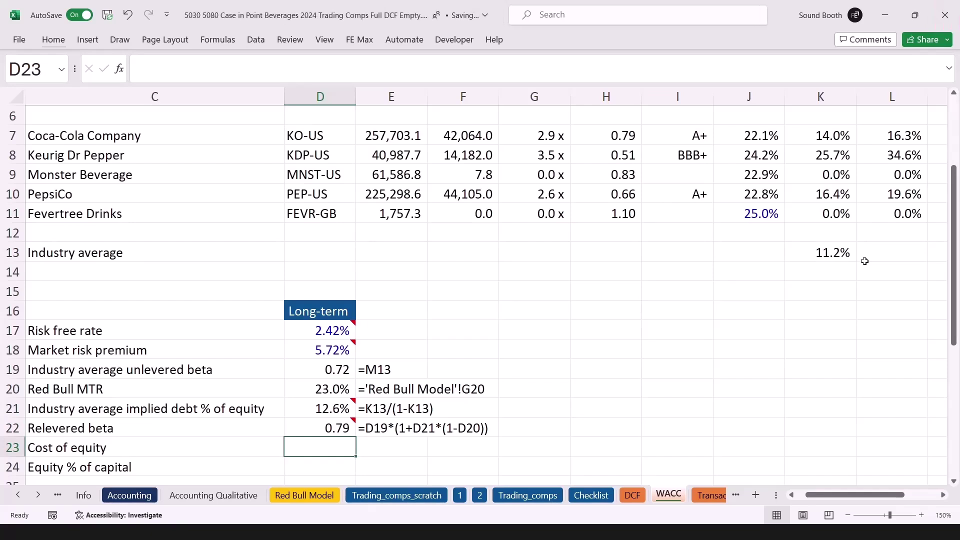
type("=")
key("Up")
key("Up")
key("Up")
key("Up")
key("Up")
key("Up")
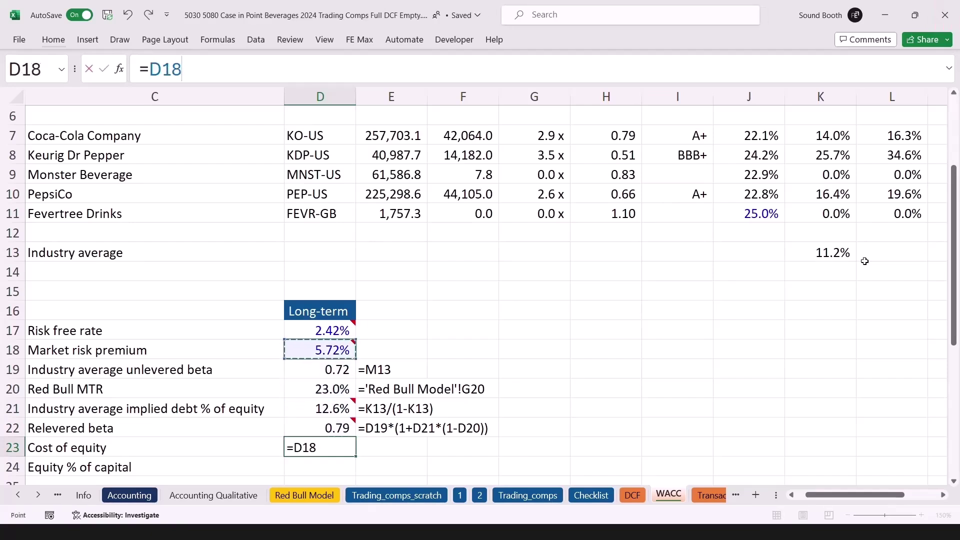
type("+")
key("Up")
key("Up")
key("Up")
key("Up")
key("Up")
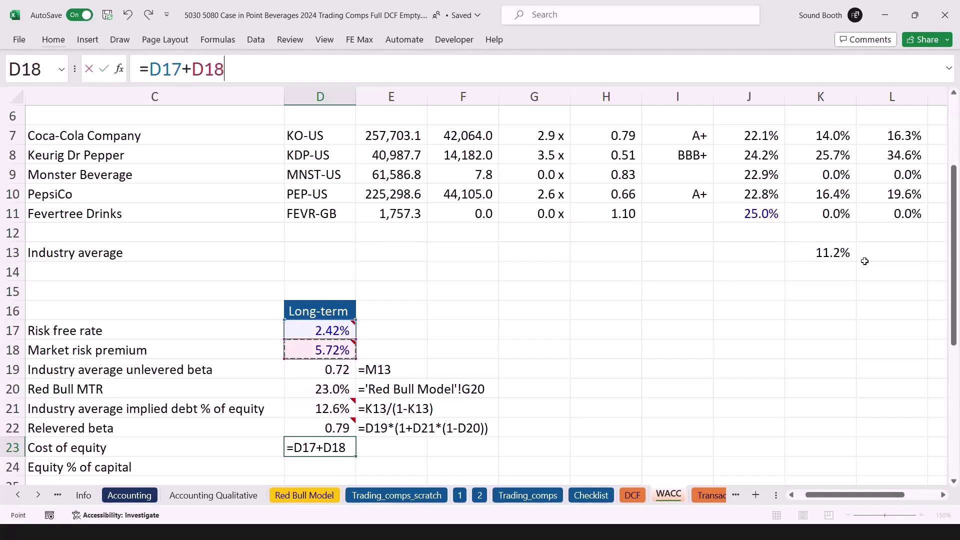
type("*")
key("Up")
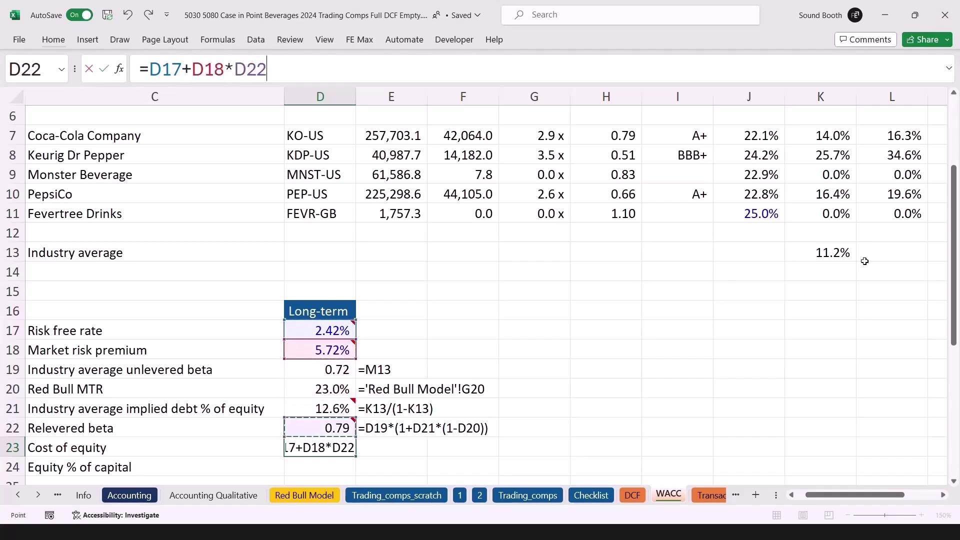
key("ctrl+Return")
key("Right")
key("ctrl+d")
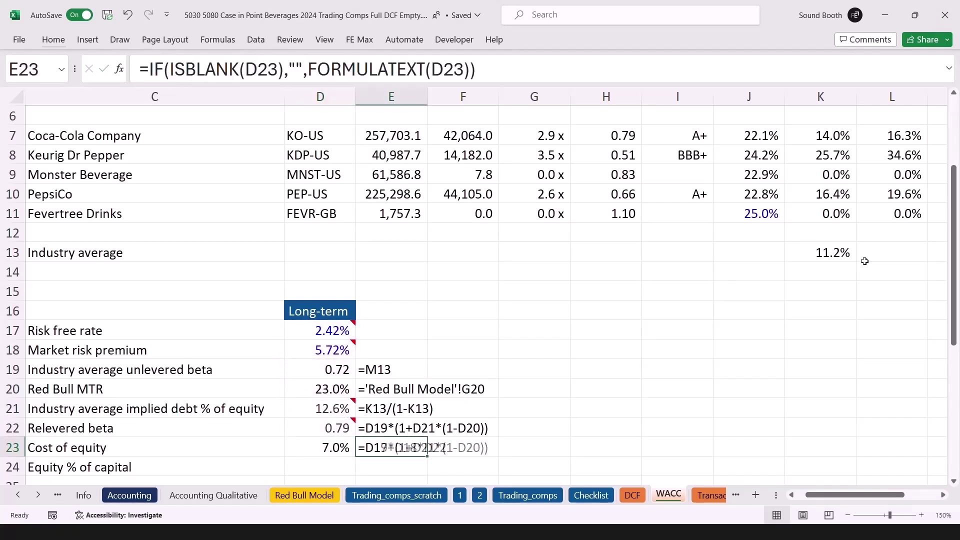
- Calculate the equity % of capital in D24 with =1-K13 and copy the formula-text display down to E24
key("Down")
key("Left")
scroll(864, 261, "down", 4)
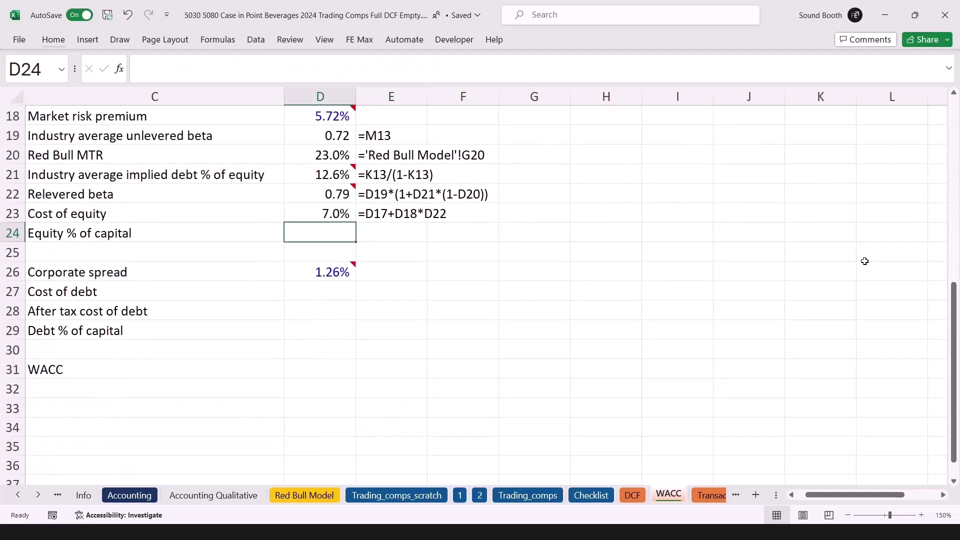
type("=1-")
key("ctrl+Up")
key("ctrl+Up")
key("ctrl+Up")
key("ctrl+Up")
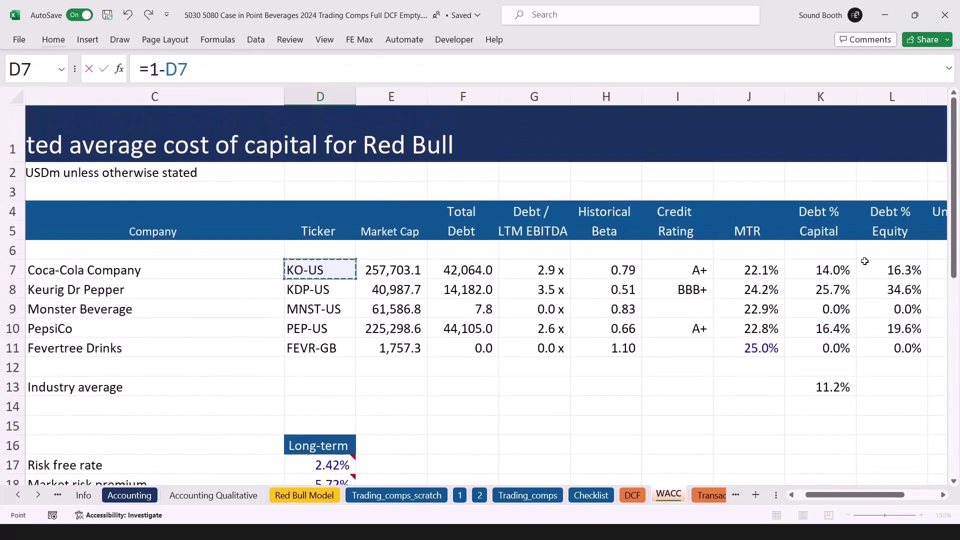
key("Right")
key("Right")
key("Right")
key("Right")
key("Right")
key("Right")
key("Right")
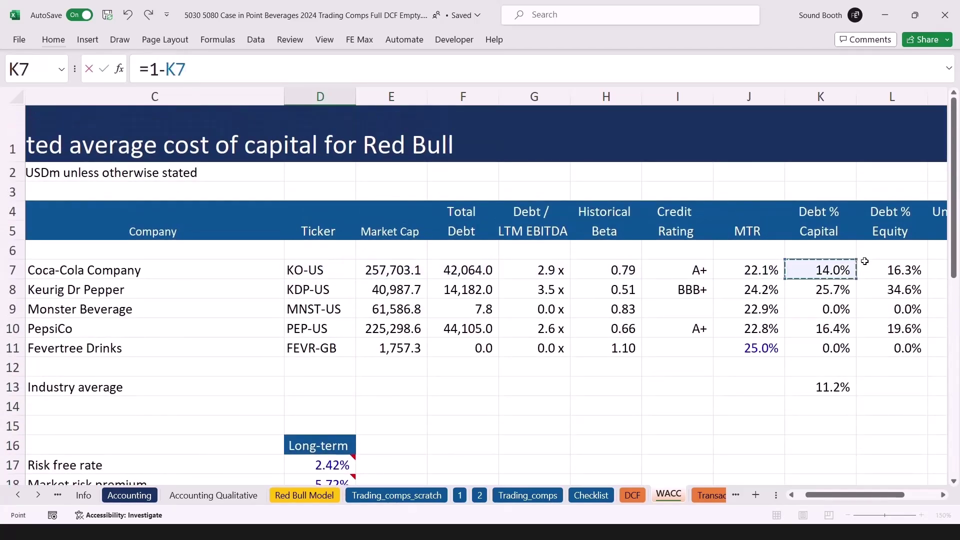
key("Down")
key("Down")
key("Down")
key("Down")
key("Down")
key("Down")
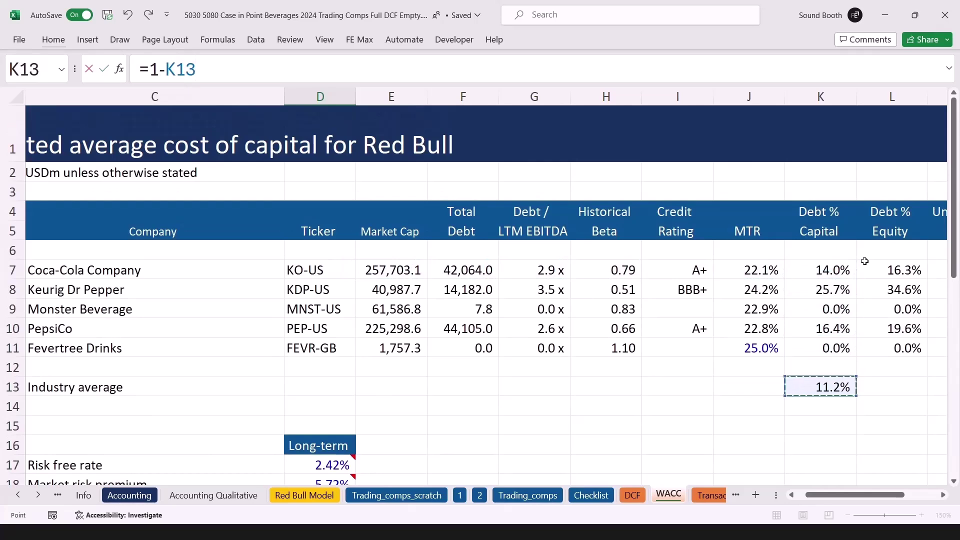
key("ctrl+Return")
key("Right")
key("ctrl+d")
- Calculate the cost of debt in D27 with =D26+D17 and show its formula text in E27 with =IF(ISBLANK(D27),"",FORMULATEXT(D27))
key("Down")
key("Down")
key("Down")
key("Down")
key("Down")
key("Down")
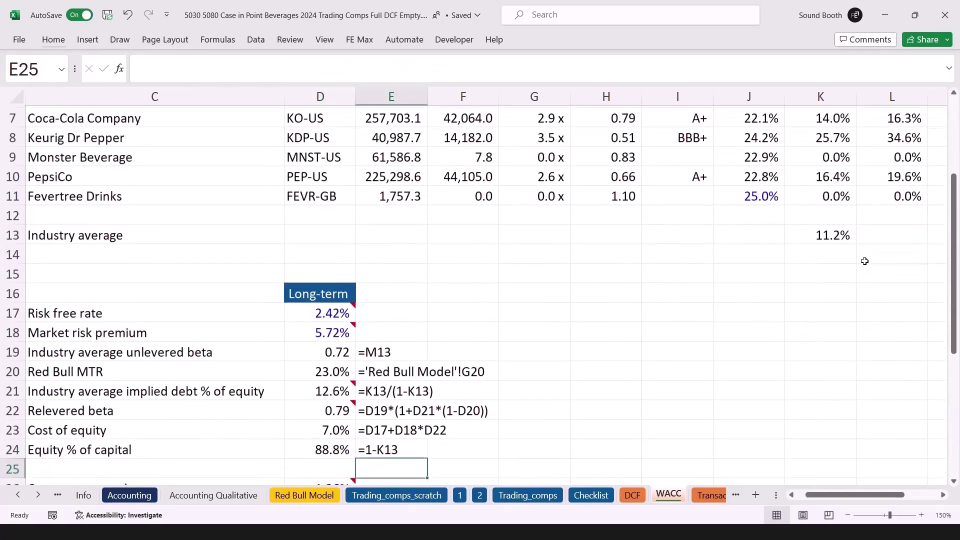
key("Up")
key("Up")
key("Up")
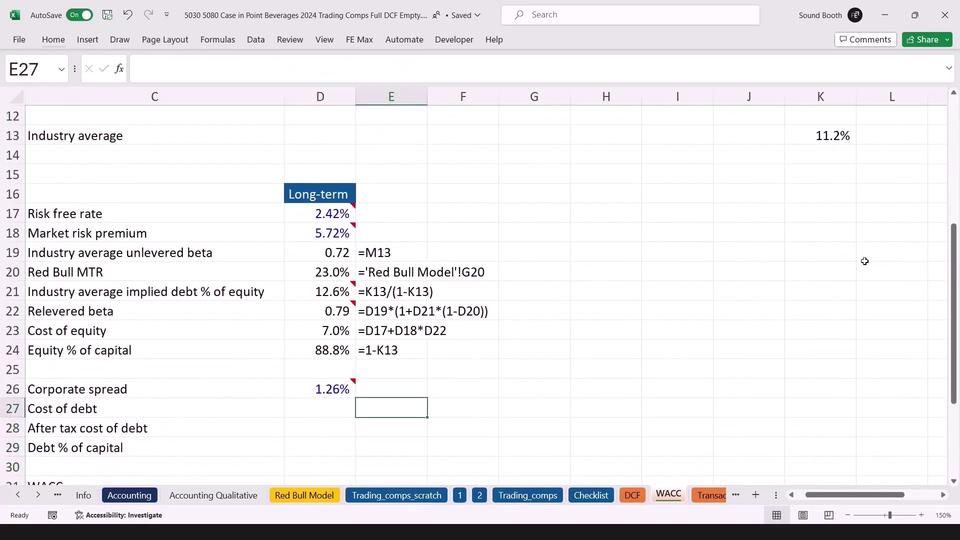
key("Left")
type("=")
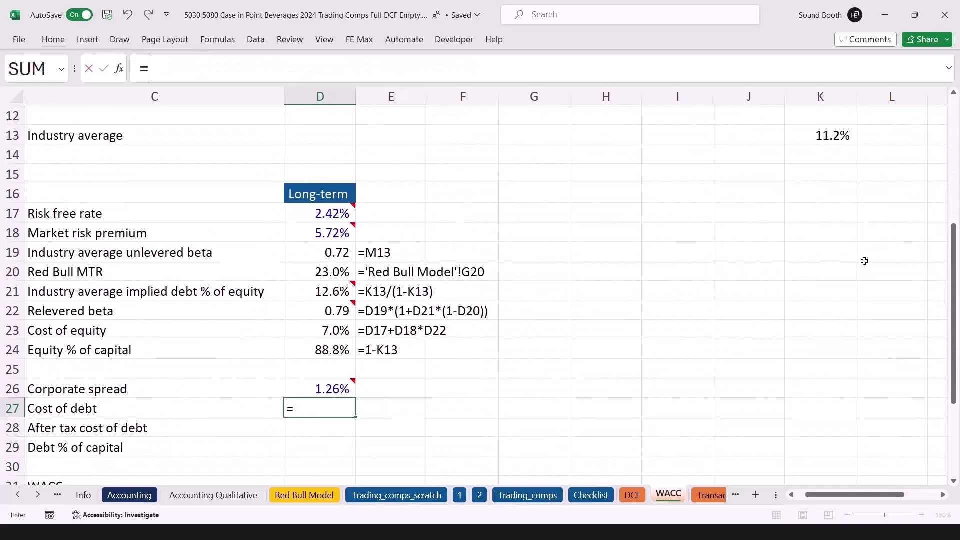
key("Up")
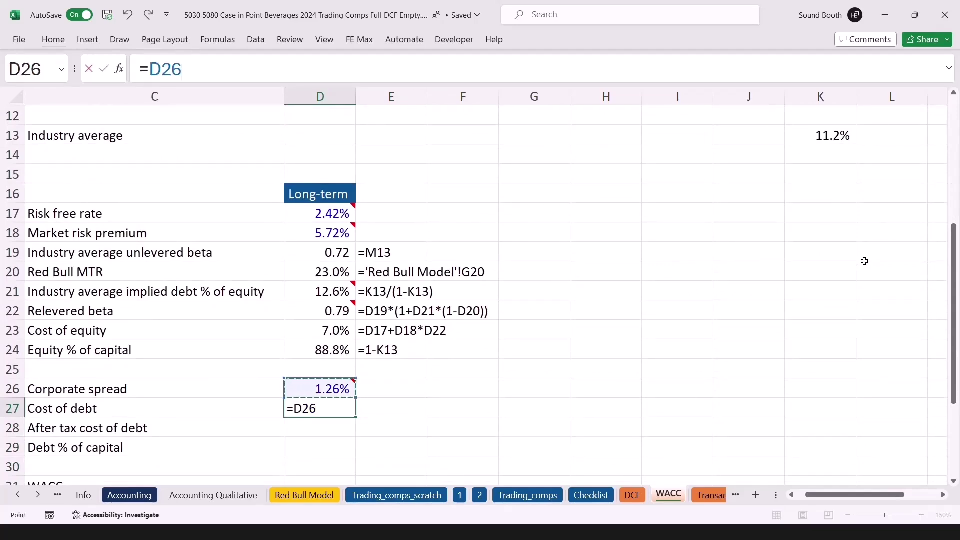
type("+")
key("Up")
key("Up")
key("Up")
key("Up")
key("Up")
key("Up")
key("Up")
key("Up")
key("Up")
key("Up")
key("Up")
key("Down")
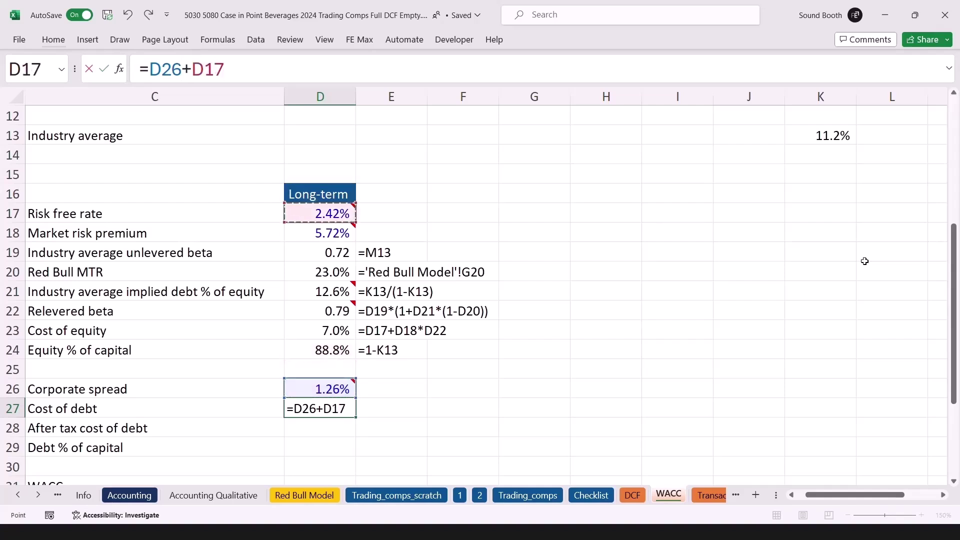
key("ctrl+Return")
key("Right")
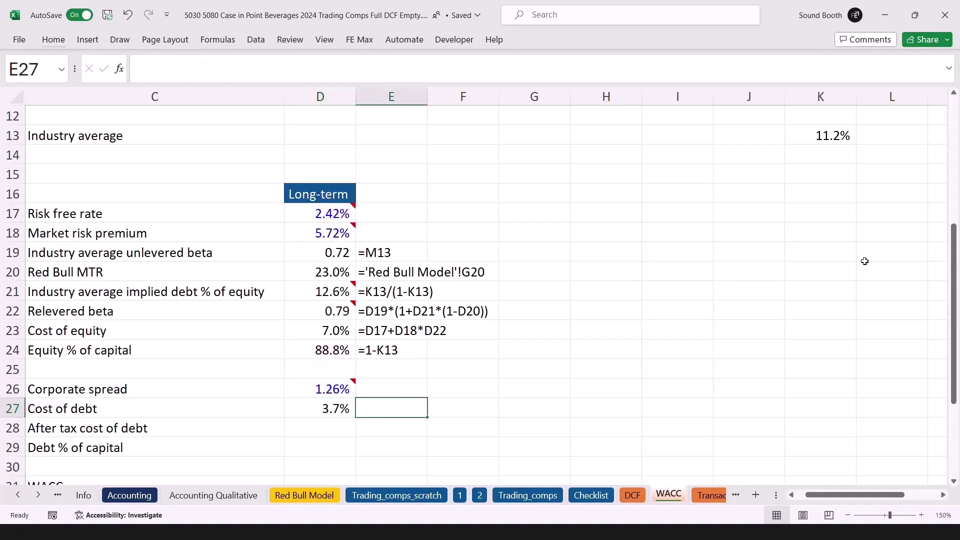
type("=IF(ISBLANK(D27),\"\",FORMULATEXT(D27))")
- Calculate the after tax cost of debt in D28 with =D27*(1-D20) and copy the formula-text display down to E28
key("Left")
key("Down")
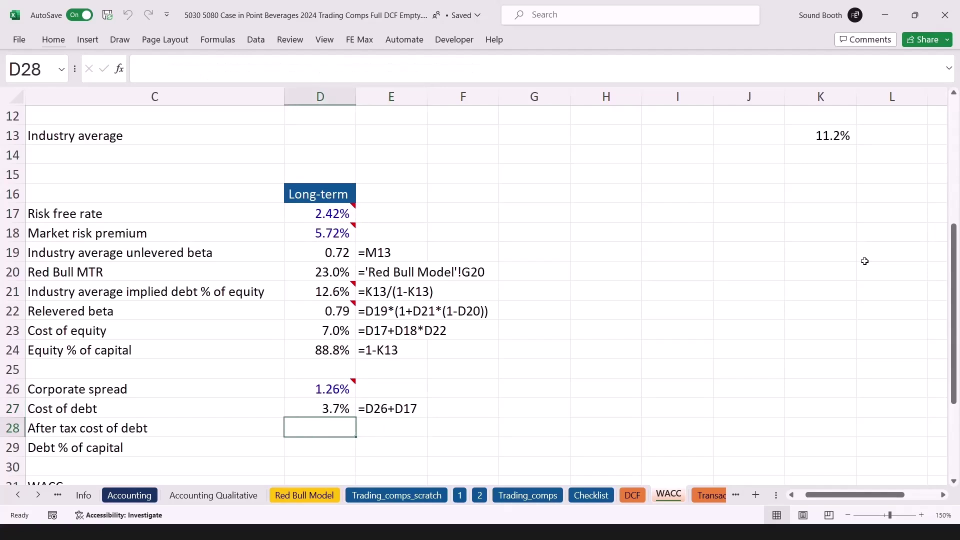
type("=")
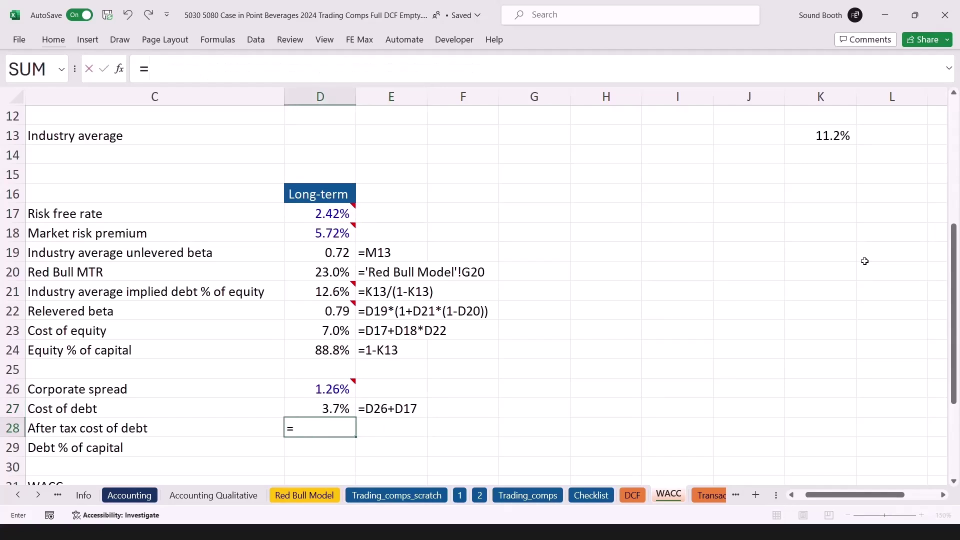
key("Up")
type("*")
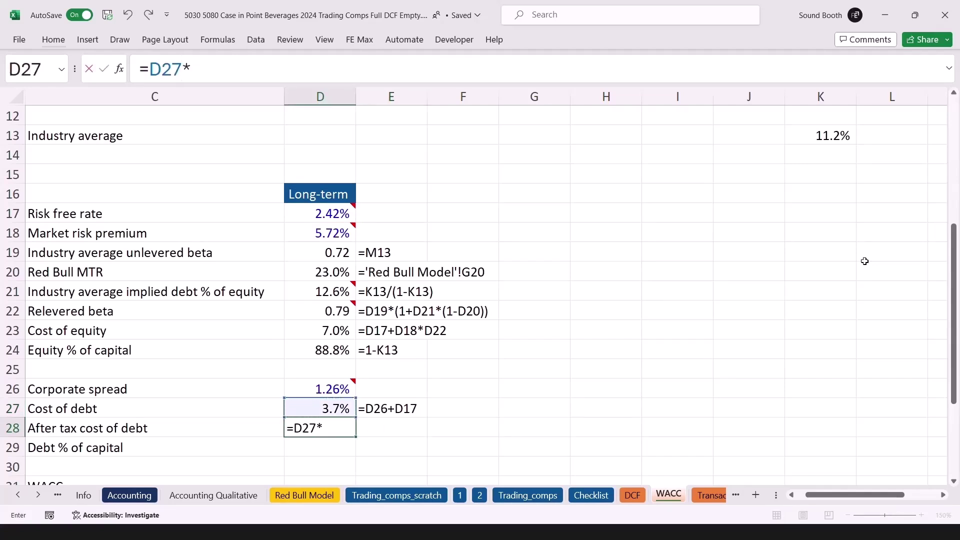
type("(1-")
key("Up")
key("Up")
key("Up")
key("Up")
key("Up")
key("Up")
key("Up")
key("Up")
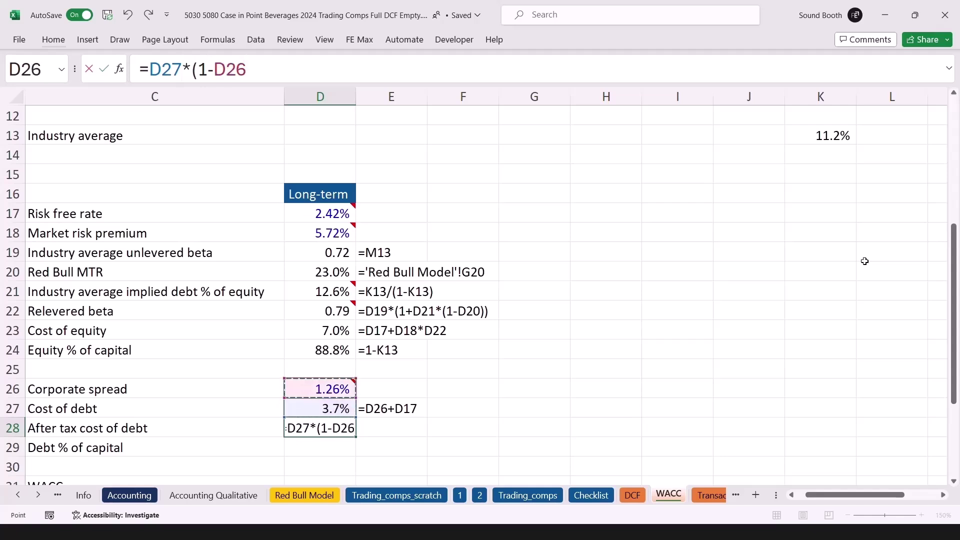
key("ctrl+Return")
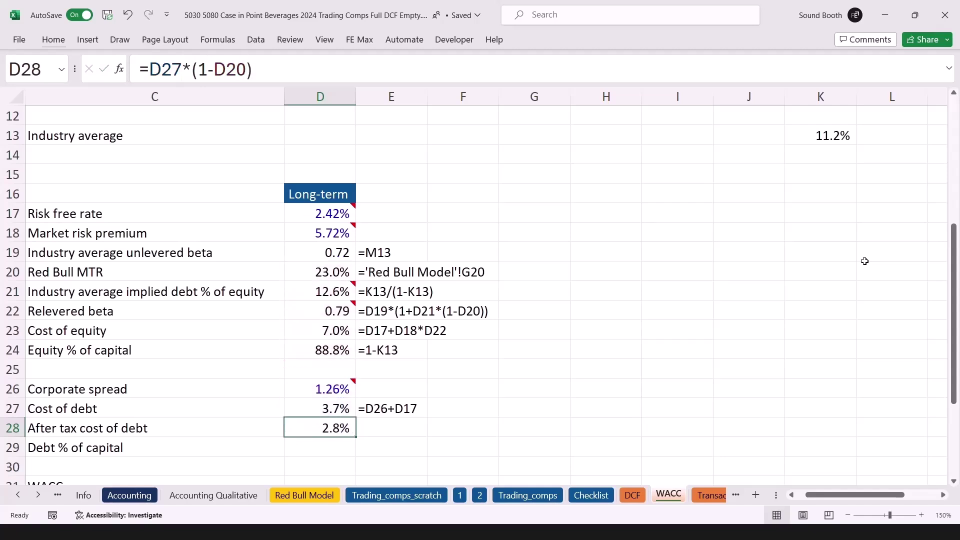
key("Right")
key("ctrl+d")
- Link the debt % of capital in D29 with =K13 and copy the formula-text display to E29
key("Left")
key("Down")
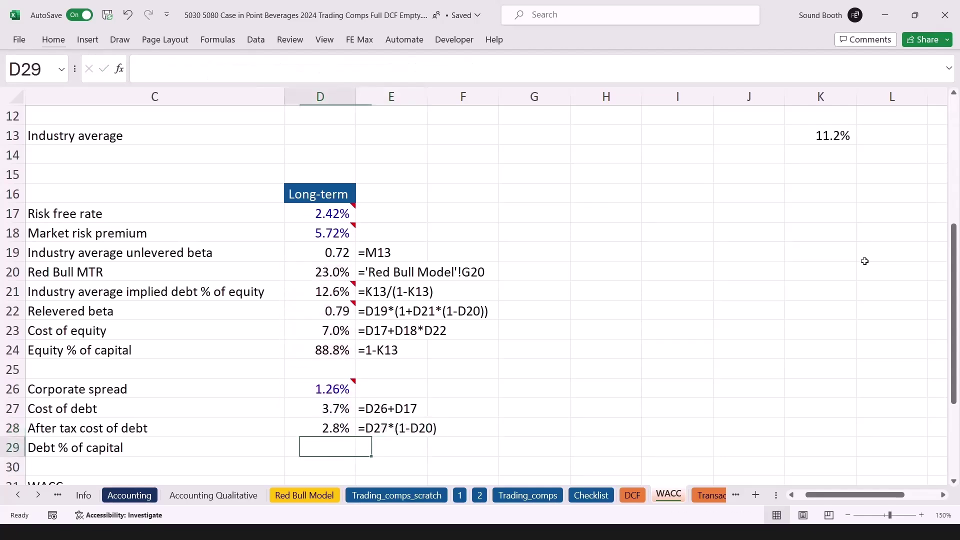
type("=")
key("Right")
key("Right")
key("Right")
key("Right")
key("Right")
key("Right")
key("Right")
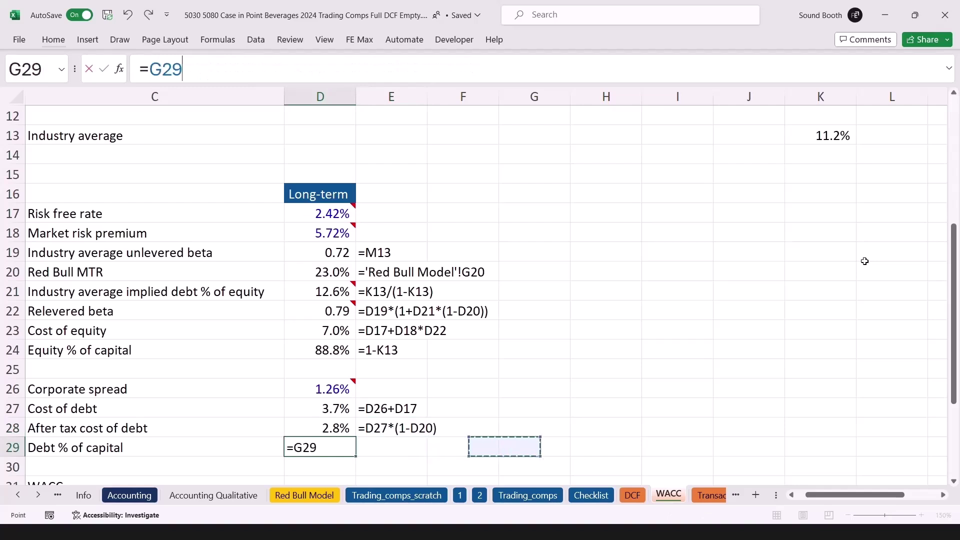
key("Up")
key("Up")
key("Up")
key("Up")
key("Up")
key("Up")
key("Up")
key("Up")
key("Up")
key("Up")
key("Up")
key("Up")
key("Up")
key("Up")
key("Up")
key("Up")
key("ctrl+Return")
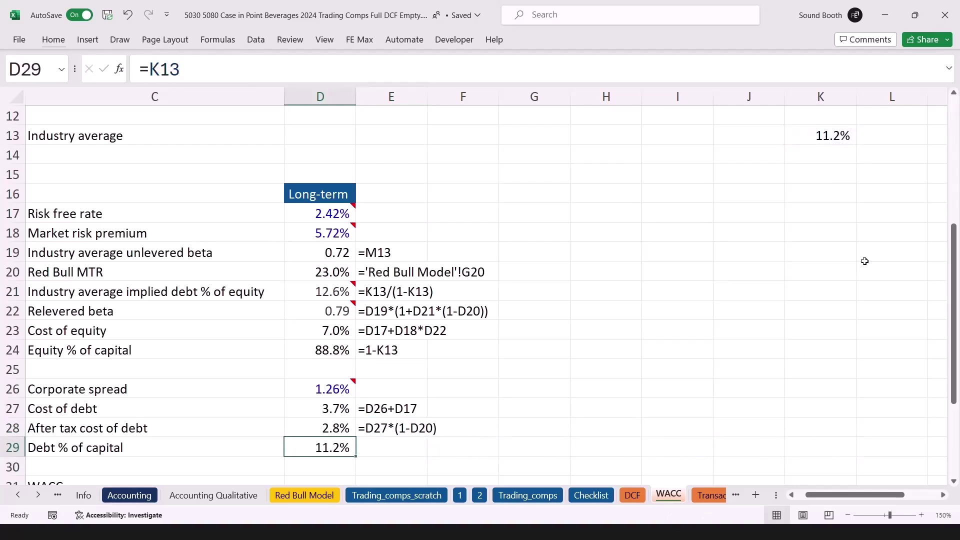
key("Right")
key("ctrl+d")
- Calculate the WACC in D31 with =D23*D24+D28*D29
key("Down")
key("Down")
key("Down")
key("Up")
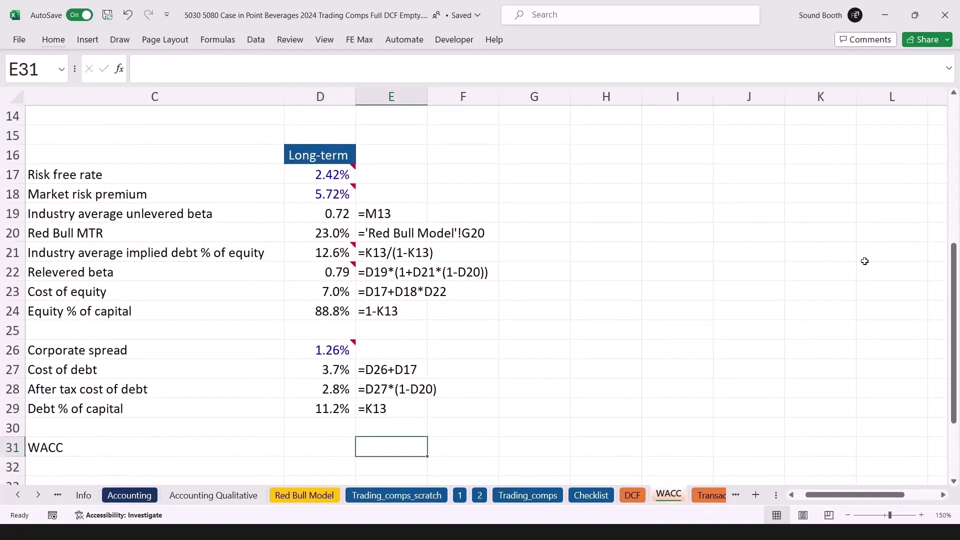
key("Left")
type("=")
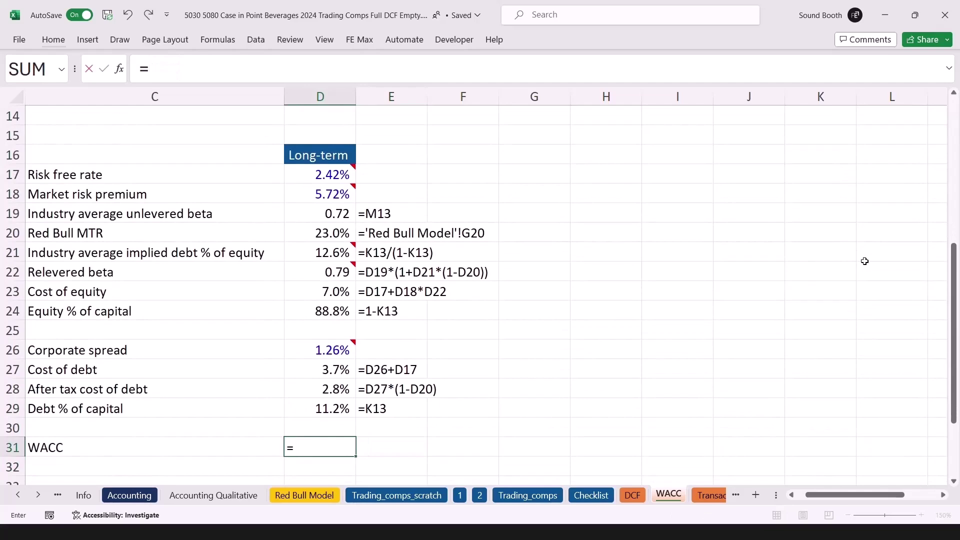
key("Up")
key("Up")
key("Up")
key("Up")
key("Up")
key("Up")
key("Up")
key("Up")
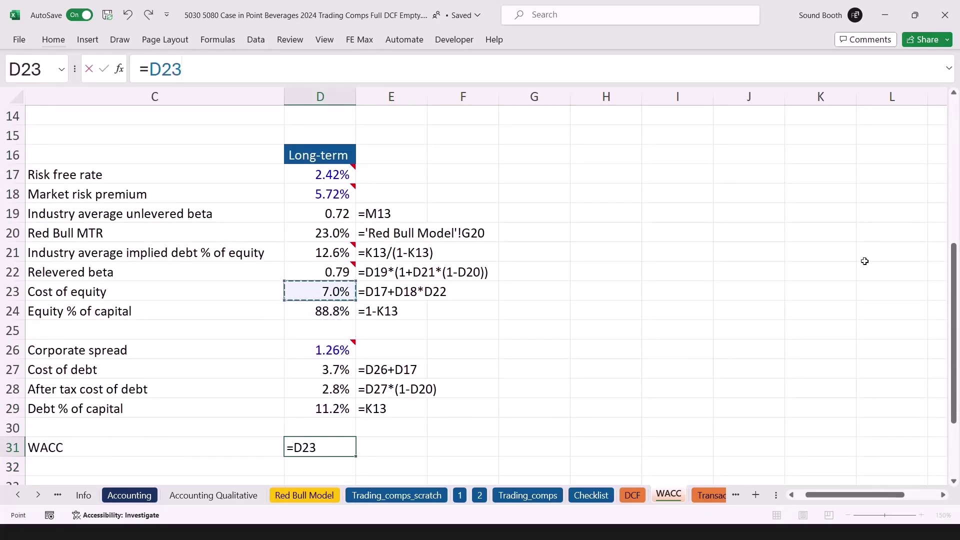
type("*")
key("Up")
key("Up")
key("Up")
key("Up")
key("Up")
key("Up")
key("Up")
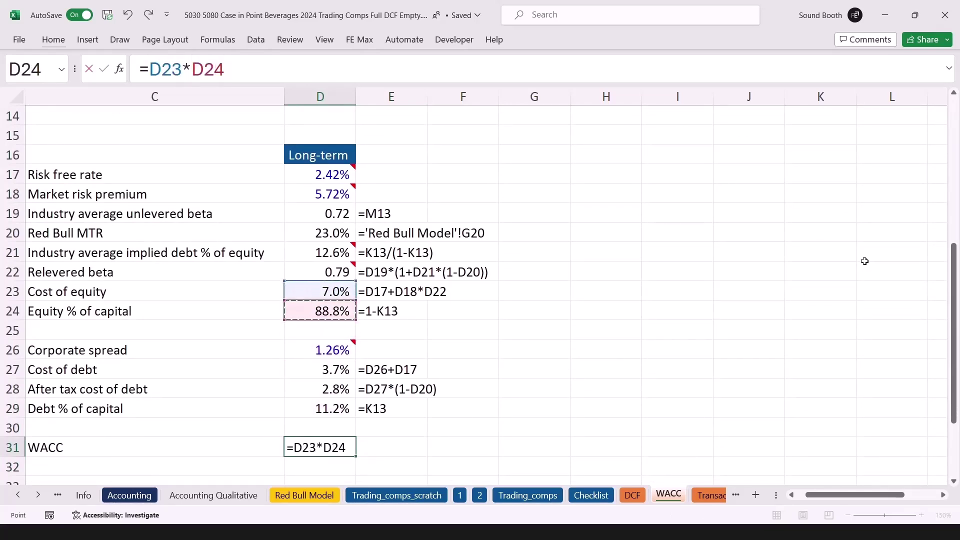
type("+")
key("Up")
key("Up")
key("Up")
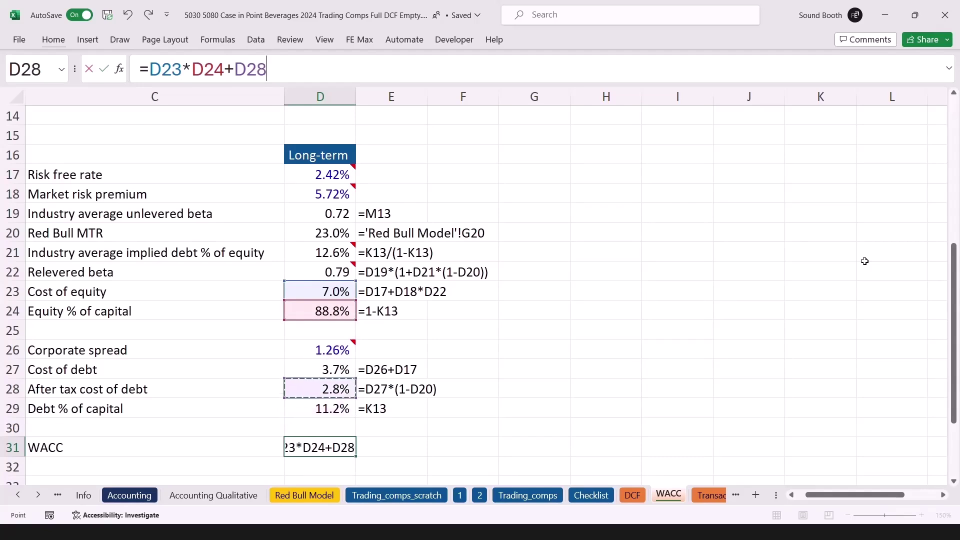
type("*")
key("Up")
key("Up")
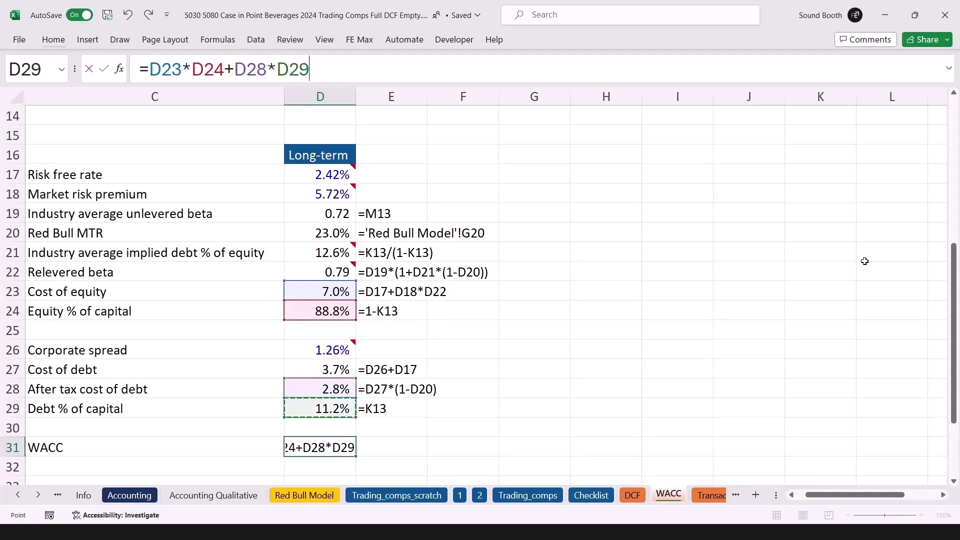
key("Tab")
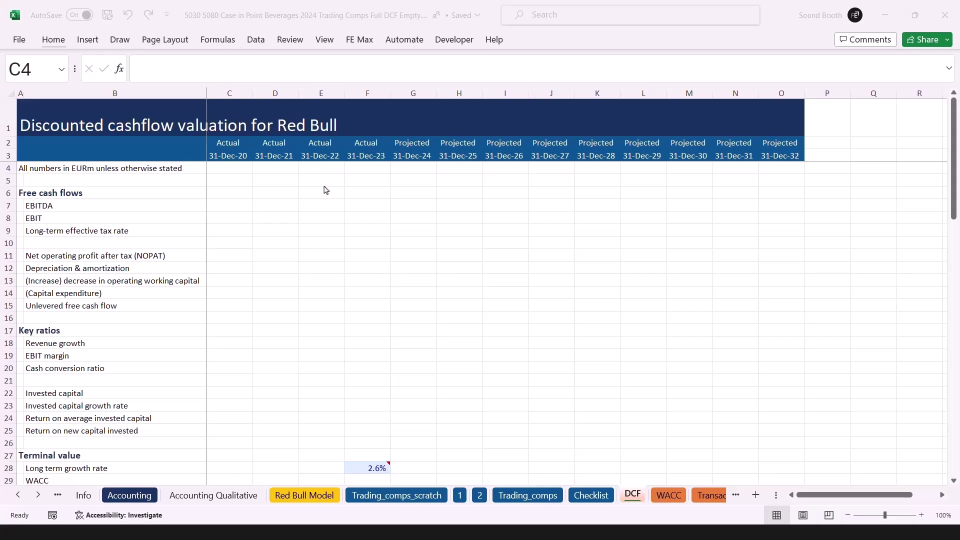
- On the DCF sheet, link EBITDA in C7 with ='Red Bull Model'!C60 and show its formula text in D7 with =IF(ISBLANK(C7),"",FORMULATEXT(C7))
left_click(232, 204)
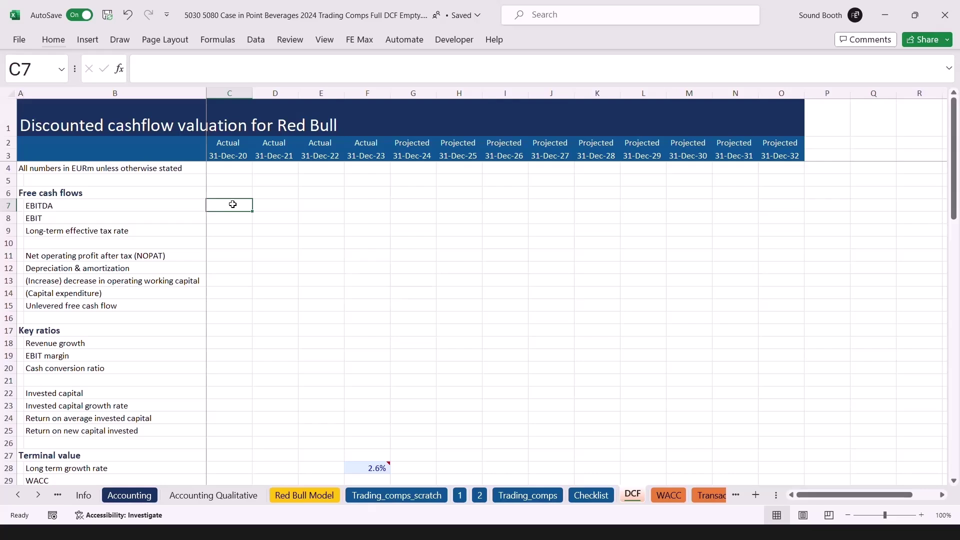
scroll(233, 204, "up", 5)
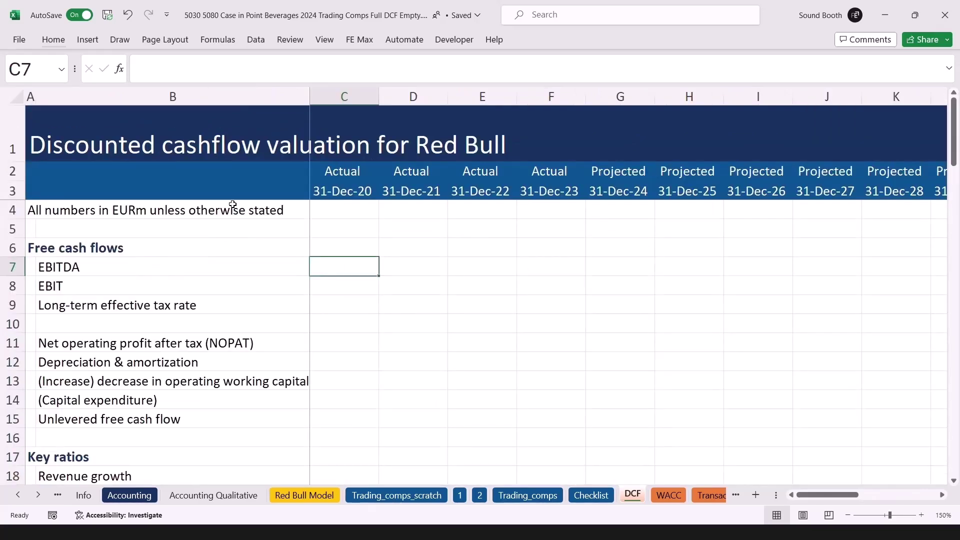
type("=")
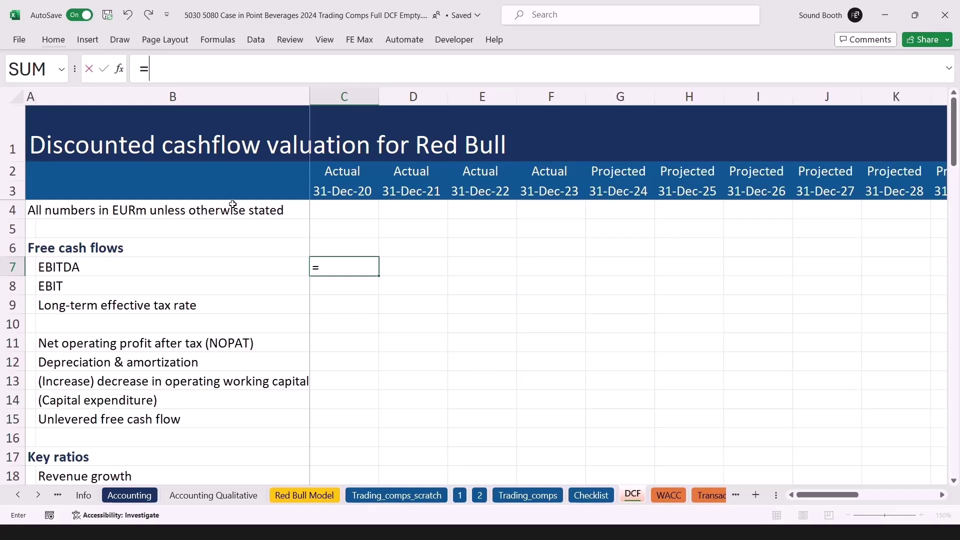
key("ctrl+Page_Up")
key("ctrl+Page_Up")
key("ctrl+Page_Up")
key("ctrl+Page_Up")
key("ctrl+Page_Up")
key("ctrl+Page_Up")
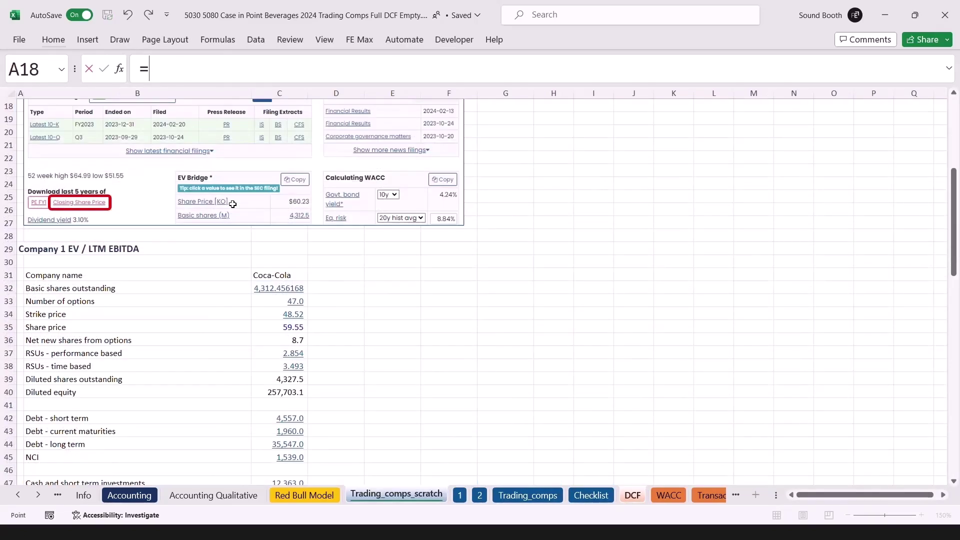
key("ctrl+Return")
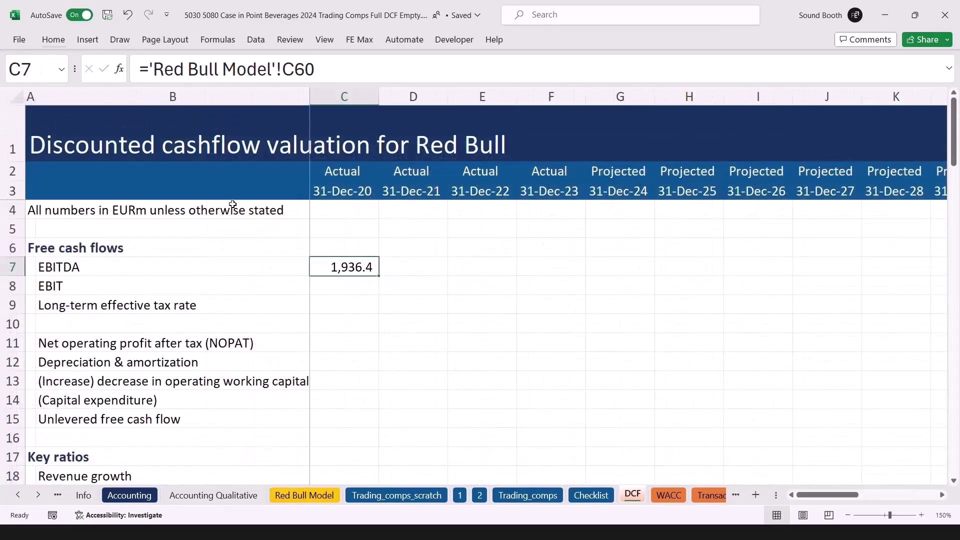
key("Right")
type("=IF(ISBLANK(C7),\"\",FORMULATEXT(C7))")
key("Down")
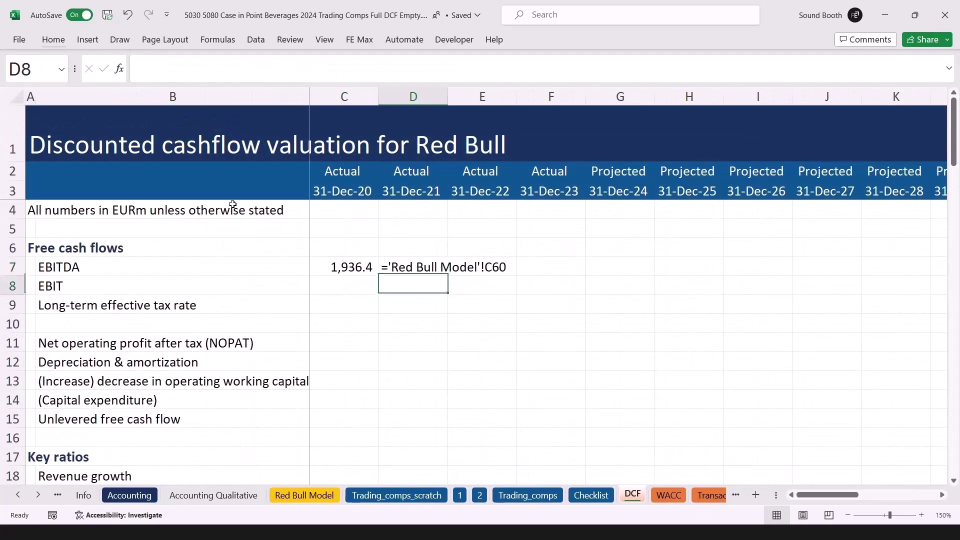
- Link EBIT in C8 with ='Red Bull Model'!C63 and copy the formula-text display down to D8
key("Left")
type("=")
key("ctrl+Page_Up")
key("ctrl+Page_Up")
key("ctrl+Page_Up")
key("ctrl+Page_Up")
key("ctrl+Page_Up")
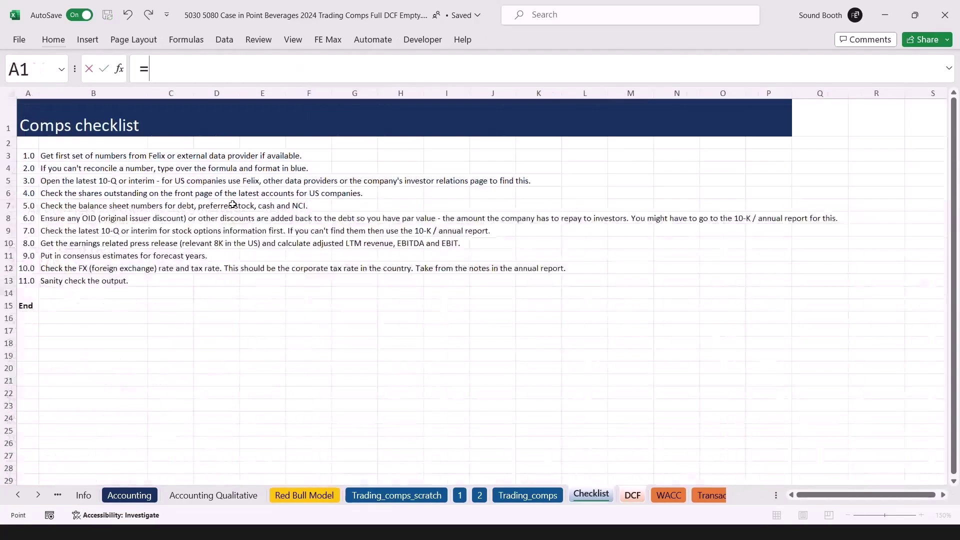
key("Down")
key("Down")
key("Down")
key("Down")
key("Down")
key("Down")
key("Down")
key("Down")
key("Down")
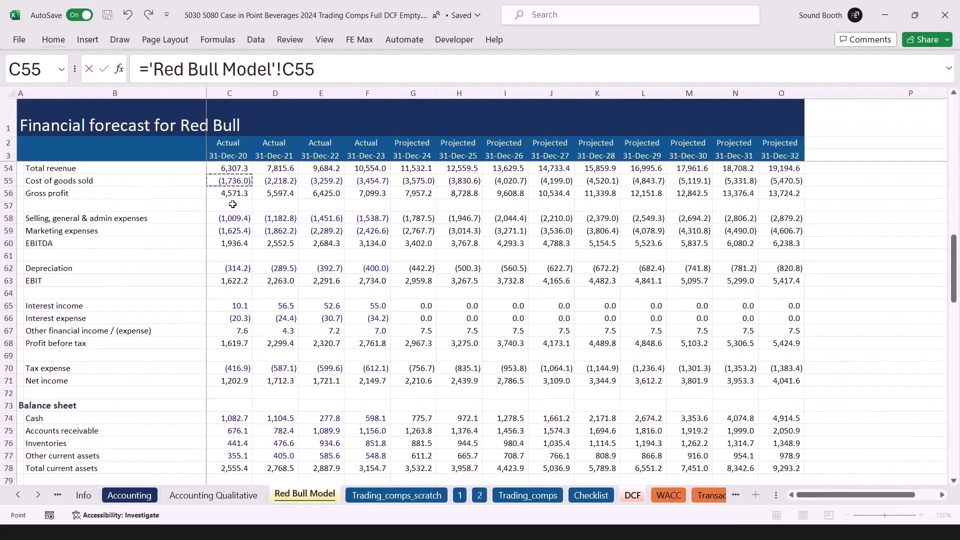
key("ctrl+Return")
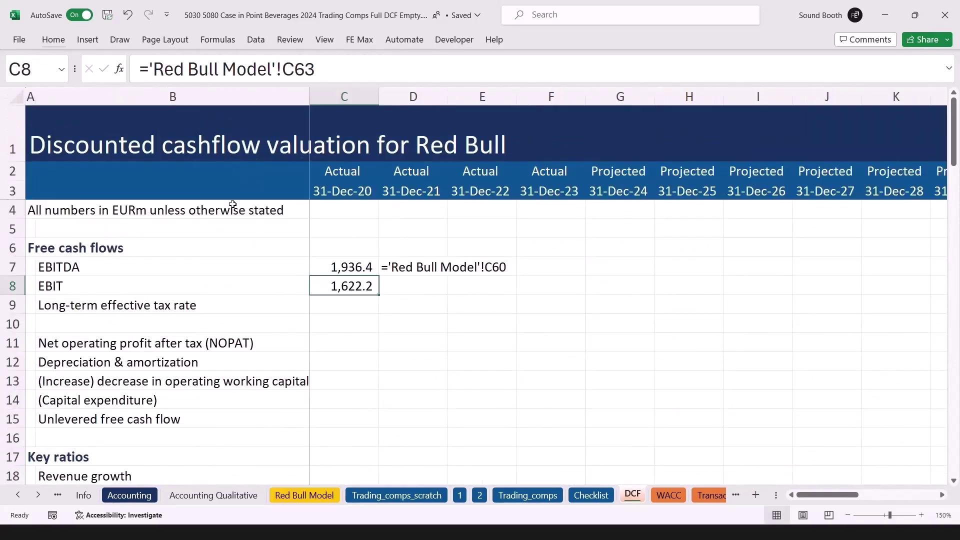
key("Right")
key("ctrl+d")
- Link the long-term effective tax rate in C9 with ='Red Bull Model'!C19 and paste the formula-text display into D9
key("Down")
key("Left")
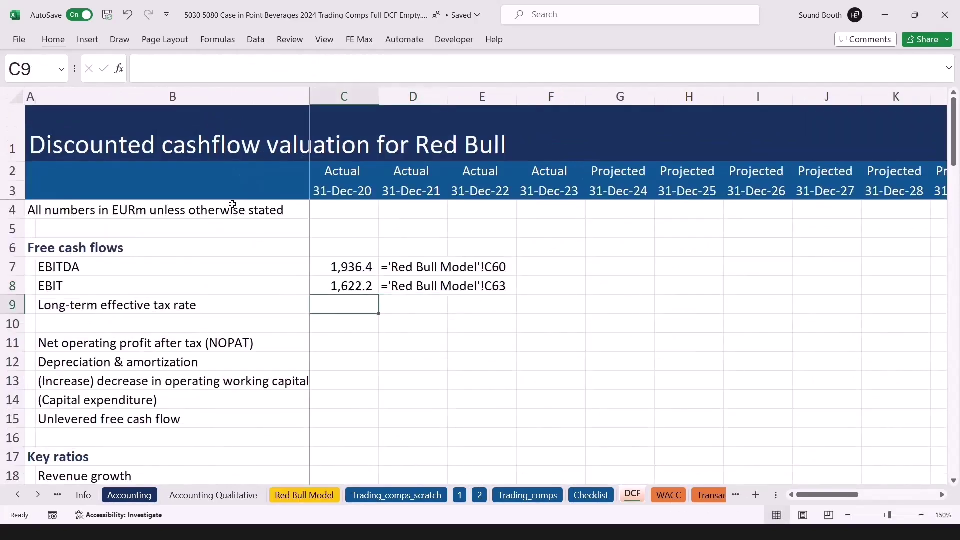
type("=")
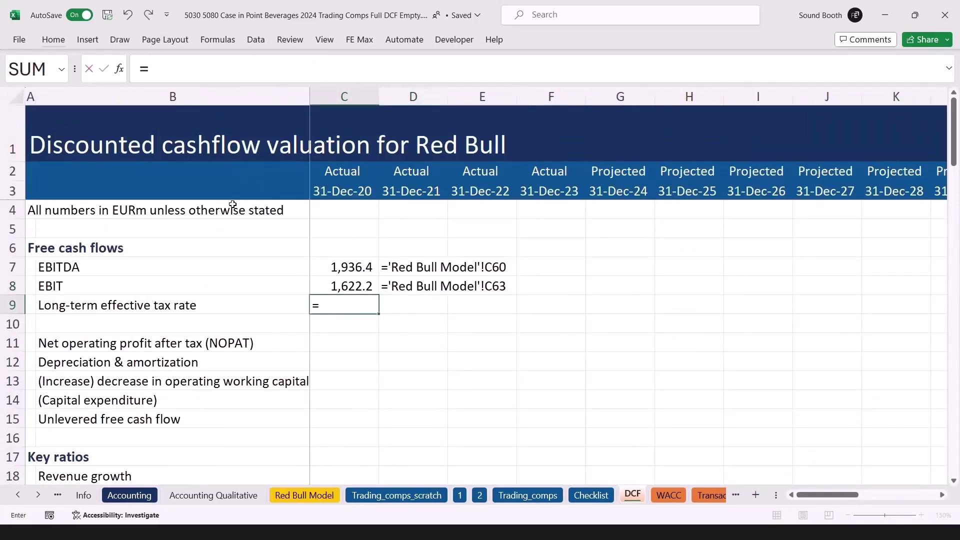
key("ctrl+Page_Up")
key("ctrl+Page_Up")
key("ctrl+Page_Up")
key("ctrl+Page_Up")
key("ctrl+Page_Up")
key("ctrl+Page_Up")
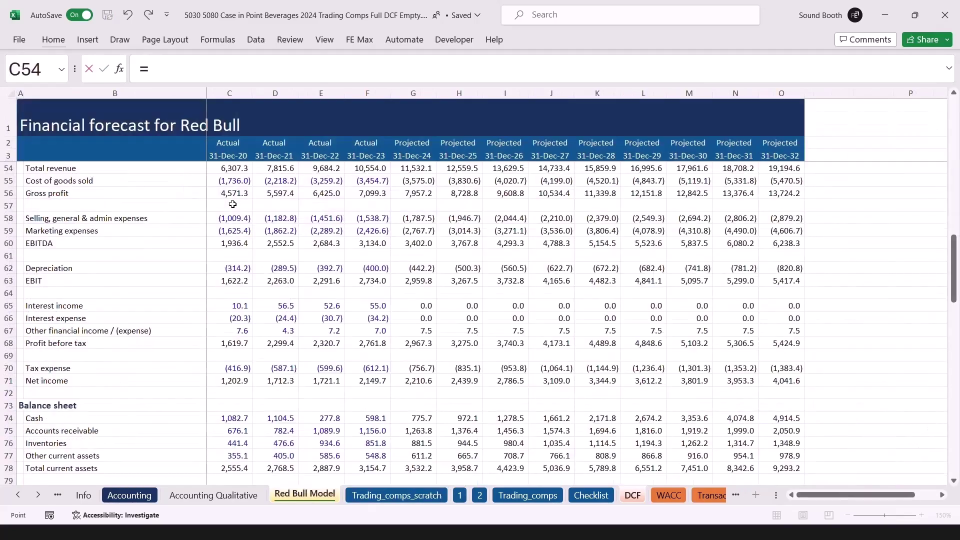
key("Left")
key("ctrl+Home")
key("Down")
key("Down")
key("Down")
key("Down")
key("Down")
key("Down")
key("Down")
key("Down")
key("Down")
key("Down")
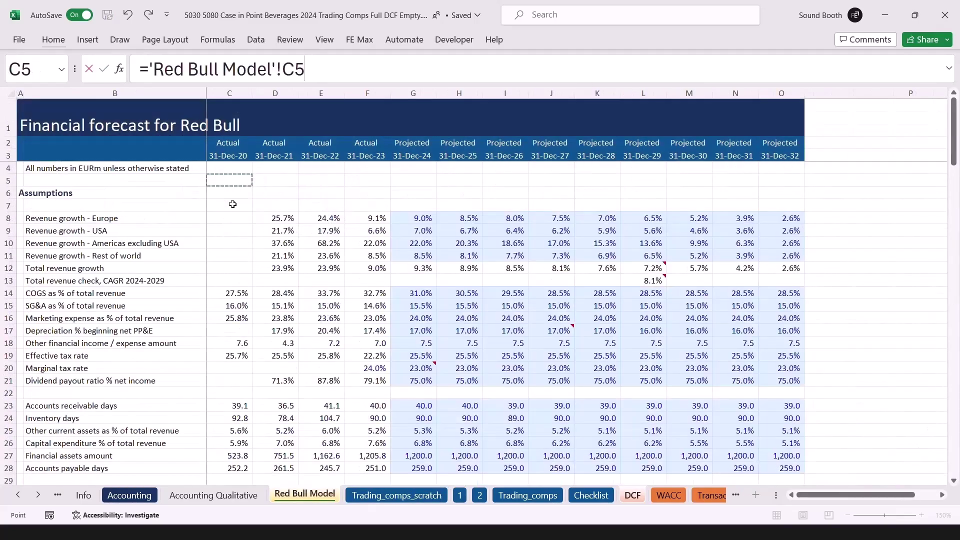
key("Down")
key("Down")
key("Down")
key("Down")
key("Down")
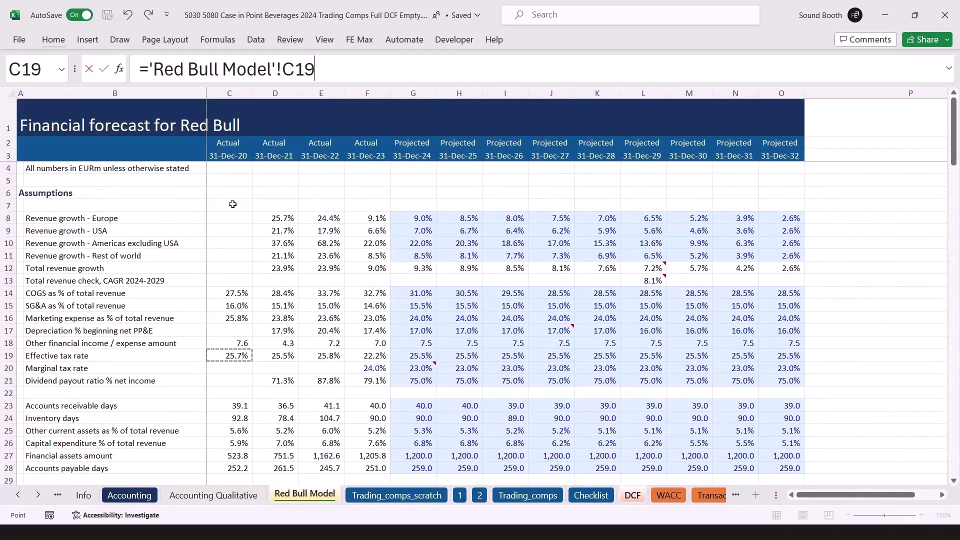
key("ctrl+Return")
key("Right")
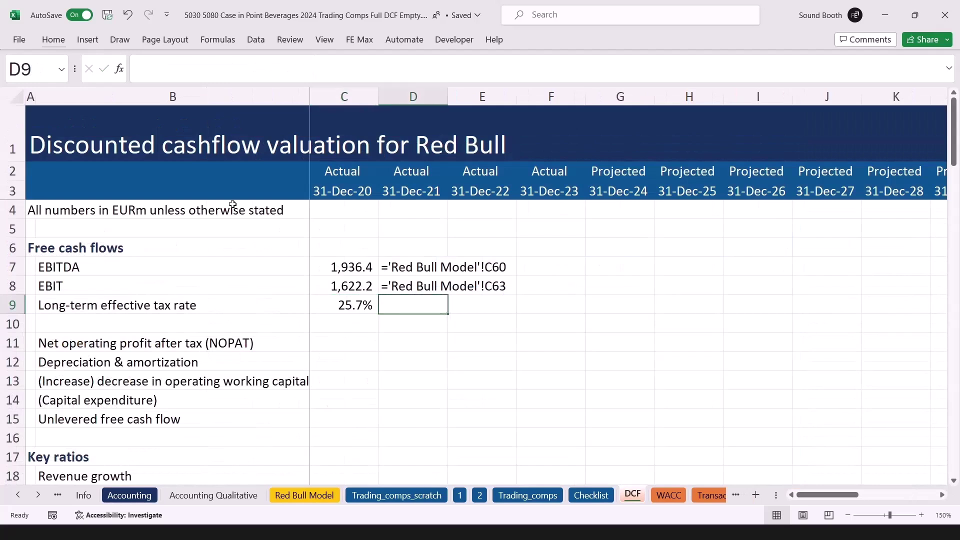
key("ctrl+v")
- Calculate the net operating profit after tax in C11 with =C8*(1-C9) and add the formula-text display in D11
key("Left")
key("Down")
key("Down")
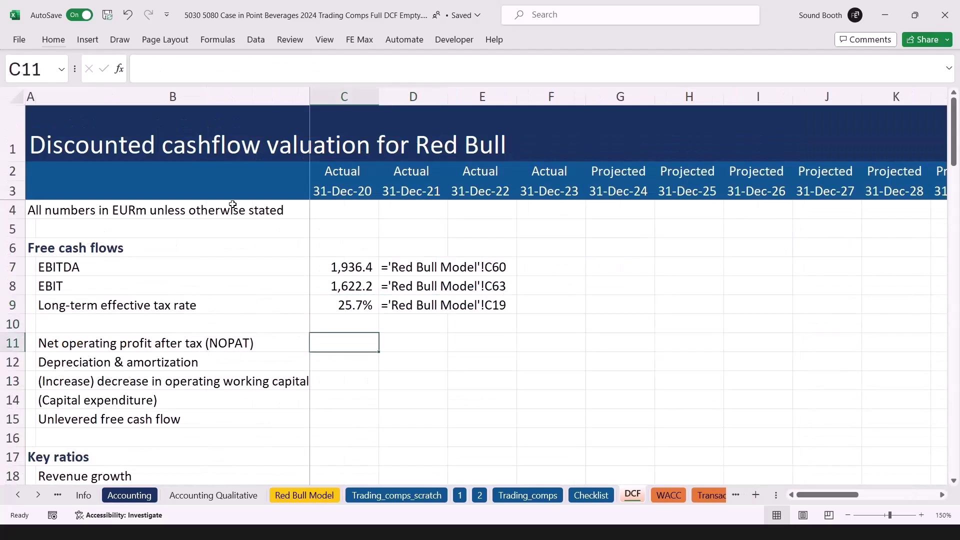
type("=")
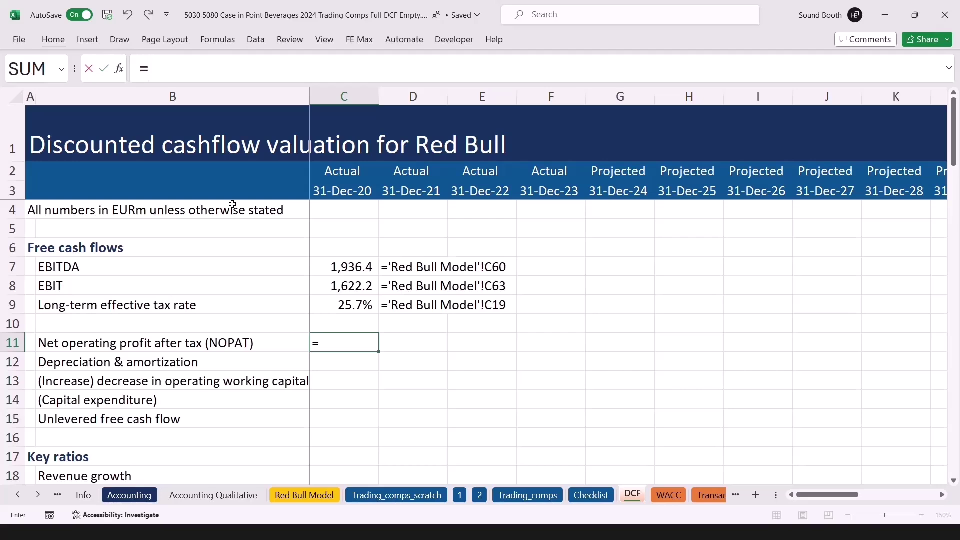
key("Up")
key("Up")
key("Up")
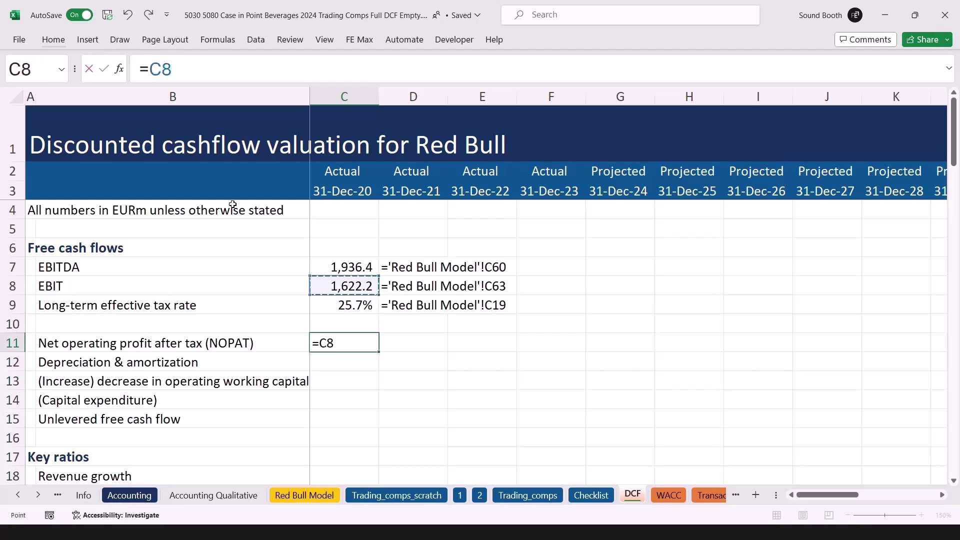
type("*(1-")
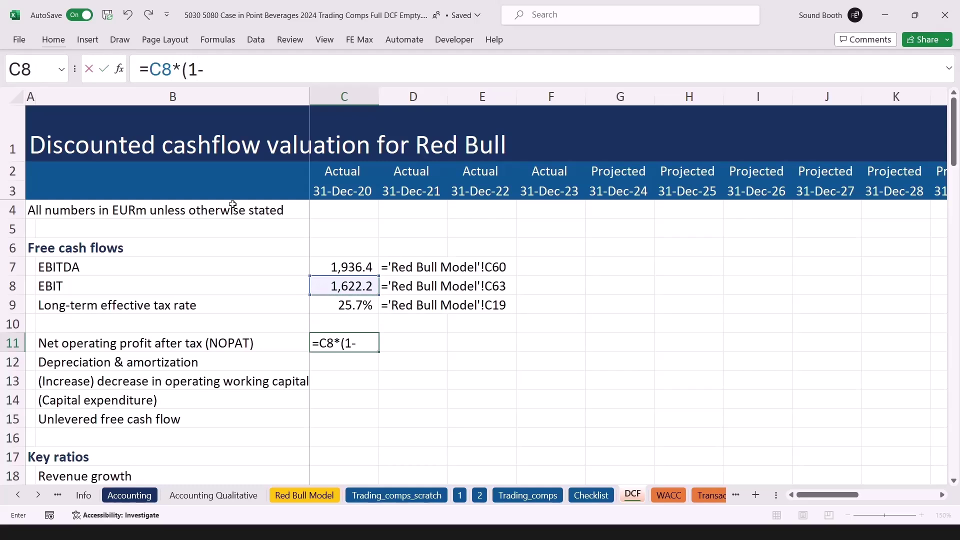
key("Up")
key("Up")
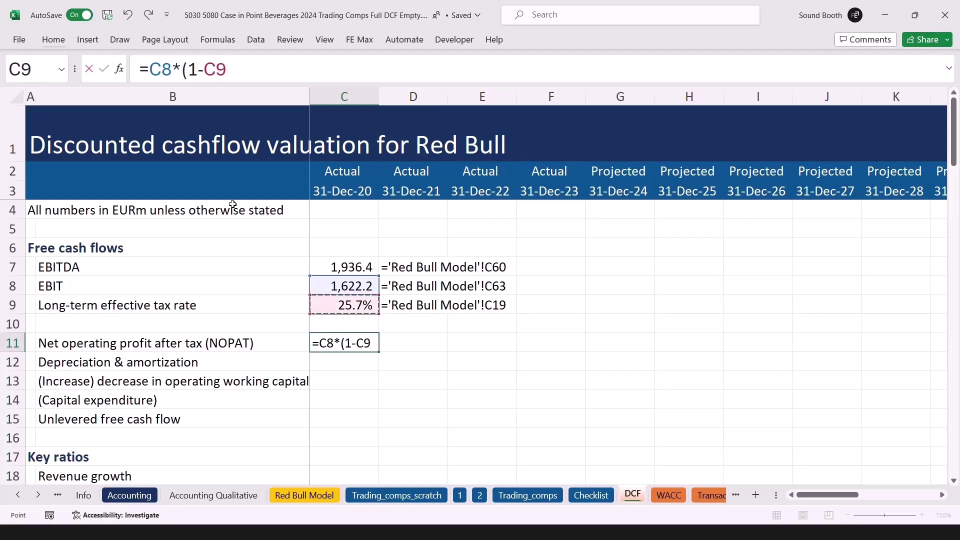
type(")")
key("Tab")
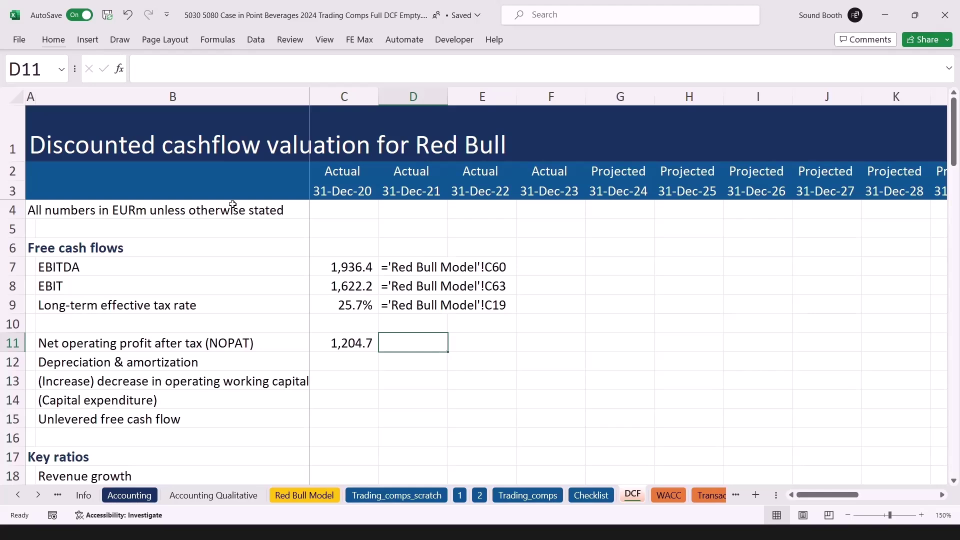
key("ctrl+d")
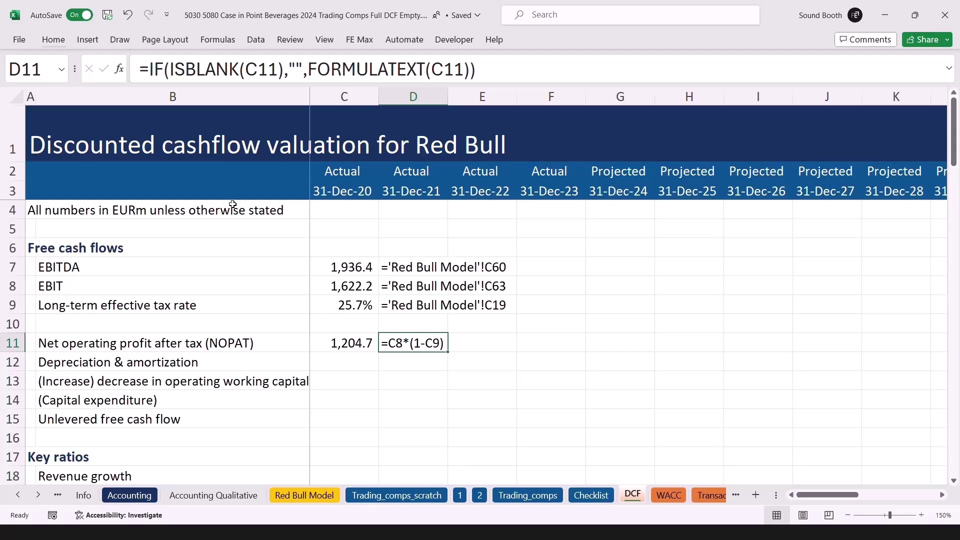
- Copy the free cash flow formulas in C7:C11, from EBITDA through NOPAT, across to column O (31-Dec-32)
key("Left")
key("Up")
key("Up")
key("Up")
key("Up")
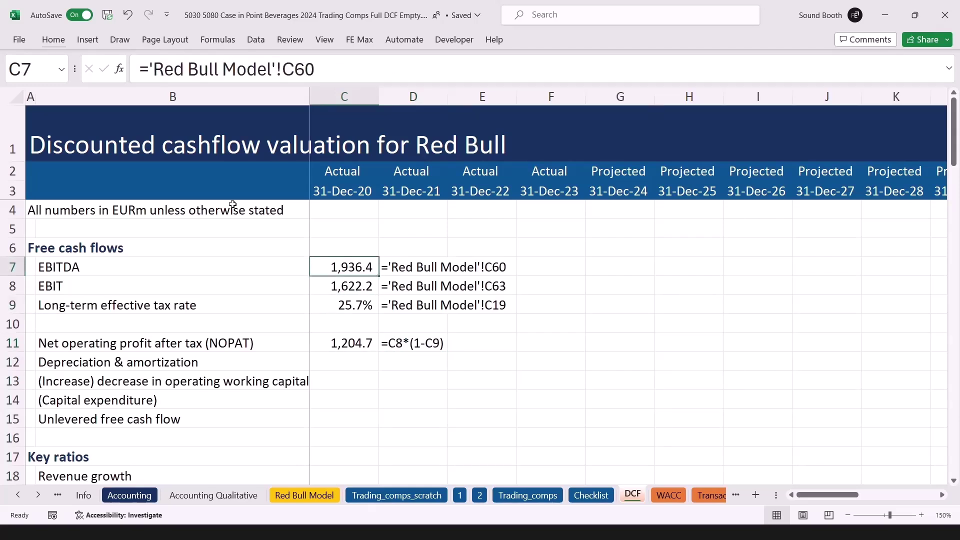
key("shift+Down")
key("shift+Down")
key("shift+Down")
key("shift+Down")
key("shift+Right")
key("shift+Right")
key("shift+Right")
key("shift+Right")
key("shift+Right")
key("shift+Right")
key("shift+Right")
key("shift+Right")
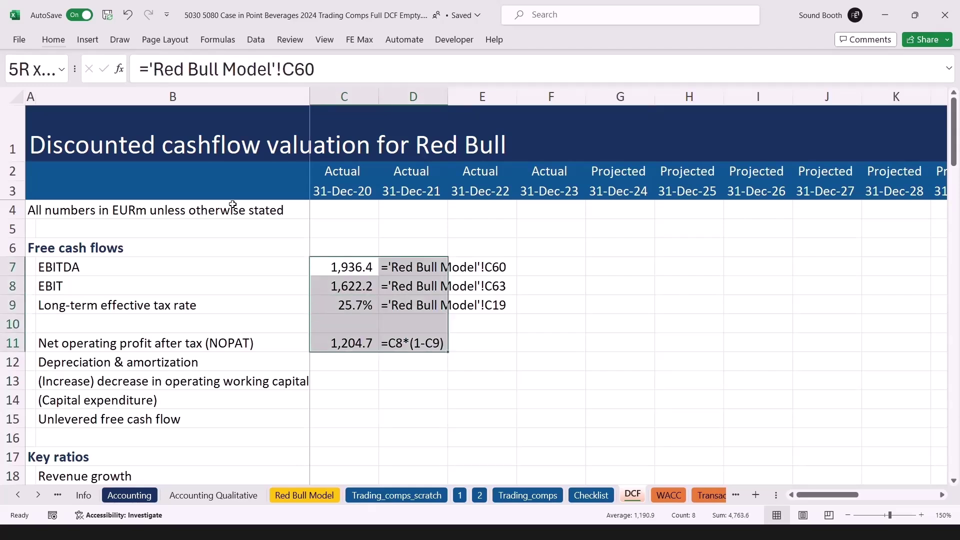
key("shift+Right")
key("shift+Right")
key("shift+Right")
key("shift+Right")
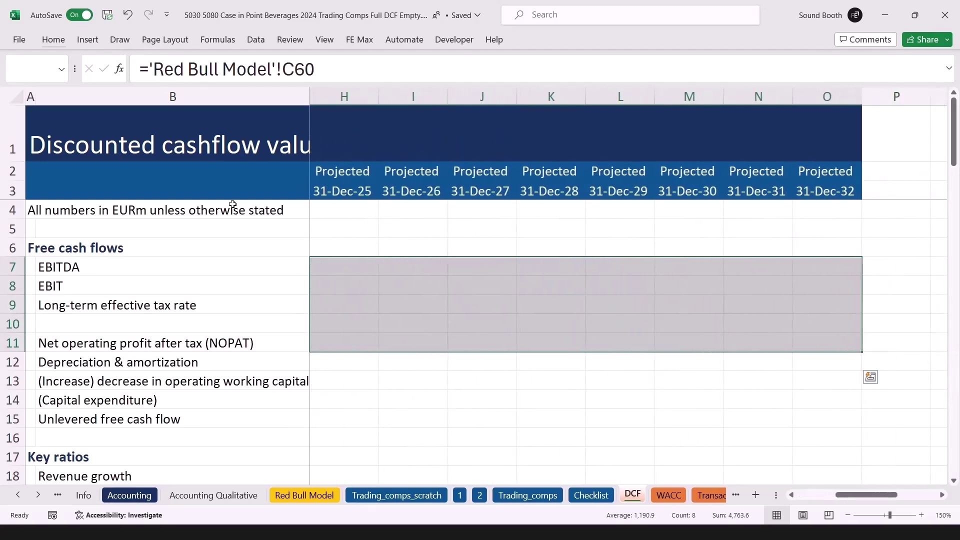
key("ctrl+r")
- Check the copied EBITDA and NOPAT formulas in the columns after 31-Dec-20
key("Left")
key("Right")
key("Right")
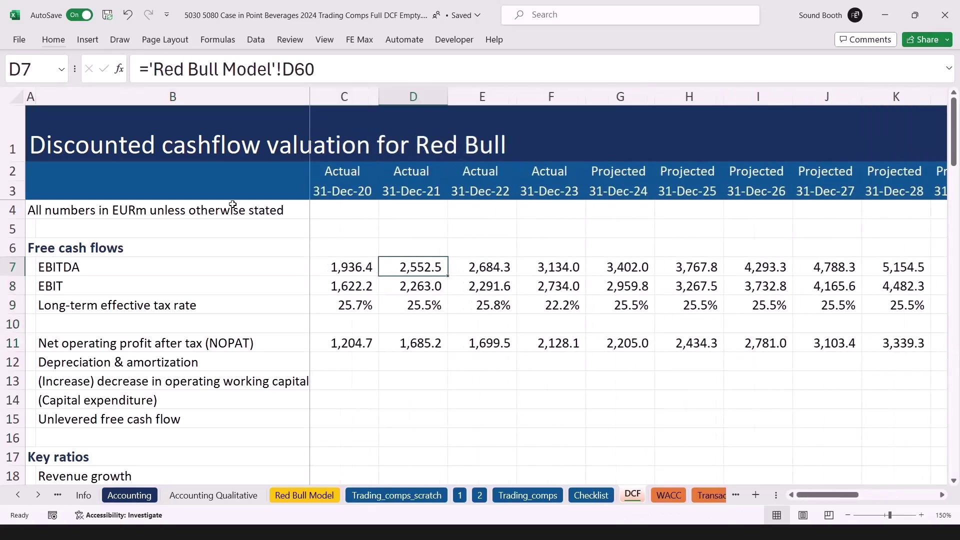
key("Down")
key("Down")
key("Down")
key("Down")
key("Right")
key("Right")
key("Right")
key("Right")
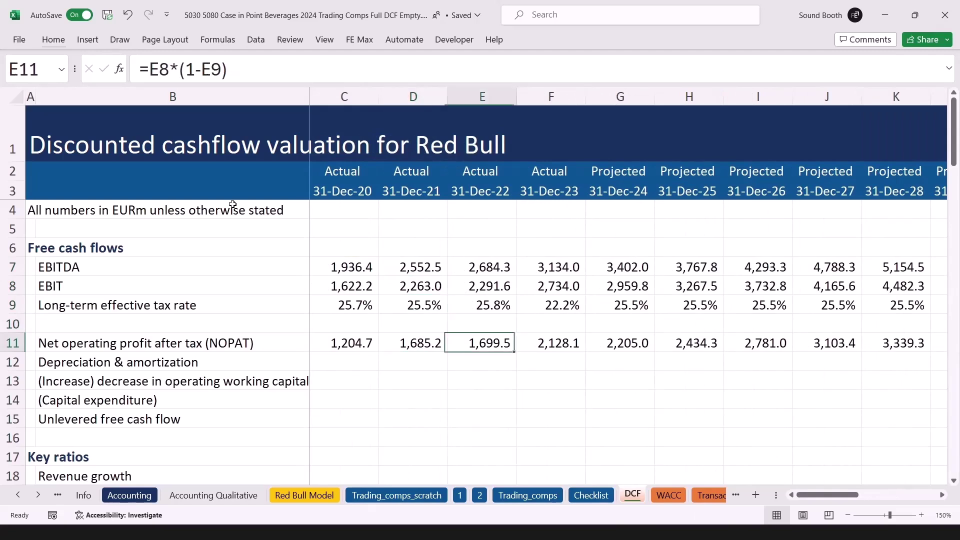
- Link depreciation & amortization in G12 with ='Red Bull Model'!G98 and show its formula text in H12 with =IF(ISBLANK(G12),"",FORMULATEXT(G12))
key("Left")
key("Down")
key("Right")
key("Right")
key("Right")
key("Right")
key("Right")
key("Right")
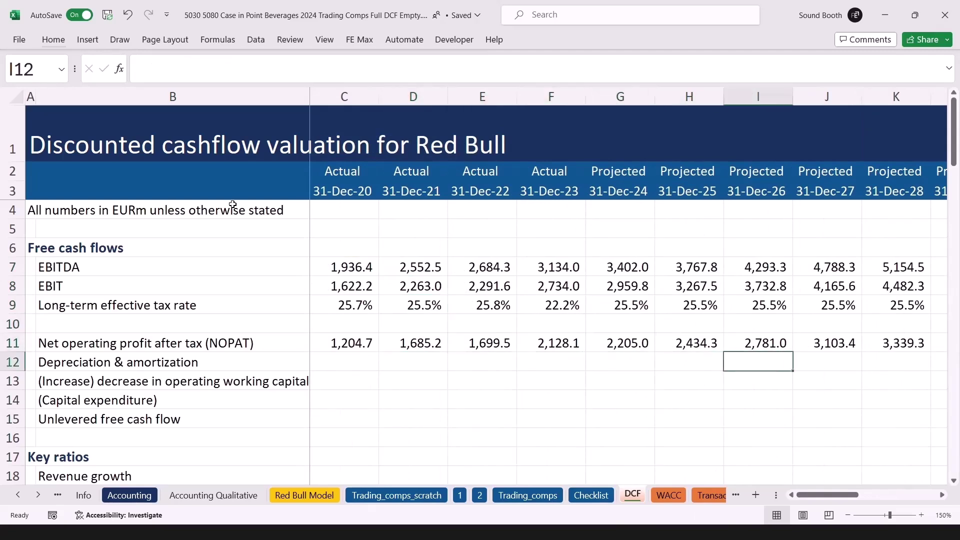
key("Left")
key("Left")
key("Left")
key("Left")
key("Left")
key("Left")
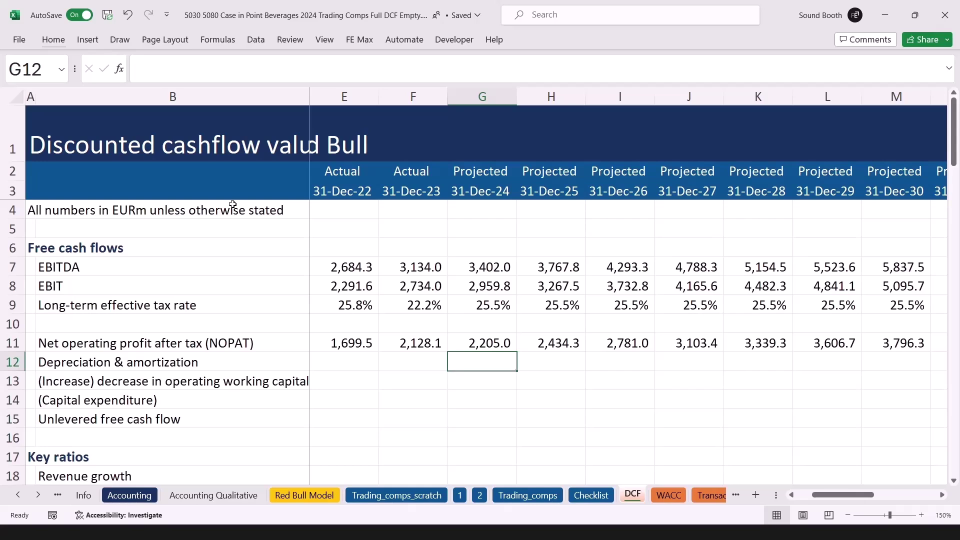
key("Up")
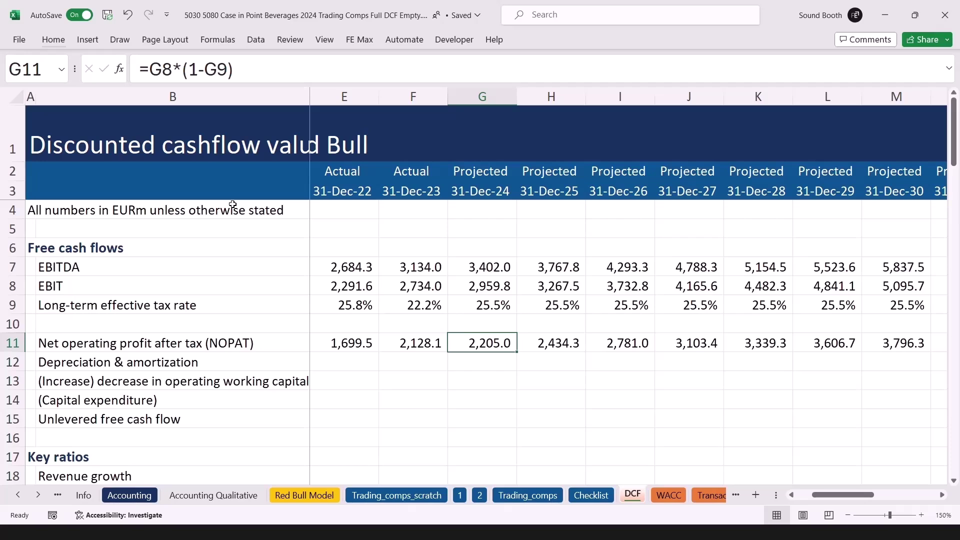
key("Down")
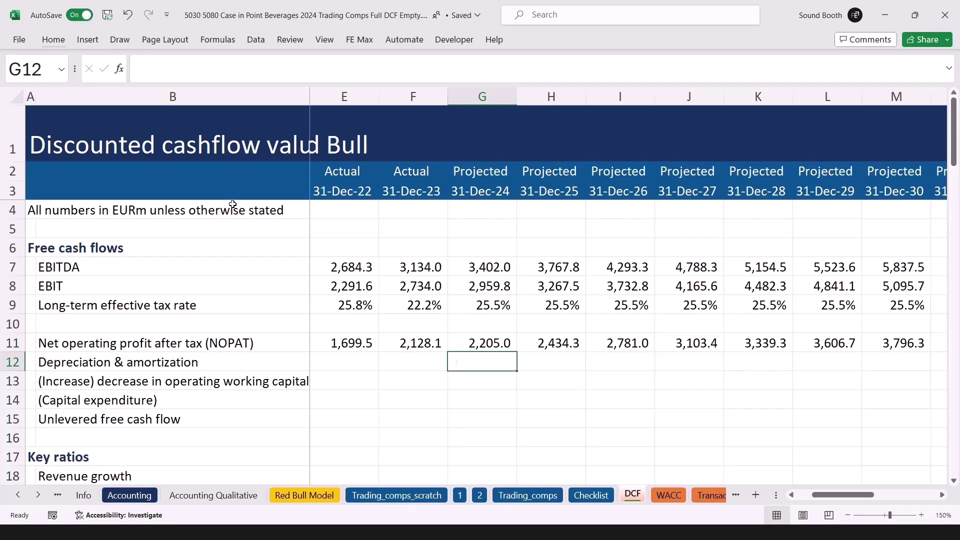
type("=")
key("ctrl+Page_Up")
key("ctrl+Page_Up")
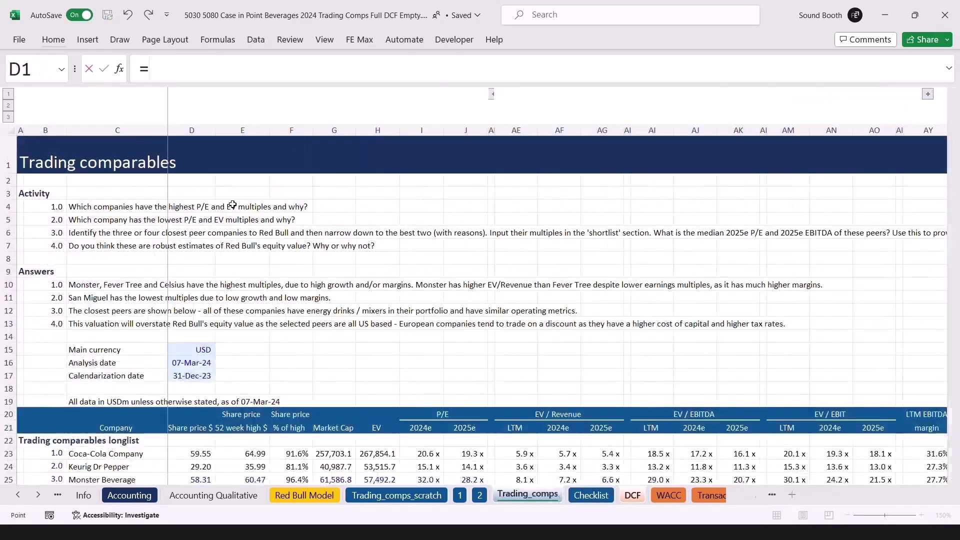
key("ctrl+Page_Up")
key("ctrl+Page_Up")
key("ctrl+Page_Up")
key("ctrl+Page_Up")
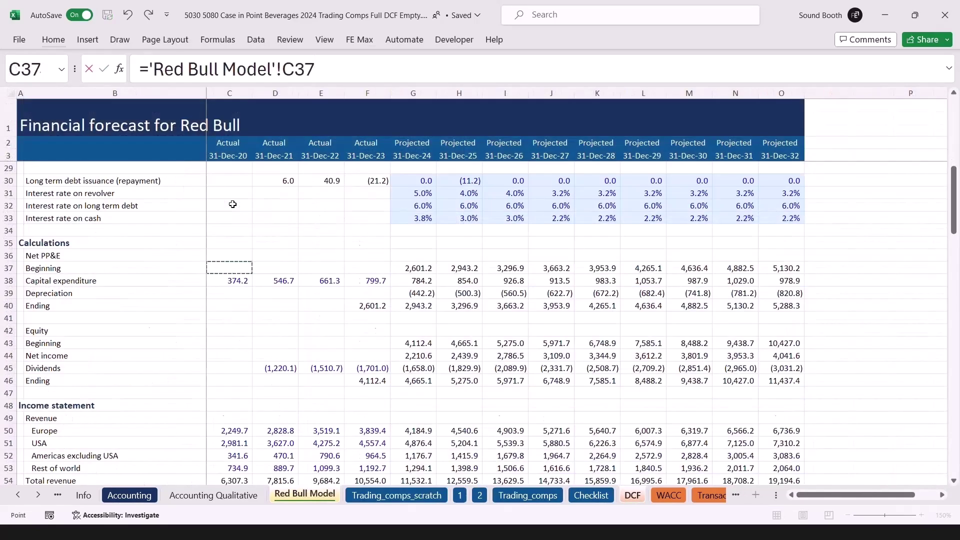
key("Down")
key("Down")
key("Down")
key("Down")
key("Down")
key("Down")
key("Down")
key("Down")
key("Down")
key("Down")
key("Down")
key("Down")
key("Down")
key("Down")
key("Down")
key("Down")
key("Down")
key("Down")
key("Down")
key("Down")
key("Down")
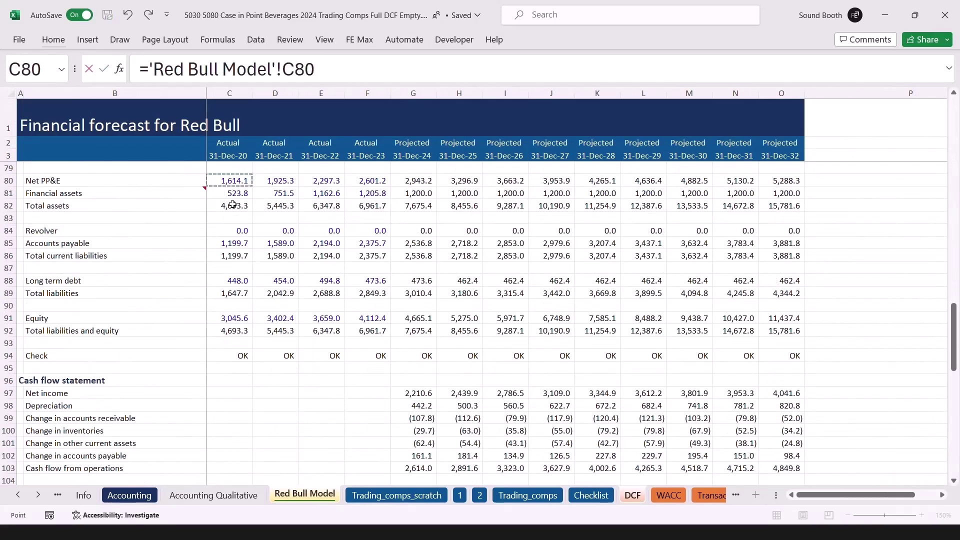
key("Down")
key("Down")
key("Down")
key("Down")
key("Down")
key("Down")
key("Down")
key("Down")
key("Down")
key("Down")
key("Down")
key("Down")
key("Down")
key("Down")
key("Down")
key("Down")
key("Down")
key("Down")
key("Down")
key("Down")
key("Up")
key("Up")
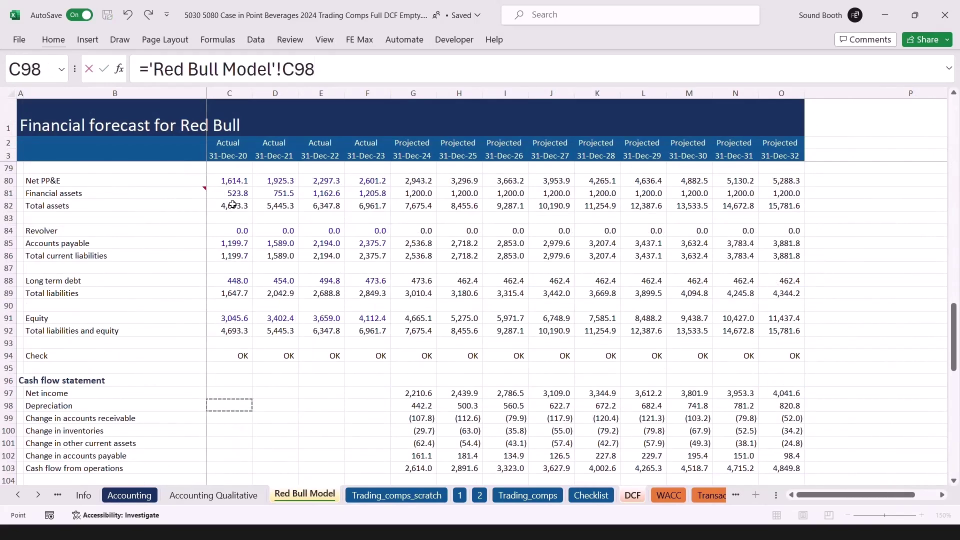
key("Right")
key("Right")
key("Right")
key("Right")
key("Return")
key("Right")
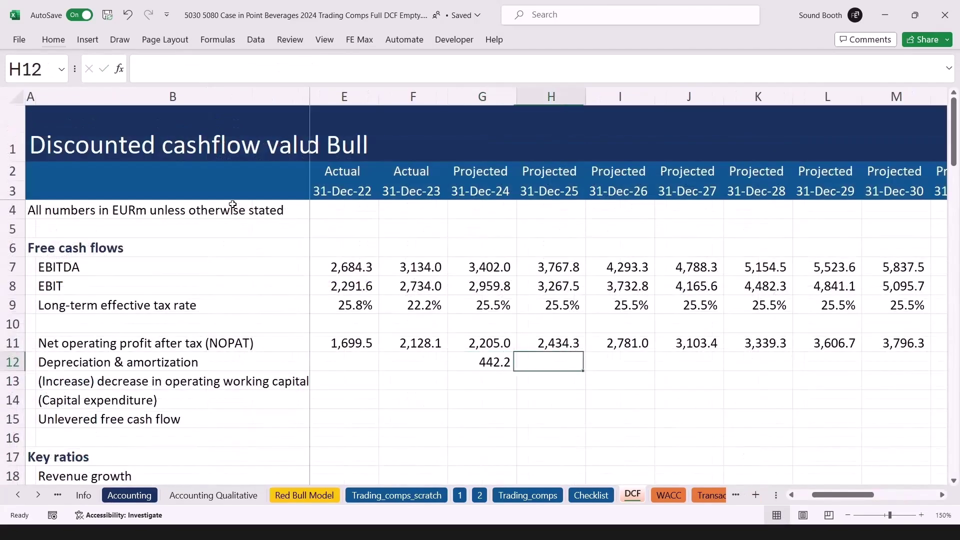
type("=IF(ISBLANK(G12),\"\",FORMULATEXT(G12))")
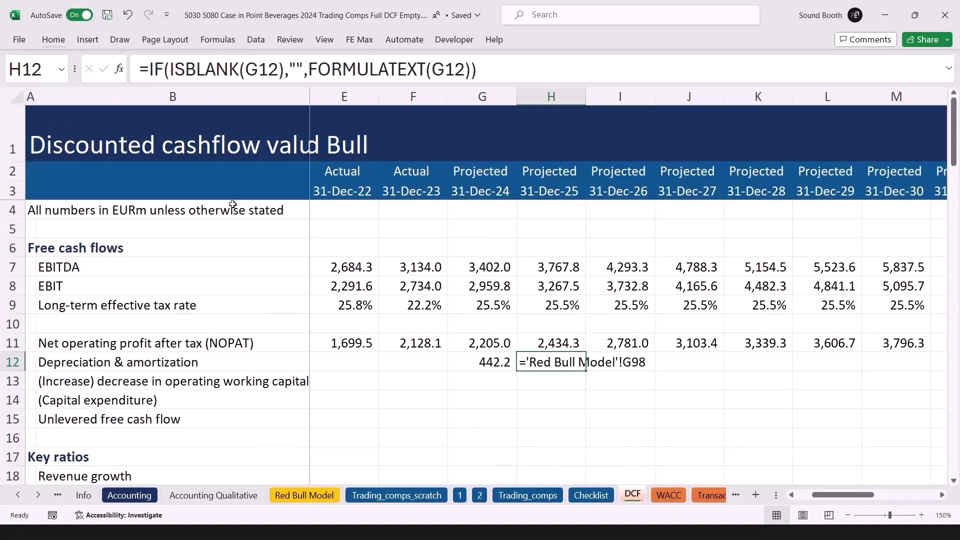
- Calculate the change in operating working capital in G13 with =SUM('Red Bull Model'!G99:G102) and copy the formula-text display down to H13
key("Down")
key("Left")
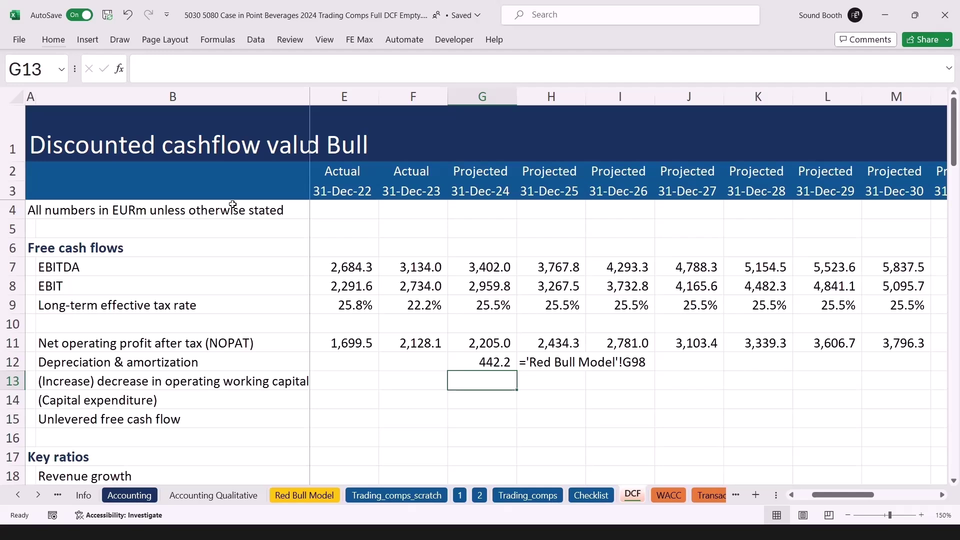
type("=sum(")
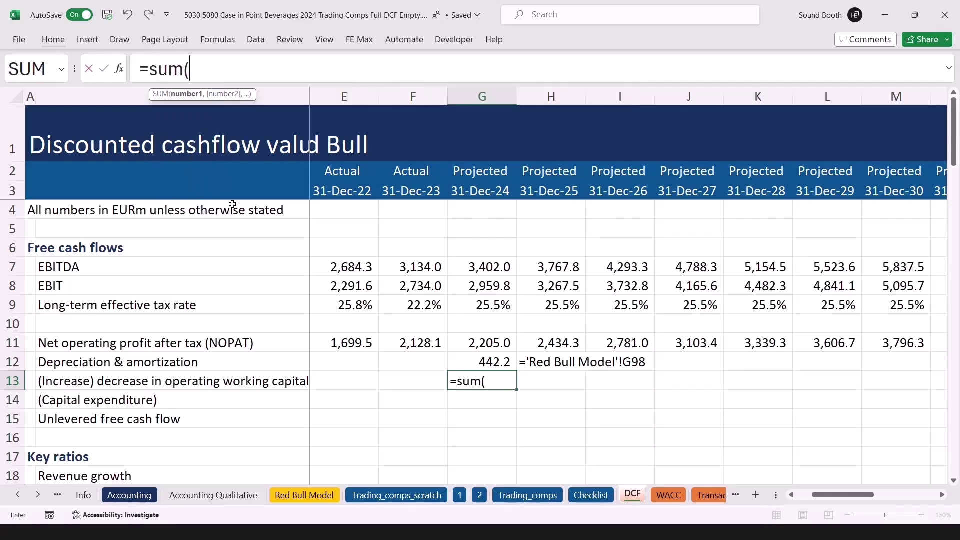
key("ctrl+Page_Up")
key("ctrl+Page_Up")
key("ctrl+Page_Up")
key("ctrl+Page_Up")
key("ctrl+Page_Up")
key("ctrl+Page_Up")
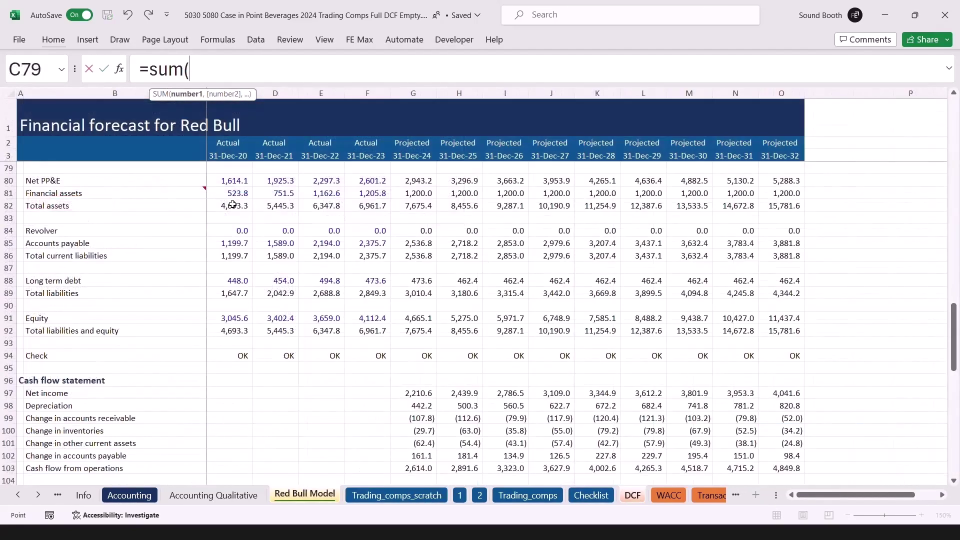
key("Page_Down")
key("Up")
key("Up")
key("Up")
key("Up")
key("Up")
key("Up")
key("Up")
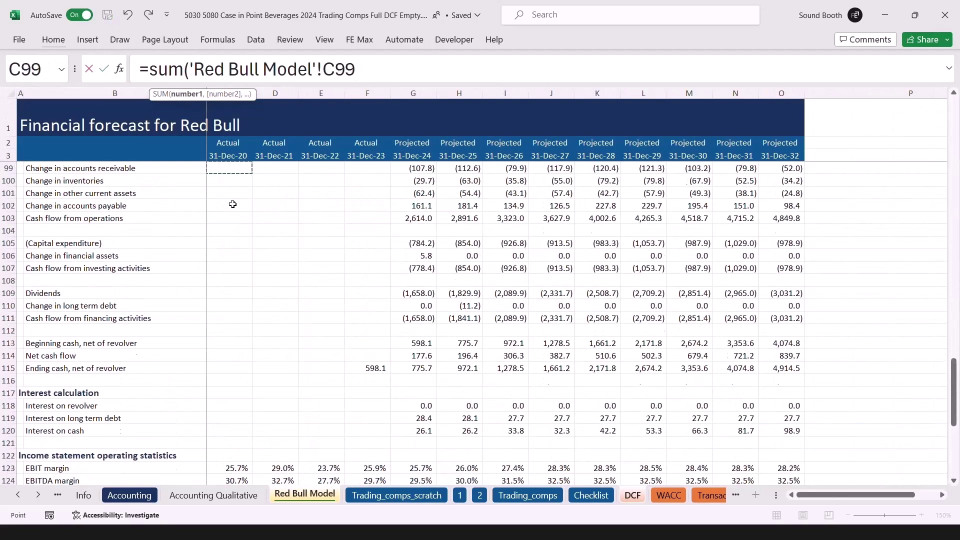
key("Down")
key("Down")
key("Right")
key("Right")
key("Right")
key("Right")
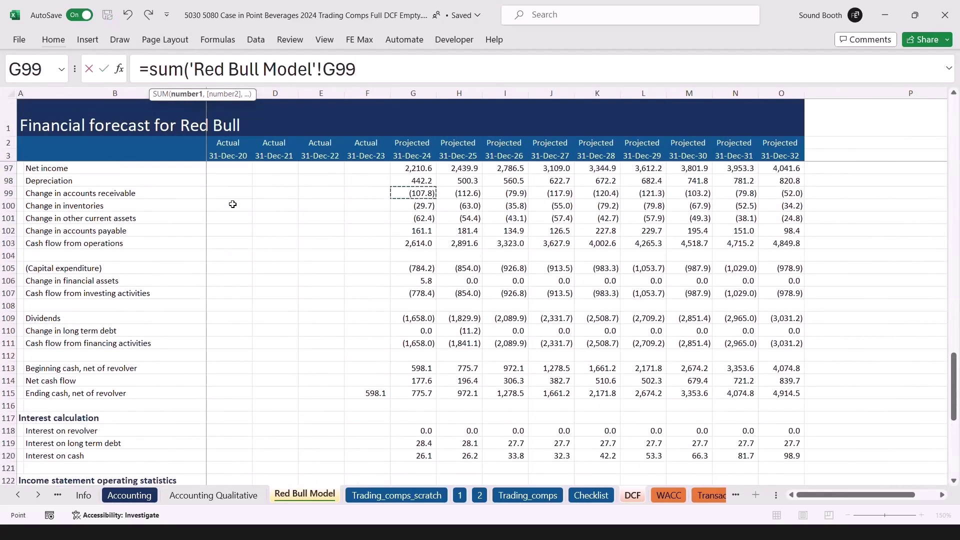
key("shift+Down")
key("shift+Down")
key("shift+Down")
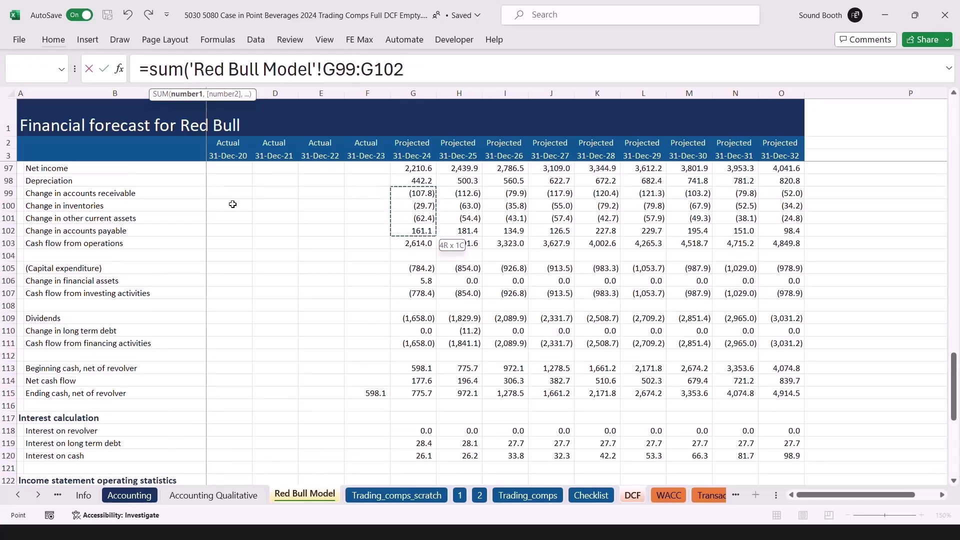
key("ctrl+Return")
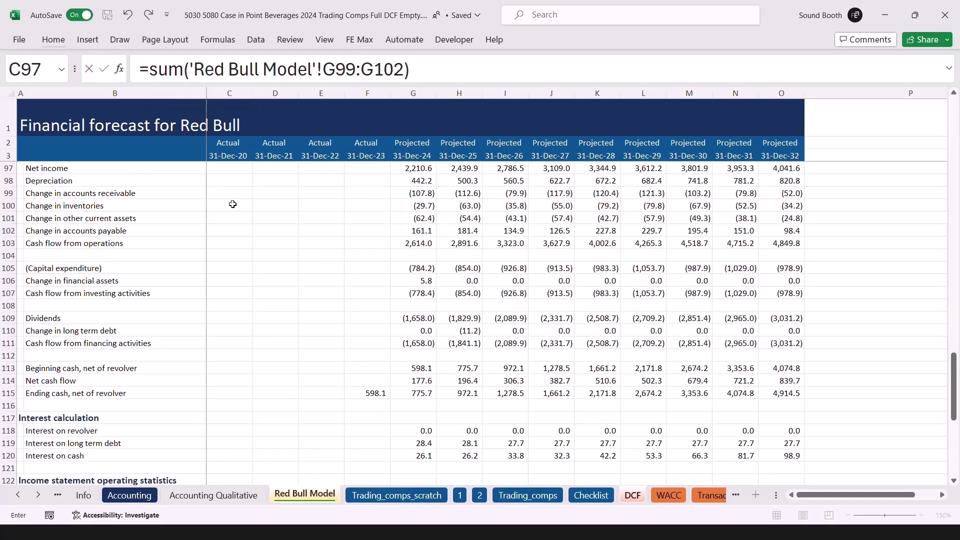
key("Right")
key("ctrl+d")
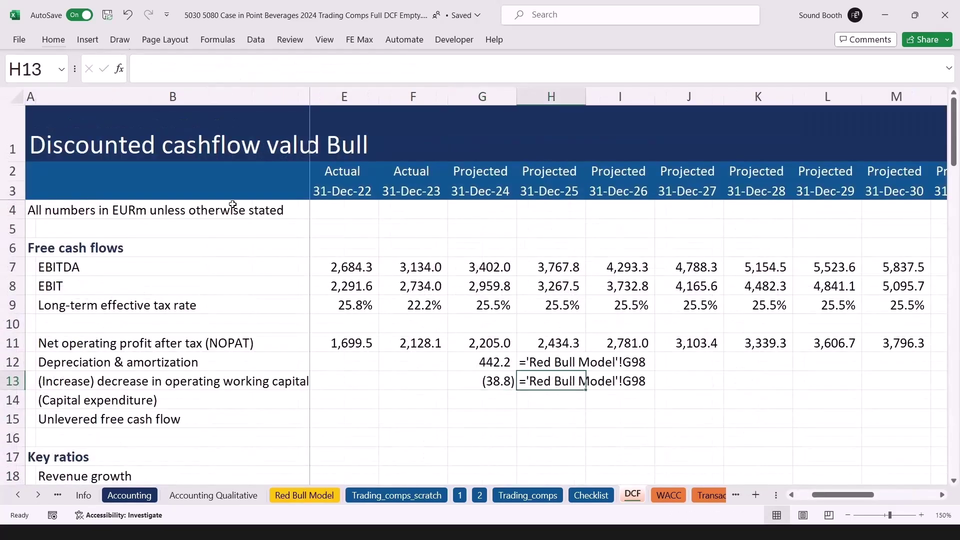
- Link capital expenditure in G14 with ='Red Bull Model'!G105 and copy the formula-text display down to H14
key("Return")
key("Left")
type("=")
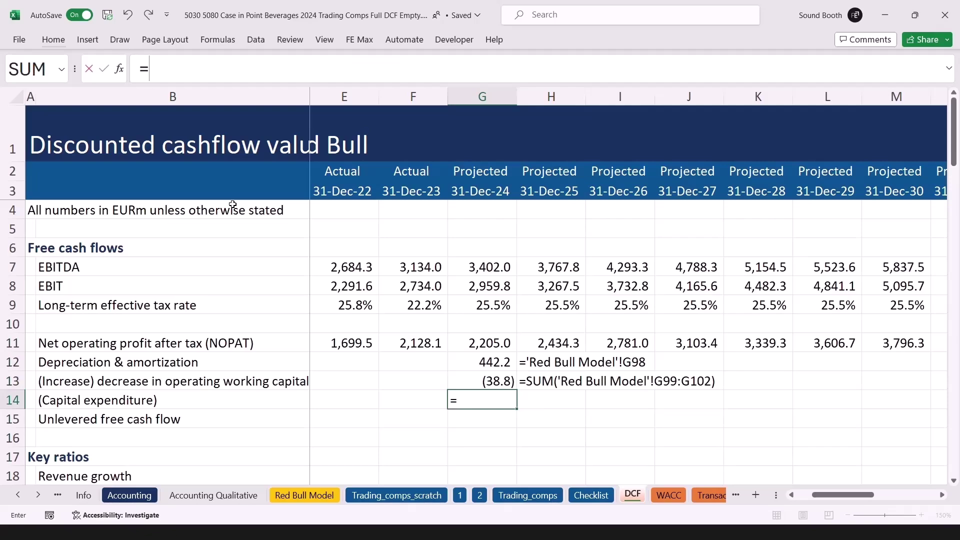
key("ctrl+Page_Up")
key("ctrl+Page_Up")
key("ctrl+Page_Up")
key("ctrl+Page_Up")
key("ctrl+Page_Up")
key("ctrl+Page_Up")
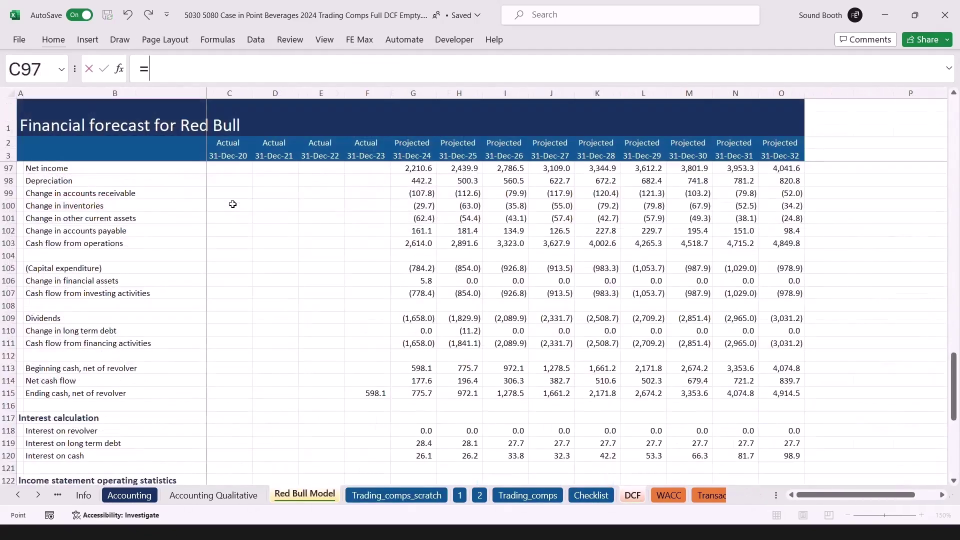
key("Down")
key("Down")
key("Down")
key("Down")
key("Down")
key("Down")
key("Down")
key("Down")
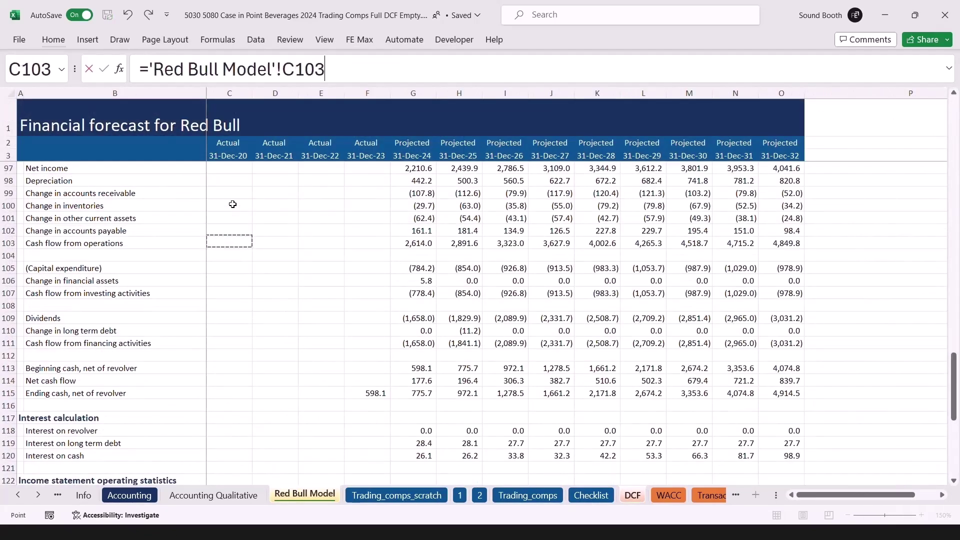
key("Right")
key("Right")
key("Right")
key("Right")
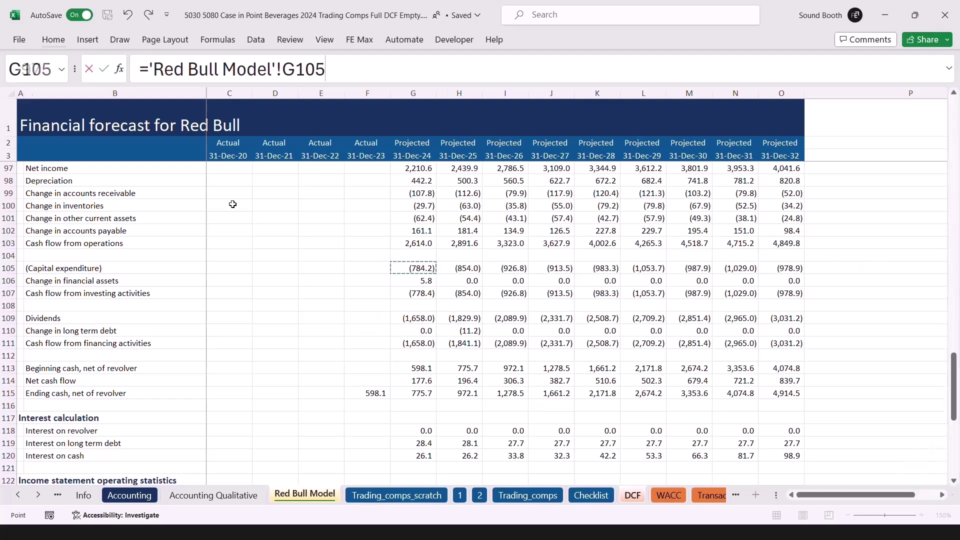
key("ctrl+Return")
key("Right")
key("ctrl+d")
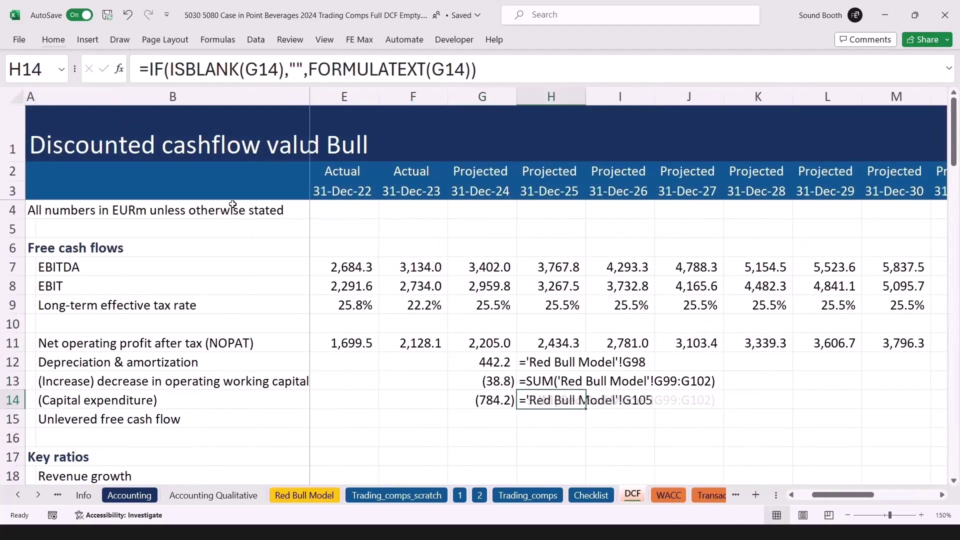
- Calculate unlevered free cash flow in G15 with =SUM(G11:G14) and copy the formula-text display down to H15
key("Down")
key("Left")
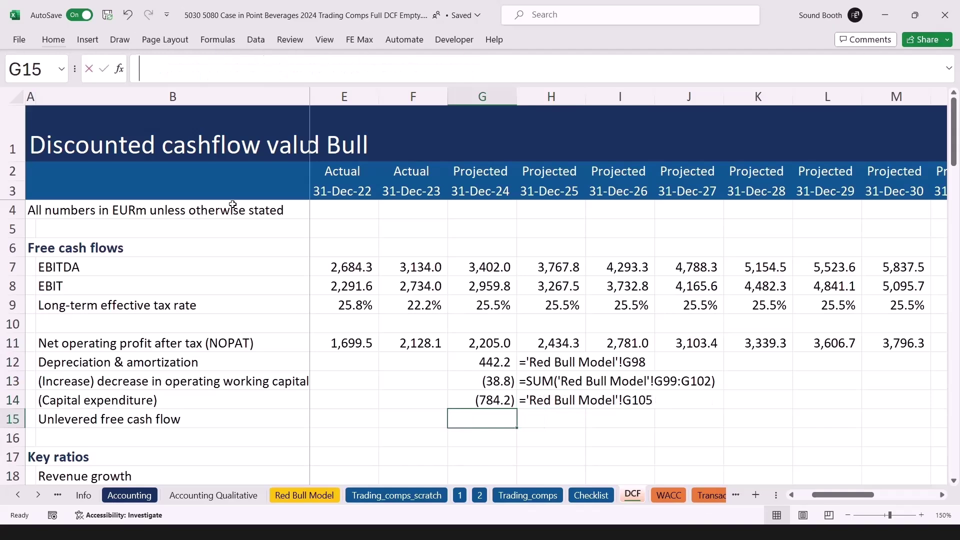
key("alt+equal")
key("ctrl+Return")
key("Right")
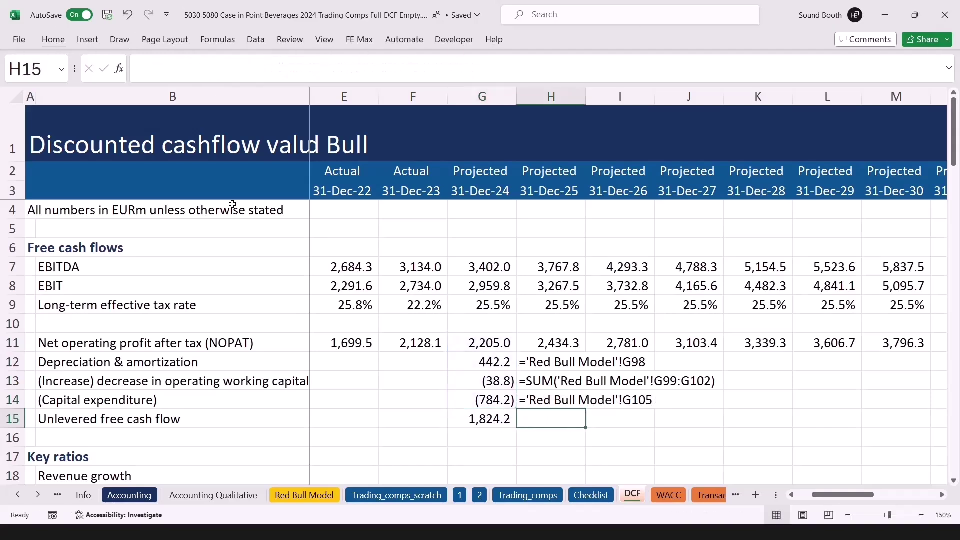
key("ctrl+d")
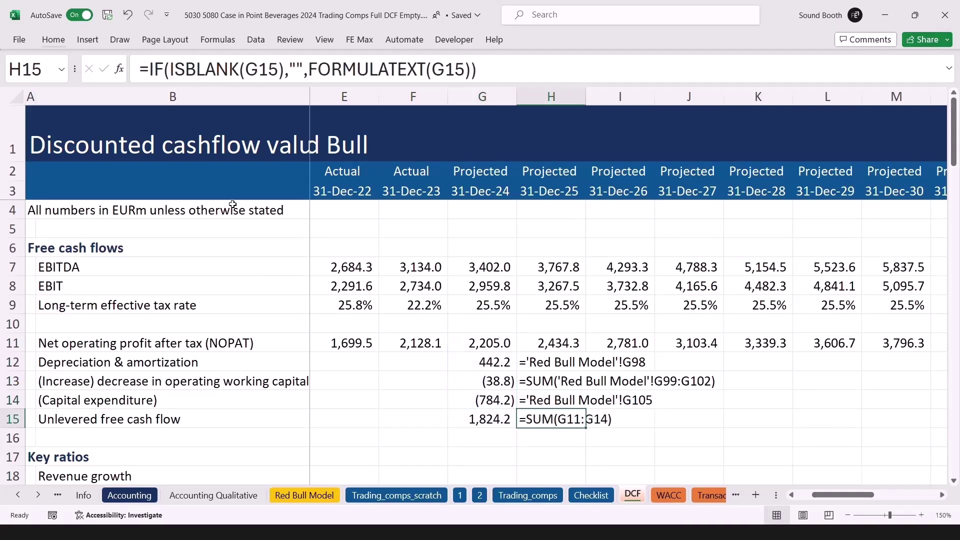
- Copy the G12:G15 cash flow formulas across all projected years through 31-Dec-32 in column O, overwriting the formula texts in column H
key("Left")
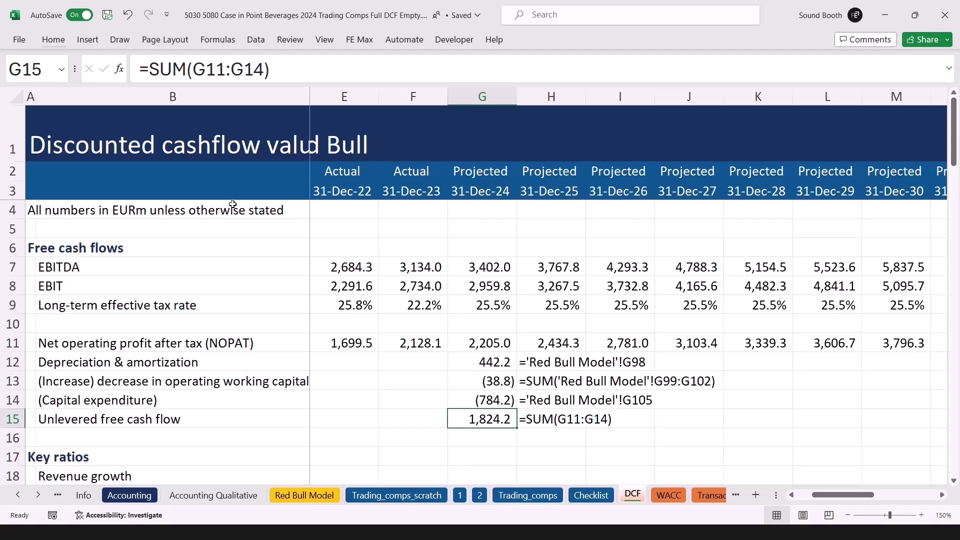
key("Up")
key("Up")
key("Up")
key("shift+Down")
key("shift+Down")
key("shift+Down")
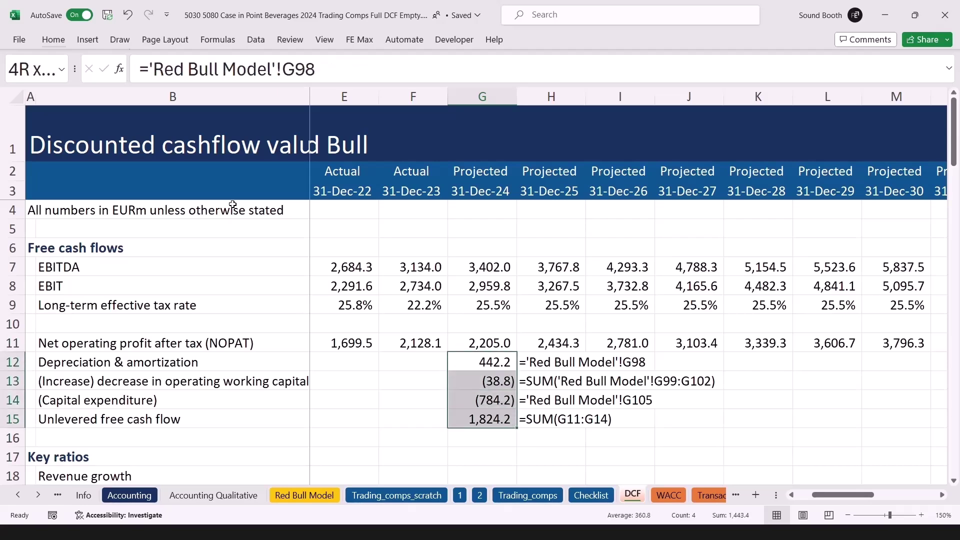
key("shift+Right")
key("shift+Right")
key("shift+Right")
key("shift+Right")
key("shift+Right")
key("shift+Right")
key("shift+Right")
key("shift+Right")
key("shift+Right")
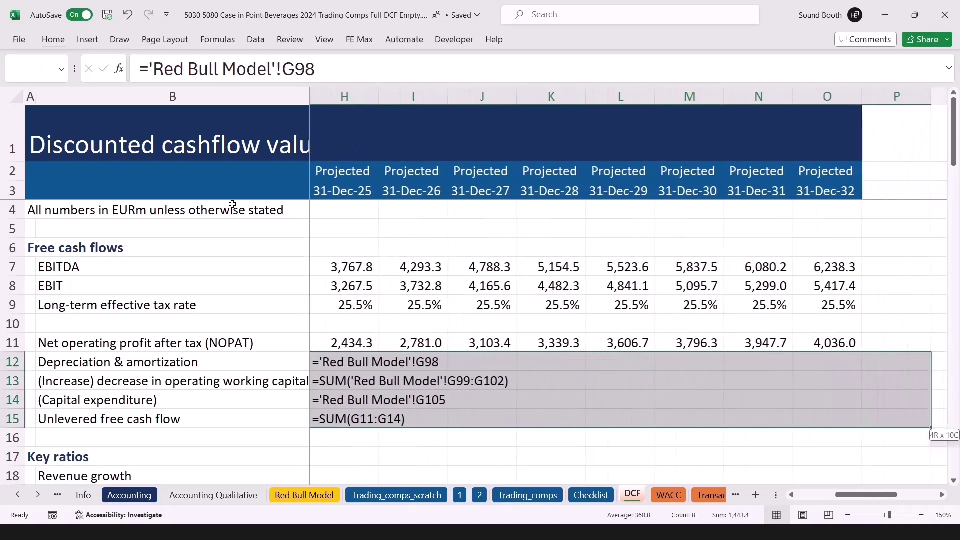
key("shift+Left")
key("ctrl+r")
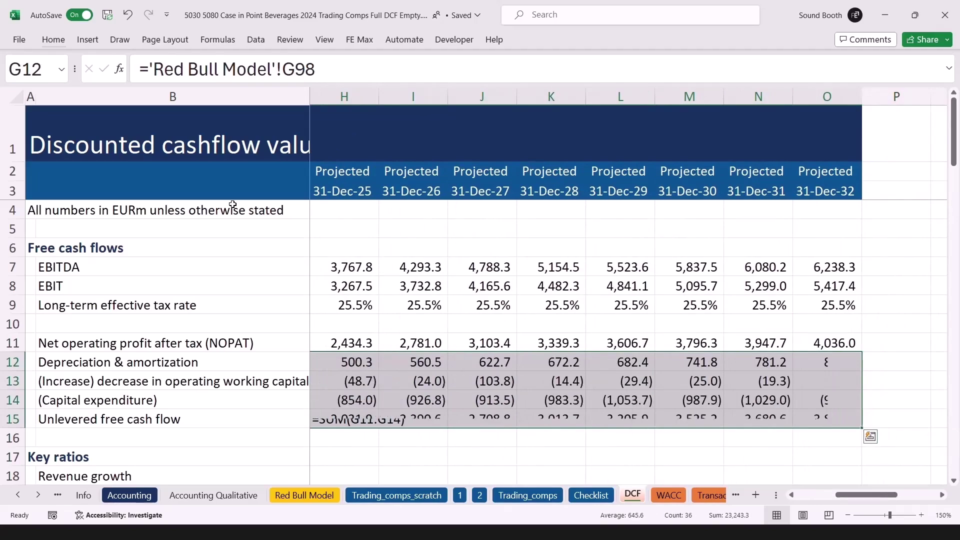
- Link revenue growth for 31-Dec-21 in D18 with ='Red Bull Model'!D12
key("Left")
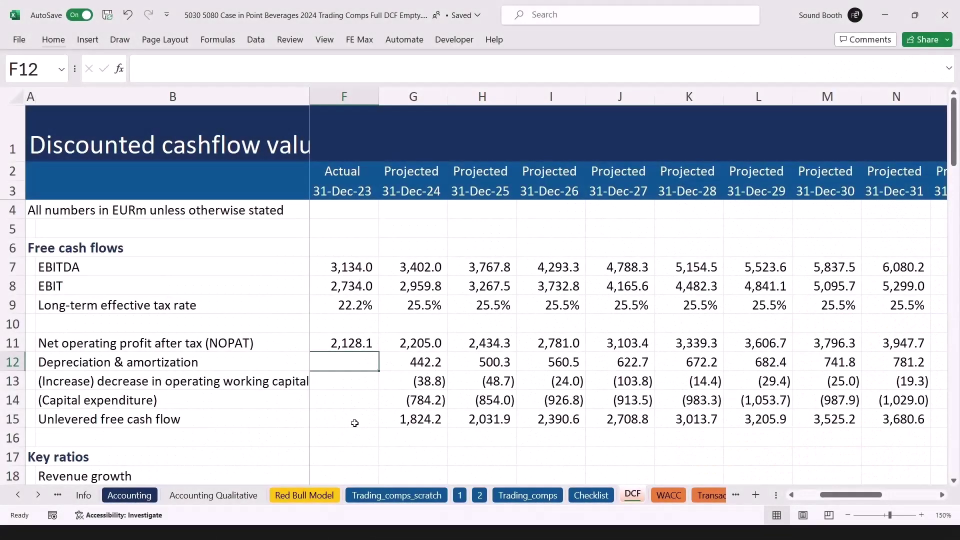
key("Down")
key("Down")
key("Down")
key("Down")
key("Down")
key("Down")
key("Down")
key("Down")
key("Down")
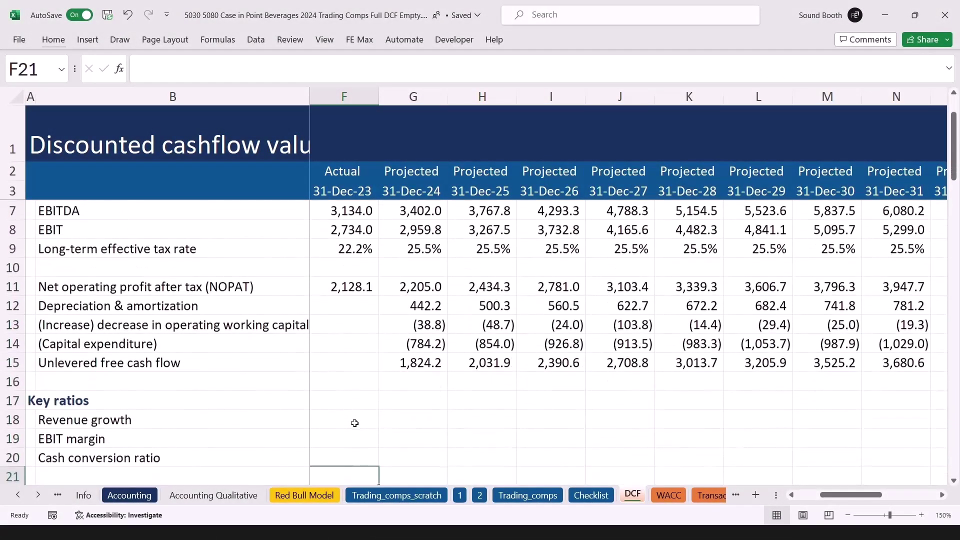
key("Up")
key("Up")
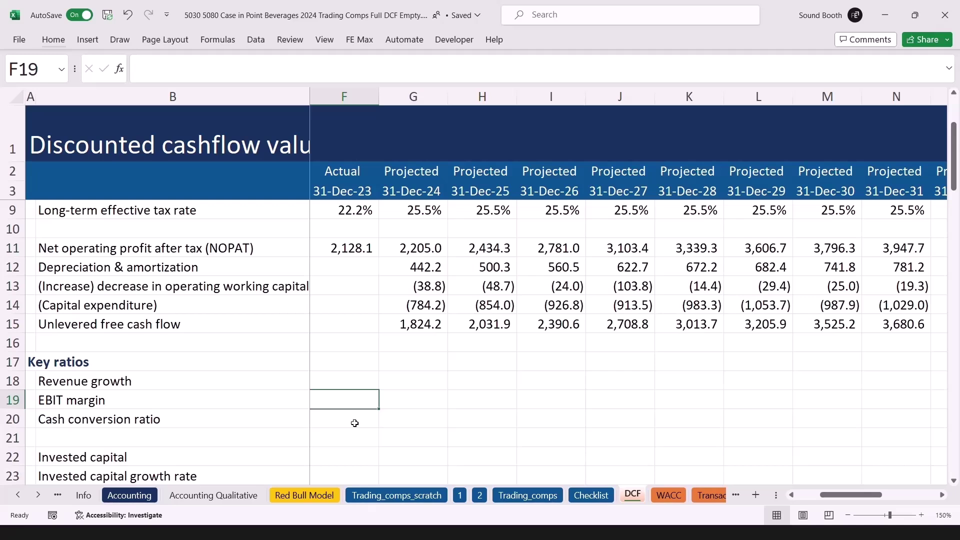
key("Up")
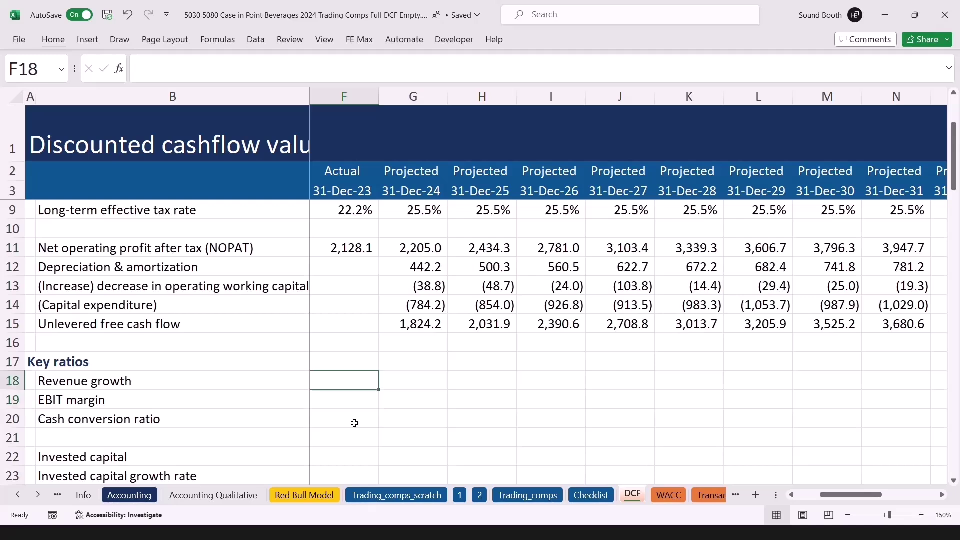
key("Left")
key("Left")
key("Left")
key("Left")
key("Right")
key("Right")
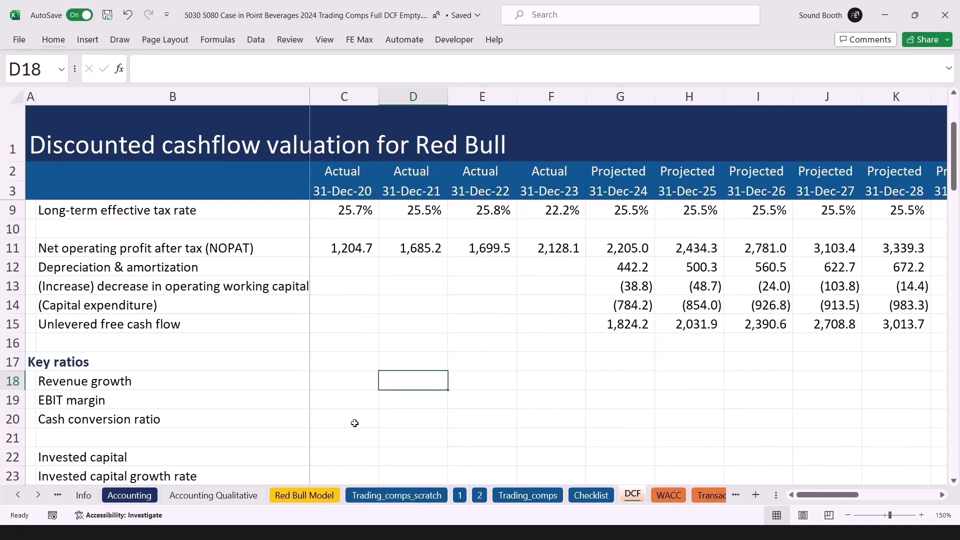
type("=")
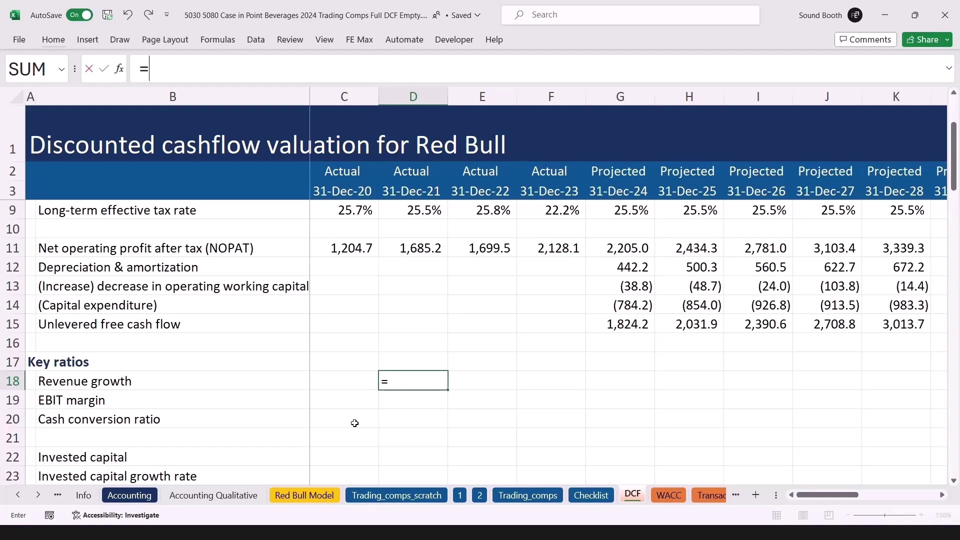
key("ctrl+Page_Up")
key("ctrl+Page_Up")
key("ctrl+Page_Up")
key("ctrl+Page_Up")
key("ctrl+Page_Up")
key("ctrl+Page_Up")
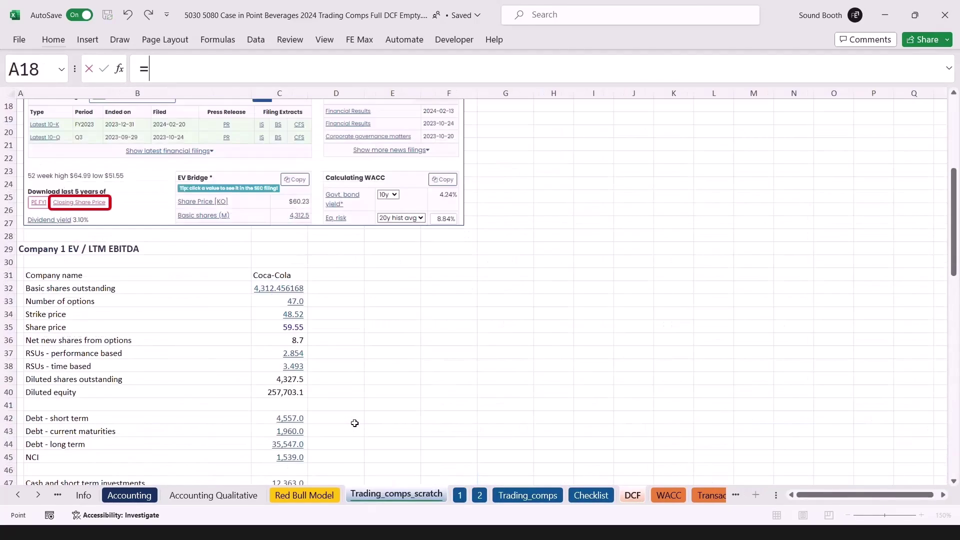
key("ctrl+Home")
key("Down")
key("Down")
key("Down")
key("Down")
key("Down")
key("Down")
key("Down")
key("Down")
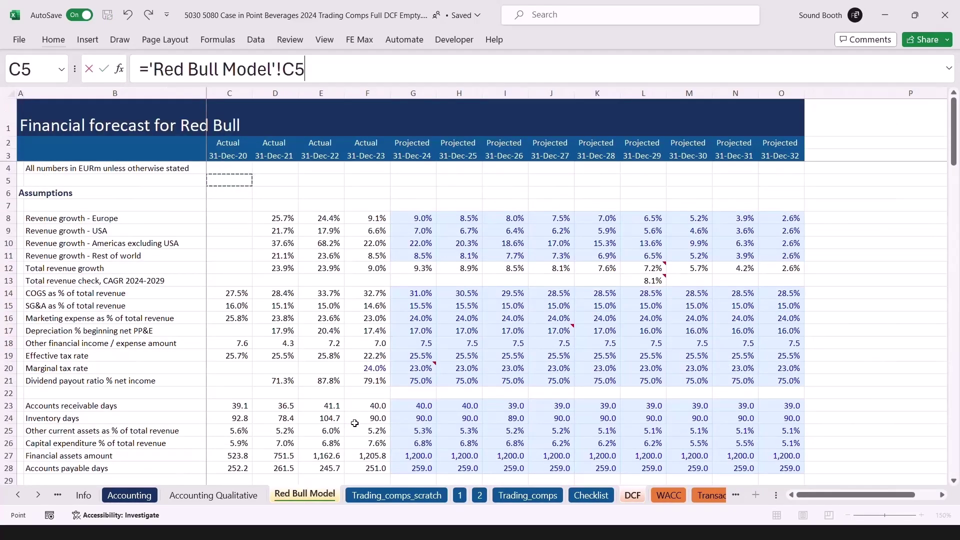
key("Right")
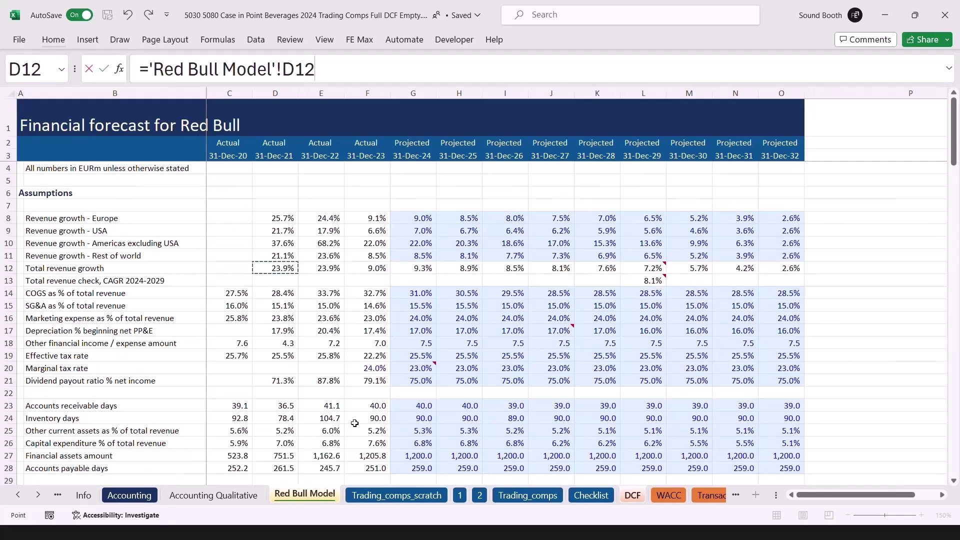
key("Return")
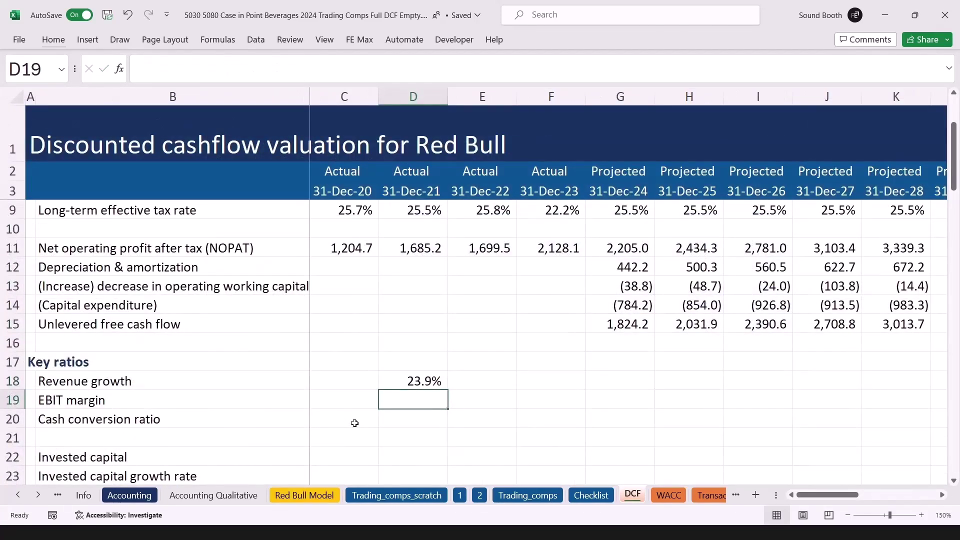
- Link the EBIT margin in D19 with ='Red Bull Model'!C123
type("=")
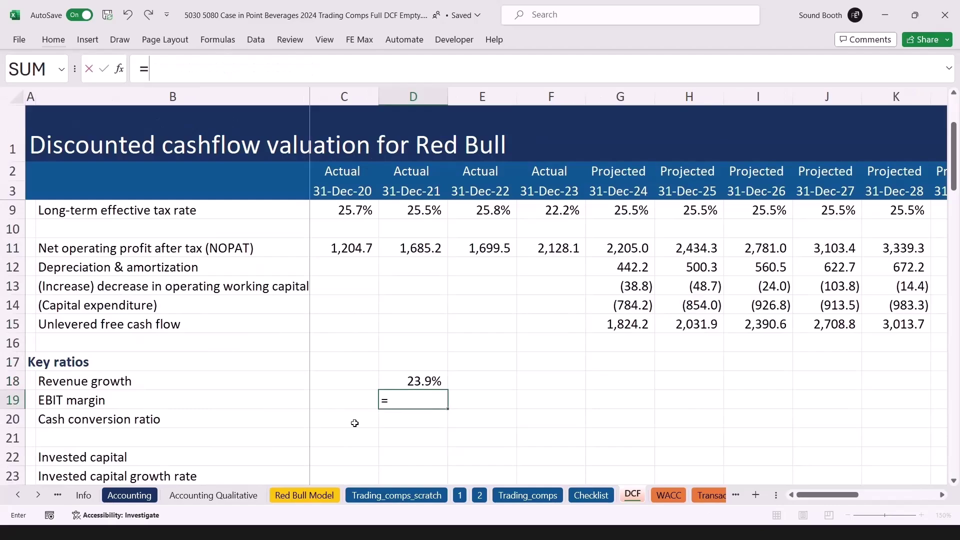
key("ctrl+Page_Up")
key("ctrl+Page_Up")
key("ctrl+Page_Up")
key("ctrl+Page_Up")
key("ctrl+Page_Up")
key("ctrl+Page_Up")
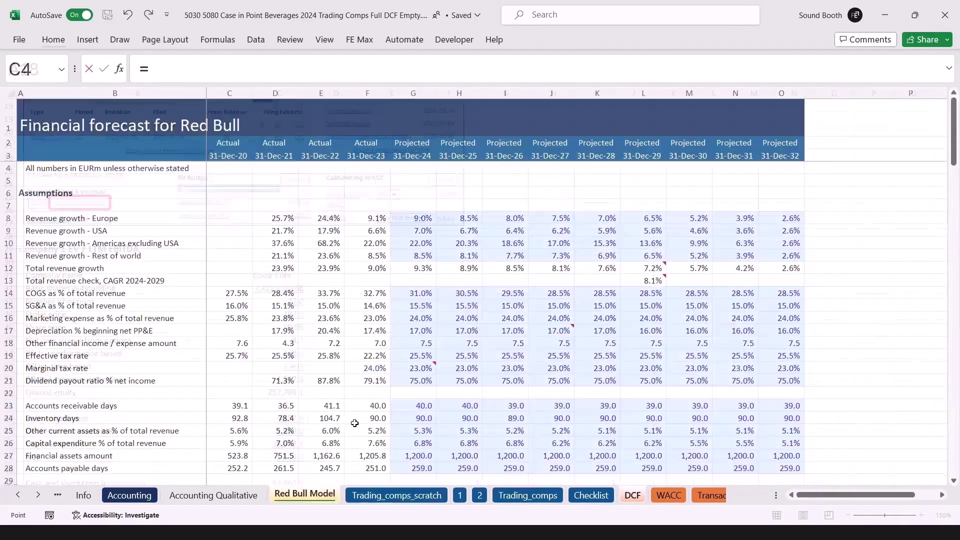
key("ctrl+Down")
key("Page_Down")
key("Page_Down")
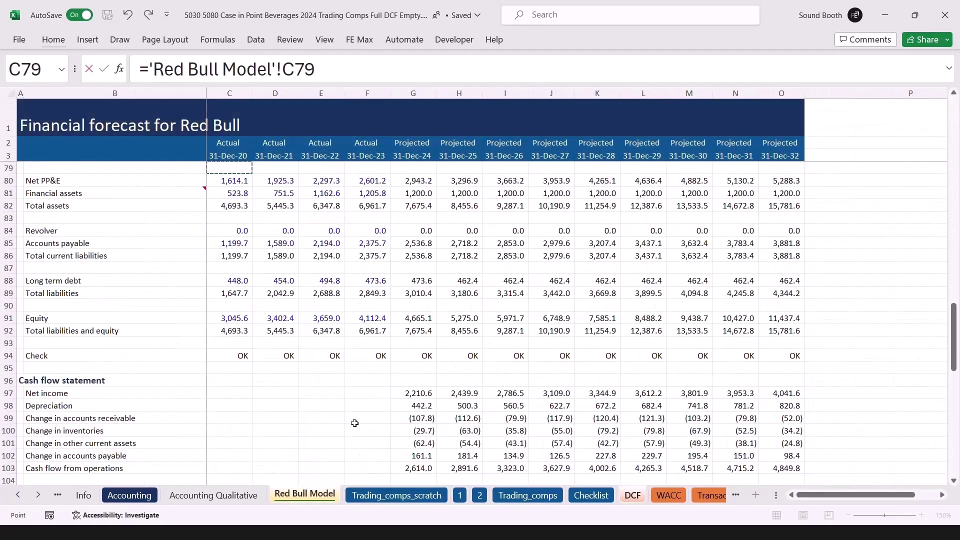
key("Down")
key("Down")
key("Down")
key("Down")
key("Down")
key("Down")
key("Down")
key("Down")
key("Down")
key("Down")
key("Down")
key("Down")
key("Down")
key("Down")
key("Down")
key("Down")
key("Down")
key("Down")
key("Down")
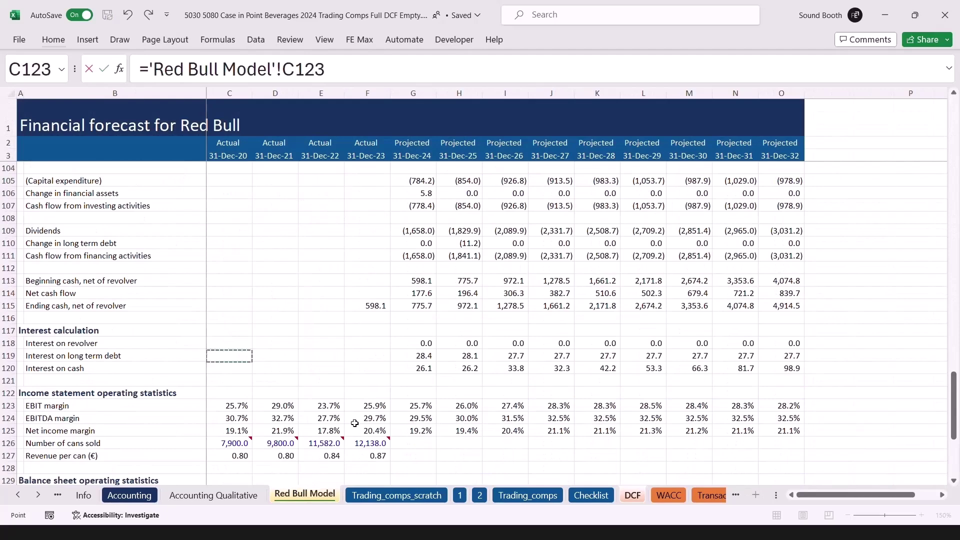
key("ctrl+Return")
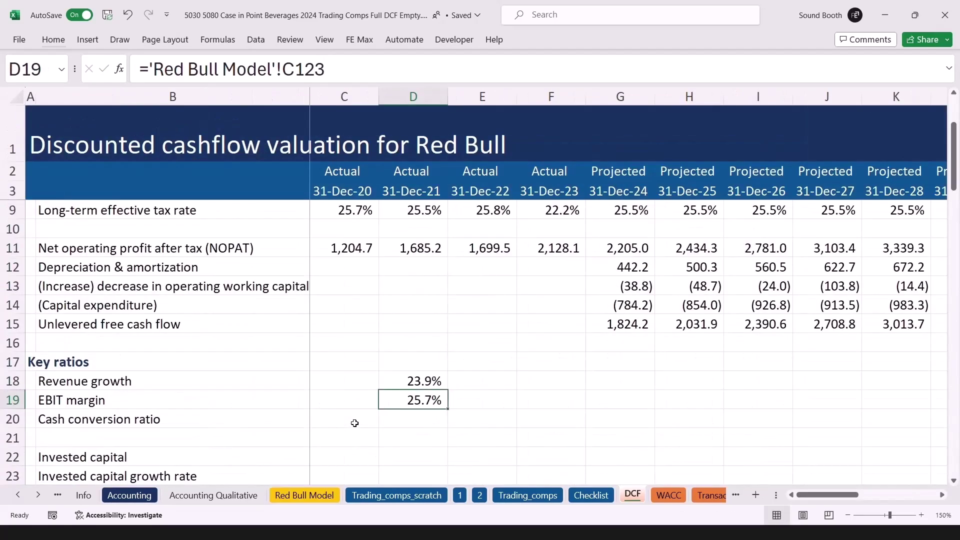
- Correct the EBIT margin link in D19 to reference 'Red Bull Model'!D123
key("F2")
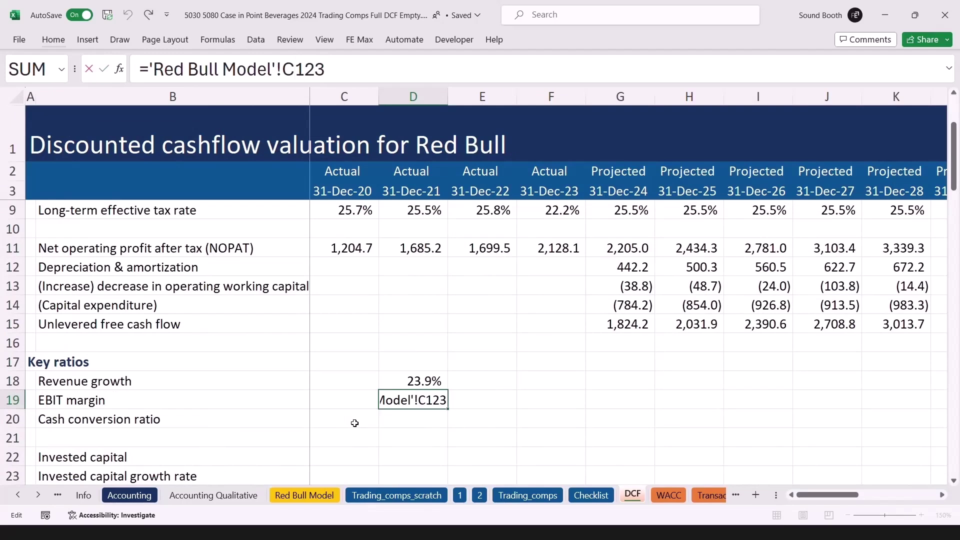
key("Left")
key("Left")
key("Left")
key("BackSpace")
type("d")
key("ctrl+Return")
- Copy the revenue growth and EBIT margin links in D18:D19 across to 31-Dec-32 in column O
key("Up")
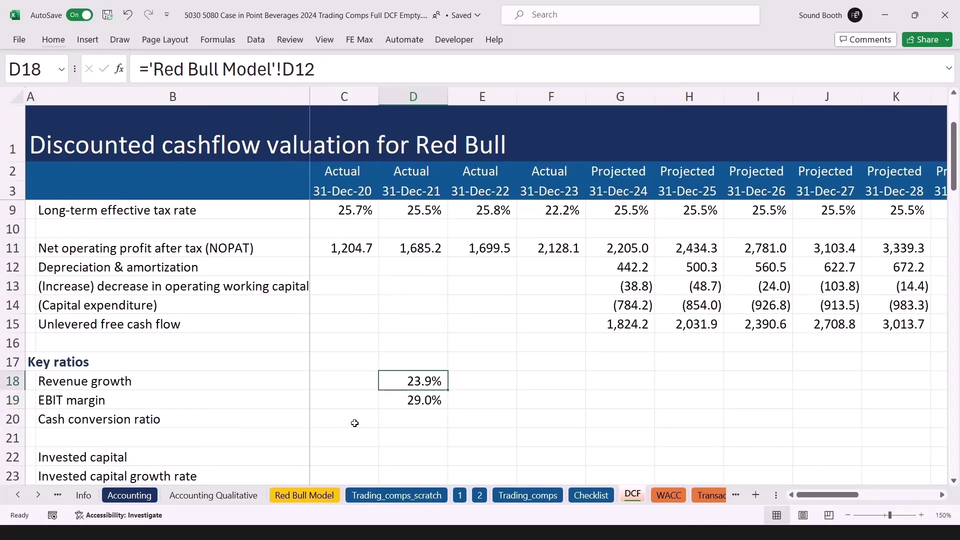
key("Down")
key("Up")
key("Down")
key("Up")
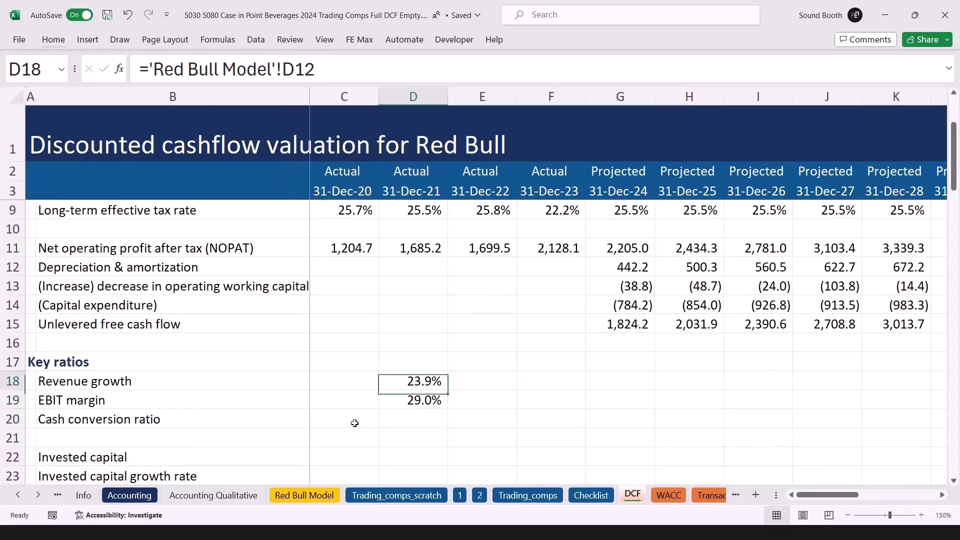
key("shift+Down")
key("shift+Right")
key("shift+Right")
key("shift+Right")
key("shift+Right")
key("shift+Right")
key("shift+Right")
key("shift+Right")
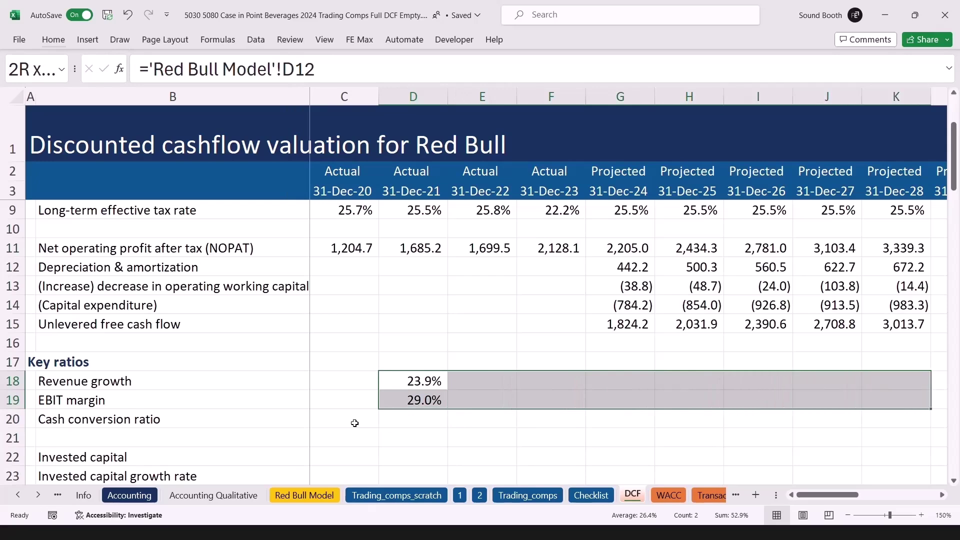
key("shift+Right")
key("shift+Right")
key("shift+Right")
key("shift+Right")
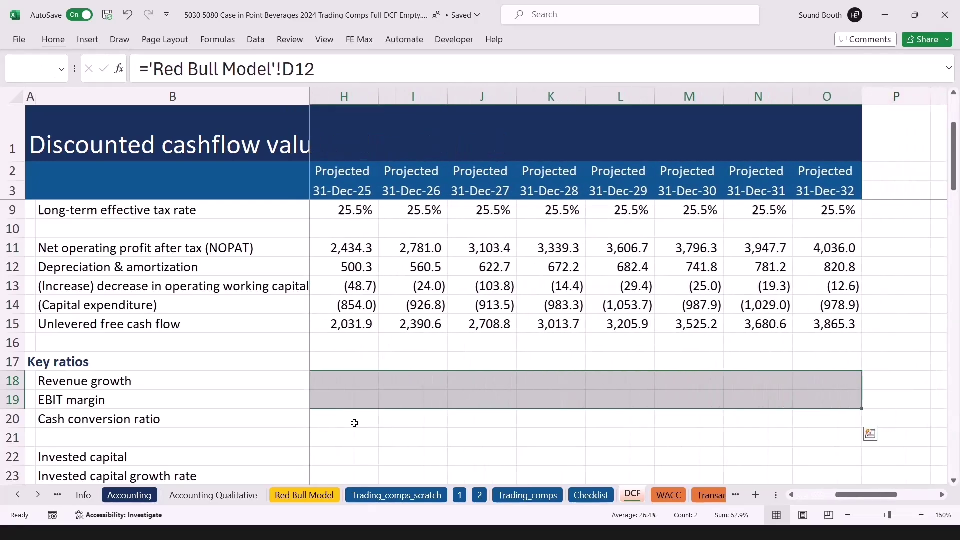
key("ctrl+r")
- Calculate the cash conversion ratio for 31-Dec-24 in G20 with =G15/G11, dividing unlevered free cash flow by NOPAT
key("Right")
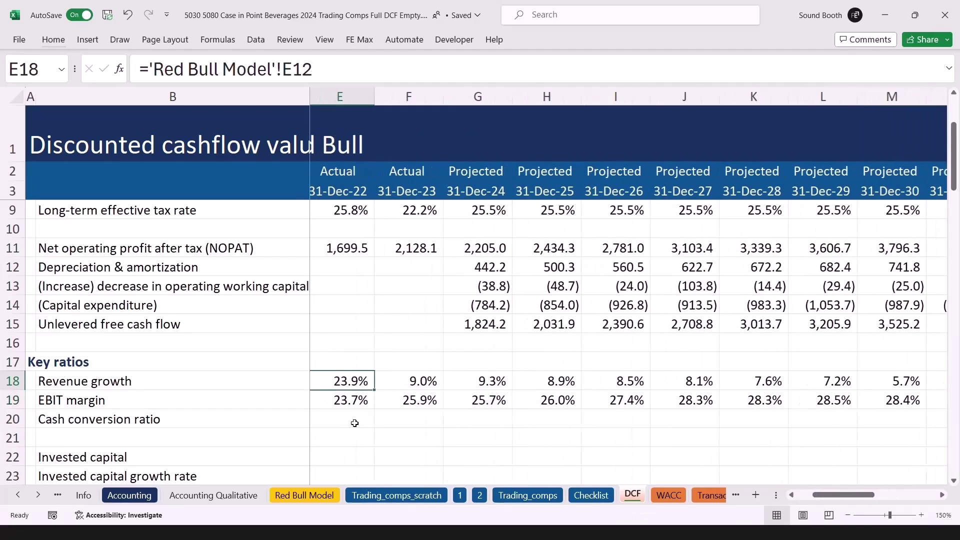
key("Right")
key("Right")
key("Down")
key("Down")
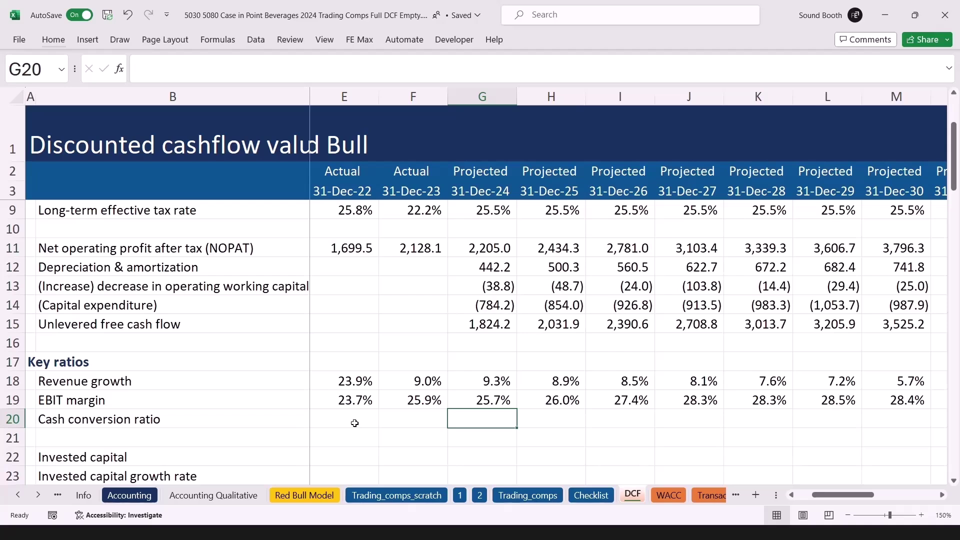
type("=")
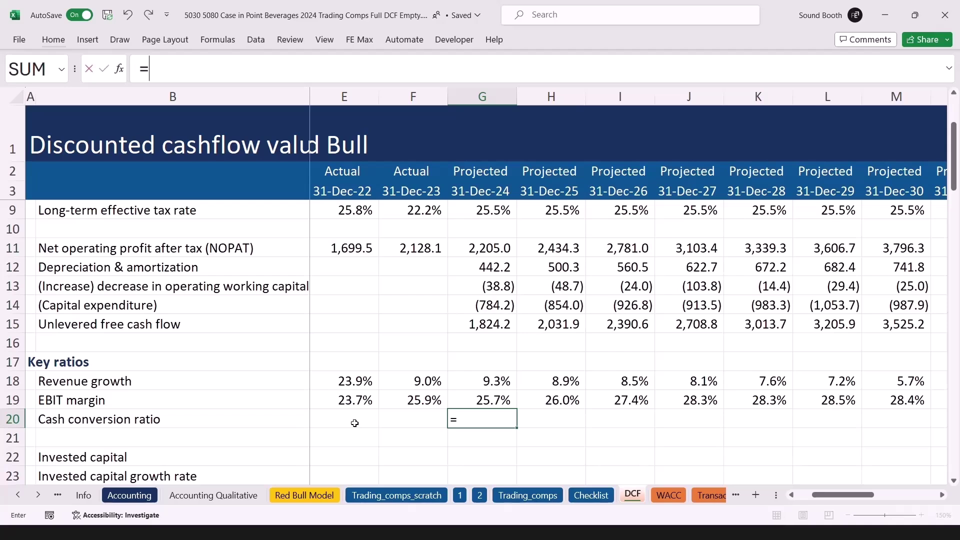
key("Up")
key("Up")
key("Up")
key("Up")
key("Up")
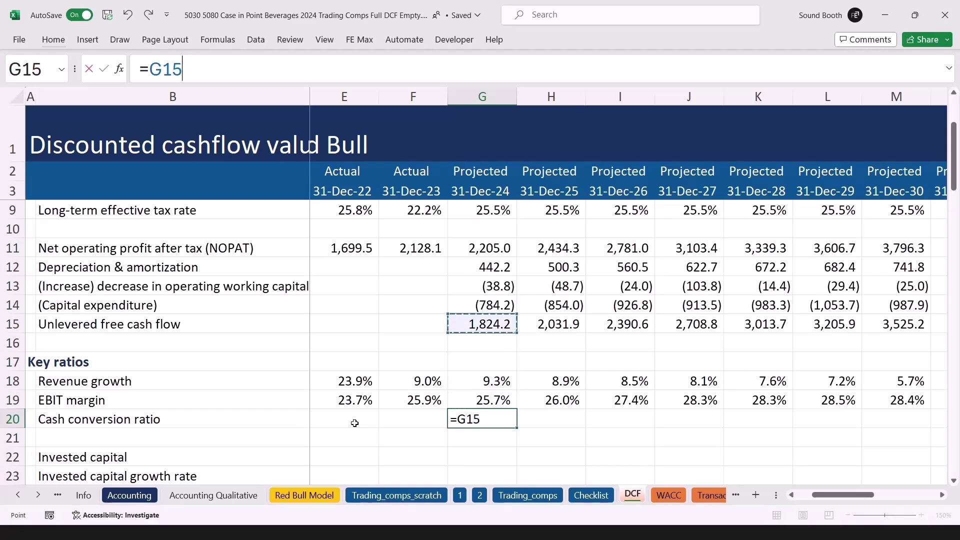
type("/")
key("Up")
key("Up")
key("Up")
key("Up")
key("Up")
key("Up")
key("Up")
key("Up")
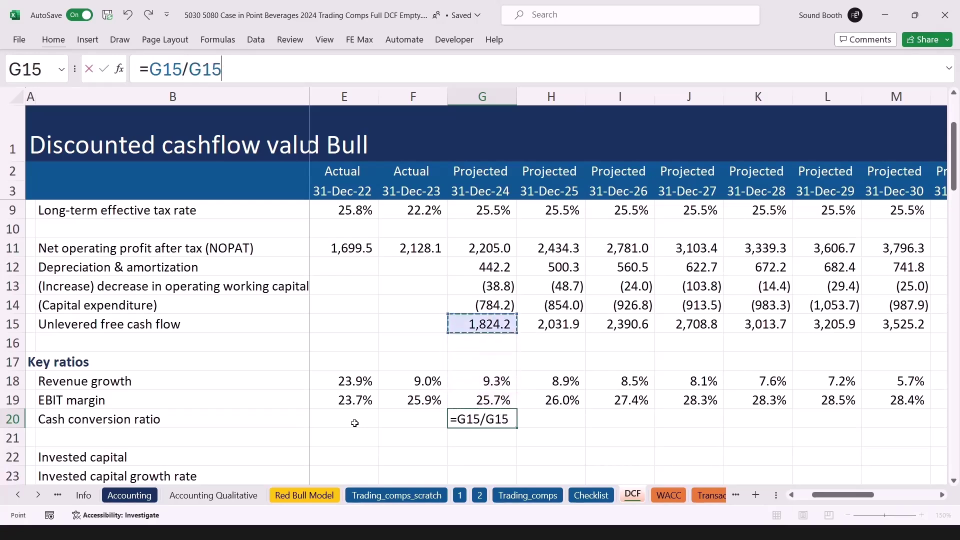
key("Up")
key("ctrl+Return")
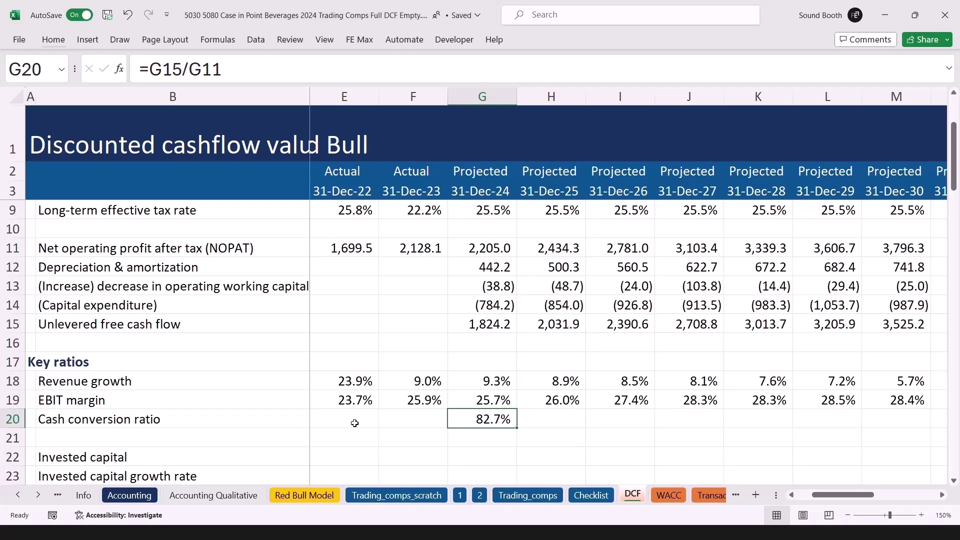
- Examine the revenue growth trend in row 18 across the actual and projected years
key("Up")
key("Up")
key("ctrl+Right")
key("Left")
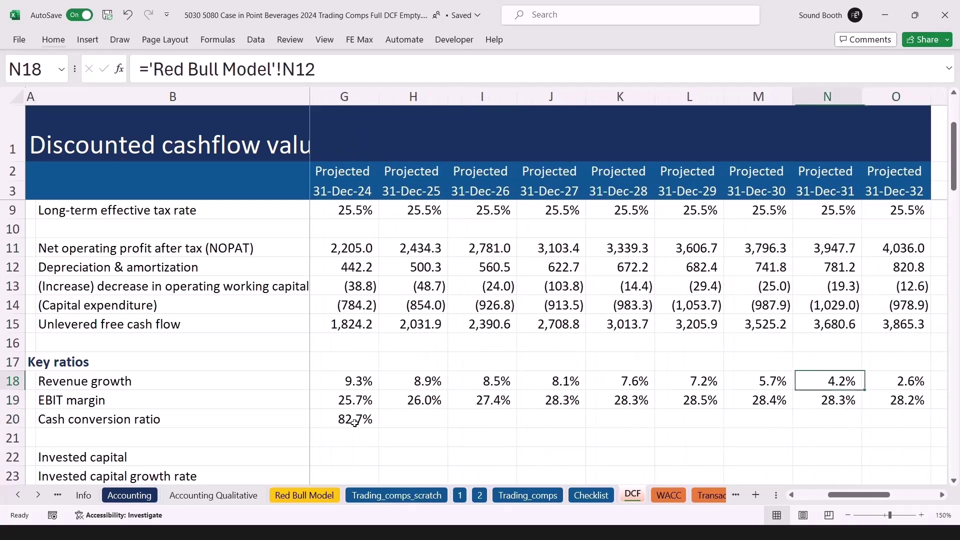
key("Left")
key("Left")
key("ctrl+Left")
key("Right")
key("Right")
key("Right")
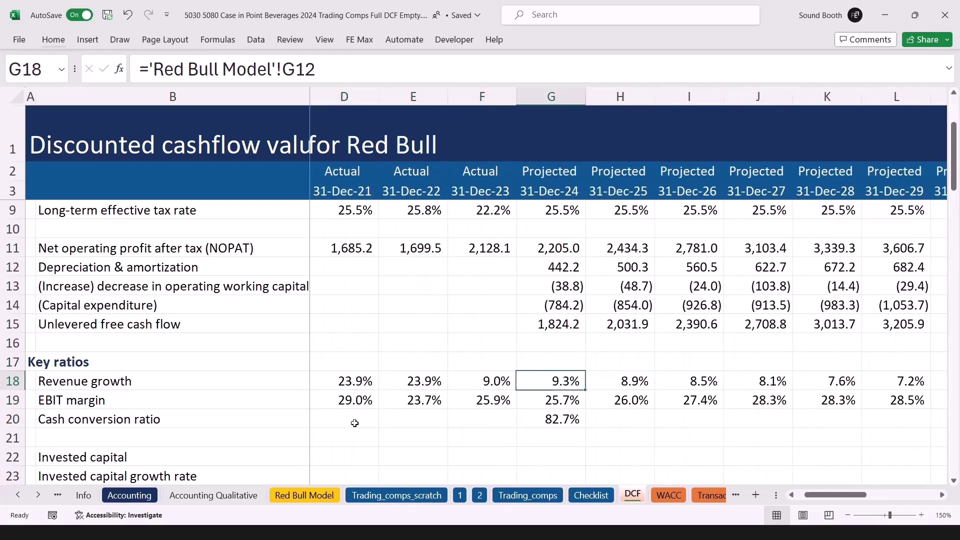
- Copy the cash conversion ratio formula =G15/G11 in G20 across the projected years to 31-Dec-32 in column O
key("Down")
key("Down")
key("shift+Right")
key("shift+Right")
key("shift+Right")
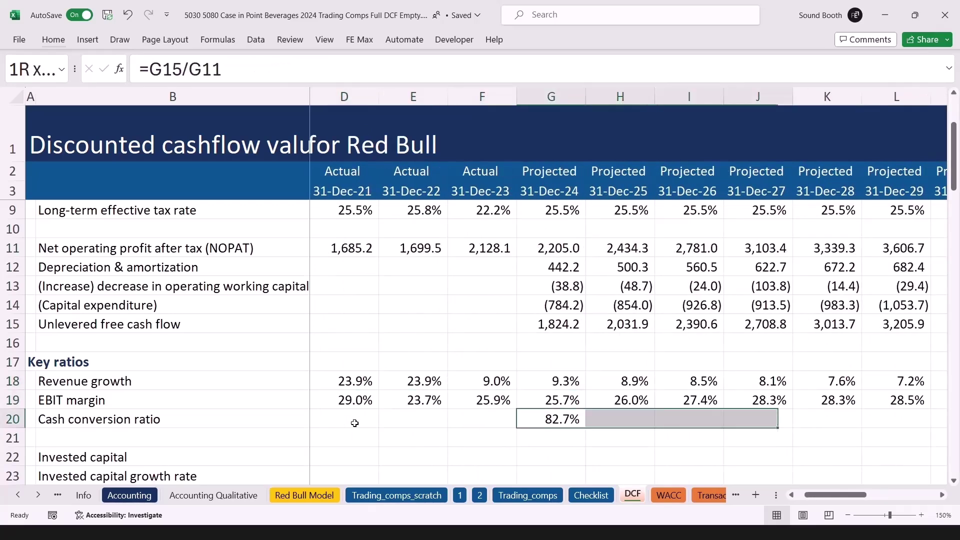
key("shift+Right")
key("shift+Right")
key("shift+Right")
key("shift+Right")
key("shift+Right")
key("shift+Right")
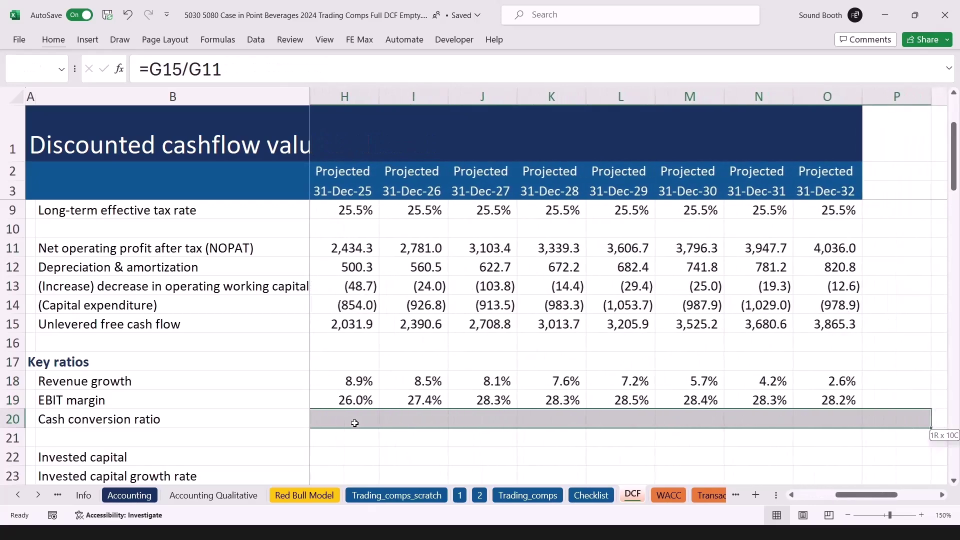
key("shift+Left")
key("ctrl+Return")
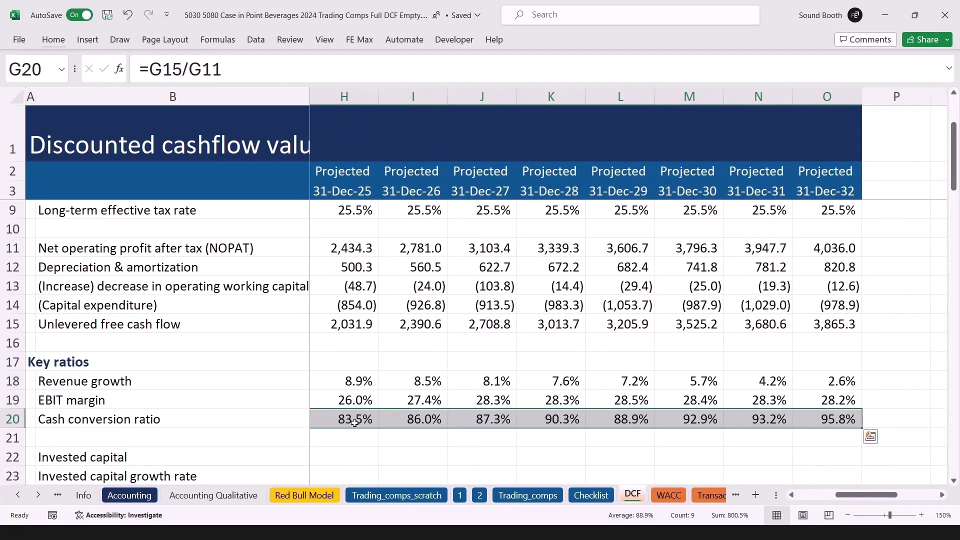
- Examine the cash conversion ratio and revenue growth in the projected years through 31-Dec-32
key("Left")
key("Right")
key("ctrl+Right")
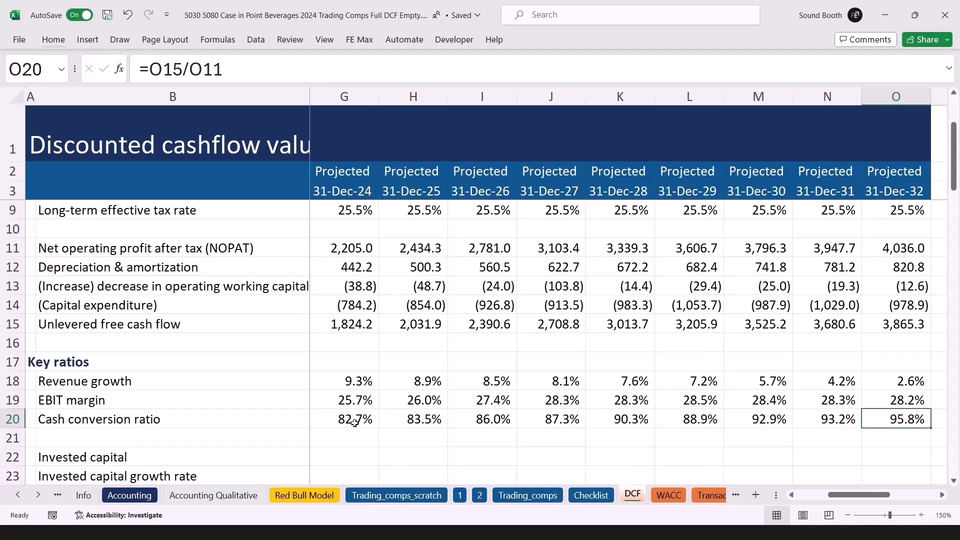
key("Up")
key("Up")
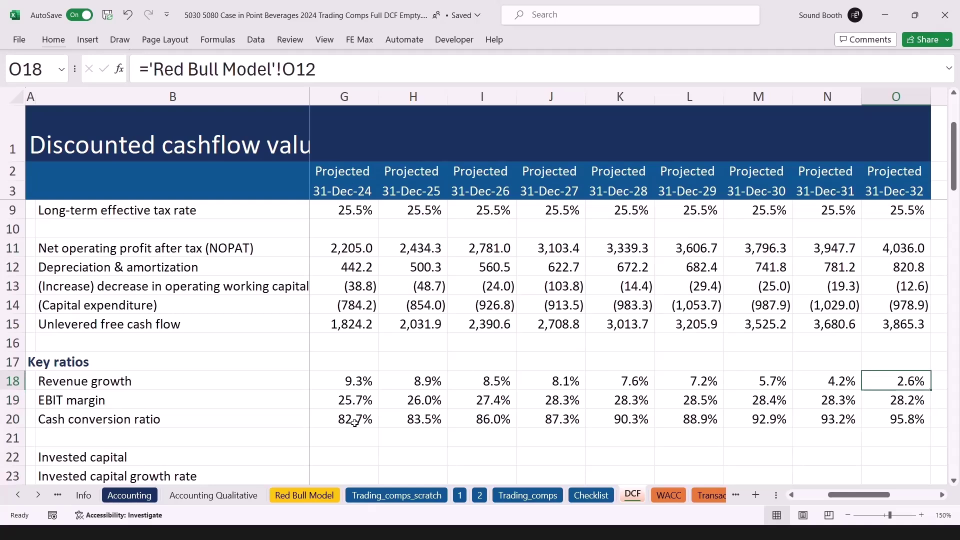
key("Left")
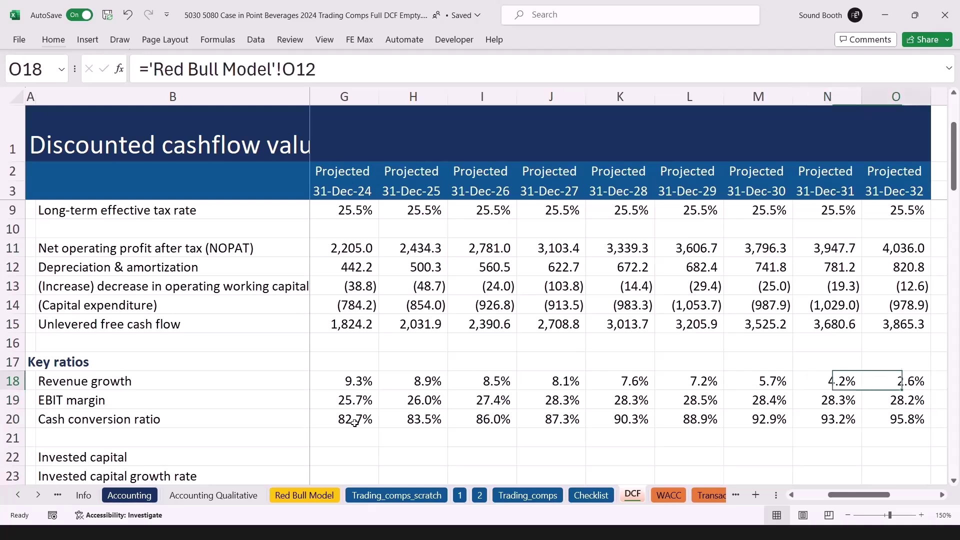
key("Right")
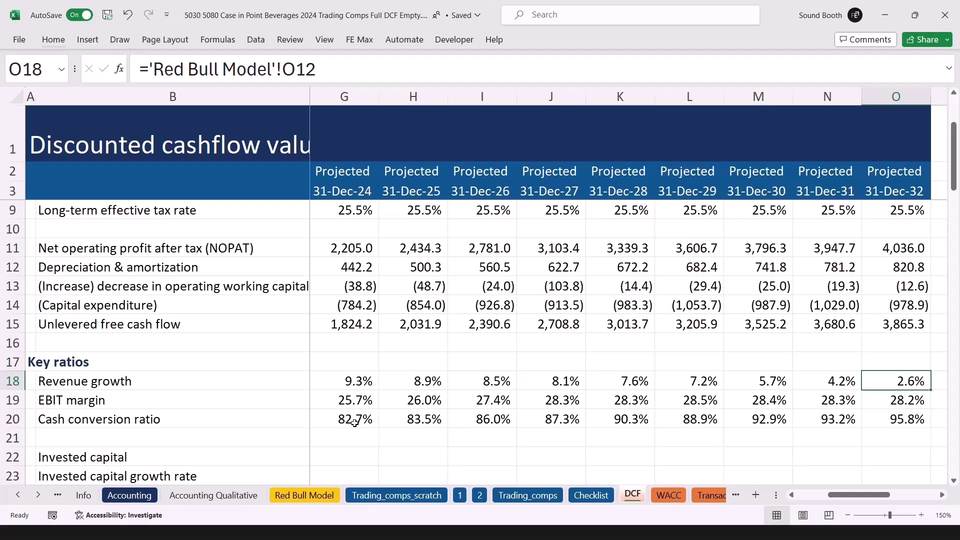
- Go to the invested capital cell for 31-Dec-22, E22
key("Down")
key("Down")
key("Down")
key("Down")
key("ctrl+Left")
key("Right")
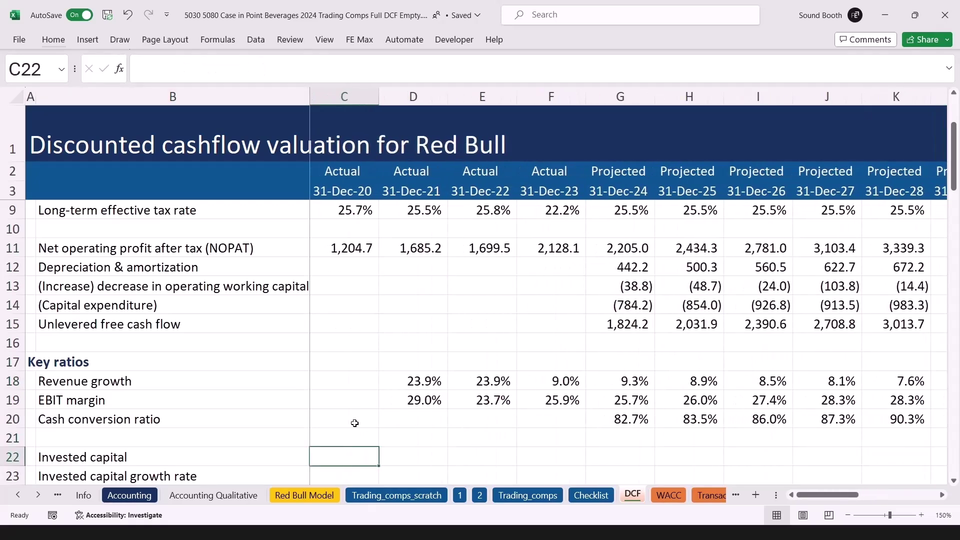
key("Right")
key("Right")
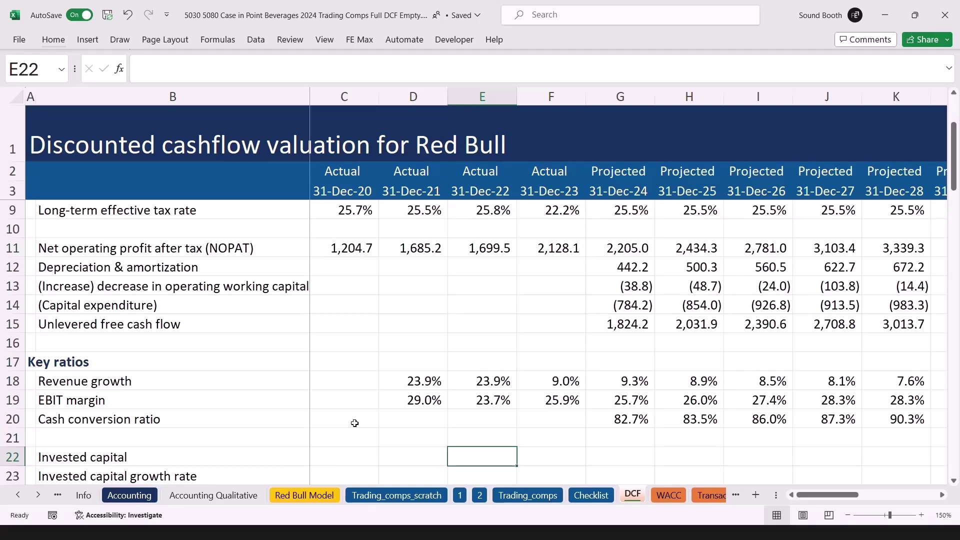
type("=")
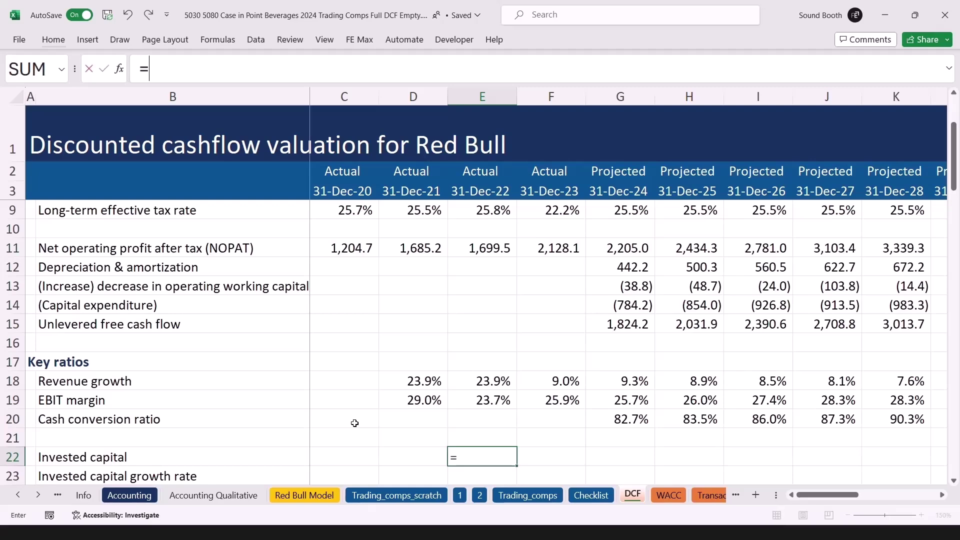
key("ctrl+Page_Up")
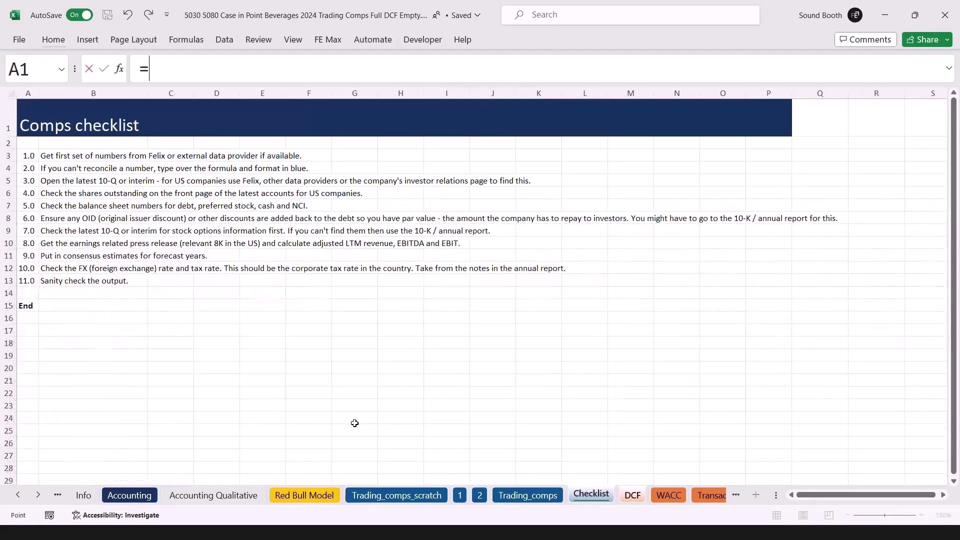
key("Escape")
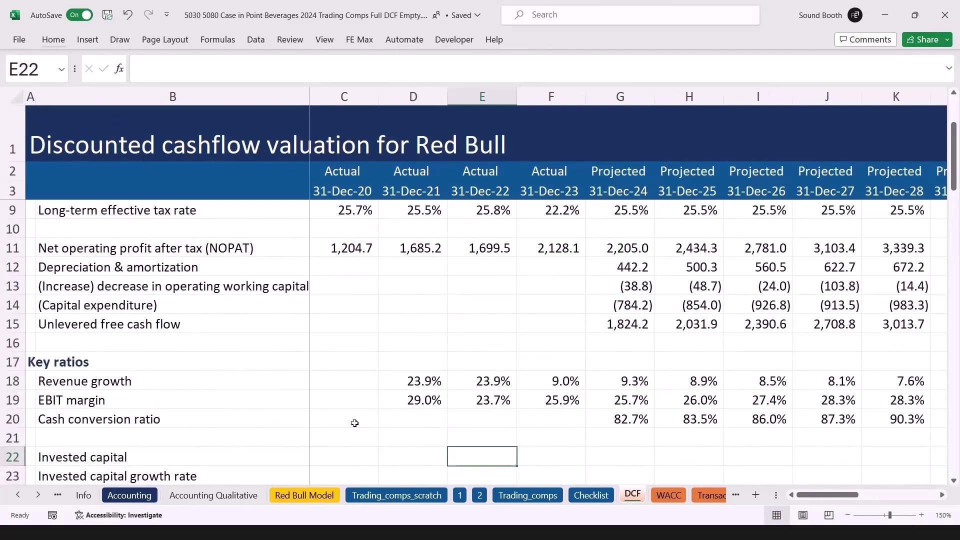
- Start the 31-Dec-22 invested capital formula in E22 with the revolver balance from 'Red Bull Model'!E84
type("=")
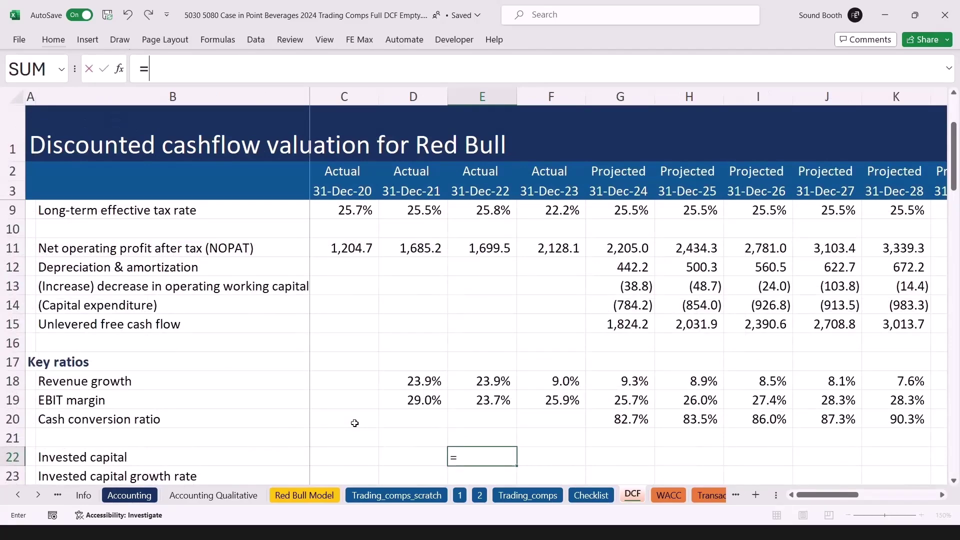
key("ctrl+Page_Up")
key("ctrl+Page_Up")
key("ctrl+Page_Up")
key("ctrl+Page_Up")
key("ctrl+Page_Up")
key("ctrl+Page_Up")
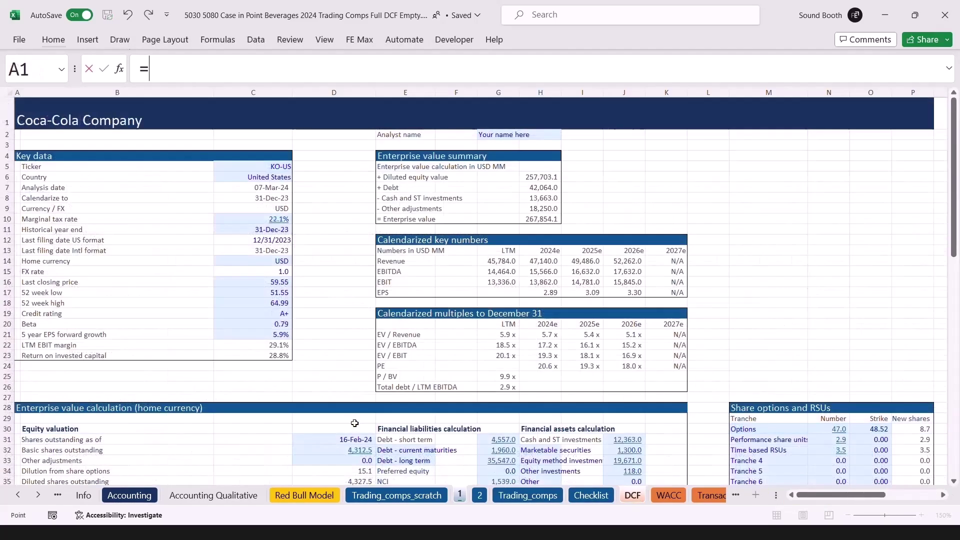
key("Page_Down")
key("Page_Up")
key("Page_Up")
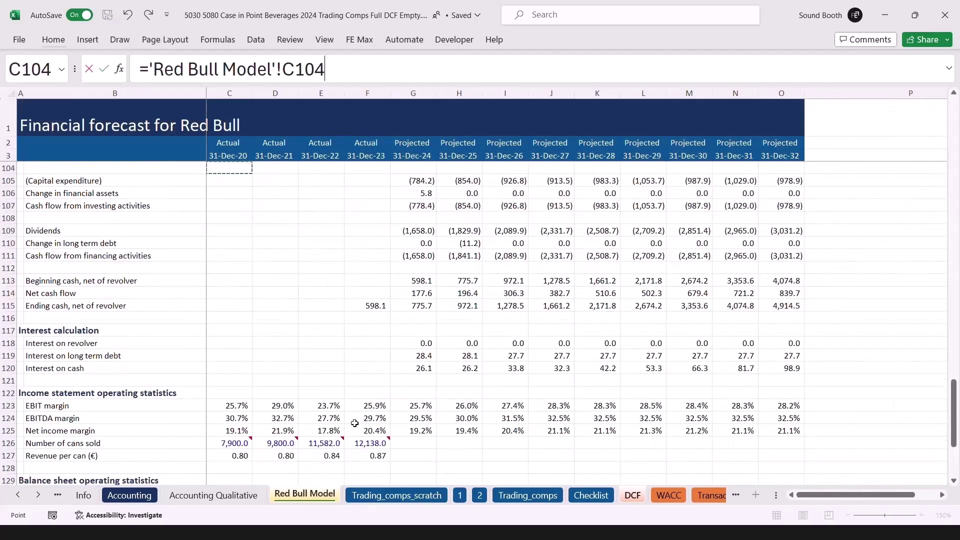
key("Up")
key("Up")
key("Up")
key("Up")
key("Up")
key("Up")
key("Up")
key("Up")
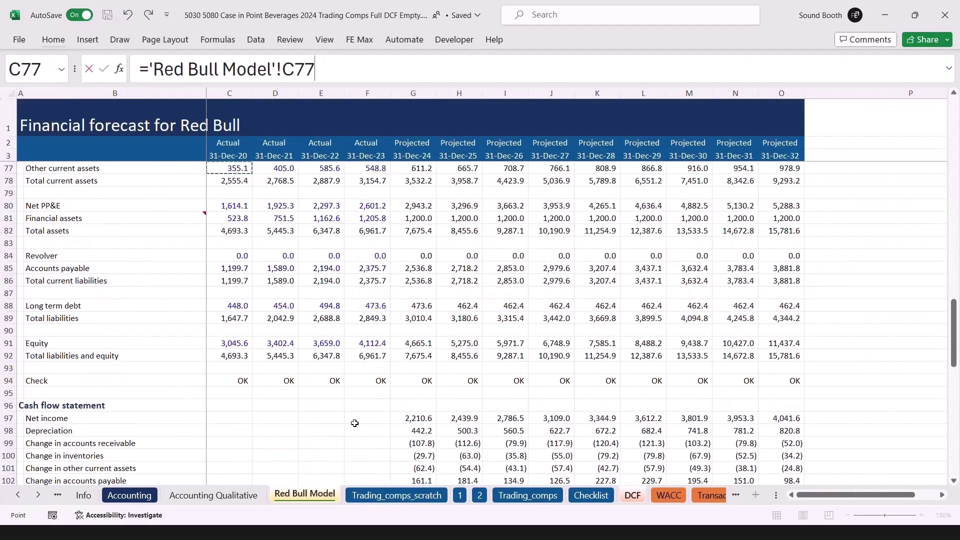
key("Down")
key("Down")
key("Down")
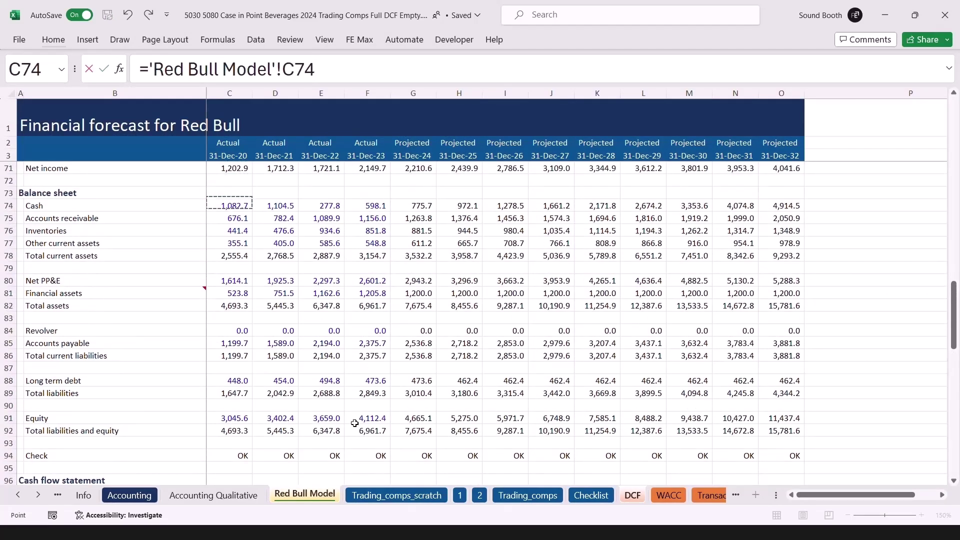
key("Right")
key("Right")
key("Right")
key("Right")
key("Down")
key("Down")
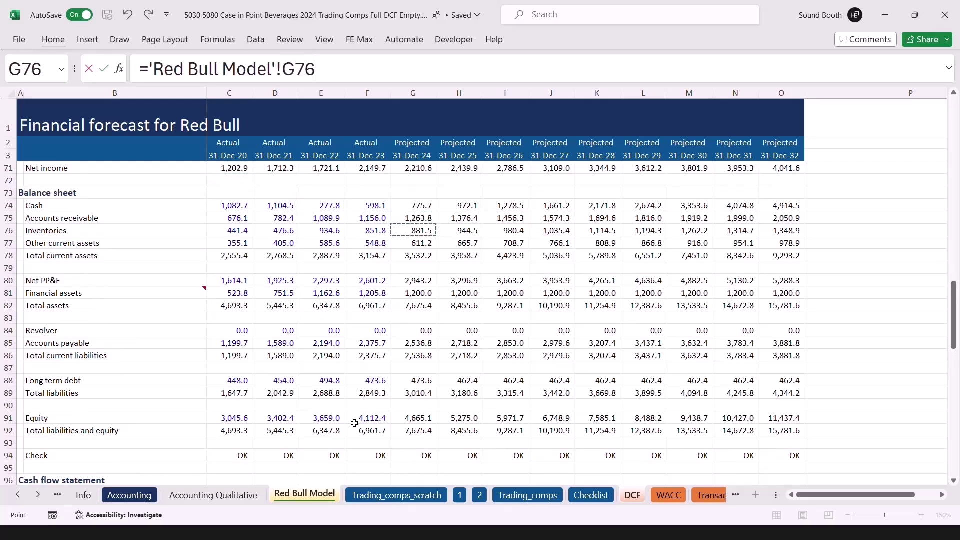
key("Left")
key("Left")
key("Down")
key("Down")
key("Down")
key("Down")
key("Down")
key("Down")
key("Down")
key("Down")
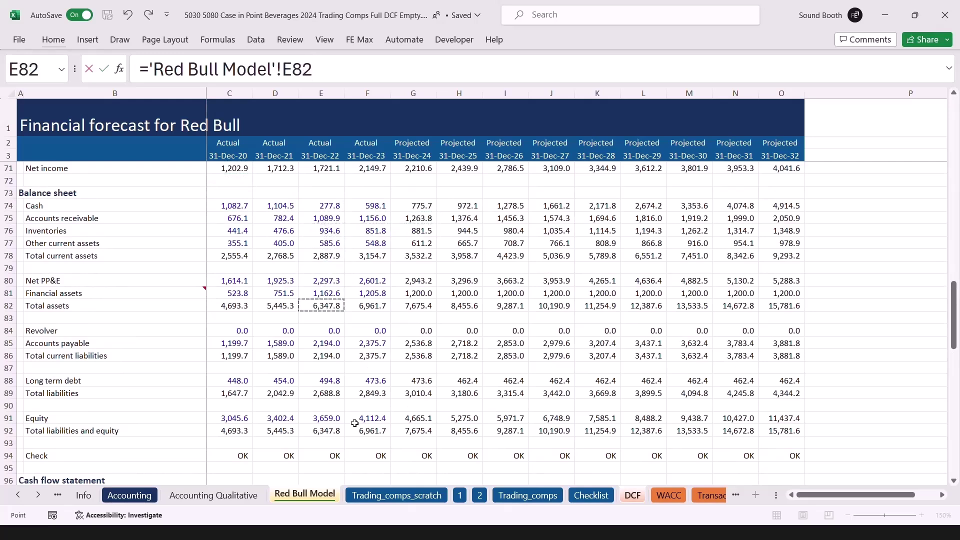
type("+")
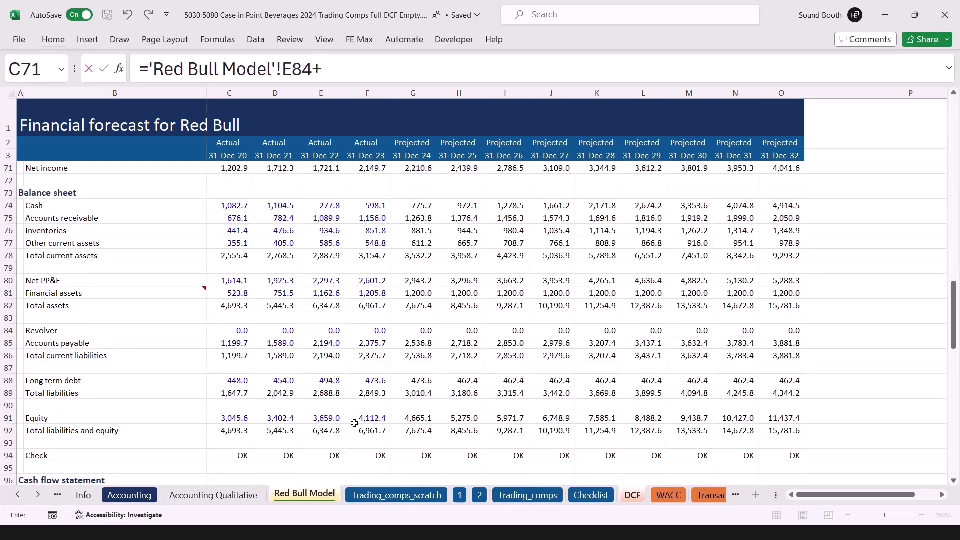
- Complete the E22 formula by adding long-term debt E88, subtracting cash E74 and adding equity E91 from the Red Bull Model sheet
left_click(328, 380)
type("-")
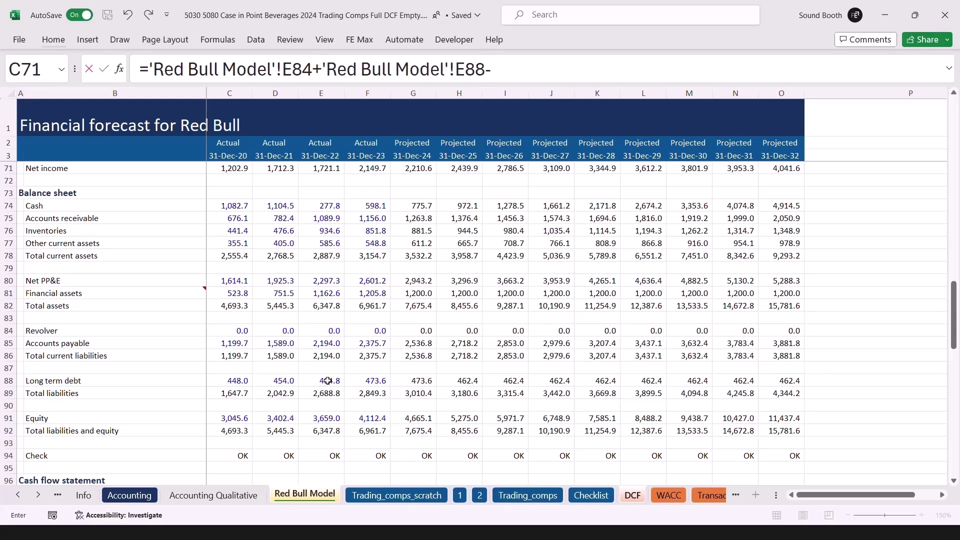
left_click(328, 206)
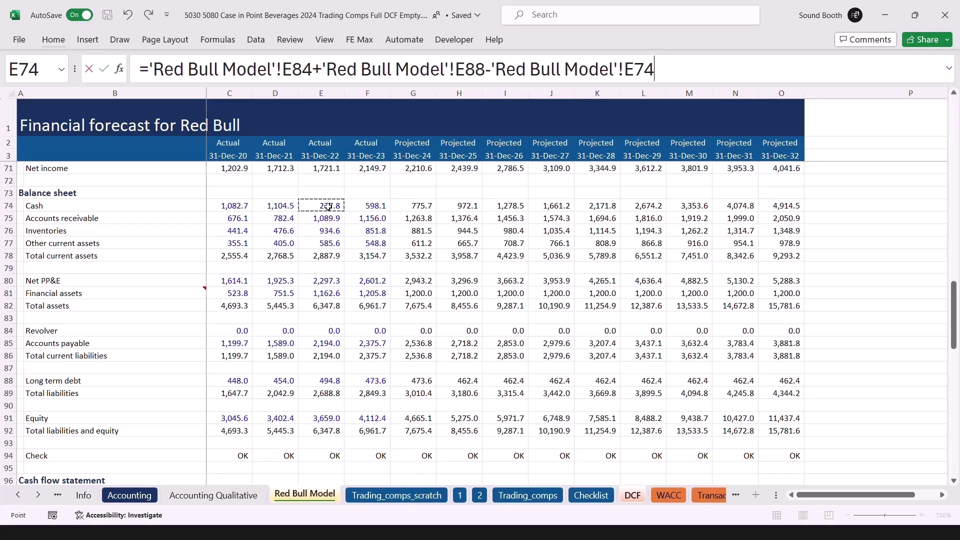
type("+")
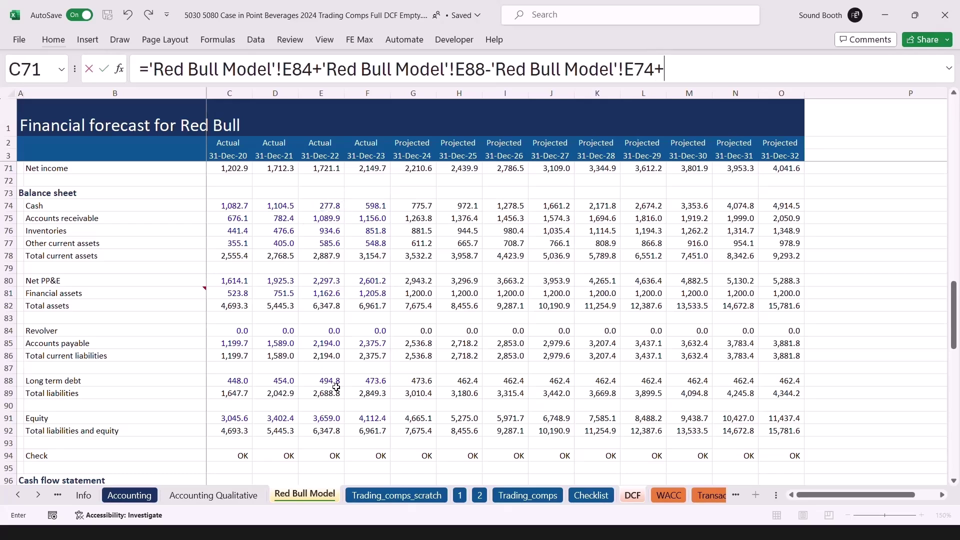
left_click(326, 418)
key("Return")
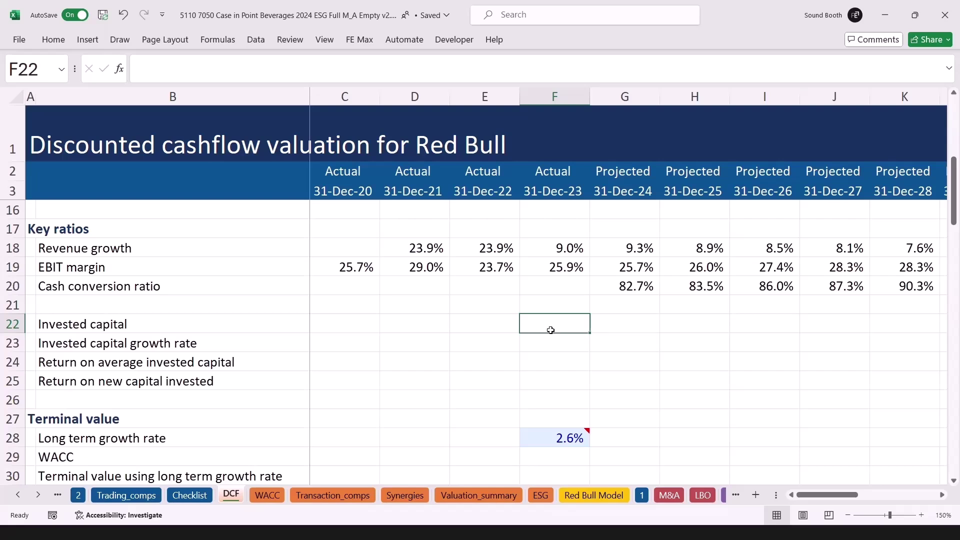
- Start the 31-Dec-23 invested capital formula in F22 with the revolver balance from 'Red Bull Model'!F84
type("=")
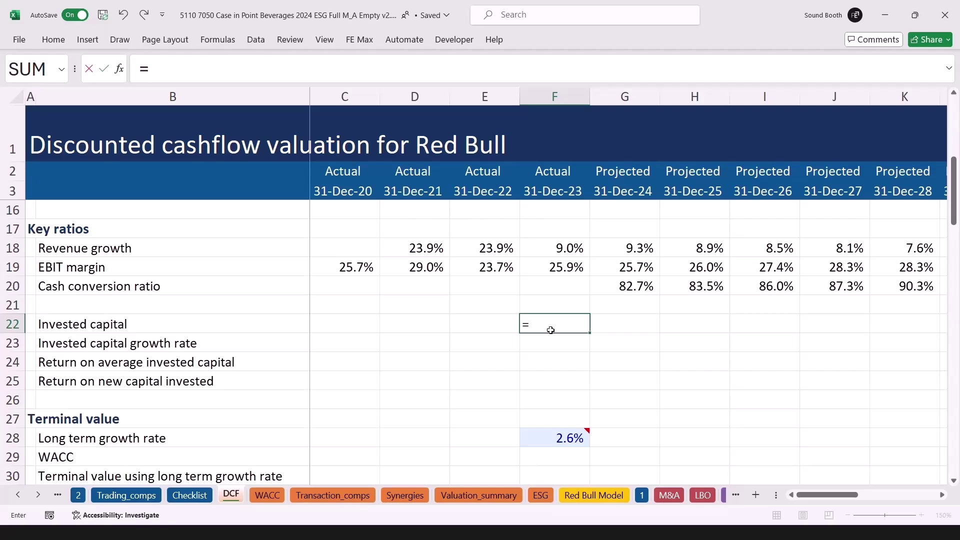
key("ctrl+Page_Down")
key("ctrl+Page_Down")
key("ctrl+Page_Down")
key("ctrl+Page_Down")
key("ctrl+Page_Down")
key("ctrl+Page_Down")
key("Down")
key("Down")
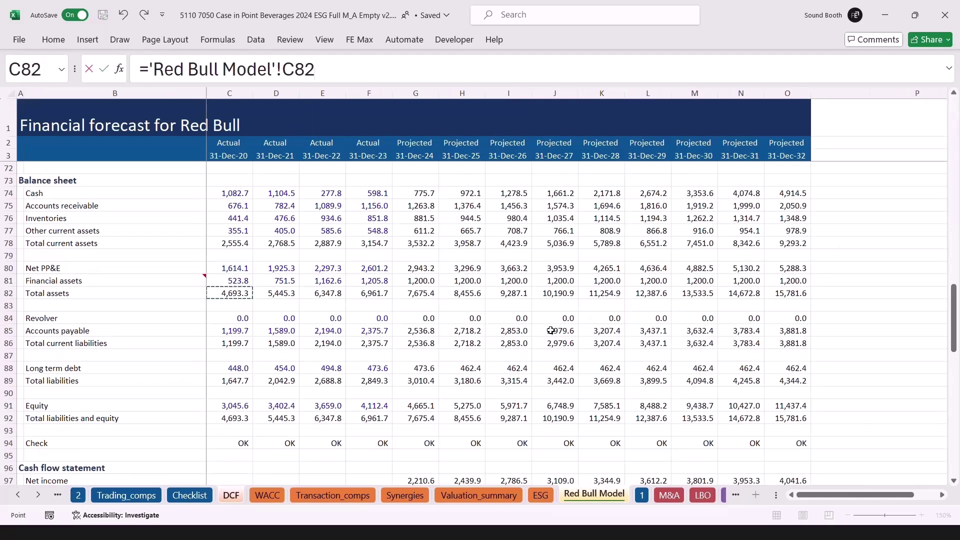
key("Down")
key("Down")
key("Right")
key("Right")
key("Right")
type("+")
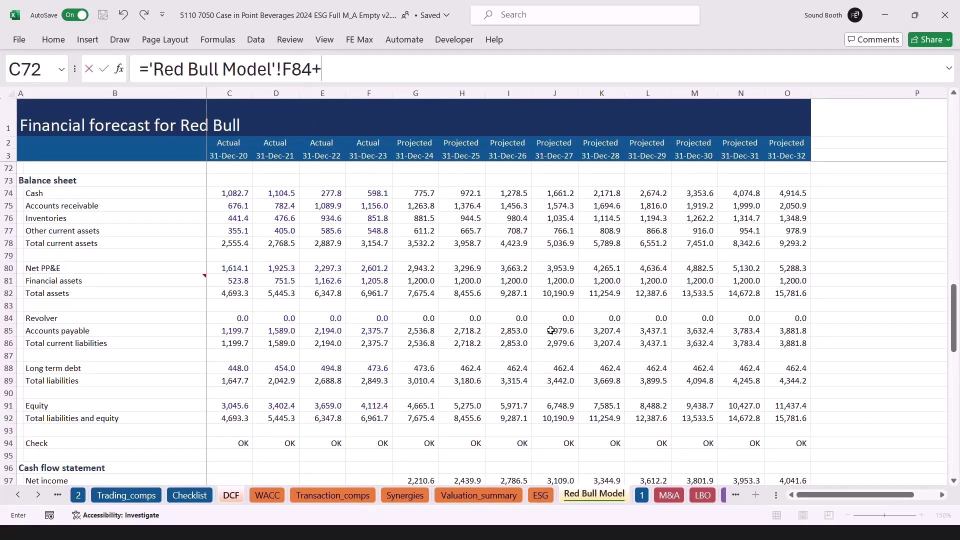
- Complete the F22 formula by adding Red Bull Model long-term debt F88, subtracting cash F74 and financial assets F81, and adding equity F91
left_click(377, 368)
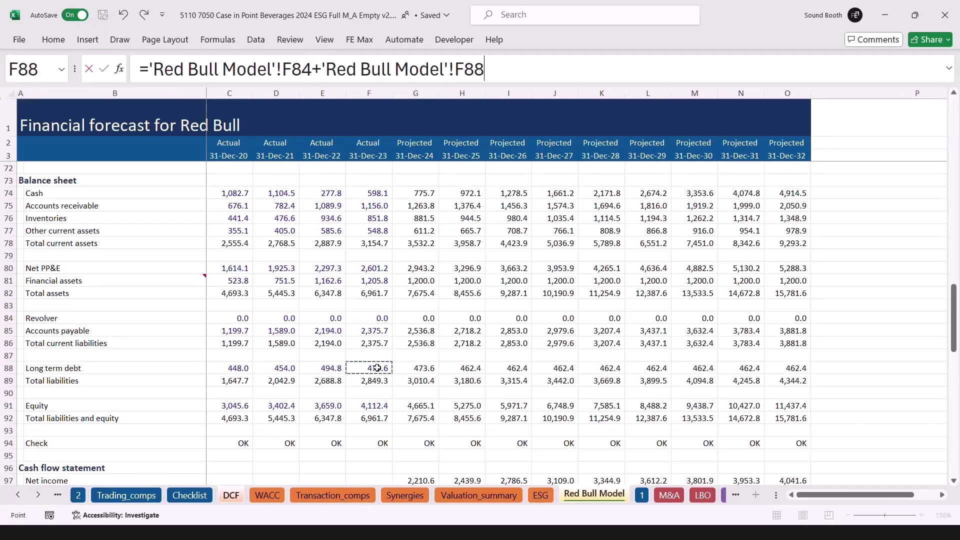
type("-")
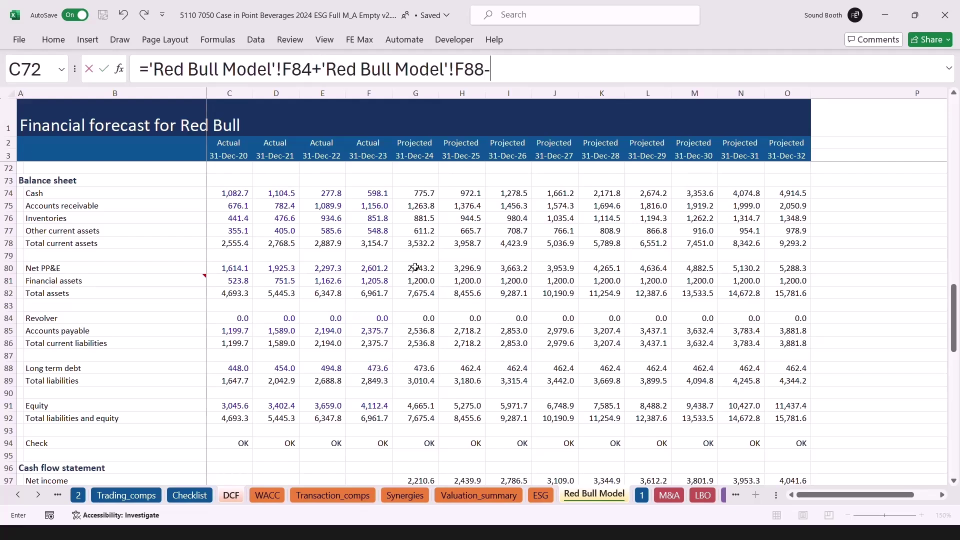
left_click(376, 192)
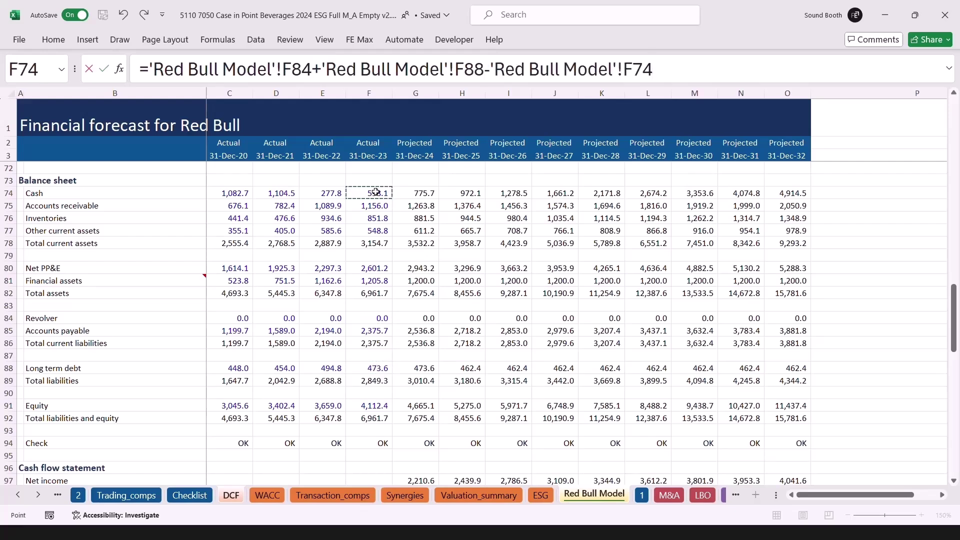
type("-")
left_click(373, 281)
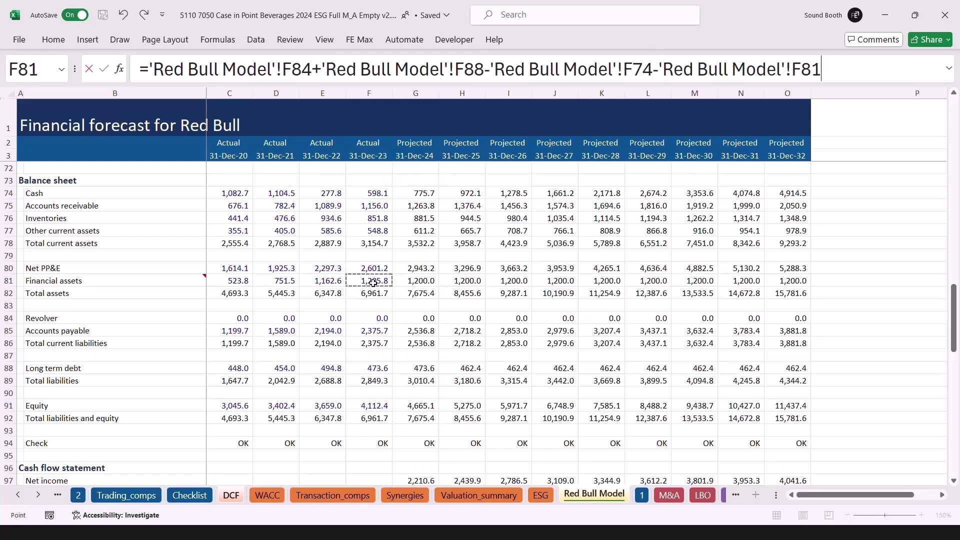
type("+")
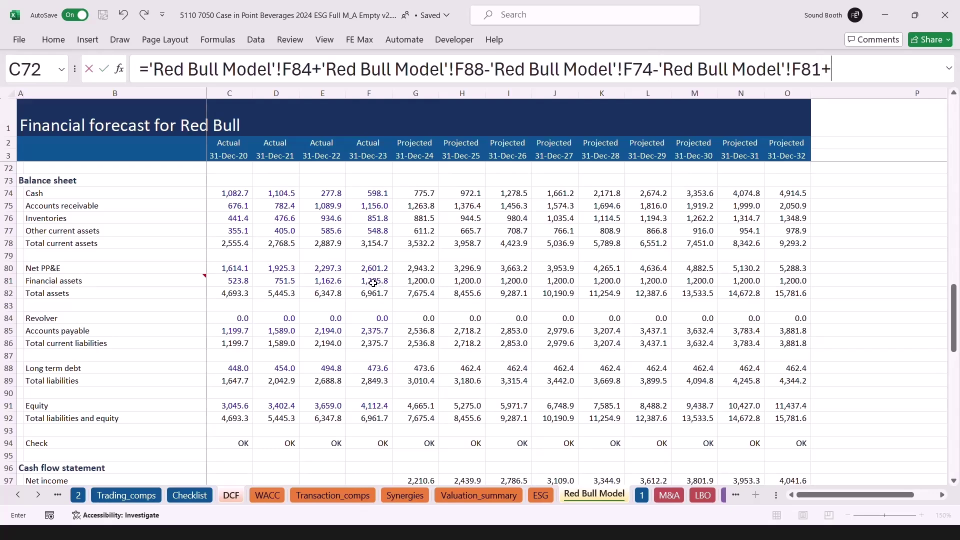
left_click(377, 406)
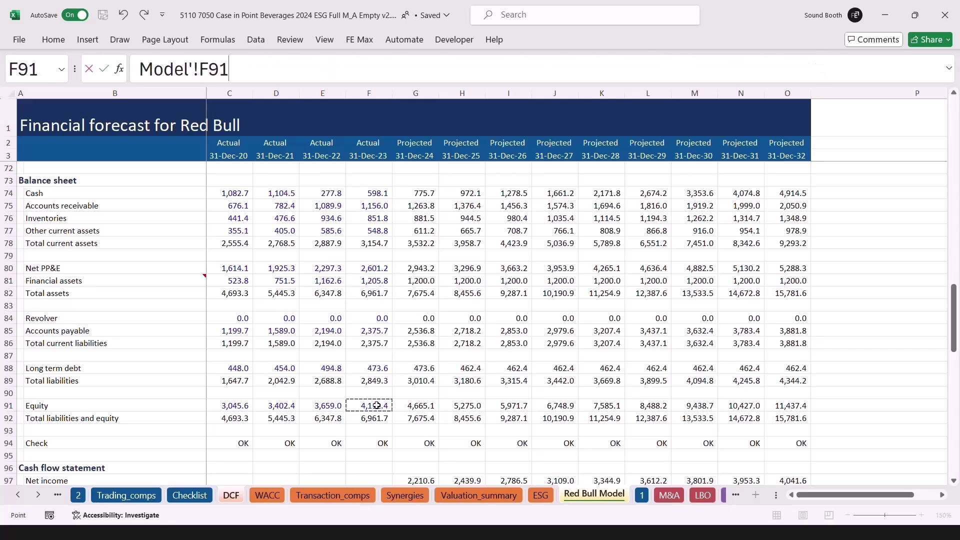
key("Return")
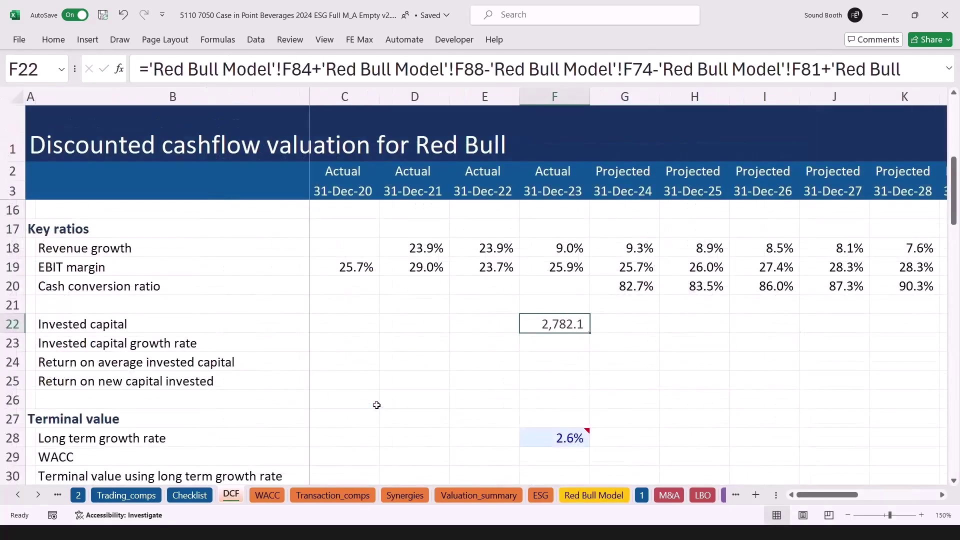
- Display the invested capital formula's text in G22 with =IF(ISBLANK(F22),"",FORMULATEXT(F22))
key("Right")
type("=IF(ISBLANK(F22),\"\",FORMULATEXT(F22))")
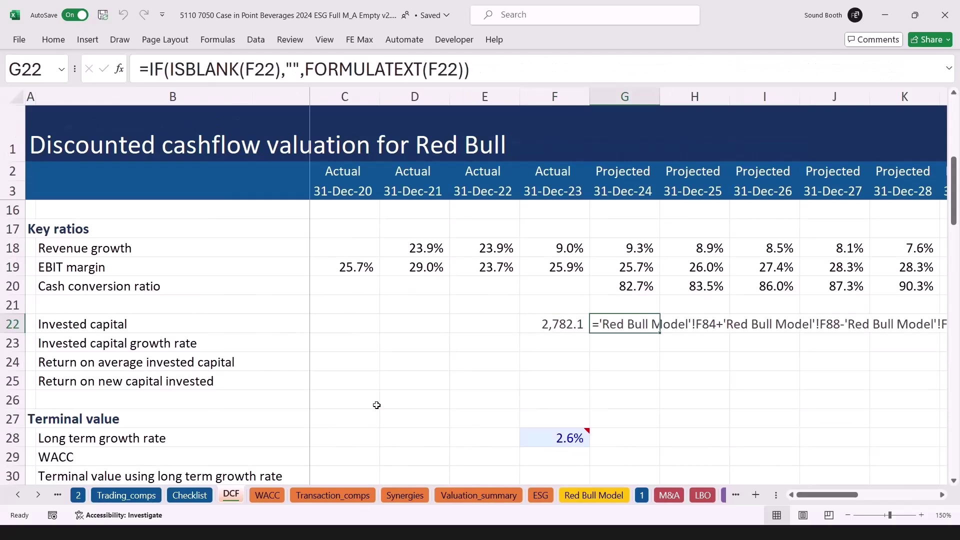
- Copy the invested capital formula from F22 across the projected years through O22
key("Left")
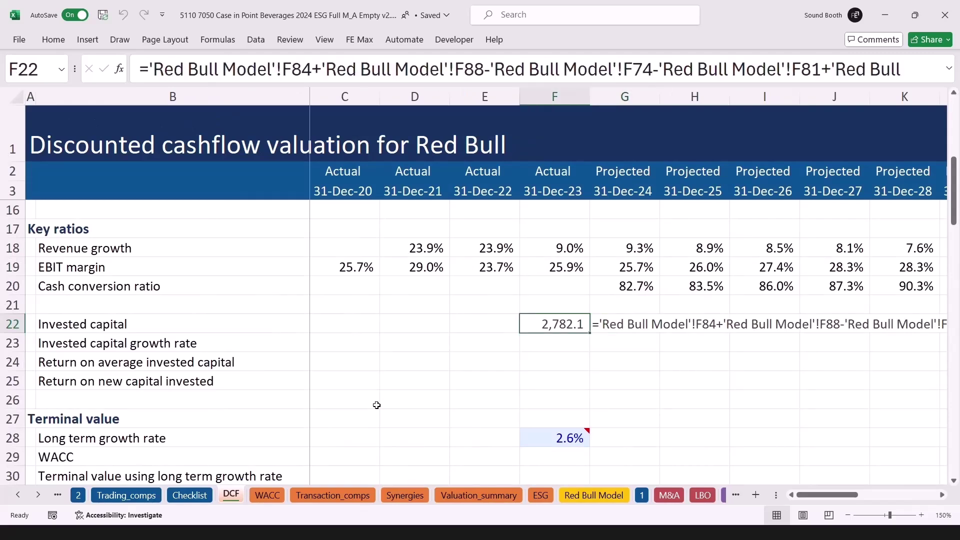
key("shift+Right")
key("shift+Right")
key("shift+Right")
key("shift+Right")
key("shift+Right")
key("shift+Right")
key("shift+Right")
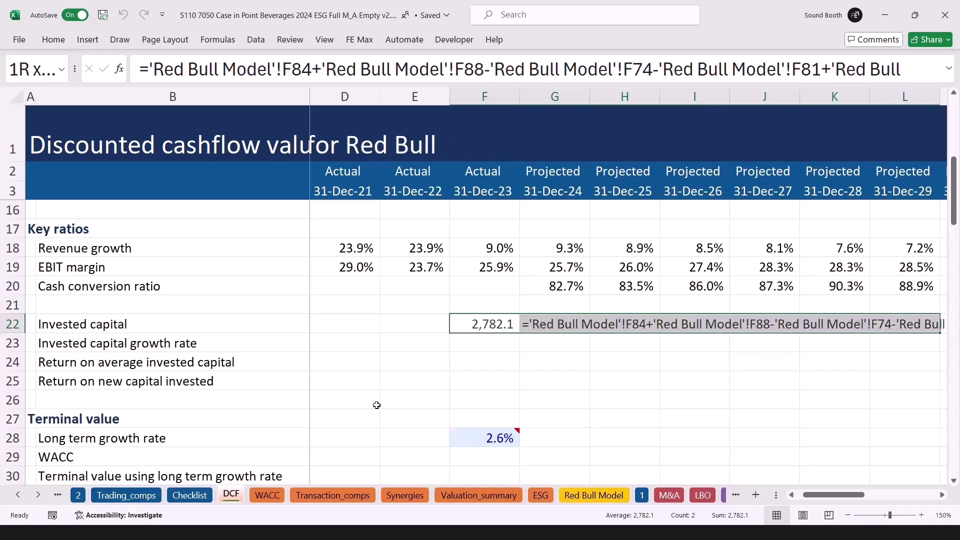
key("shift+Right")
key("shift+Right")
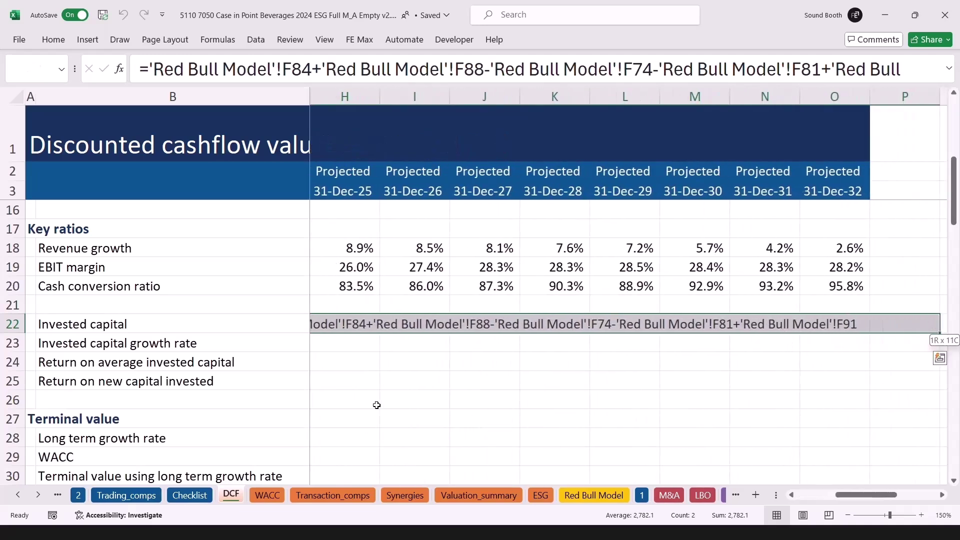
key("ctrl+Return")
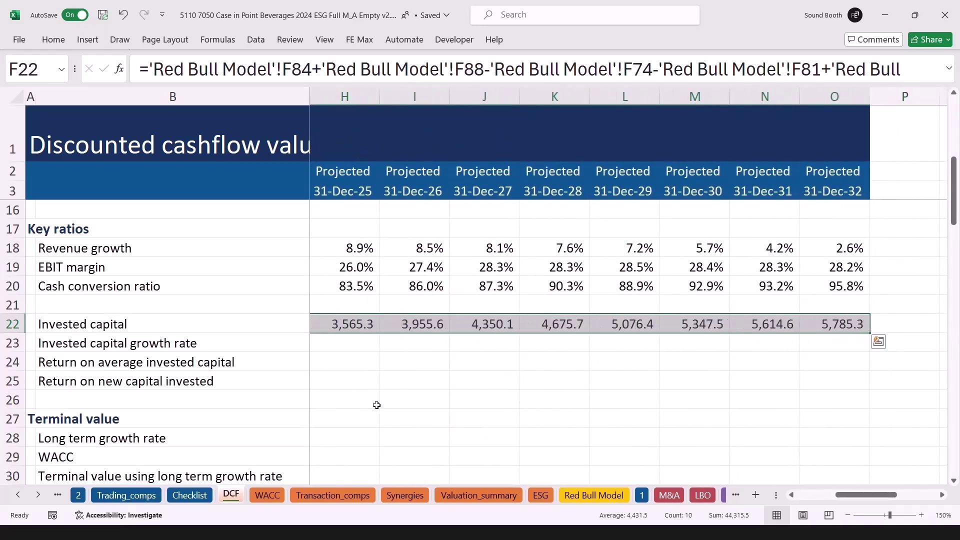
- Calculate the 31-Dec-24 invested capital growth rate in G23 with =G22/F22-1
key("Down")
key("Right")
type("=")
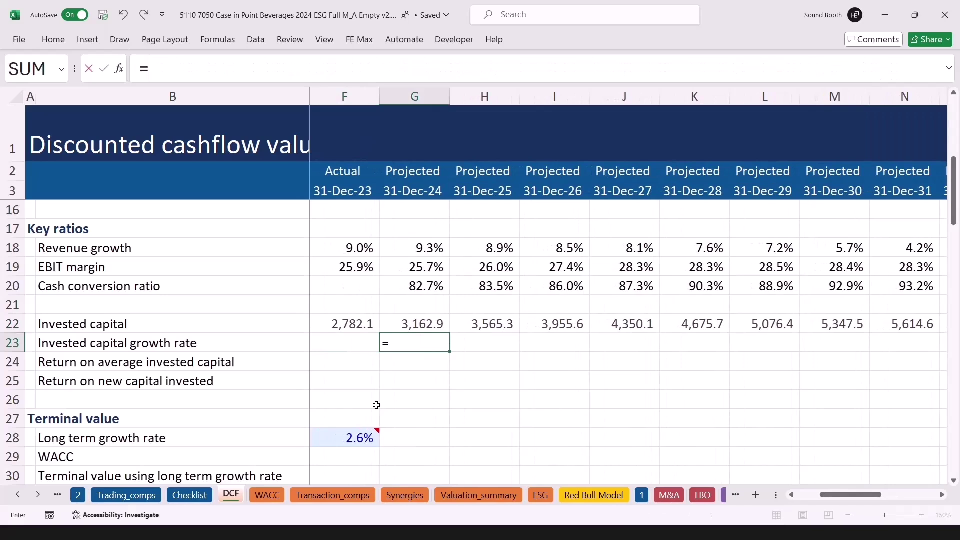
key("Up")
type("/")
key("Left")
key("Up")
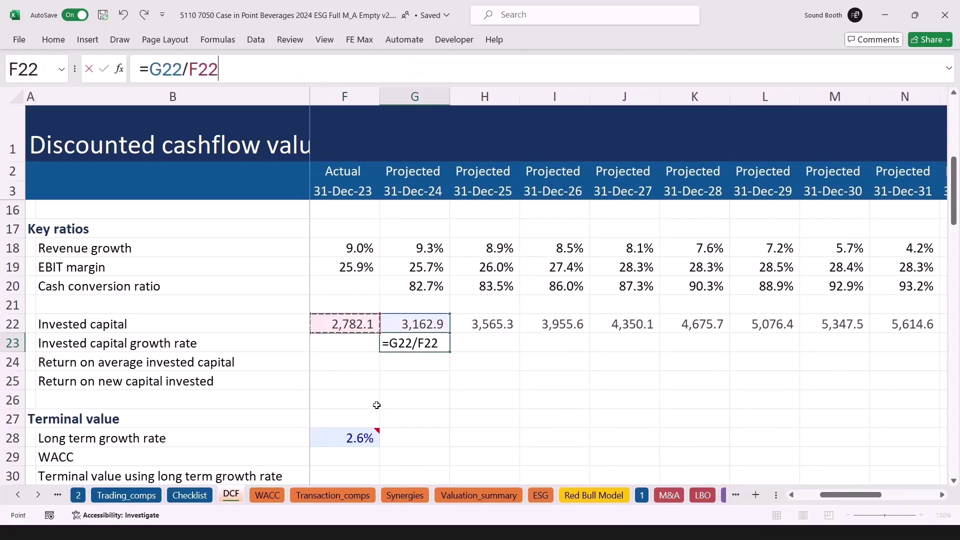
type("-1")
key("ctrl+Return")
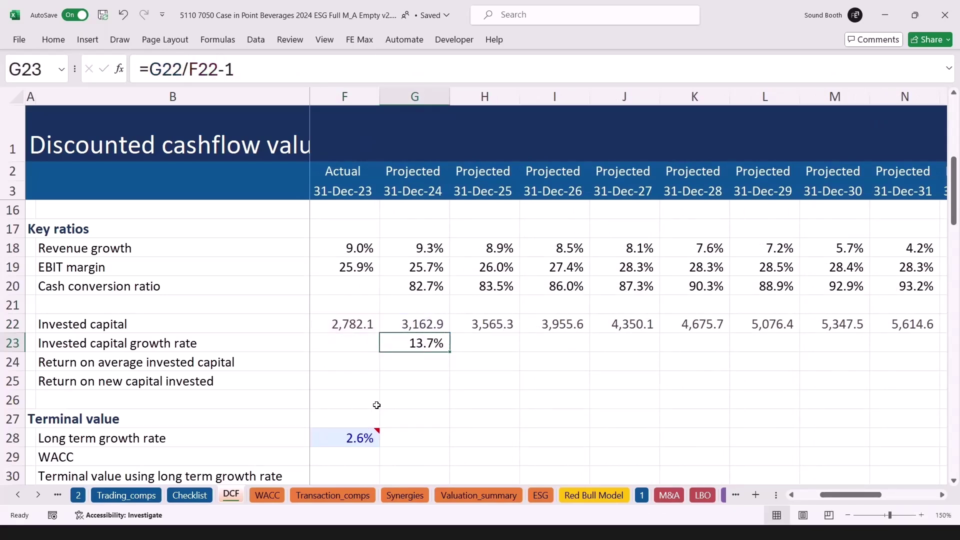
- Fill the invested capital growth rate formula from G23 across to O23
key("shift+Right")
key("shift+Right")
key("shift+Right")
key("shift+Right")
key("shift+Right")
key("shift+Right")
key("shift+Right")
key("shift+Right")
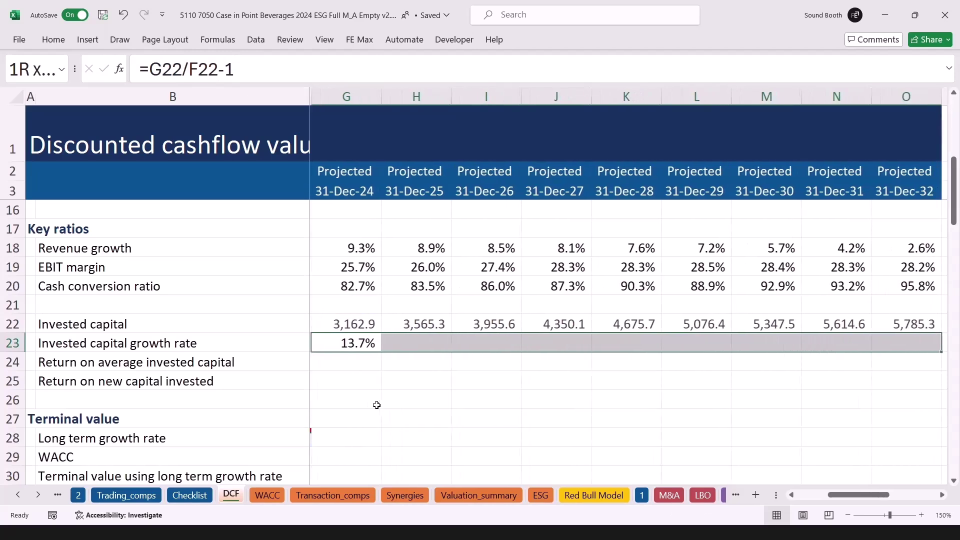
key("ctrl+r")
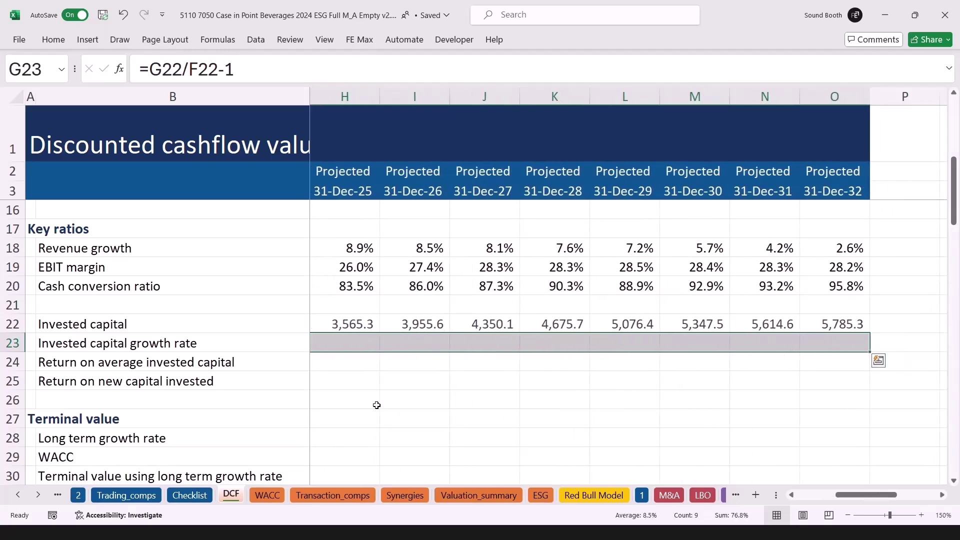
- Examine the invested capital growth rates along row 23 from 31-Dec-24 to 31-Dec-32
key("Left")
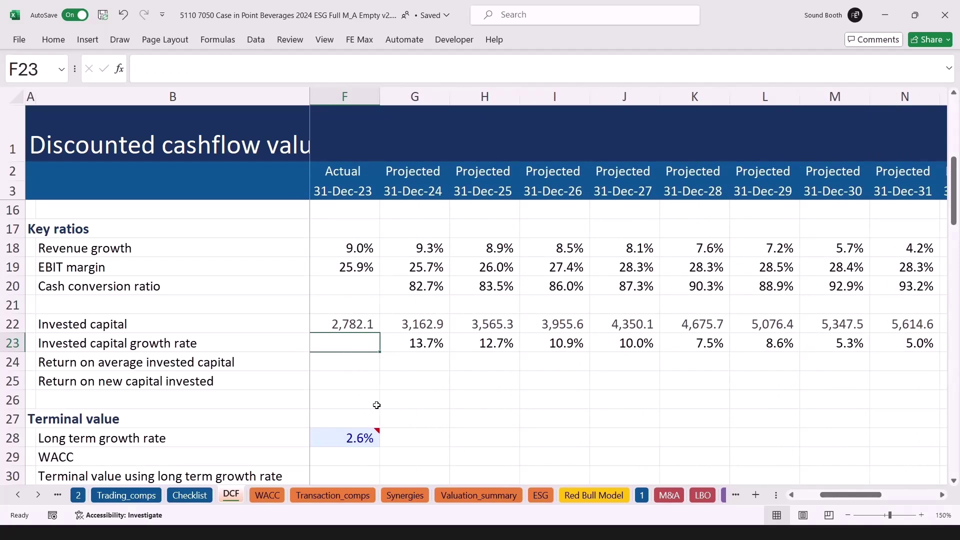
key("Right")
key("Right")
key("Right")
key("Right")
key("Right")
key("Right")
key("Right")
key("Right")
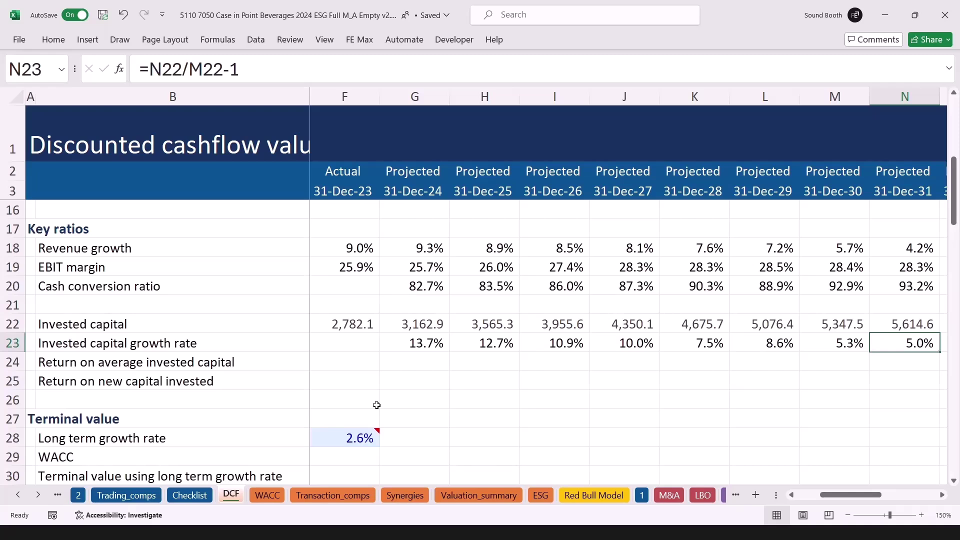
key("Left")
key("Left")
key("Left")
key("Right")
key("Right")
key("Right")
key("Right")
key("Right")
key("Left")
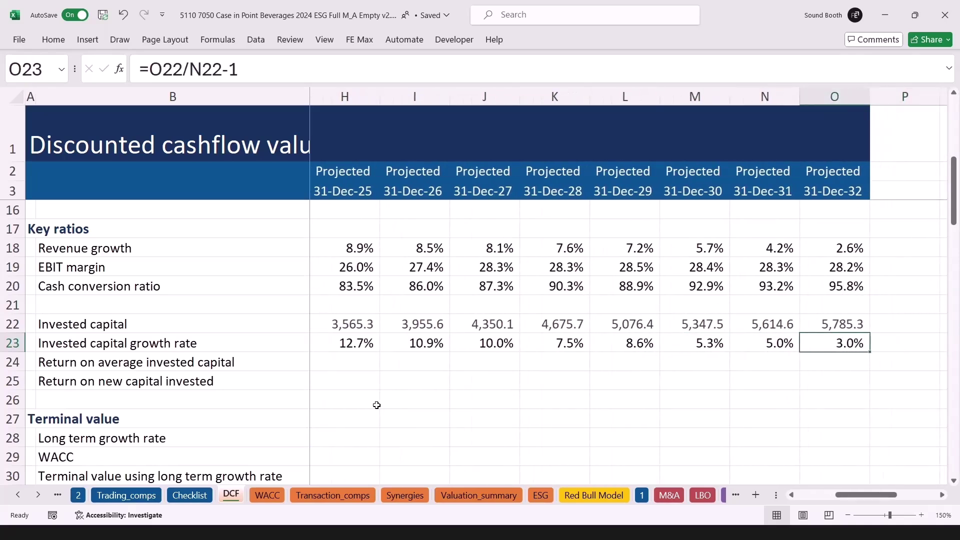
key("ctrl+Left")
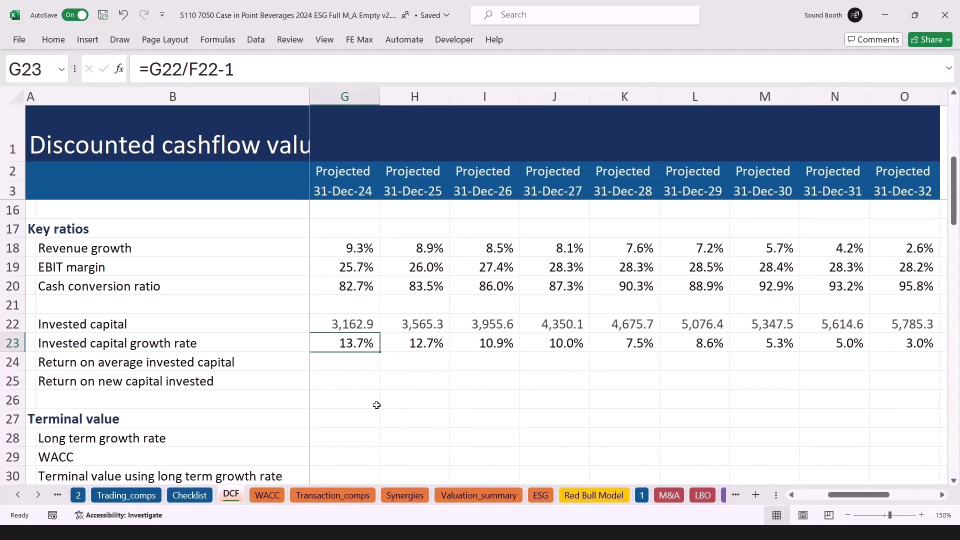
- Start the 31-Dec-24 return on average invested capital formula in G24 with NOPAT from G11
key("Down")
key("Left")
key("Right")
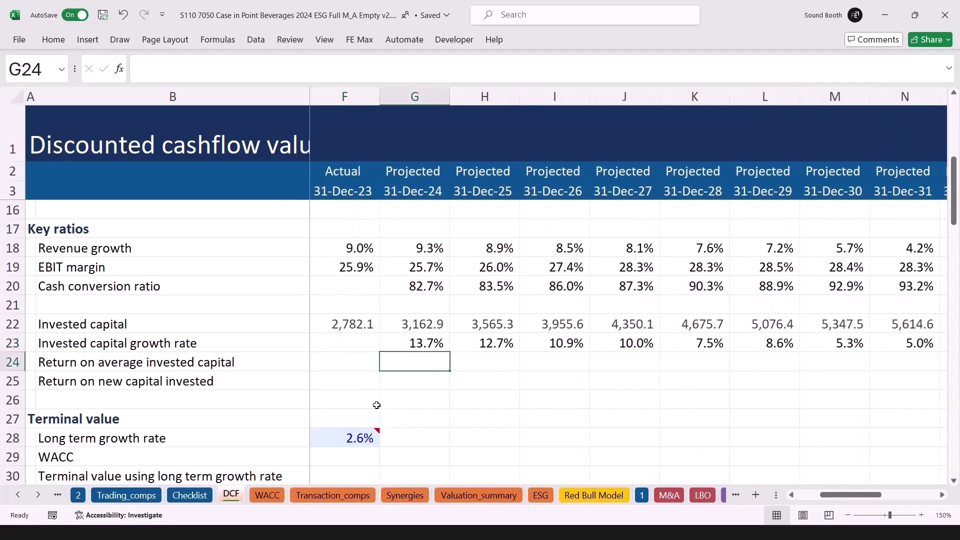
type("=")
key("Up")
key("Up")
key("Up")
key("Up")
key("Up")
key("Up")
key("Up")
key("Up")
key("Up")
key("Up")
key("Up")
key("Up")
key("Up")
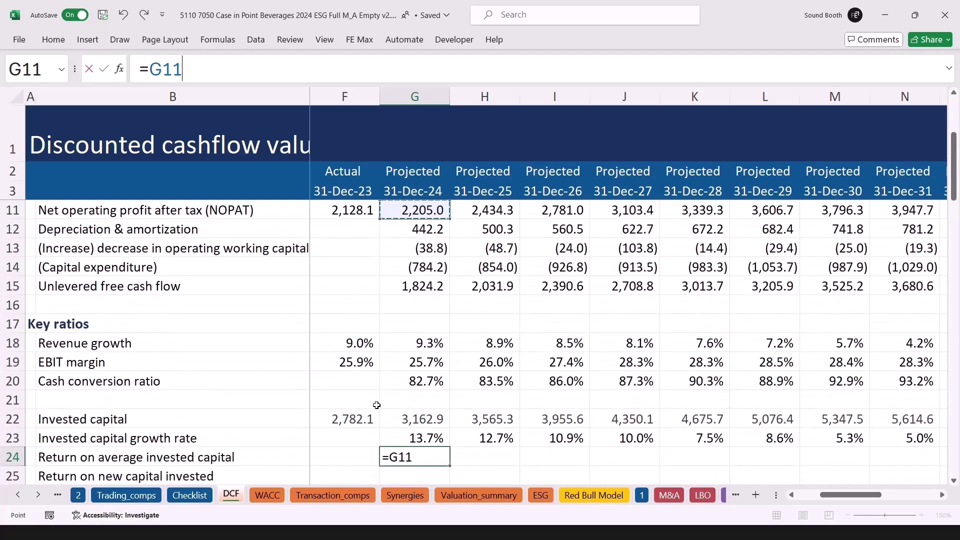
- Complete the G24 formula by dividing by the average of invested capital, giving =G11/AVERAGE(F22:G22)
type("/ave")
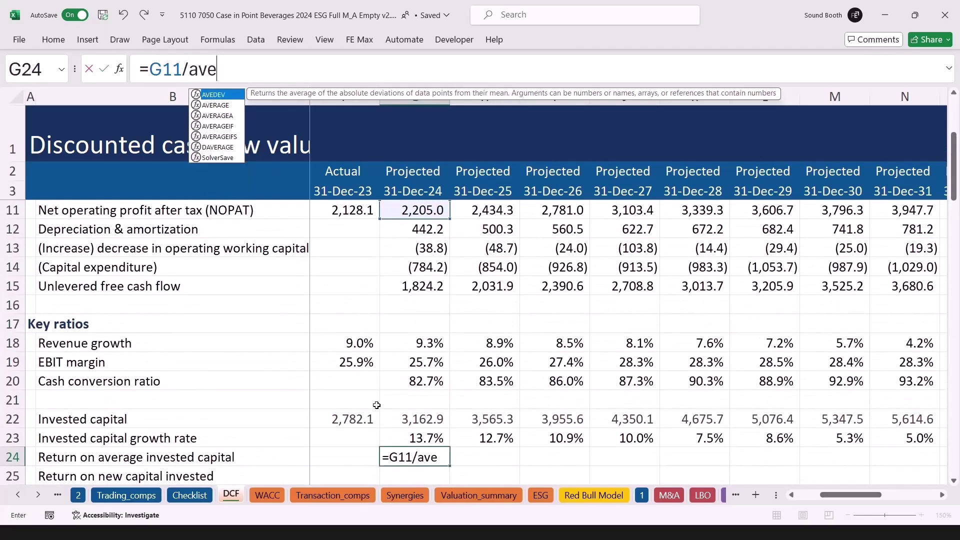
type("rage(")
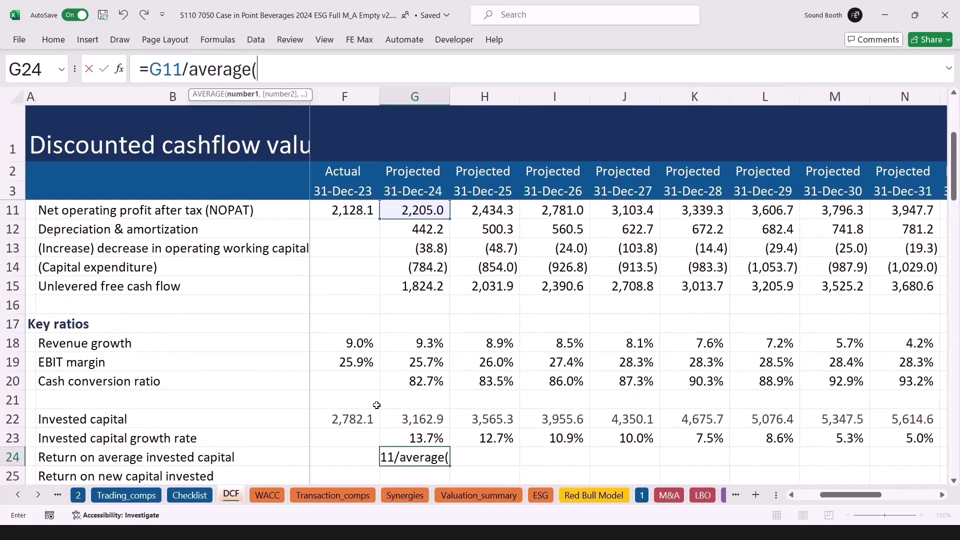
key("Up")
key("Up")
key("shift+Left")
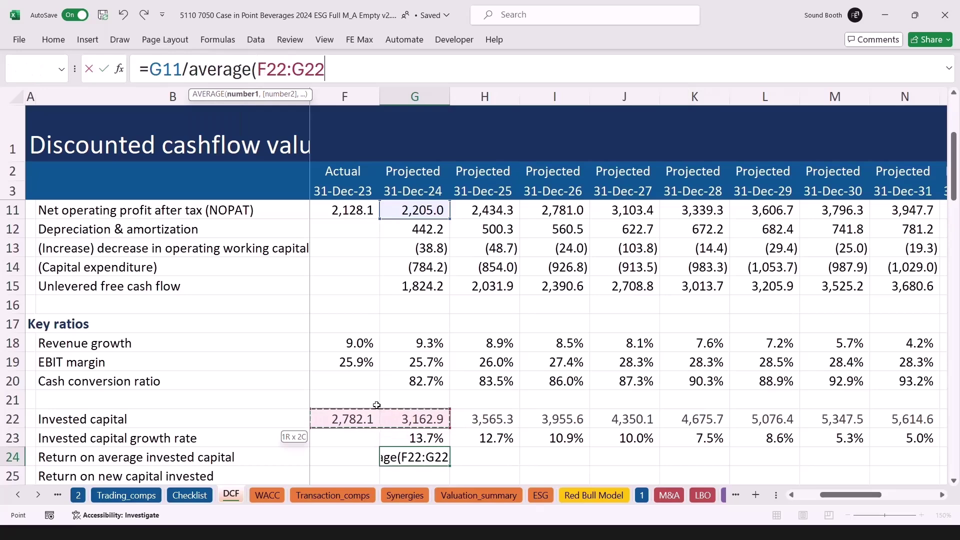
type(")")
key("ctrl+Return")
- Fill the return on average invested capital formula from G24 across to O24
key("shift+Right")
key("shift+Right")
key("shift+Right")
key("shift+Right")
key("shift+Right")
key("shift+Right")
key("shift+Right")
key("shift+Right")
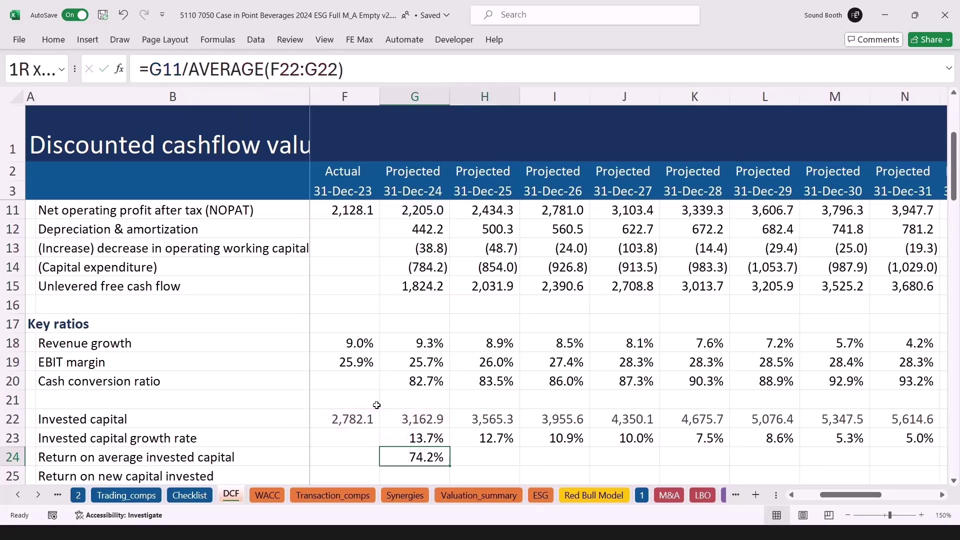
key("shift+Right")
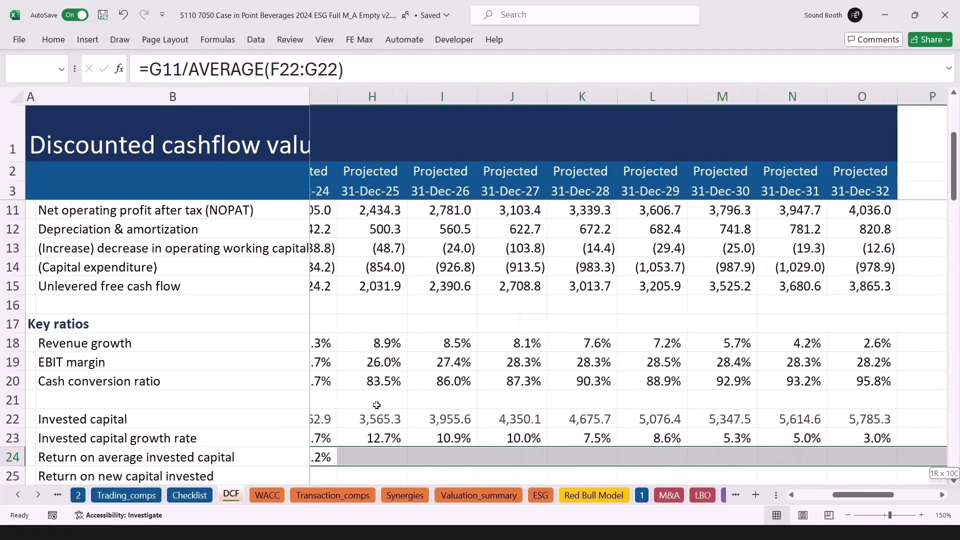
key("shift+Left")
key("ctrl+r")
- Display the O22 formula's text in P22 with =IF(ISBLANK(O22),"",FORMULATEXT(O22)) and fill it down to P24
key("ctrl+Right")
key("Right")
key("Up")
key("Up")
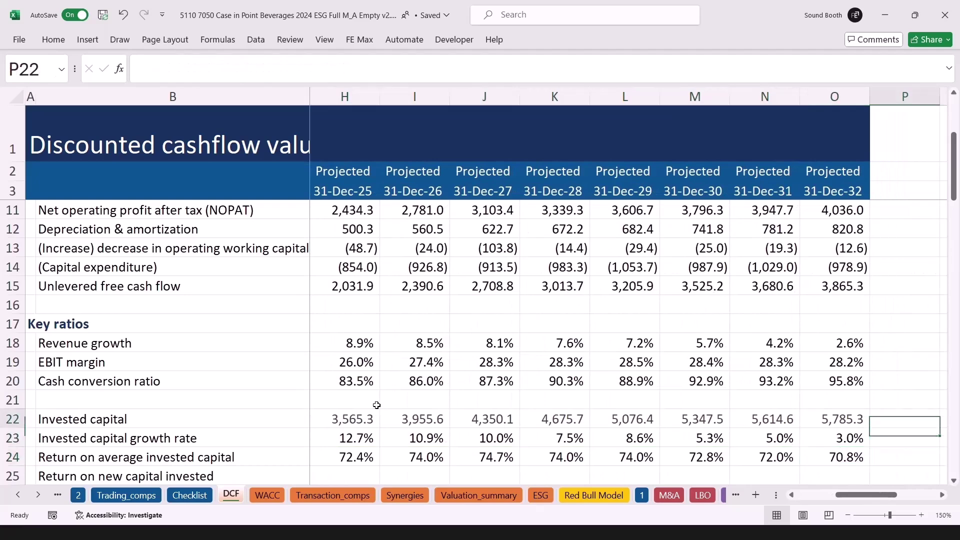
key("shift+Down")
key("shift+Down")
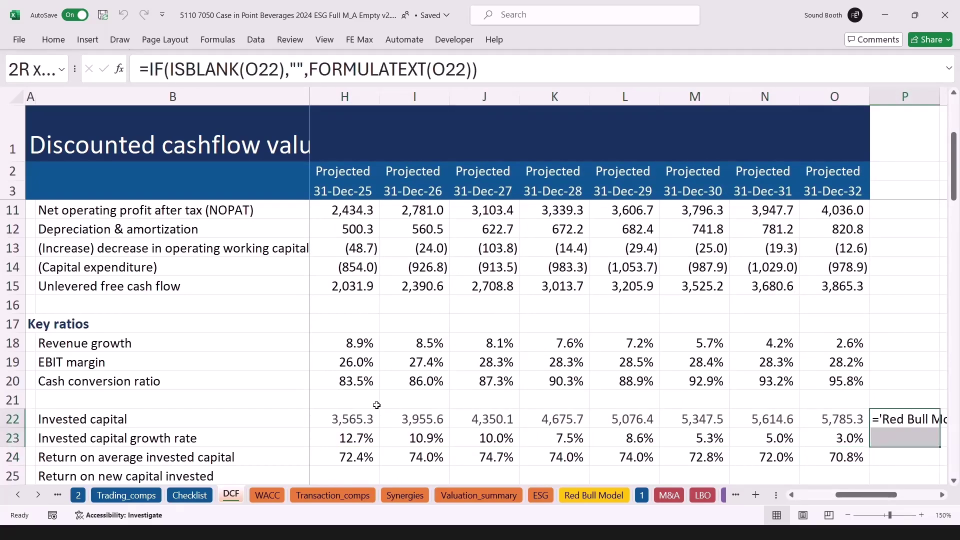
key("ctrl+d")
key("Right")
key("Right")
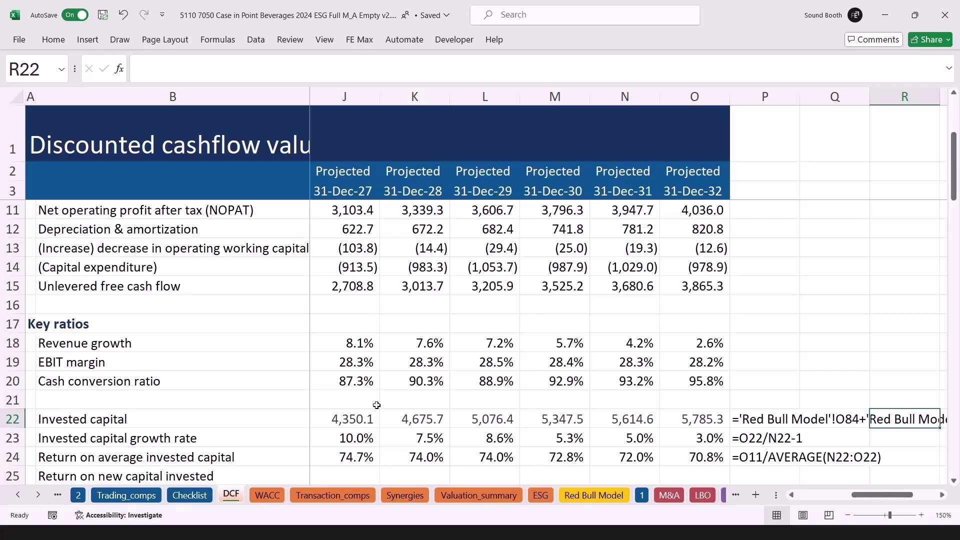
- Review the return on average invested capital formulas and results across the projected years in row 24
key("Left")
key("Left")
key("Left")
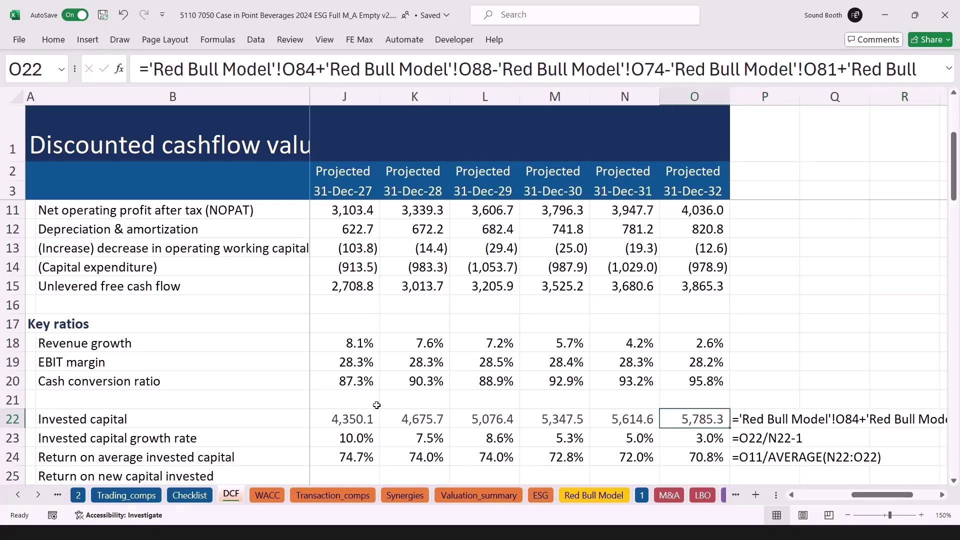
key("ctrl+Left")
key("Down")
key("Down")
key("Down")
key("Down")
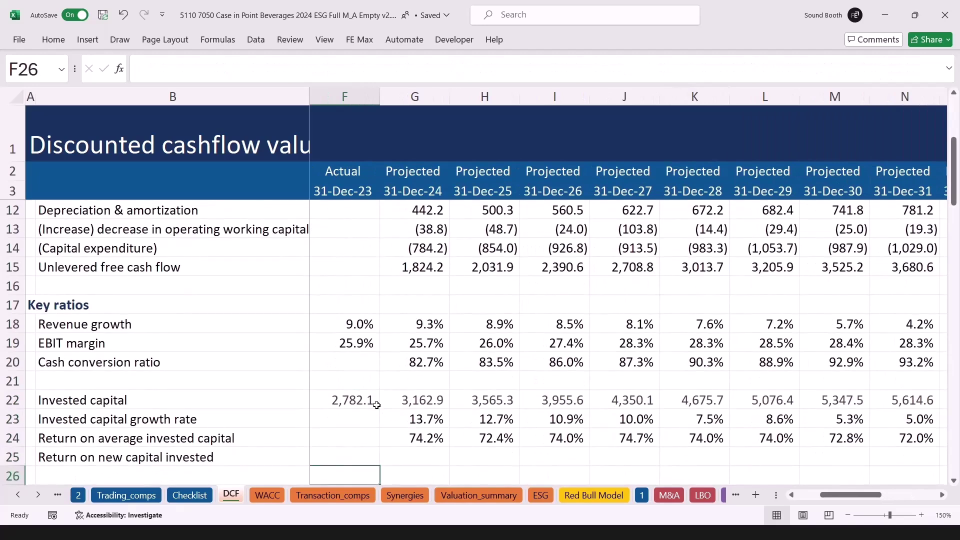
key("Up")
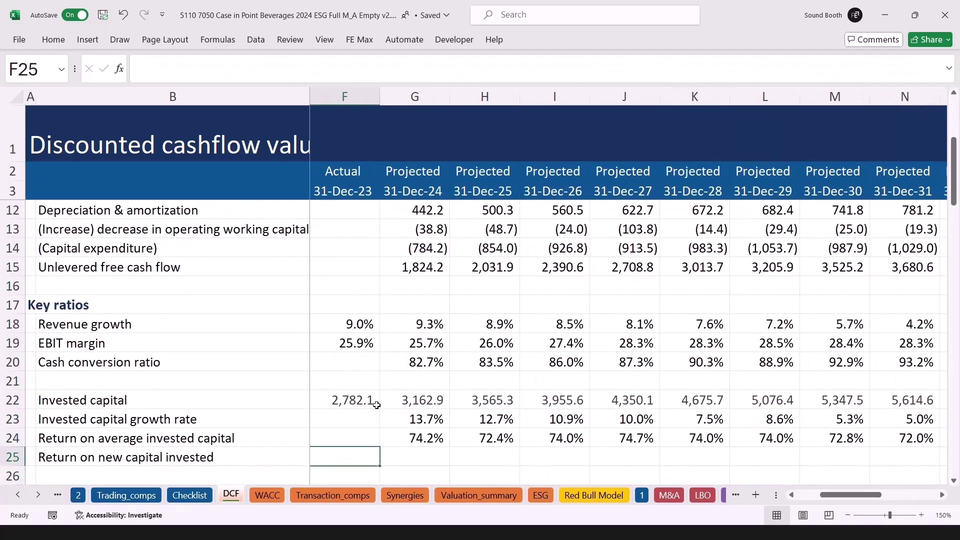
key("Up")
key("Right")
key("Right")
key("Right")
key("Right")
key("Right")
key("Right")
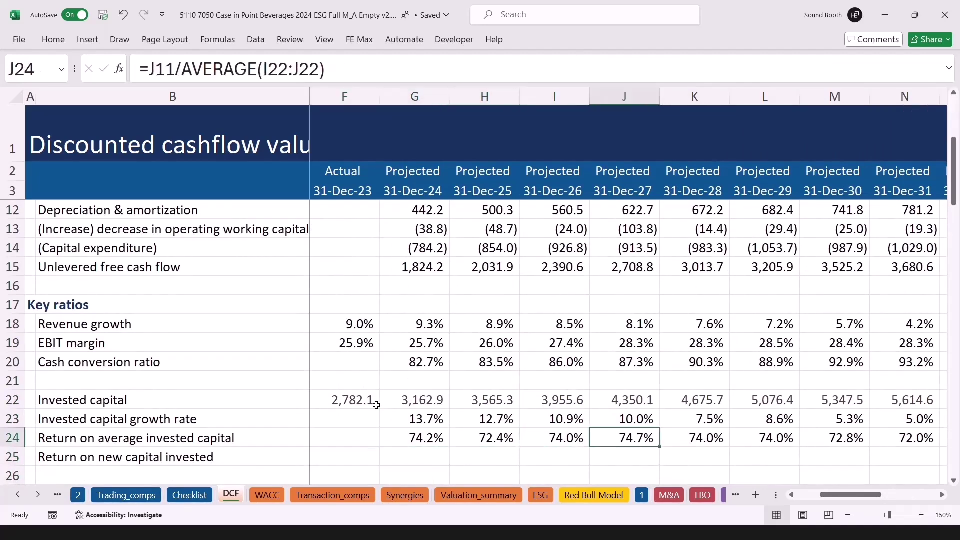
key("Right")
key("Right")
key("Right")
key("Right")
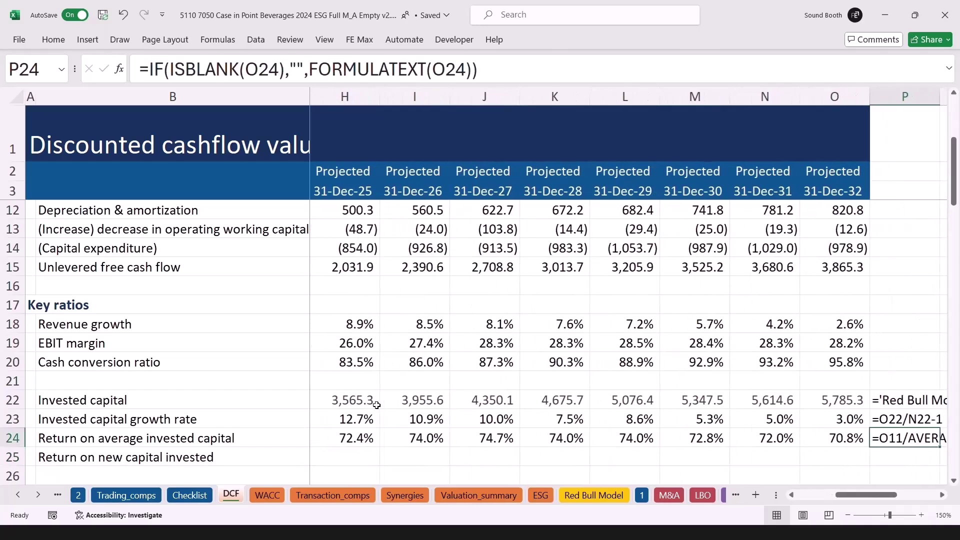
key("Left")
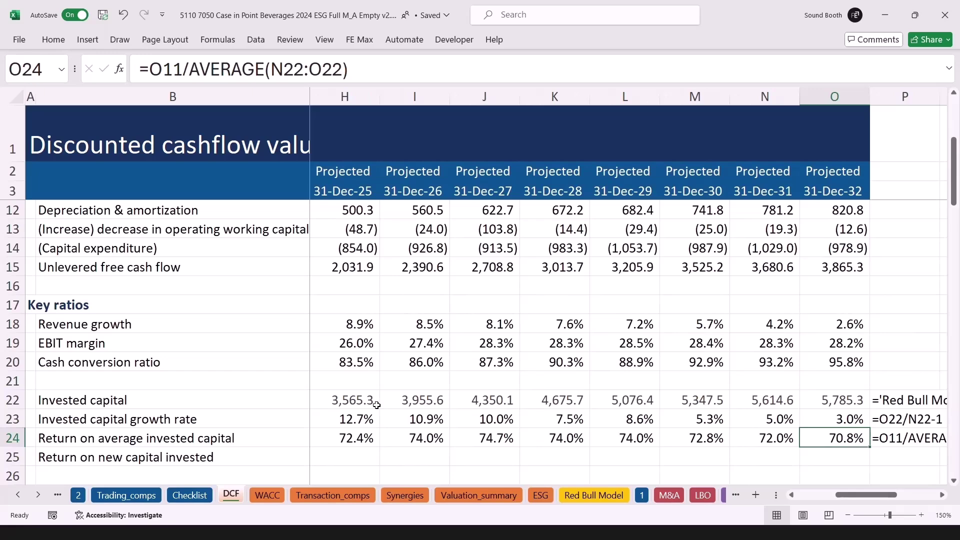
- Begin the 31-Dec-24 return on new capital invested formula in G25 with the change in NOPAT, =(G11-F11)
key("Down")
key("Left")
key("Left")
key("Left")
key("Left")
key("Left")
key("Left")
key("Left")
key("Left")
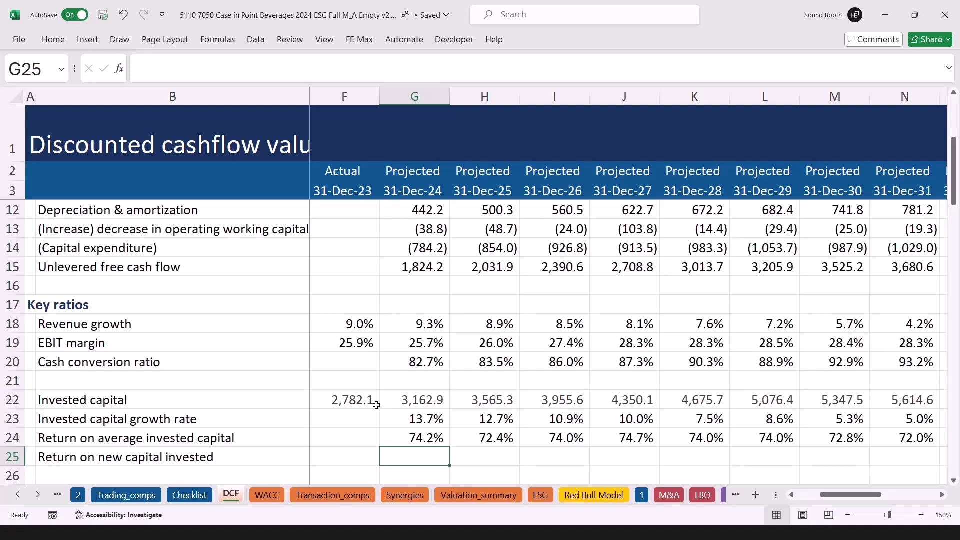
type("=(")
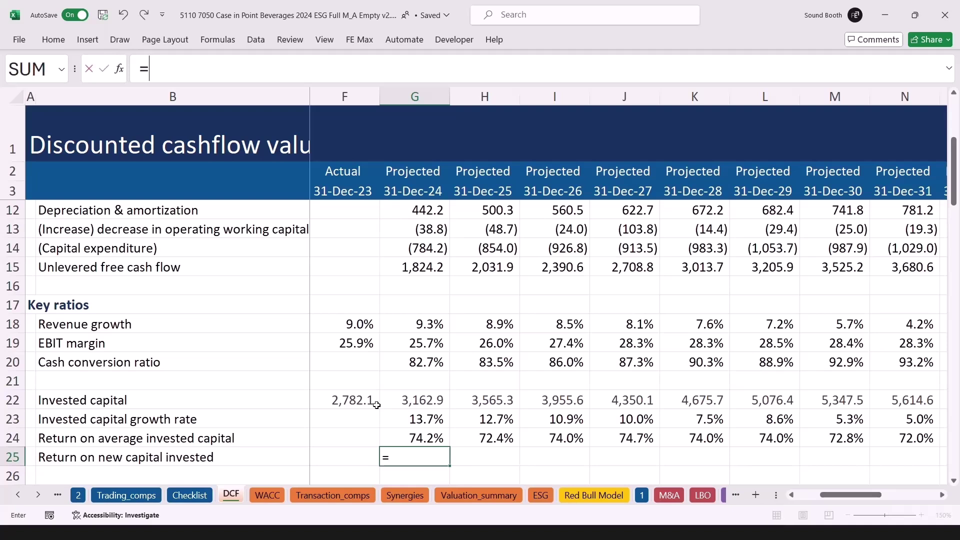
key("Up")
key("Up")
key("Up")
key("Up")
key("Up")
key("Up")
key("Up")
key("Up")
key("Up")
key("Up")
key("Up")
key("Up")
key("Up")
key("Up")
key("Up")
key("Up")
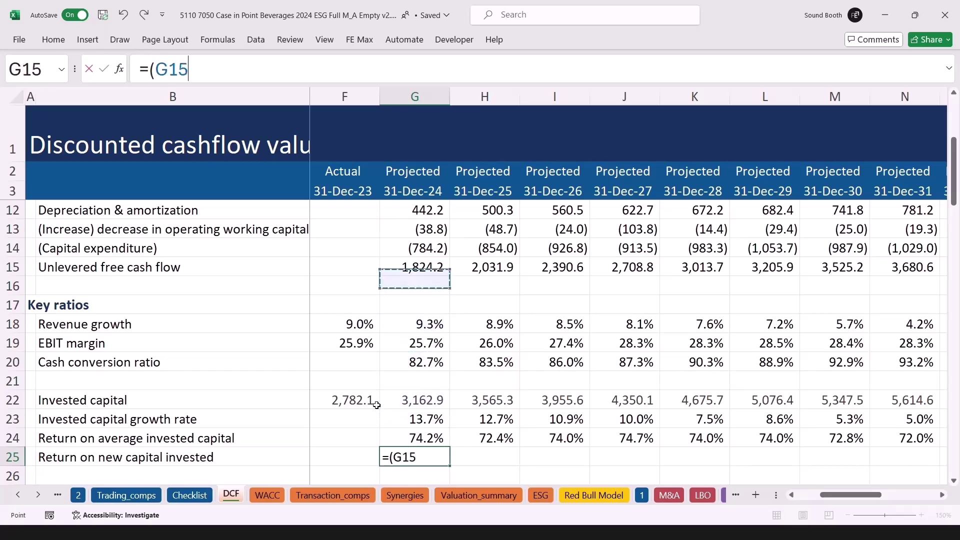
key("Down")
key("Down")
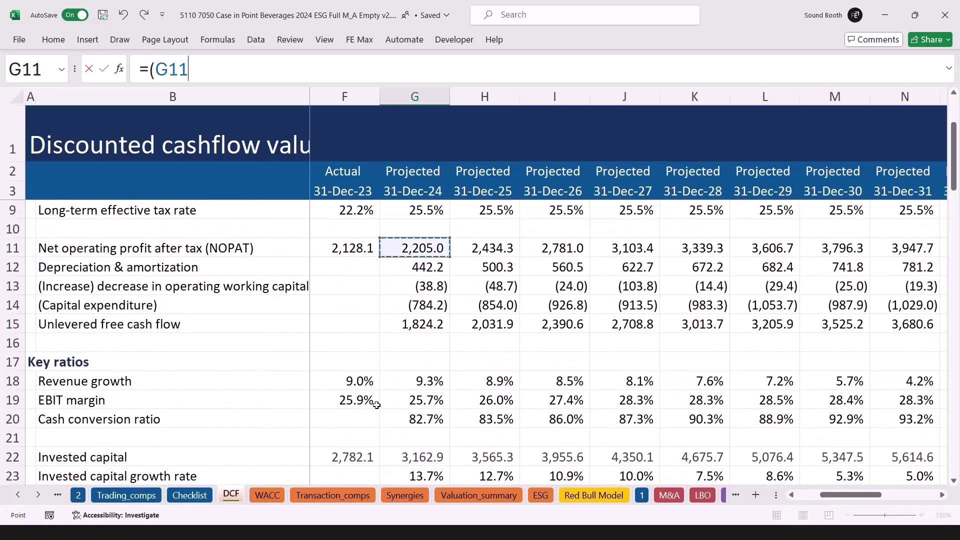
type("-")
left_click(345, 247)
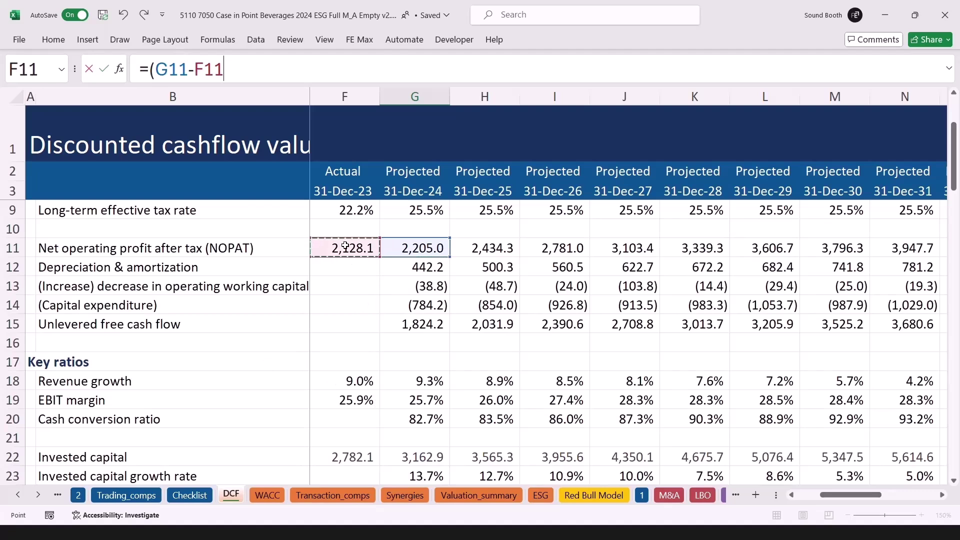
type(")")
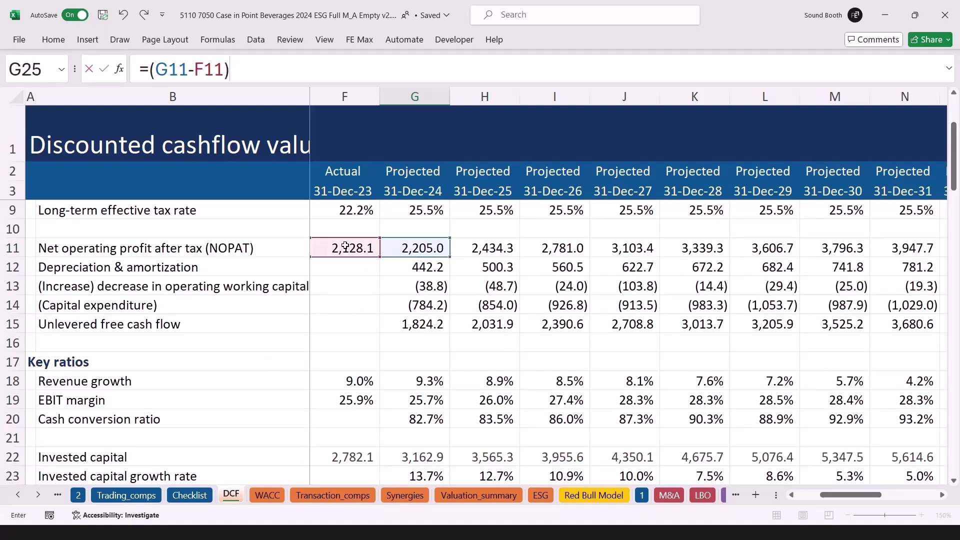
- Complete the G25 formula by dividing by the change in invested capital, giving =(G11-F11)/(G22-F22)
type("/(")
key("Up")
key("Up")
key("Up")
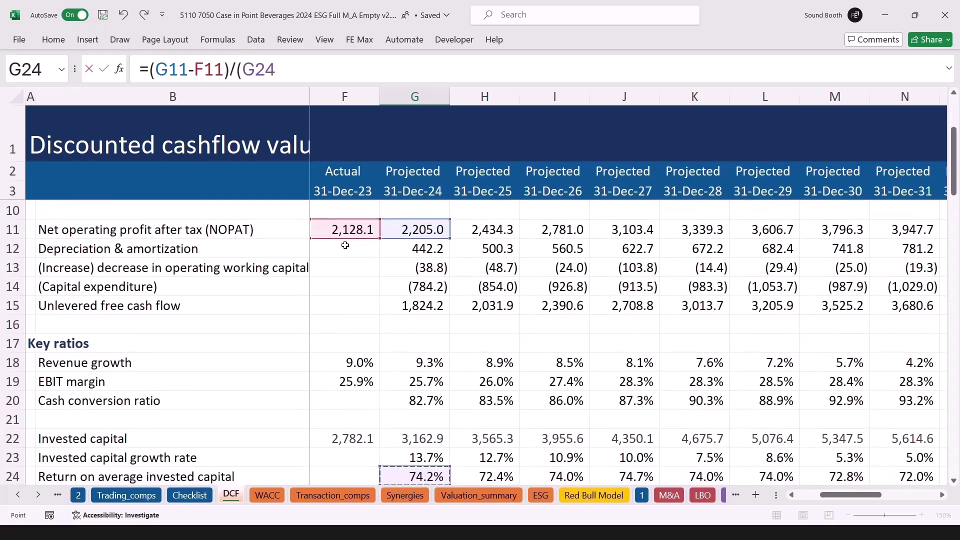
type("-")
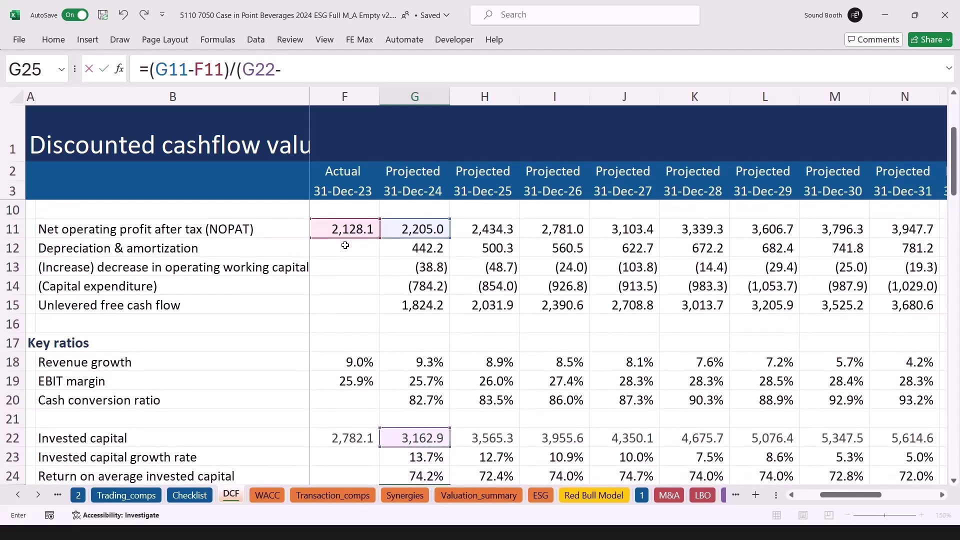
left_click(353, 435)
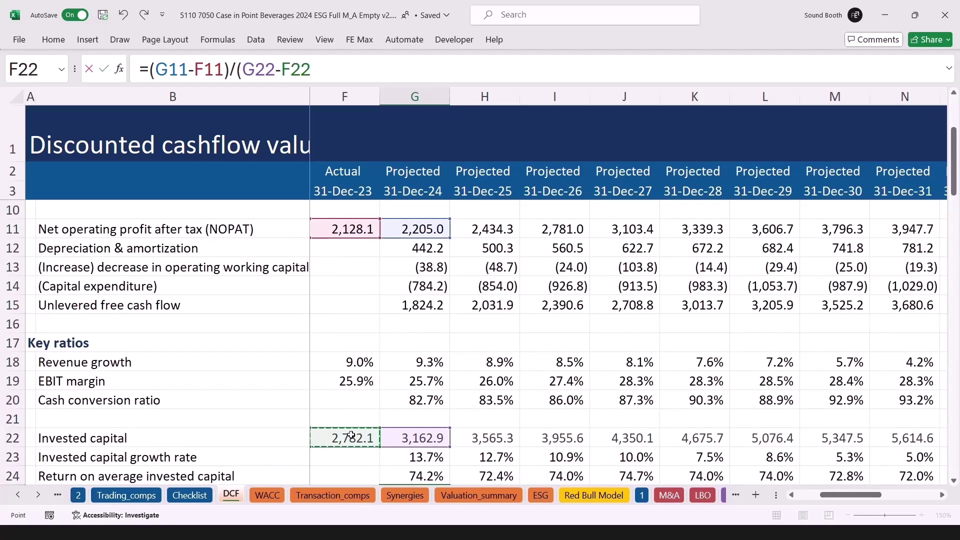
type(")")
key("ctrl+Return")
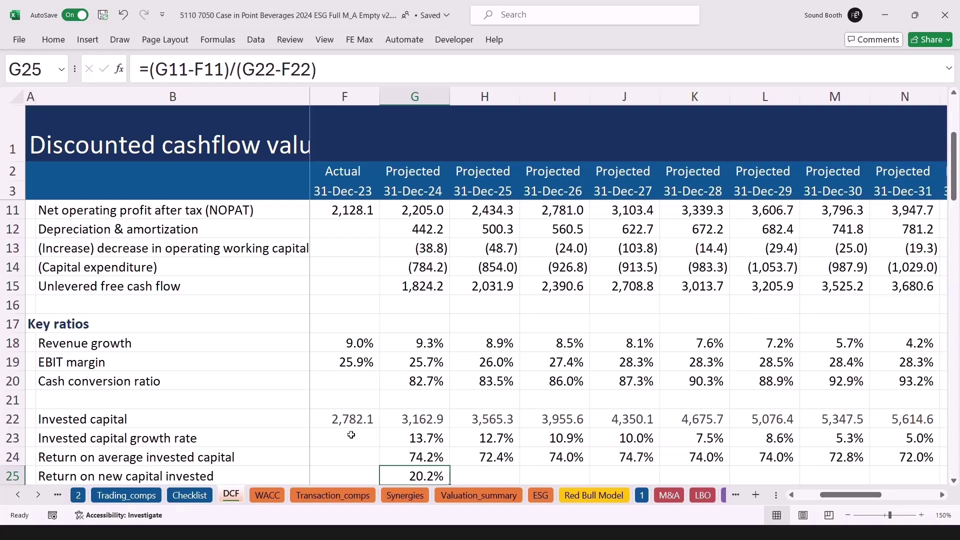
- Fill the return on new capital invested formula from G25 across the projected years to O25
key("shift+Right")
key("shift+Right")
key("shift+Right")
key("shift+Right")
key("shift+Right")
key("shift+Right")
key("shift+Right")
key("shift+Right")
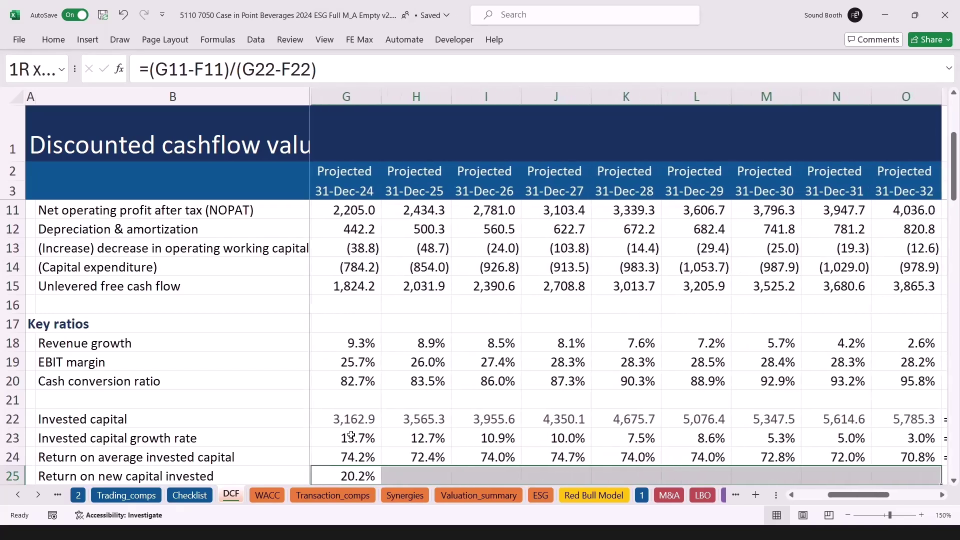
scroll(351, 436, "right", 1)
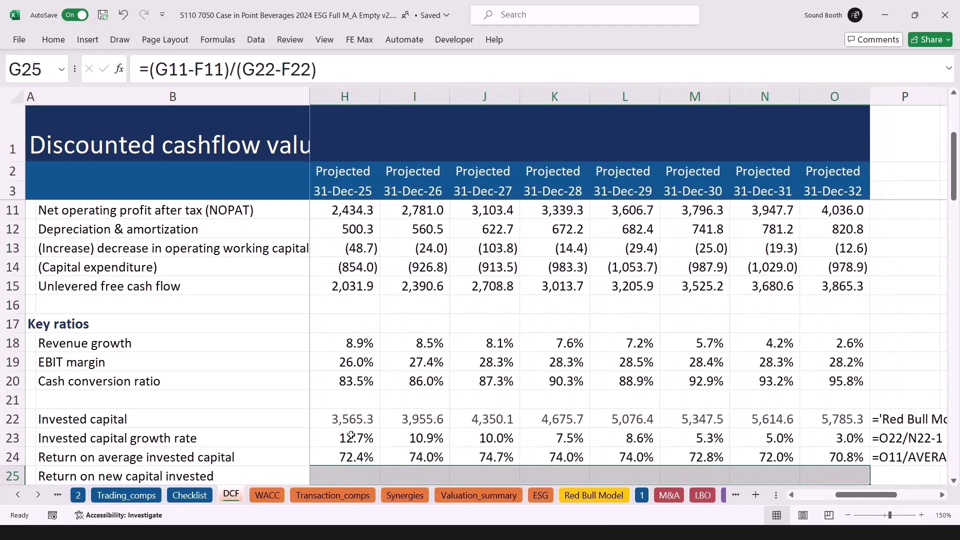
key("ctrl+r")
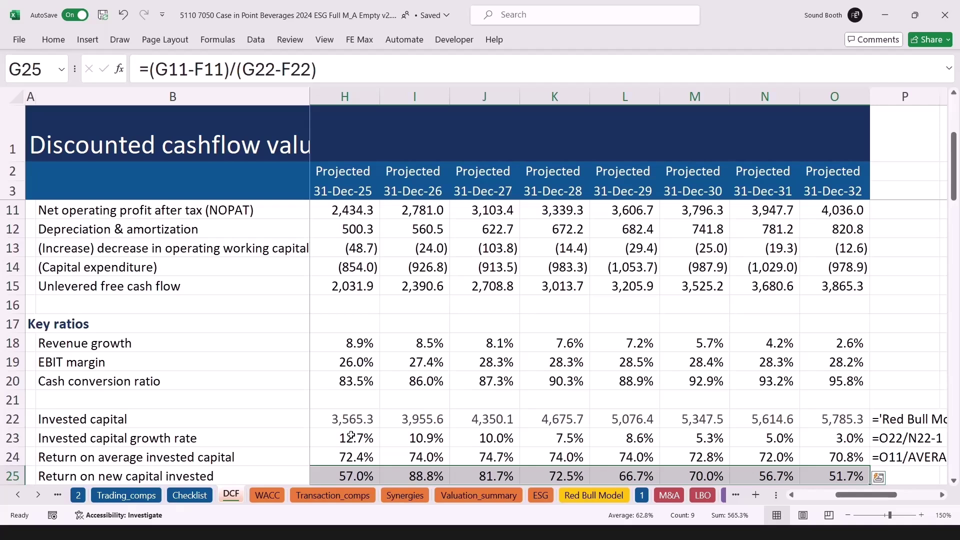
- Copy the formula-text display from P24 down to P25 for the return on new capital invested row
key("Right")
key("ctrl+Right")
key("Right")
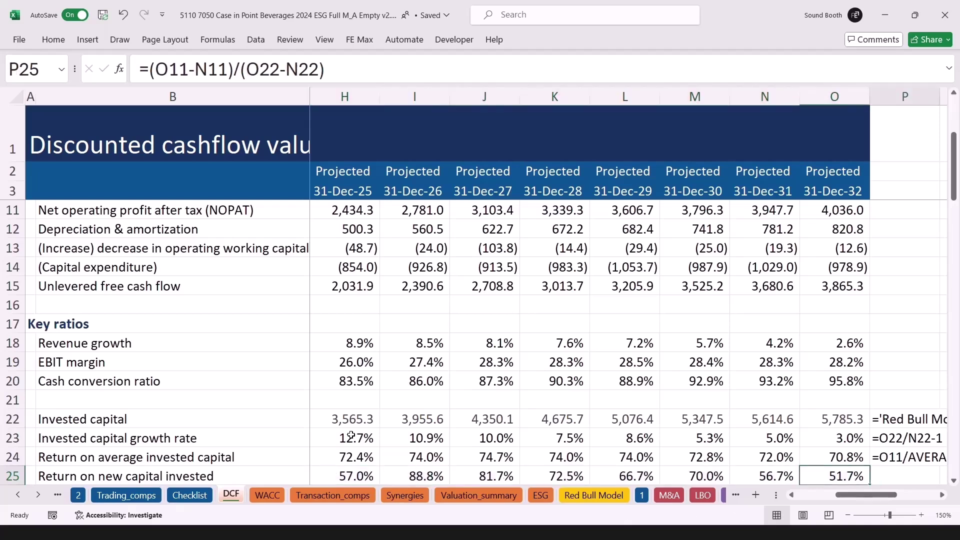
key("ctrl+d")
key("Left")
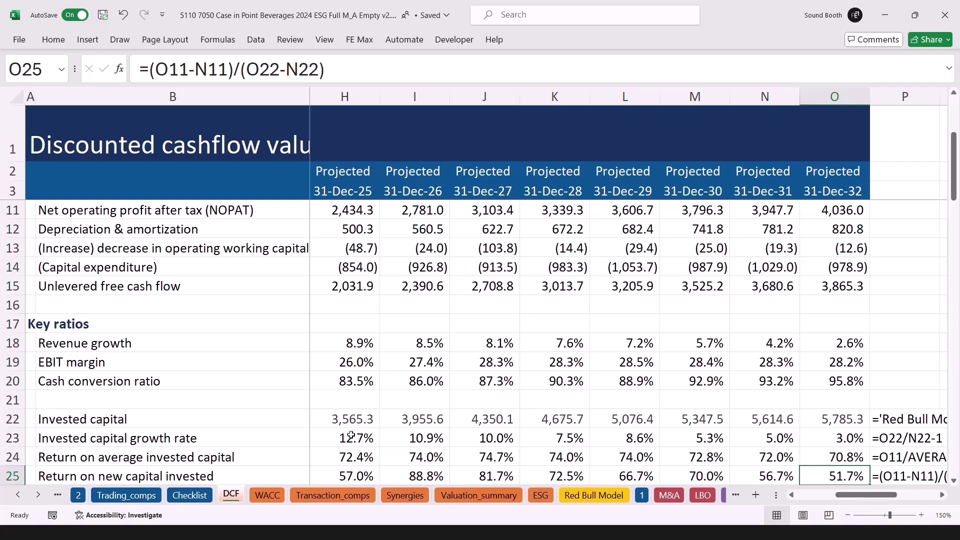
- Review the return on new capital invested results in row 25 back to the first projected years
key("Left")
key("Left")
key("Left")
key("Left")
key("Left")
key("Left")
key("Left")
key("Left")
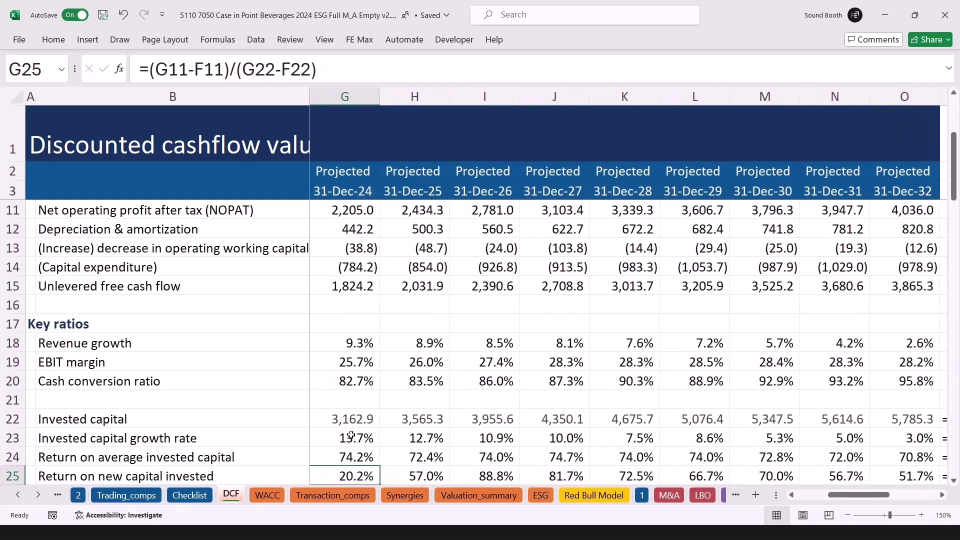
key("Left")
key("Right")
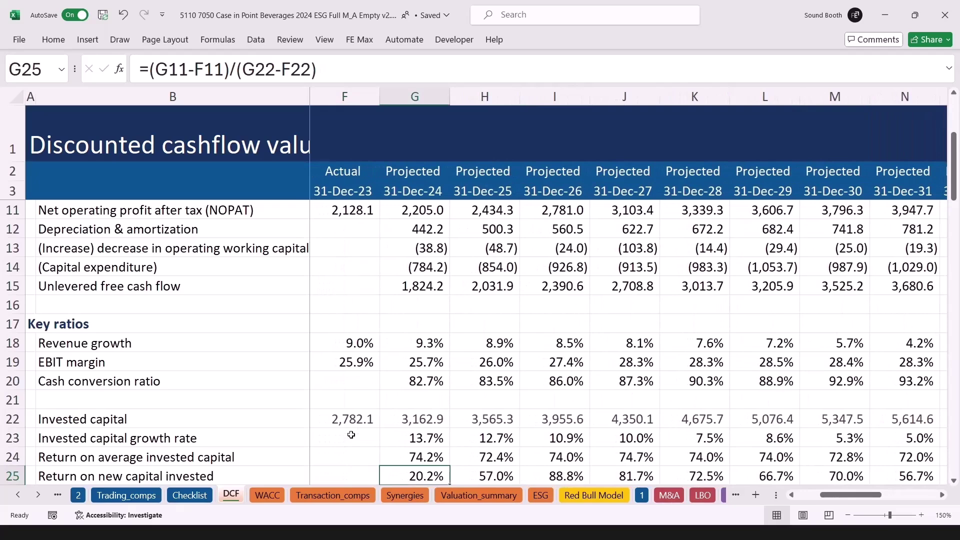
key("Right")
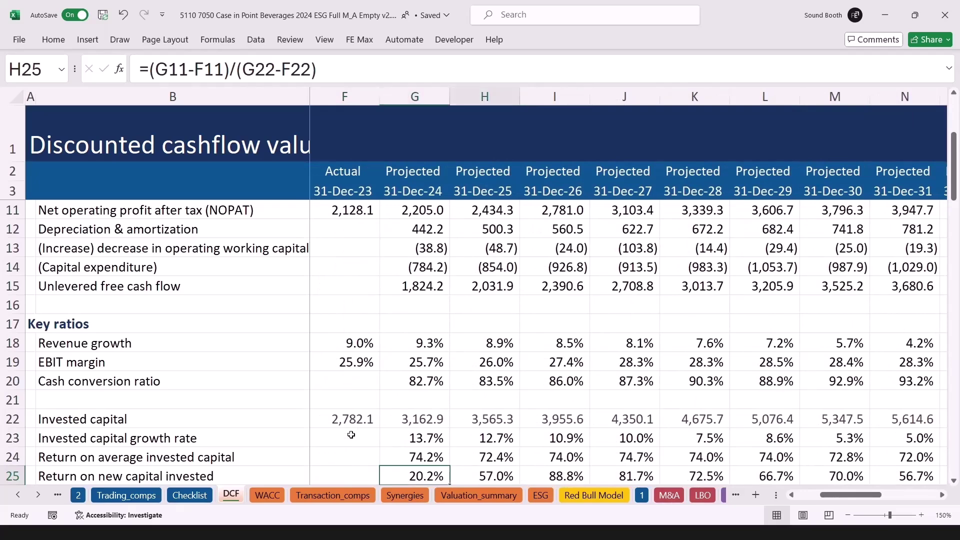
key("Left")
key("Right")
key("Down")
key("Down")
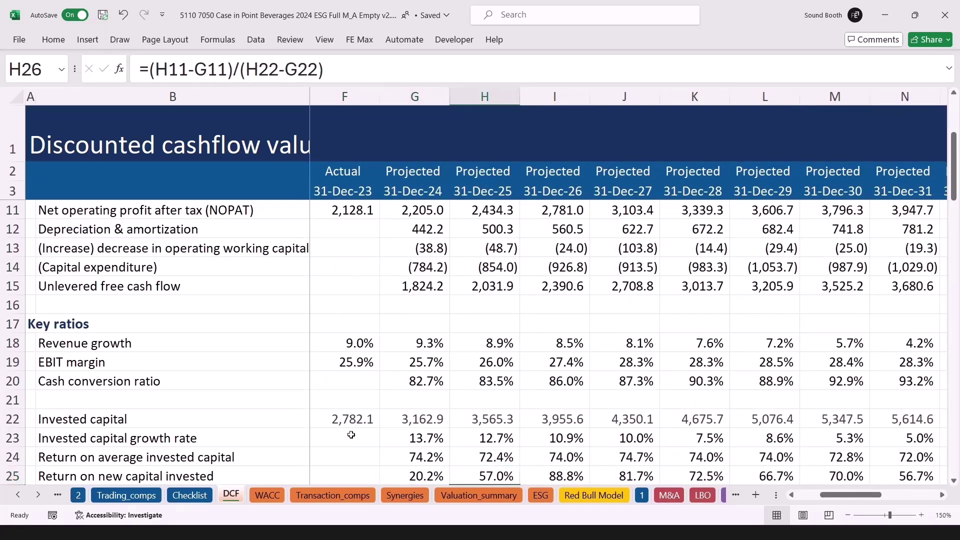
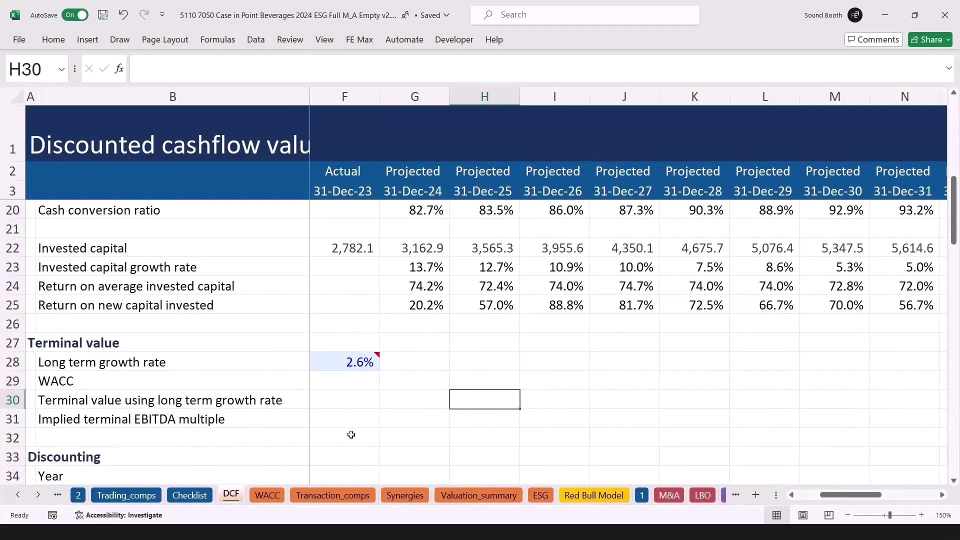
- Check the long term growth rate in F28 against the 31-Dec-32 revenue growth in O18
key("Left")
key("Left")
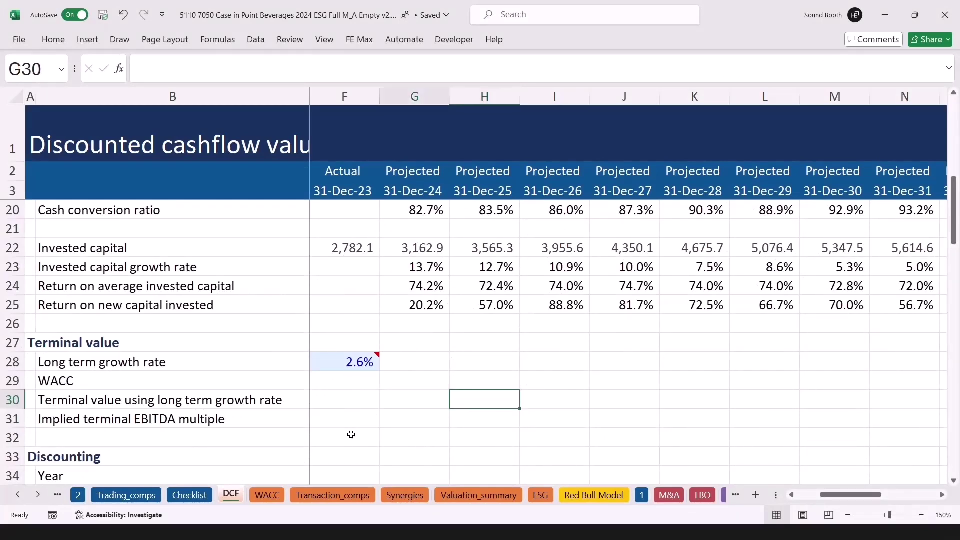
key("Up")
key("Up")
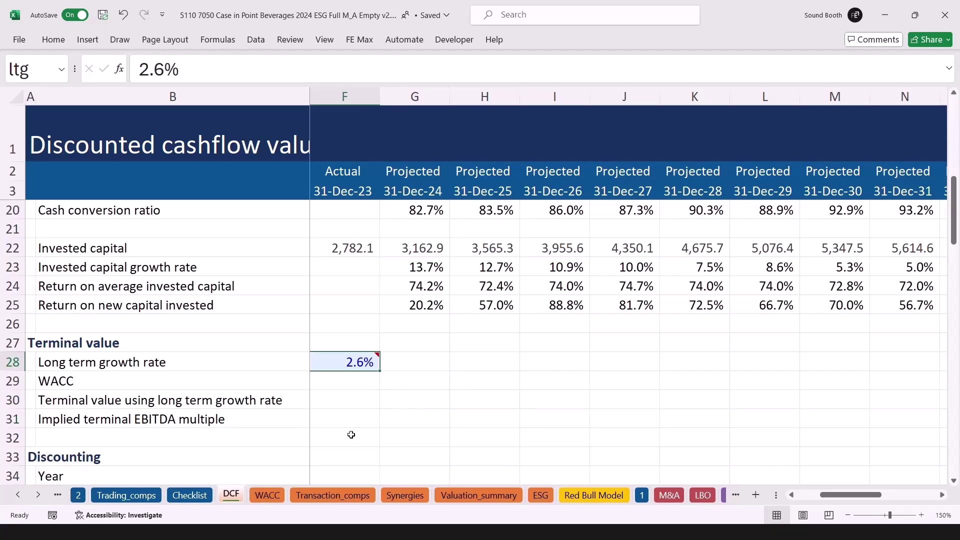
key("Up")
key("Up")
key("Up")
key("Up")
key("Up")
key("Up")
key("Up")
key("Up")
key("Up")
key("Up")
key("Up")
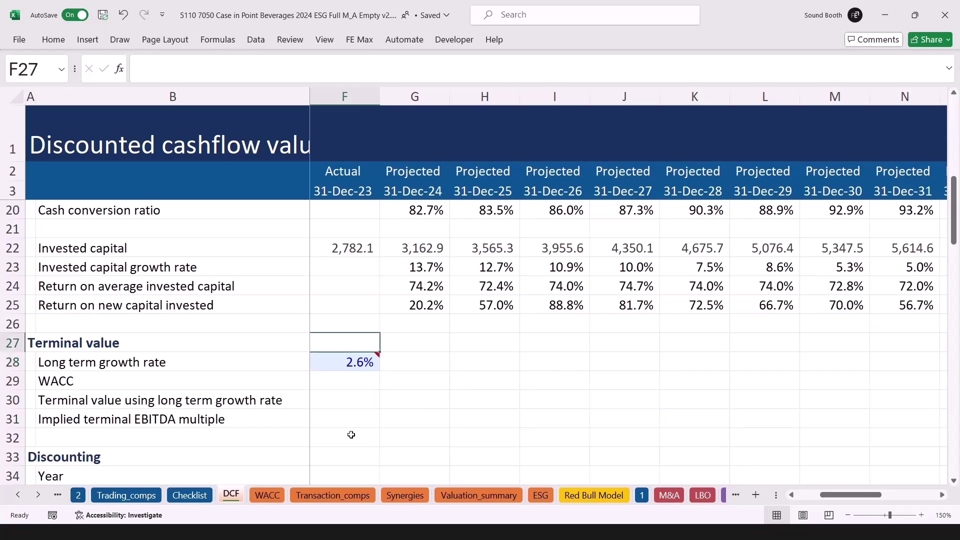
key("Down")
key("ctrl+Right")
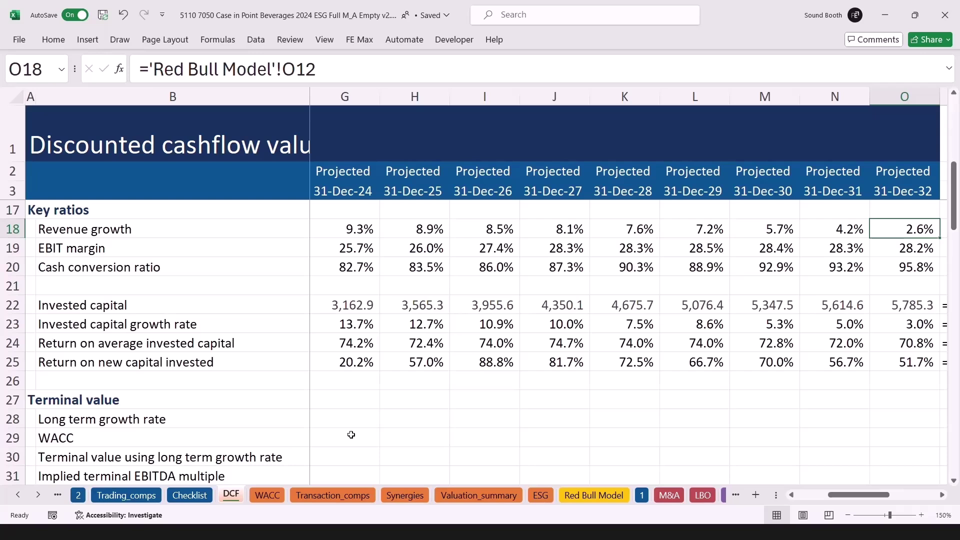
- Link the WACC in F29 to cell D31 on the WACC sheet and display its formula text in G29
key("Down")
key("Down")
key("Down")
key("Down")
key("Down")
key("Down")
key("Down")
key("Down")
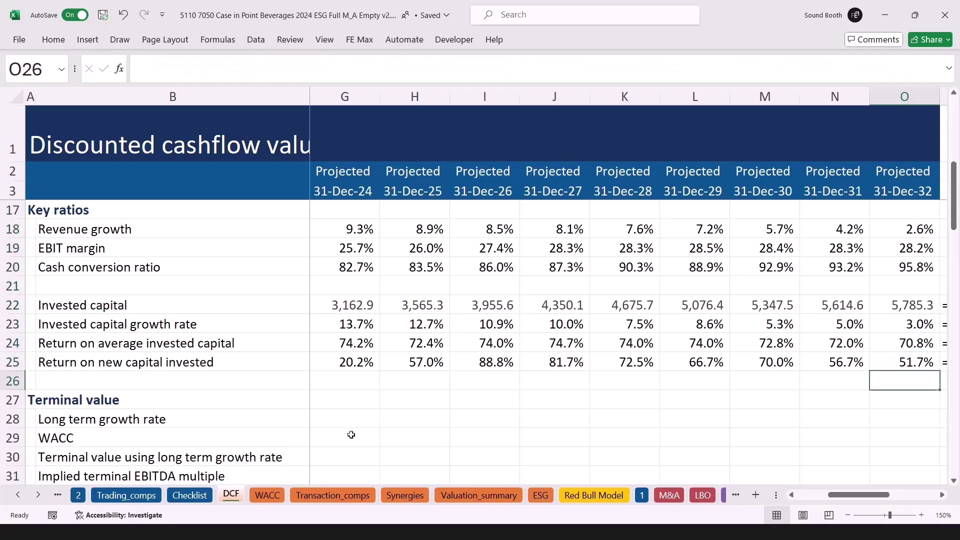
key("Down")
key("Down")
key("Down")
key("Left")
key("Left")
key("Left")
key("Left")
key("Left")
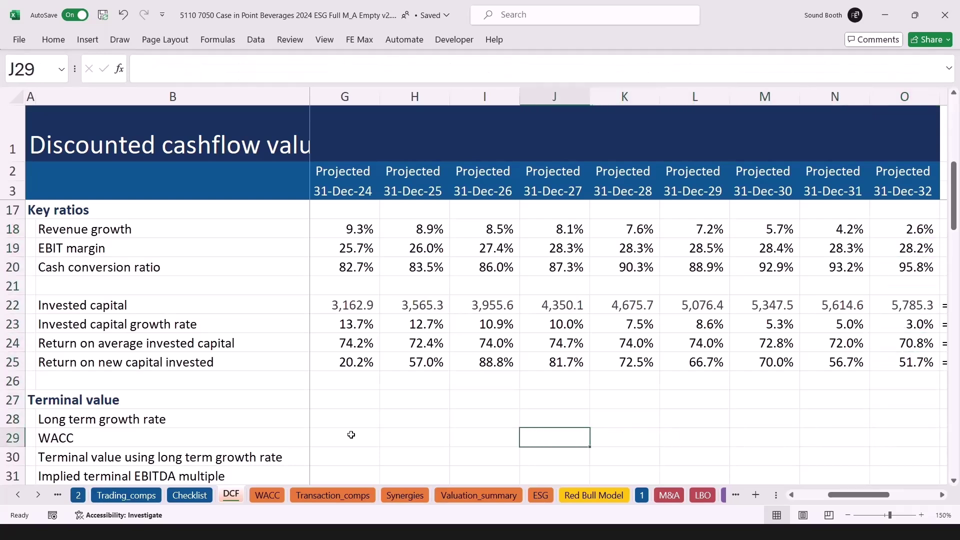
key("Left")
key("Left")
key("Left")
key("Left")
key("Left")
key("Right")
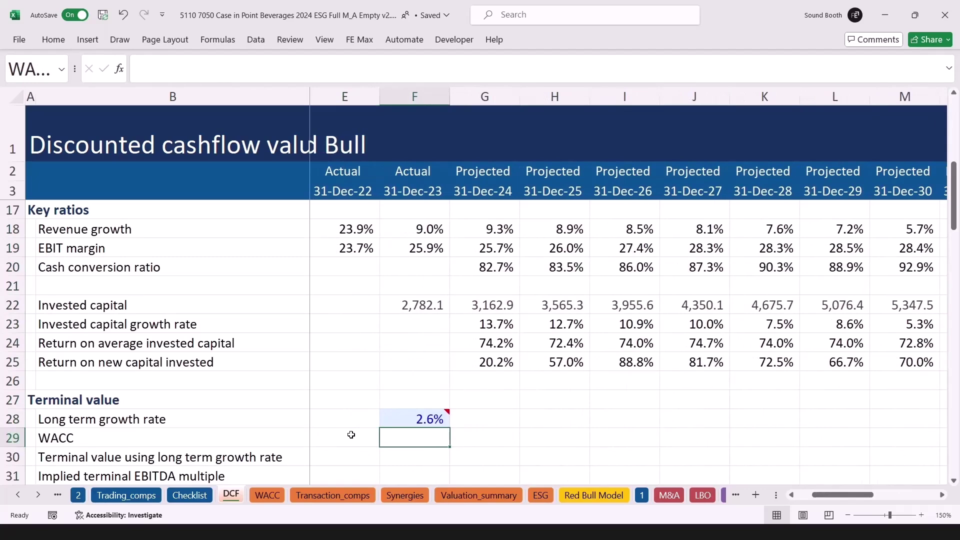
type("=")
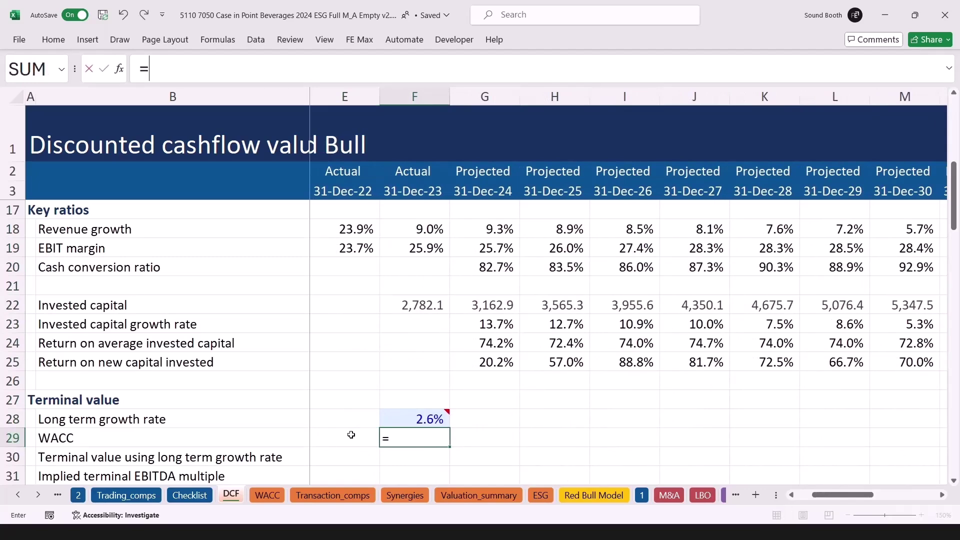
key("ctrl+Page_Down")
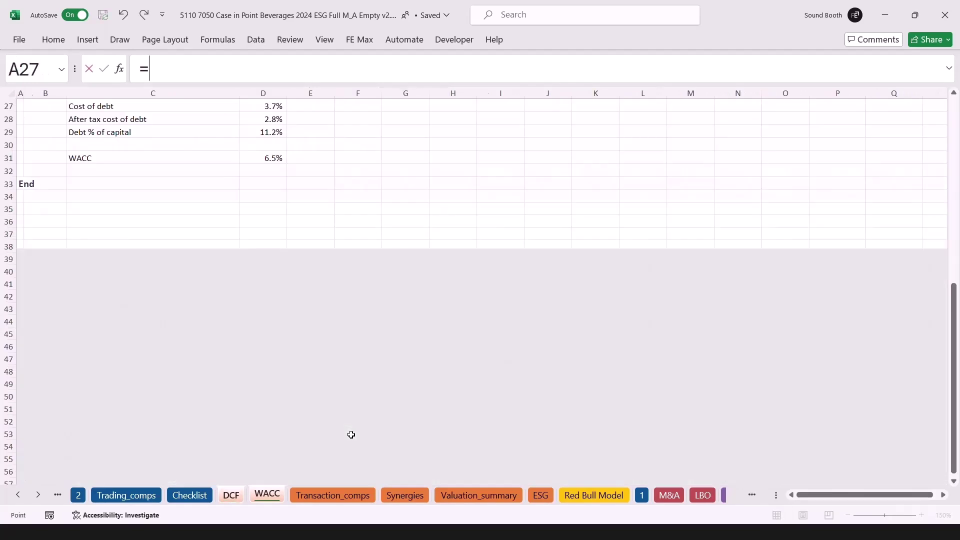
key("Down")
key("Down")
key("Right")
key("Right")
key("Right")
key("Right")
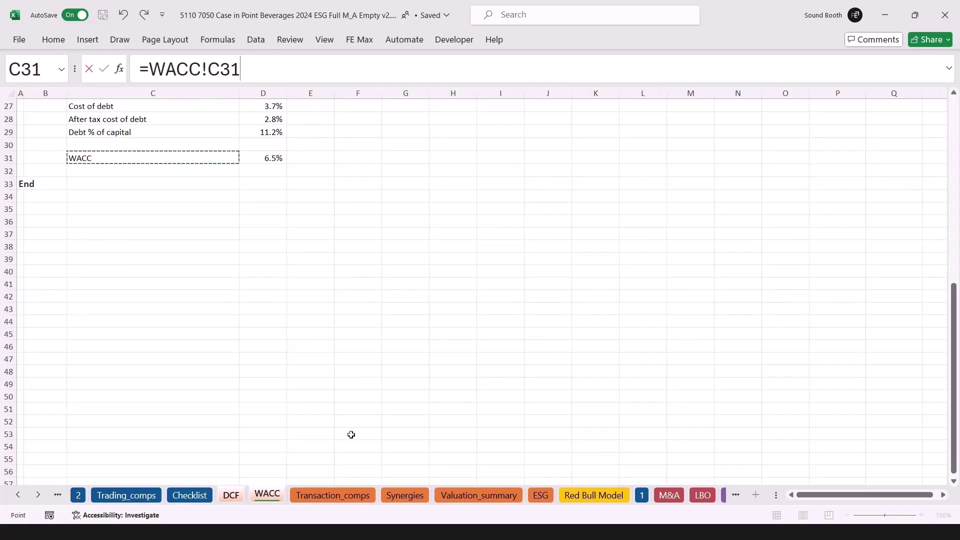
key("Left")
key("Return")
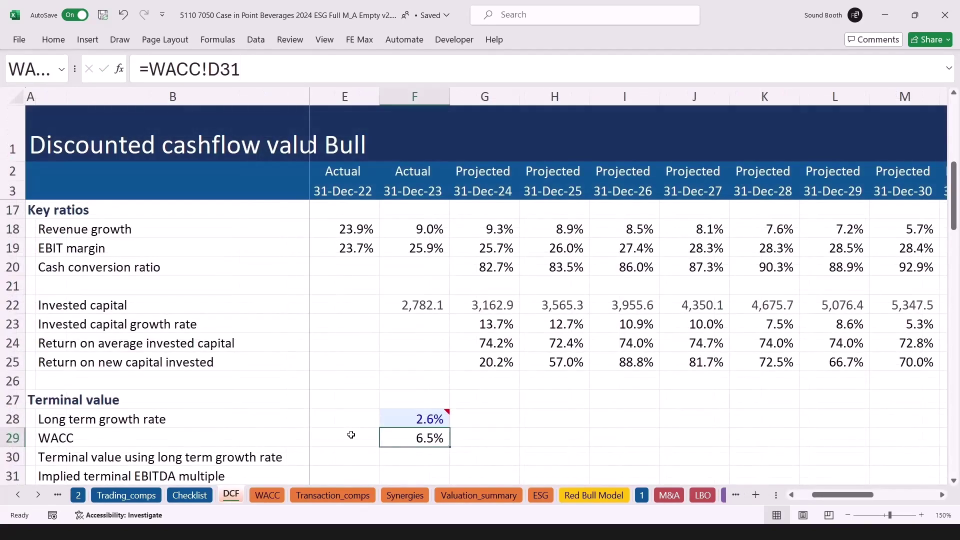
key("Right")
key("ctrl+shift+f")
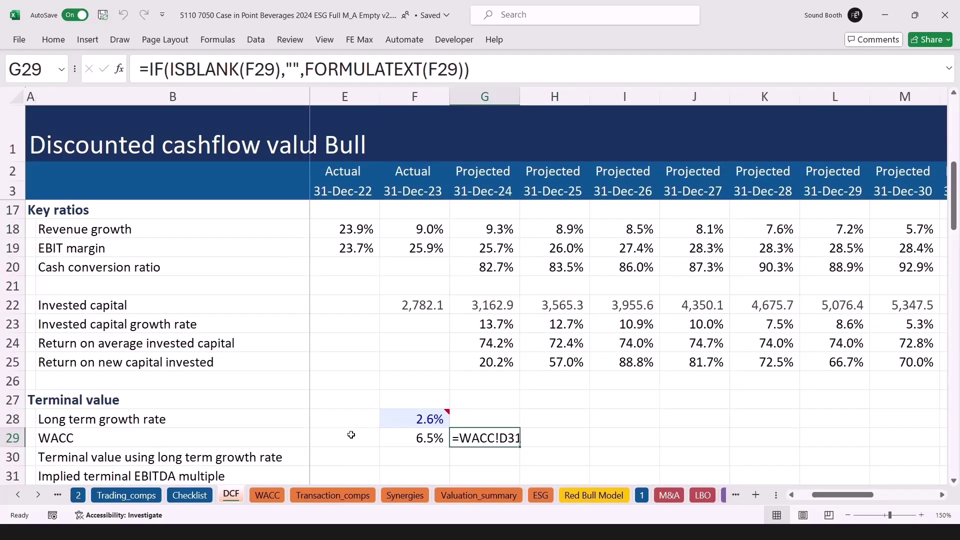
- Begin the terminal value formula in O30 with the 31-Dec-32 unlevered free cash flow grown by the long term rate, =O15*(1+ltg)
key("Down")
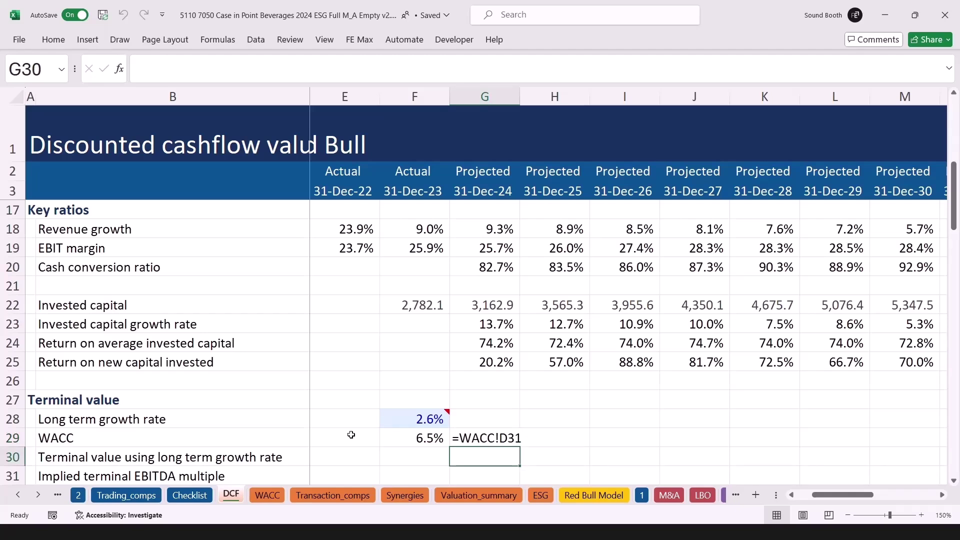
key("Right")
key("Right")
key("Right")
key("Right")
key("Right")
key("Right")
key("Right")
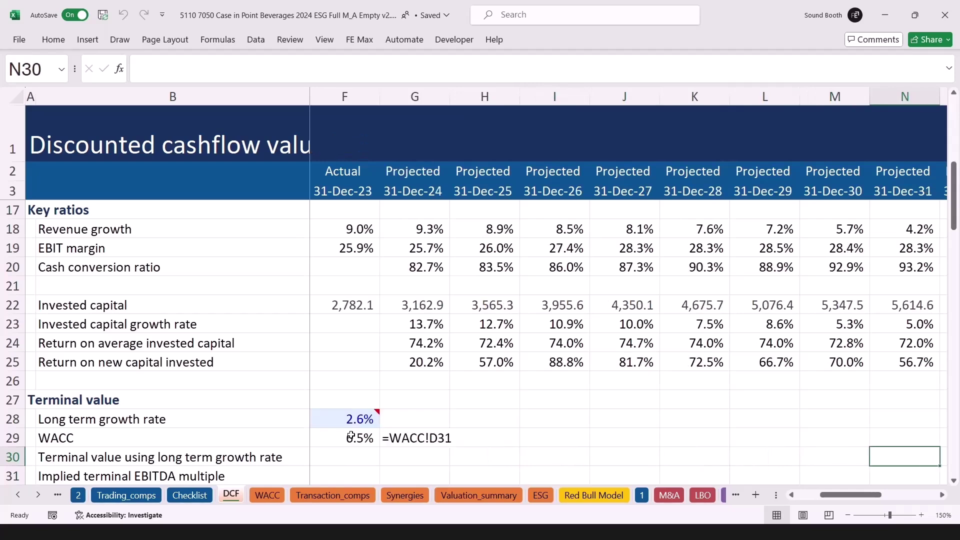
key("Right")
type("=")
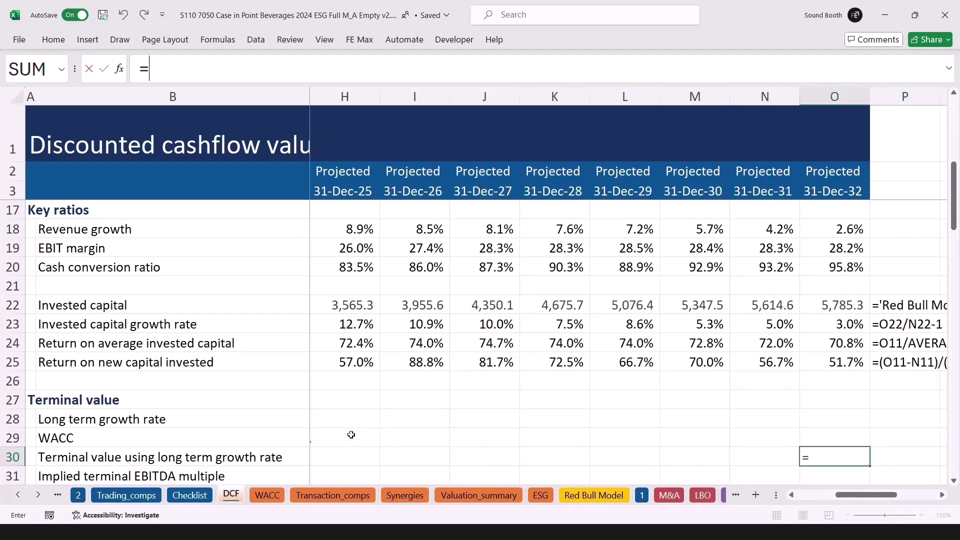
key("Up")
key("Up")
key("Up")
key("Up")
key("Up")
key("Up")
key("Up")
key("Up")
key("Up")
key("Up")
key("Up")
key("Up")
key("Up")
key("Up")
key("Up")
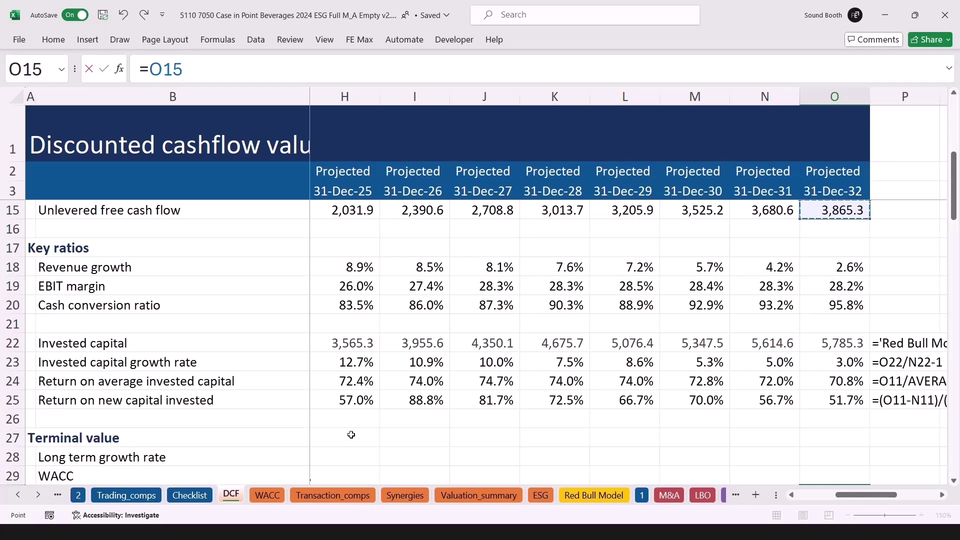
type("*(")
type("1+")
key("Up")
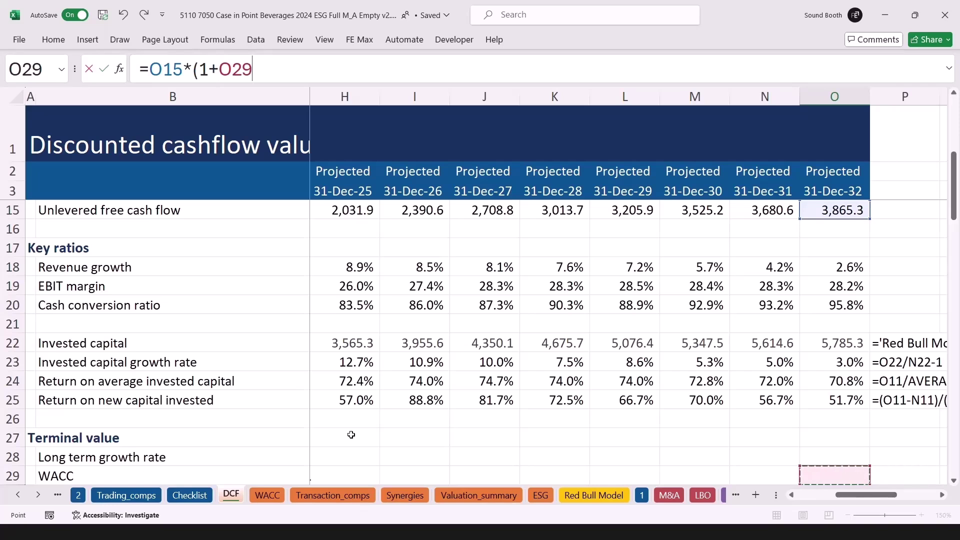
key("Up")
key("ctrl+Left")
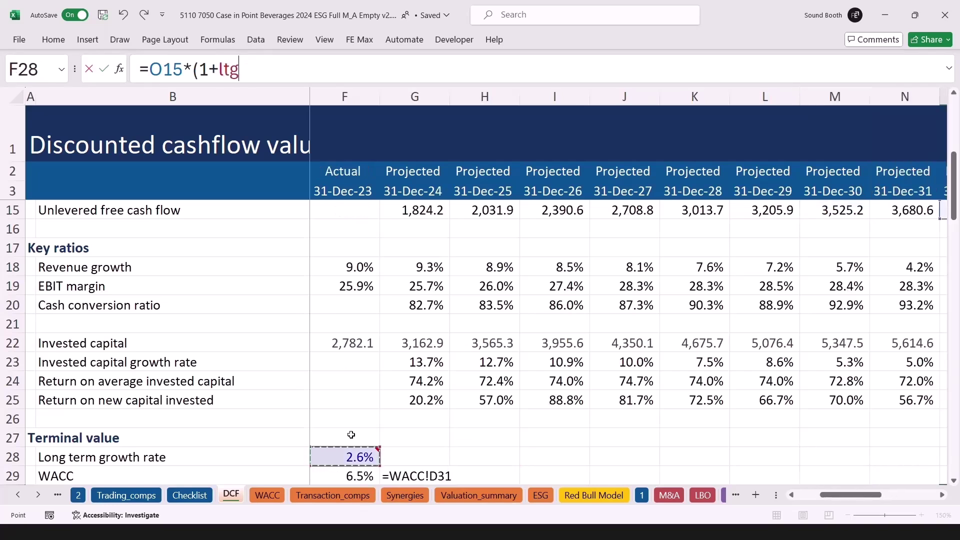
- Complete the terminal value formula in O30 by dividing by WACC less the long term growth rate, (WACC-ltg)
type(")/(")
key("Down")
key("Right")
key("Right")
key("Right")
key("Right")
key("Right")
key("Right")
key("Right")
key("Right")
key("Right")
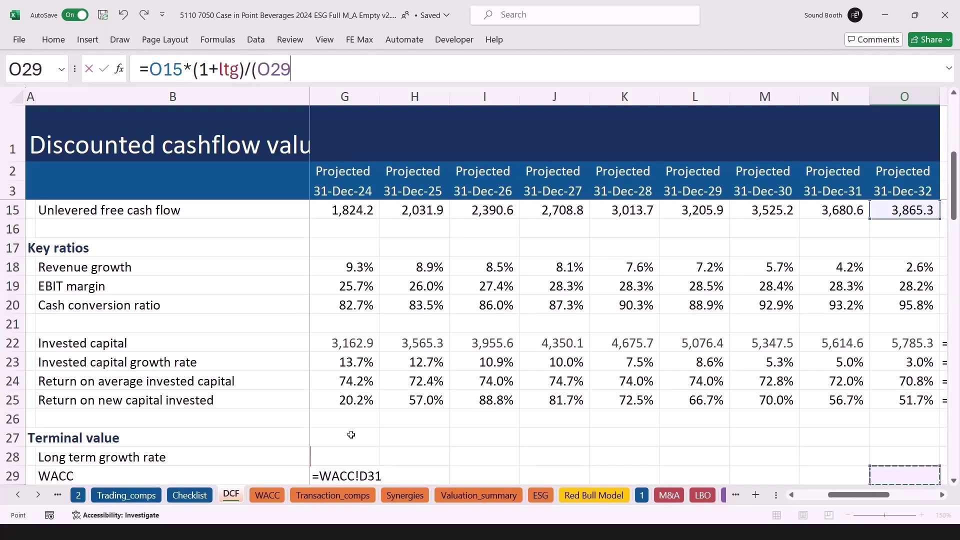
key("Left")
key("Left")
key("Left")
key("Left")
key("Left")
key("Left")
key("Left")
key("Left")
key("Left")
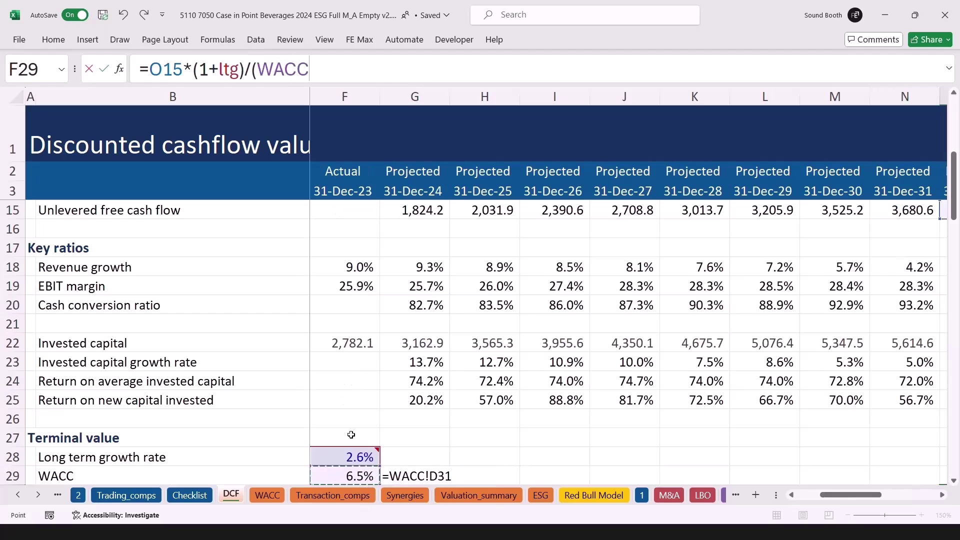
type("-")
key("Up")
key("Up")
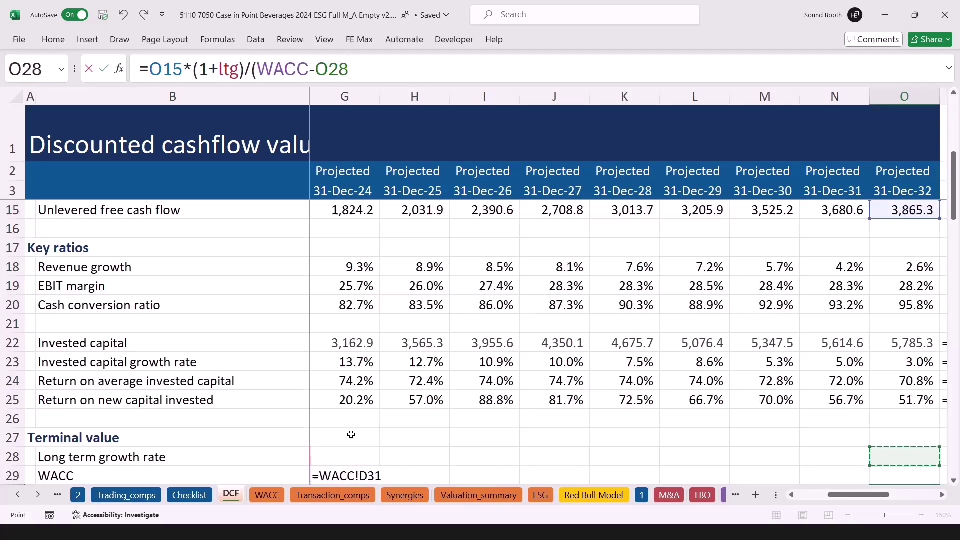
key("Left")
key("Left")
key("Left")
key("Left")
key("Left")
key("Left")
key("Left")
key("Left")
key("Left")
type(")")
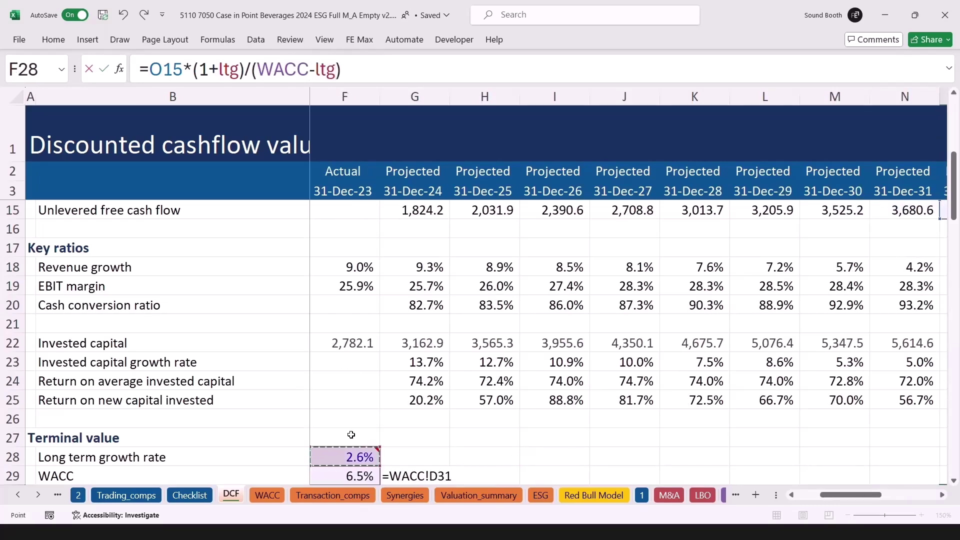
key("ctrl+Return")
- Display the formula text of the terminal value calculation in P30
key("Right")
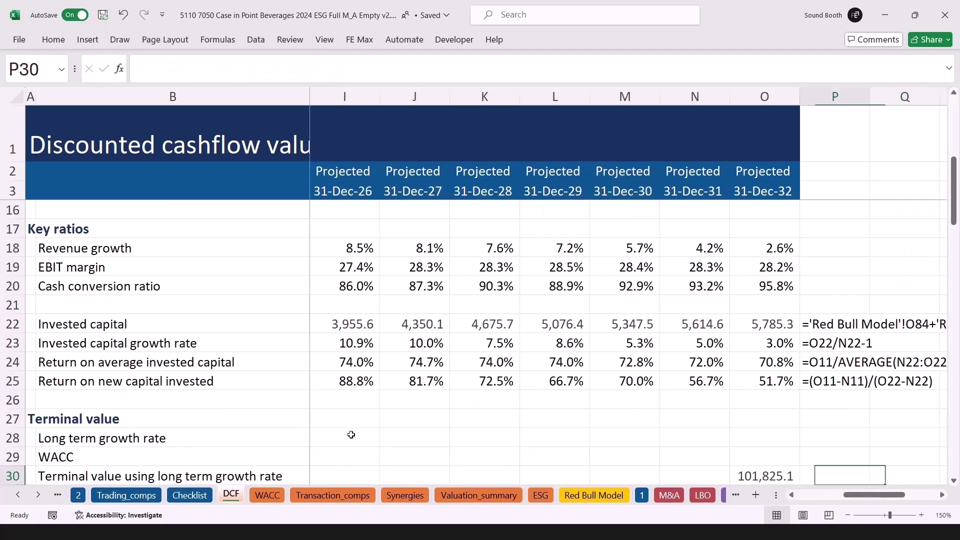
scroll(351, 434, "down", 1)
key("ctrl+shift+f")
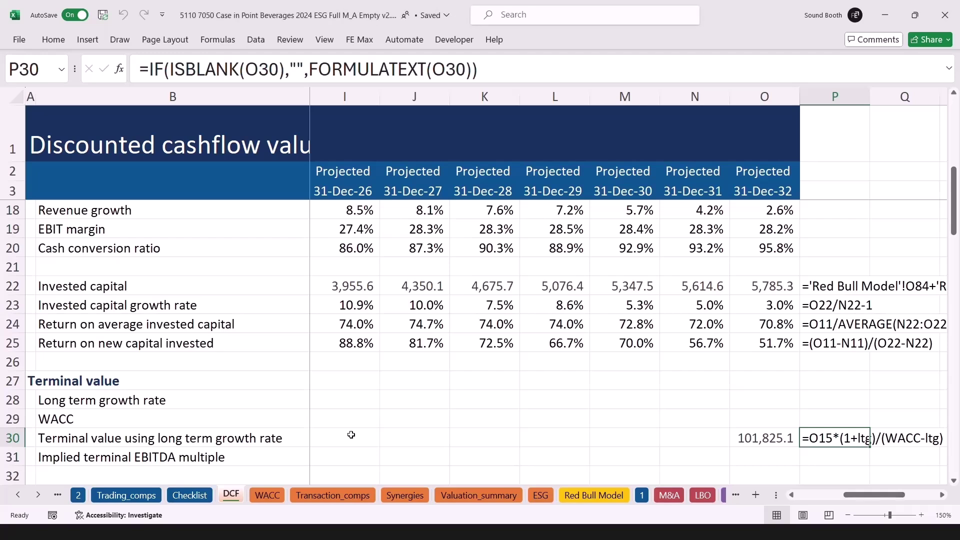
- Change the label in B31 to "Implied terminal EBITDA LTM multiple"
key("Left")
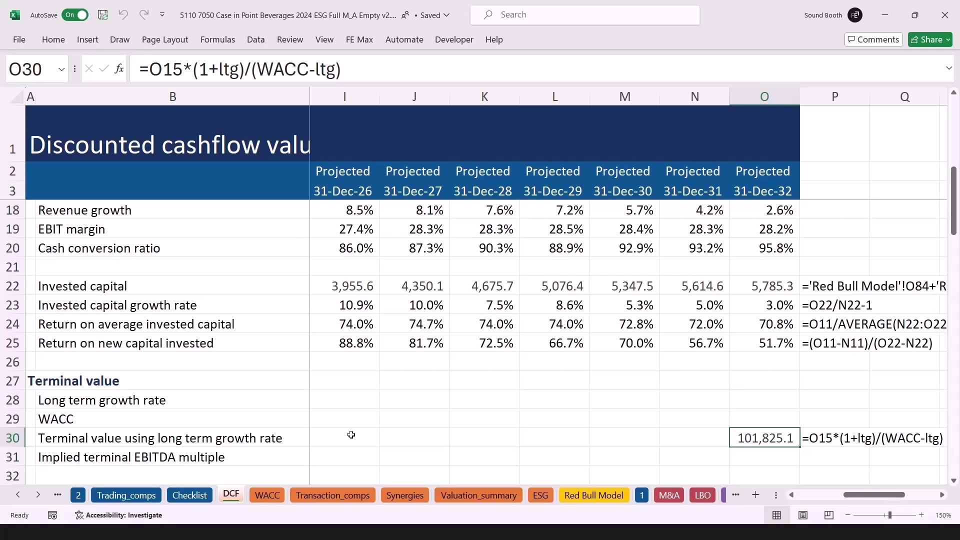
key("Down")
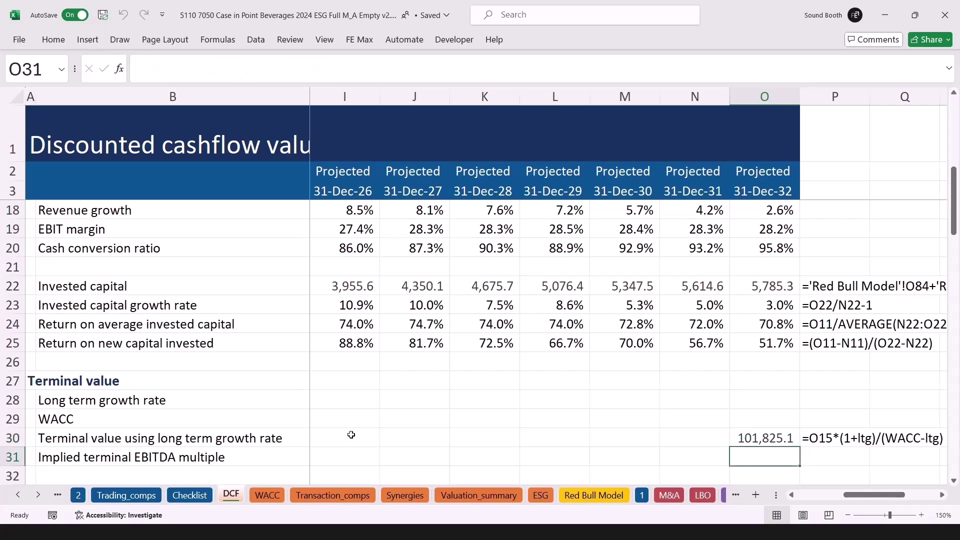
key("ctrl+Left")
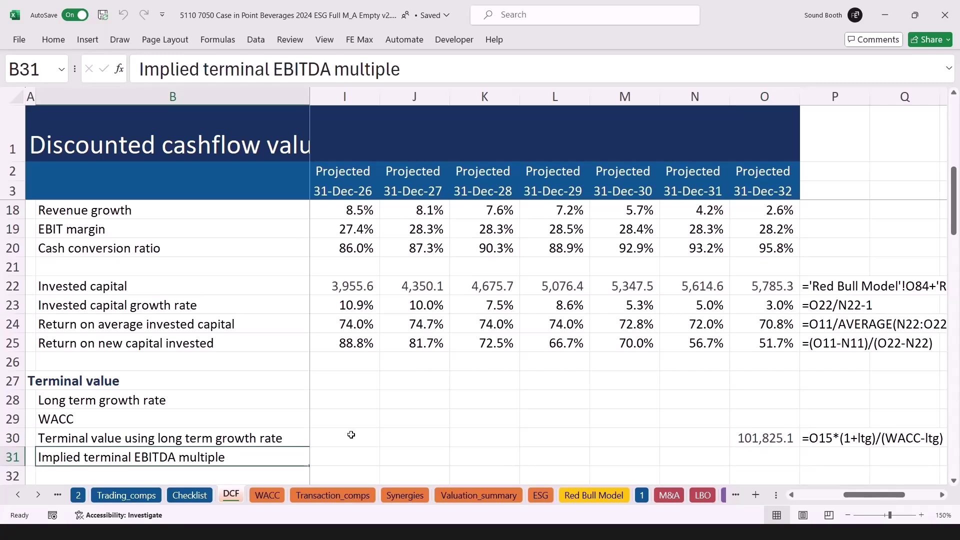
key("F2")
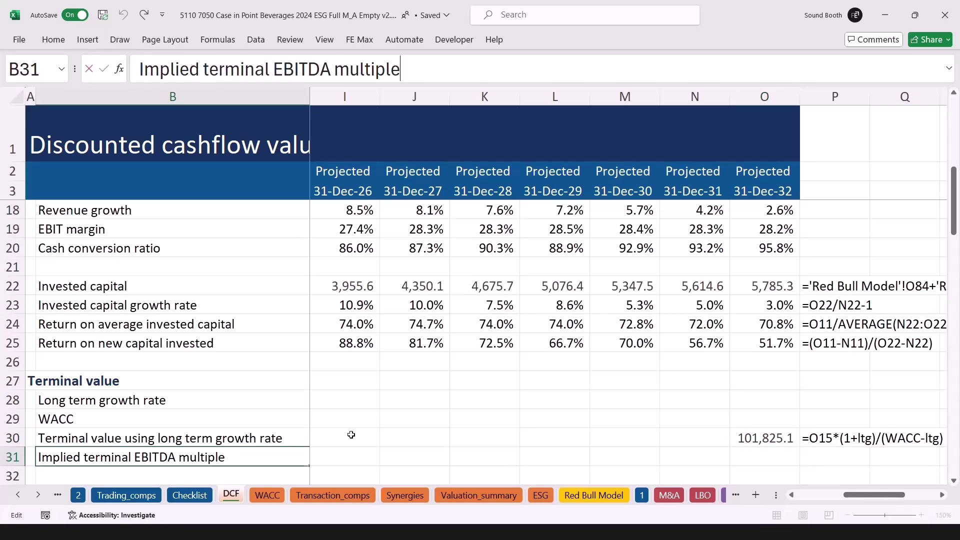
key("ctrl+Left")
type("LTM")
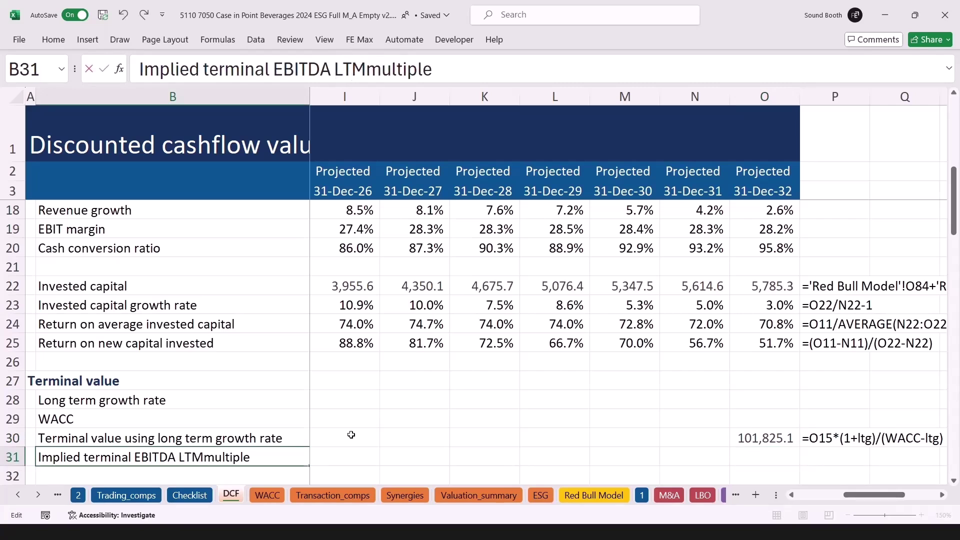
key("ctrl+Return")
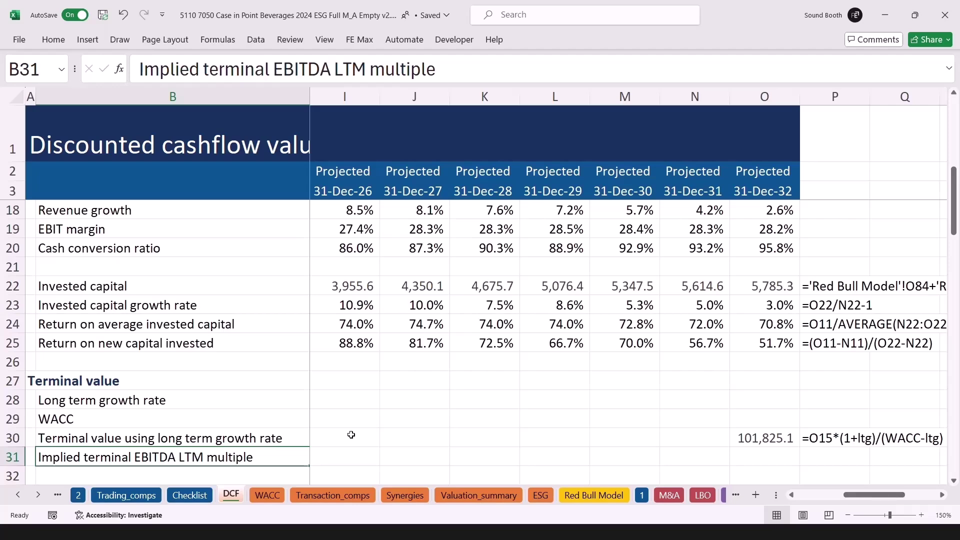
- Enter the note "Mid year=>" in N30 beside the terminal value
key("Right")
key("Right")
key("Right")
key("Right")
key("Right")
key("Right")
key("Right")
key("Right")
key("Right")
key("Right")
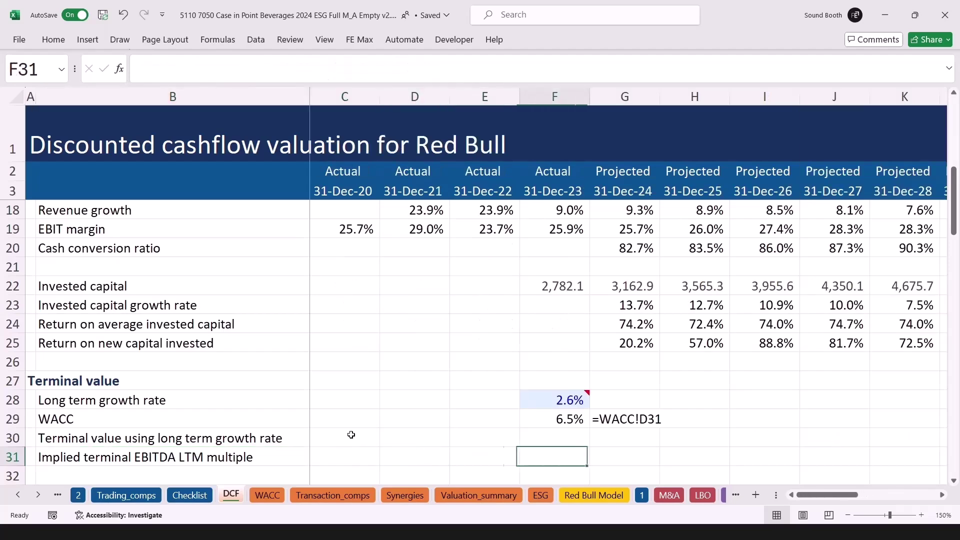
key("Right")
key("Right")
key("Right")
key("Right")
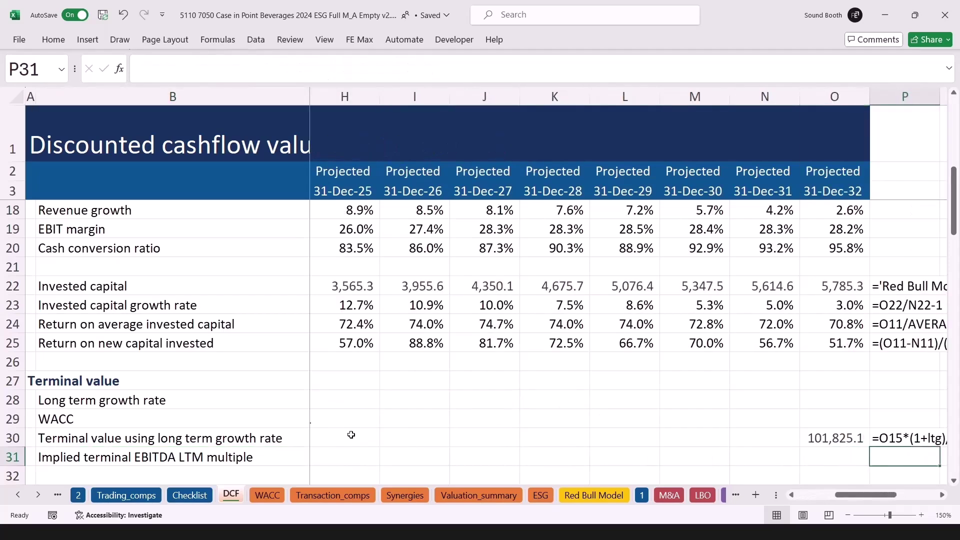
key("Left")
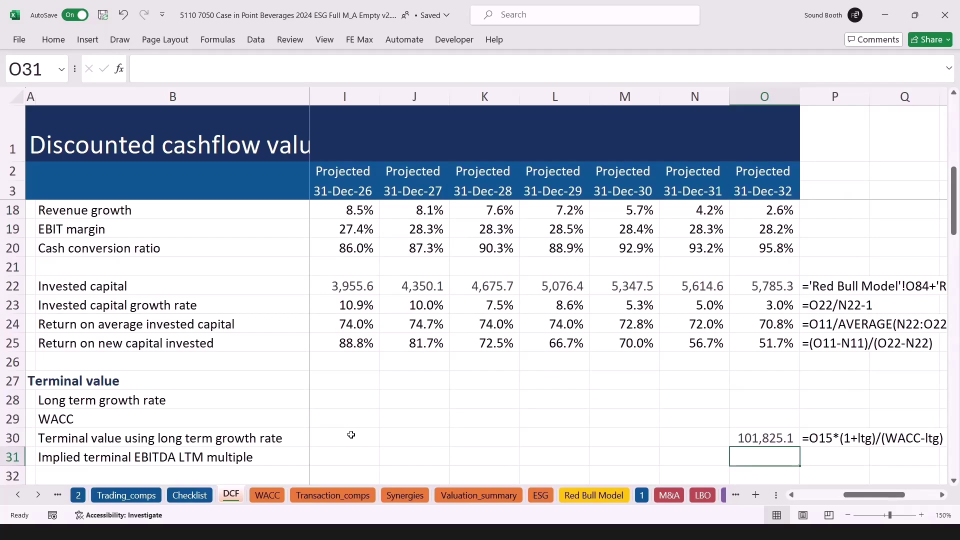
key("Up")
key("Left")
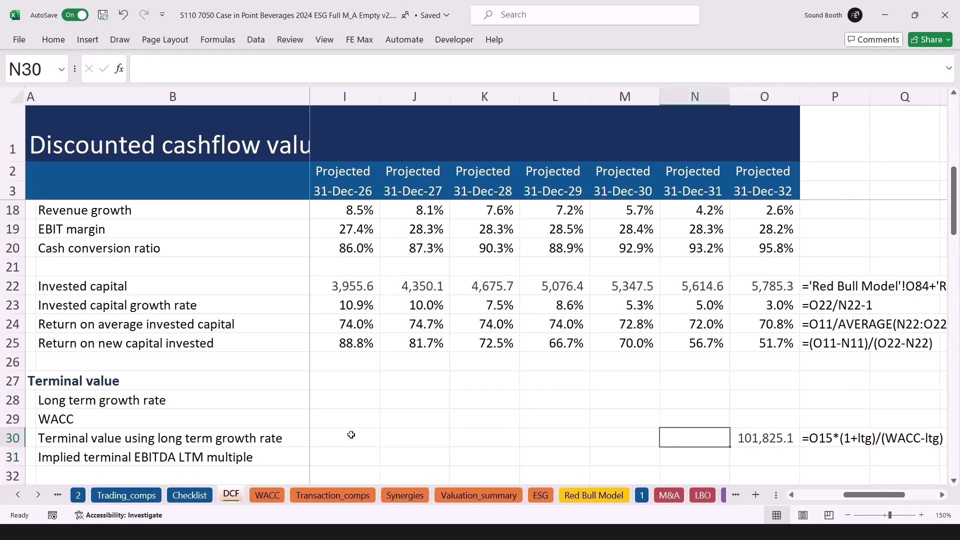
type("Mid year")
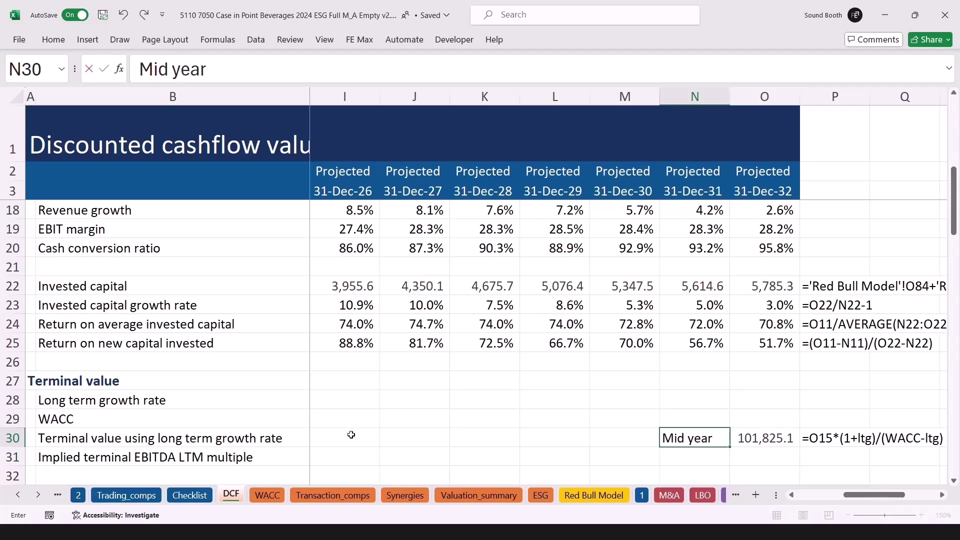
type("=>")
key("ctrl+Return")
- Enter the formula =O30*(1+WACC)^0.5 in O31 to adjust the mid-year terminal value to year end
key("Right")
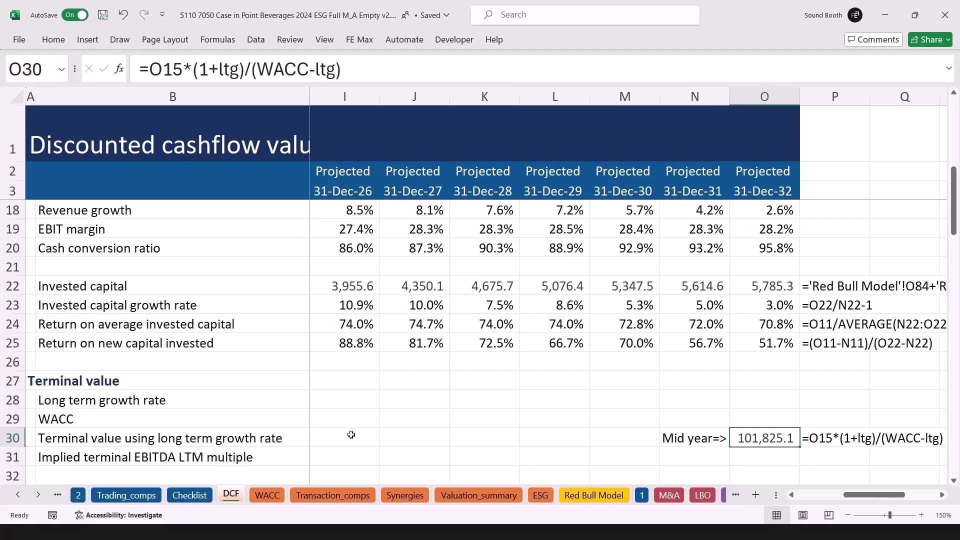
key("Down")
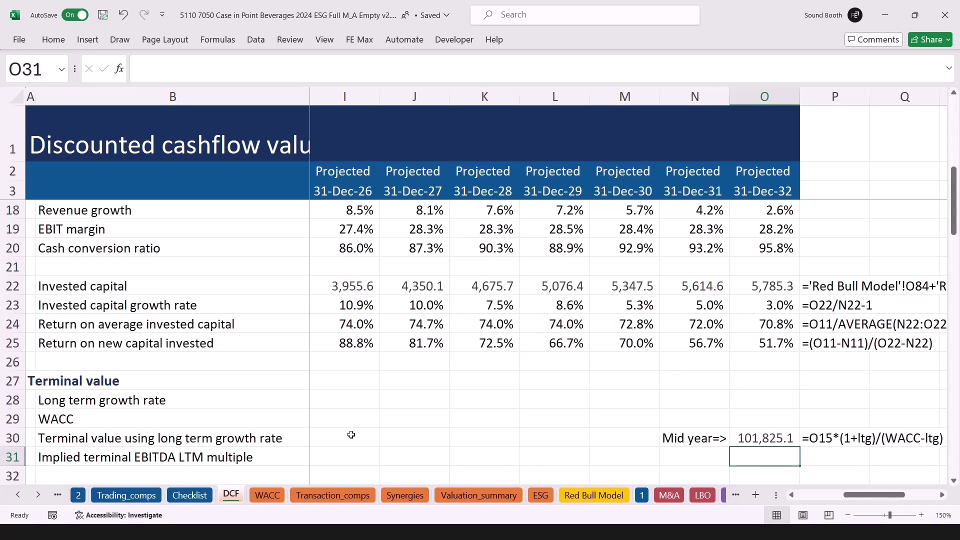
type("=")
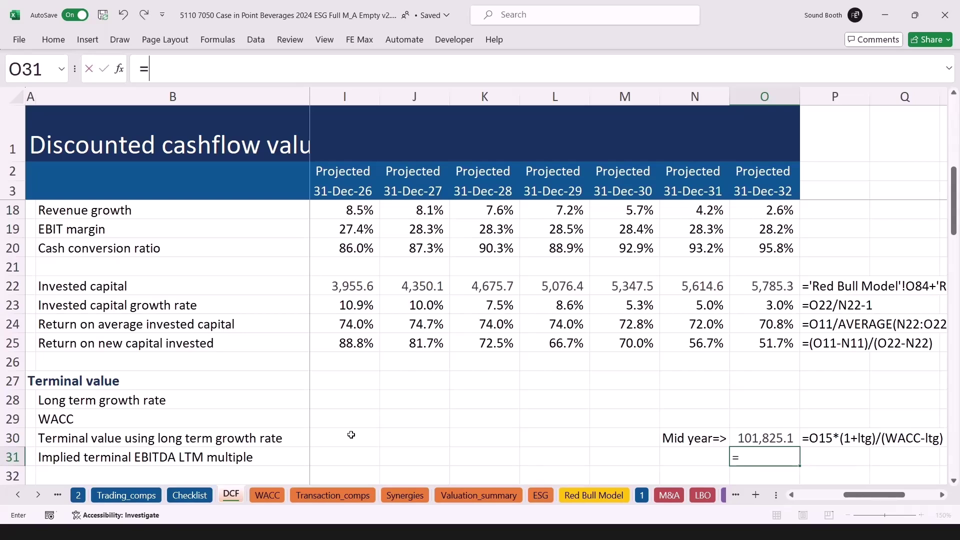
key("Up")
type("*(1+")
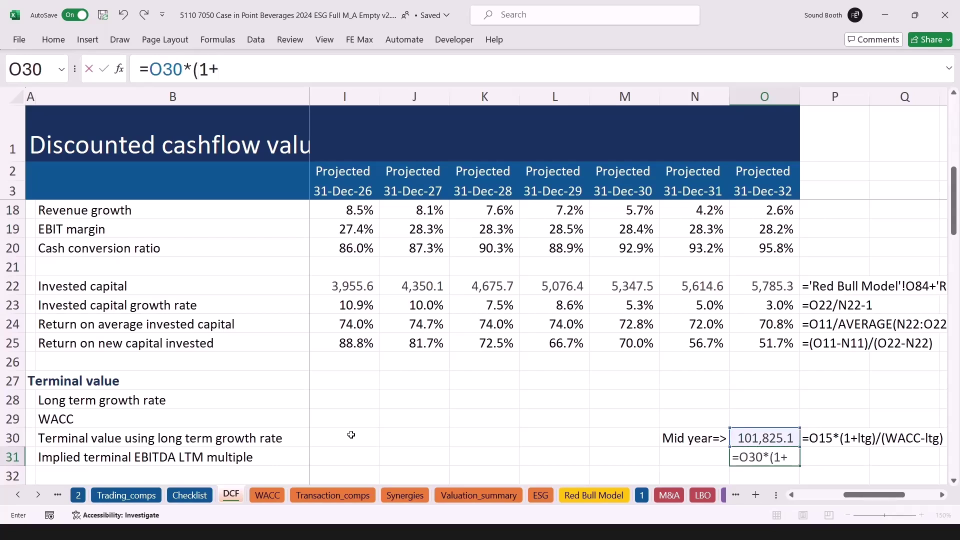
key("Up")
key("Up")
key("Left")
key("Left")
key("Left")
key("Left")
key("Left")
key("Left")
key("Left")
key("Left")
key("Left")
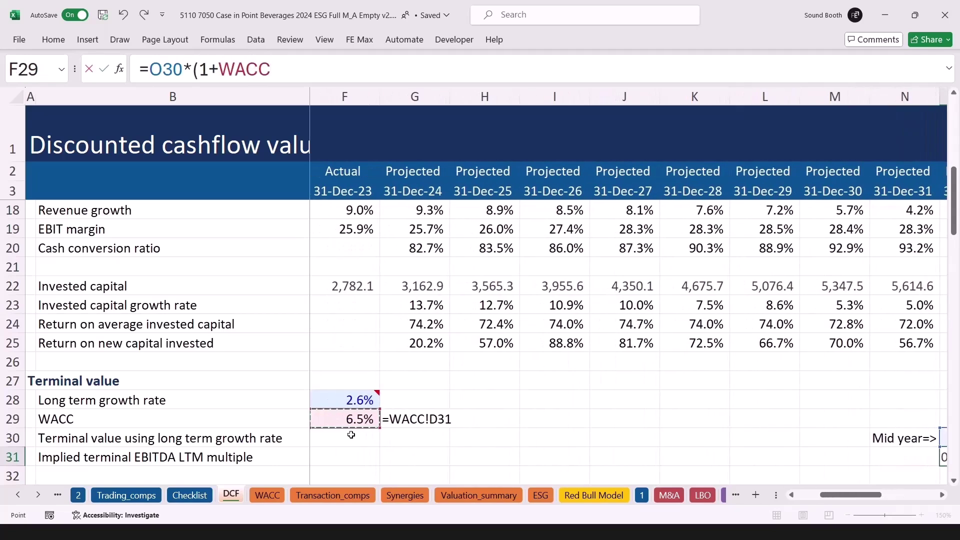
type(")^0.5")
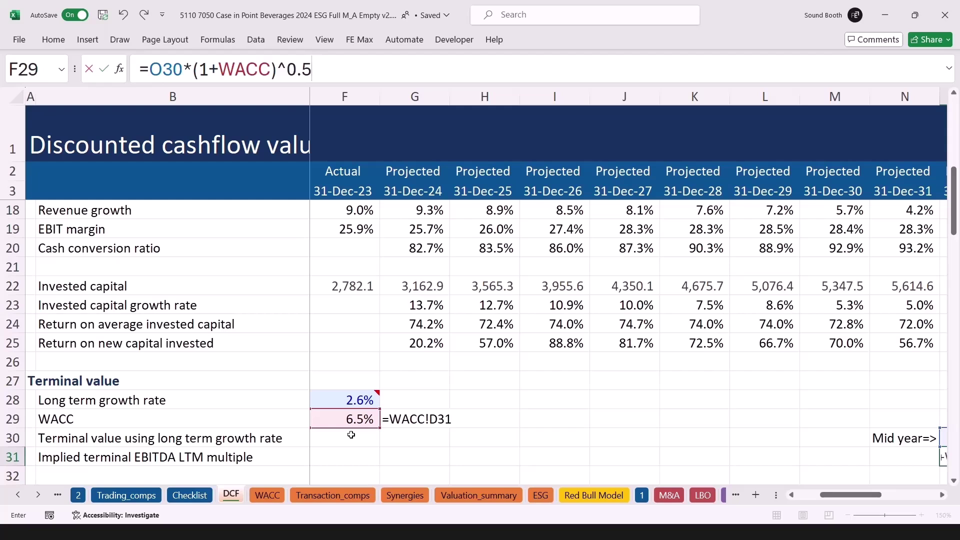
key("ctrl+Return")
- Autofit the width of column O to the value in O31
key("alt+h")
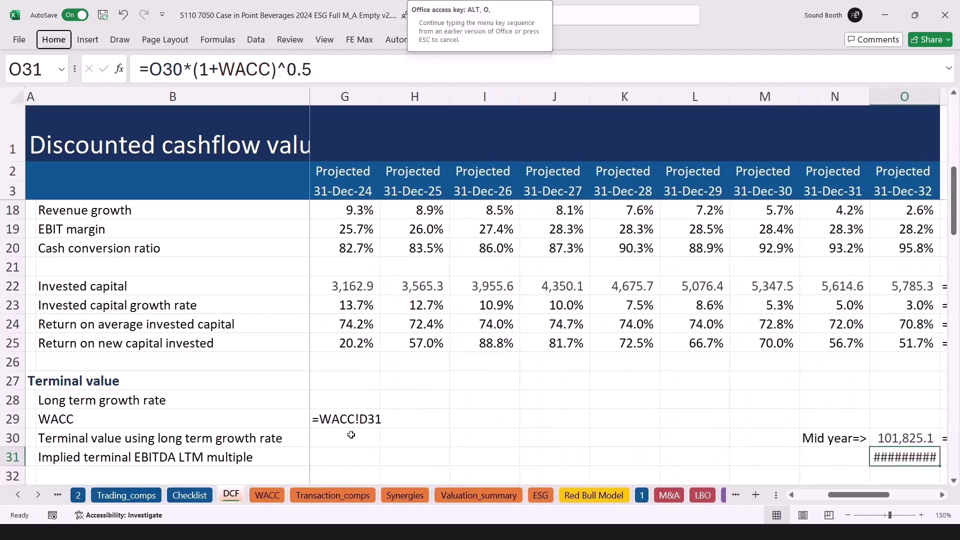
key("o")
key("i")
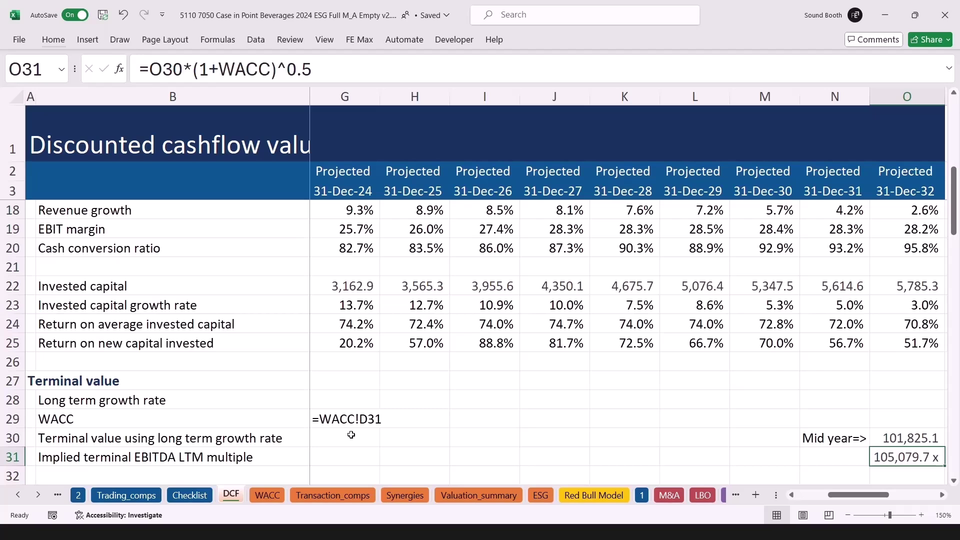
- Extend the O31 formula by dividing by the final-year EBITDA in O7, giving =O30*(1+WACC)^0.5/O7
key("F2")
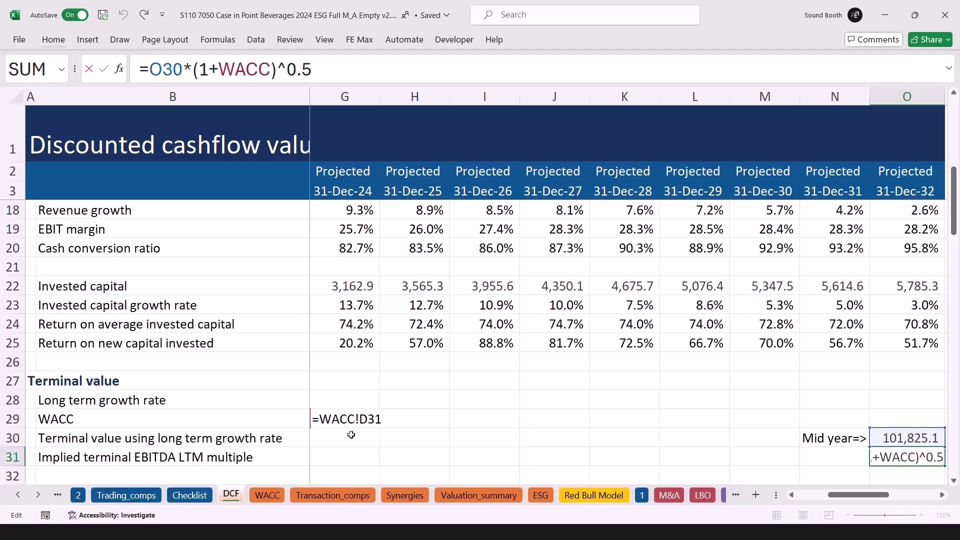
type("/")
key("Up")
key("Up")
key("Up")
key("Up")
key("Up")
key("Up")
key("Up")
key("Up")
key("Up")
key("Up")
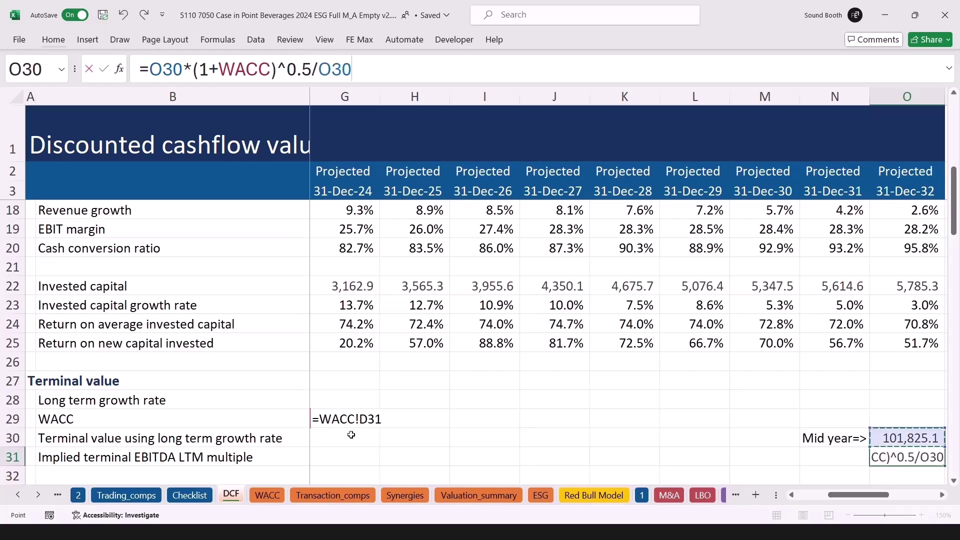
key("Up")
key("Up")
key("Up")
key("Up")
key("Up")
key("Up")
key("Up")
key("Up")
key("Up")
key("Up")
key("Up")
key("Up")
key("Up")
key("Up")
key("Up")
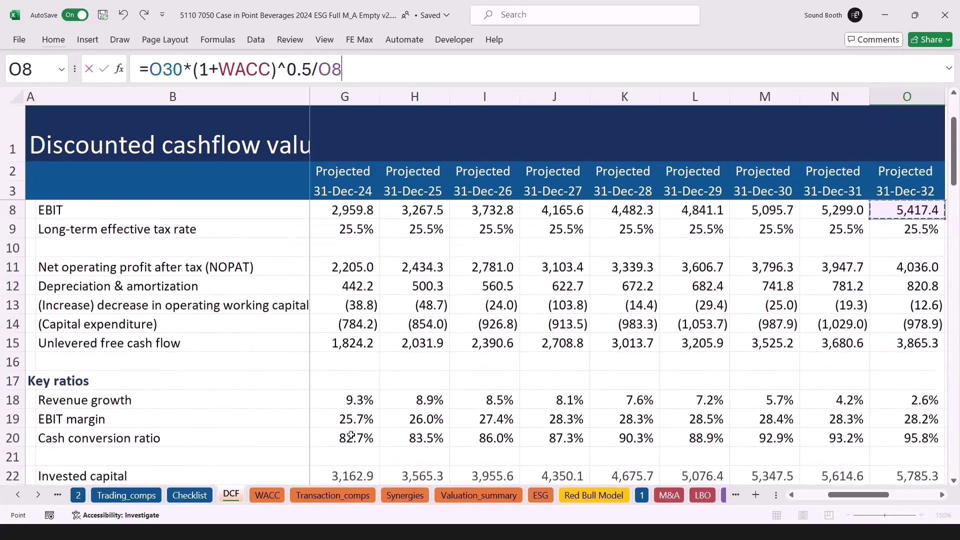
key("Down")
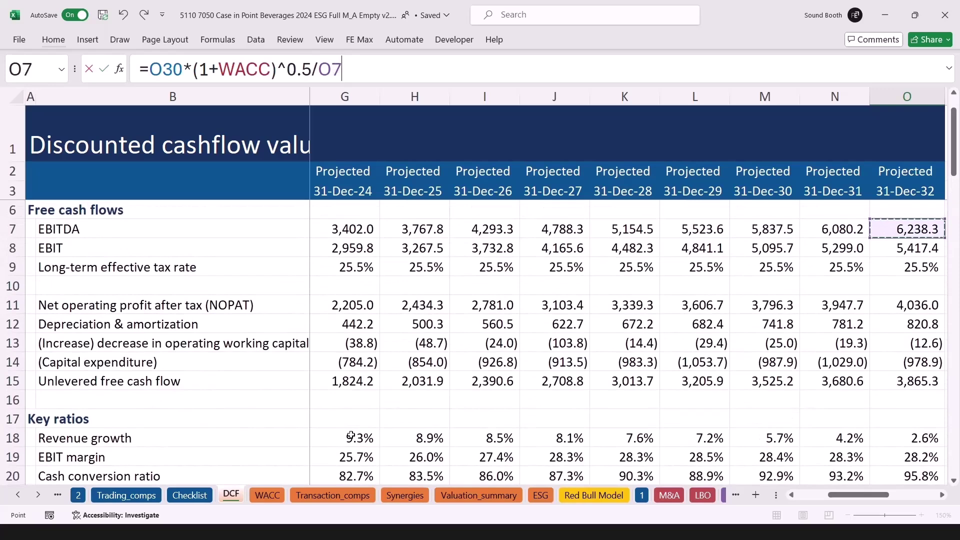
key("Return")
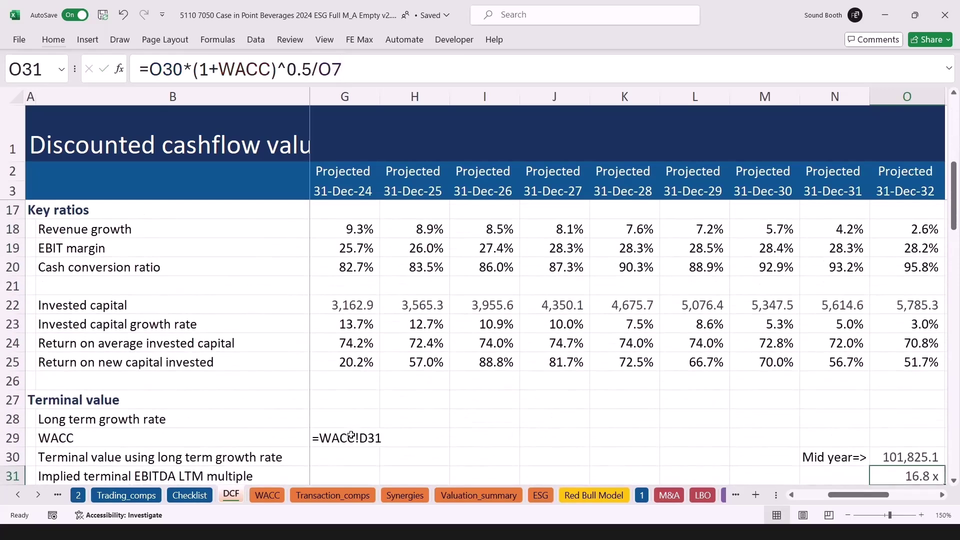
- Copy the formula text display from P30 down to P31 beside the implied terminal multiple
key("Up")
key("Right")
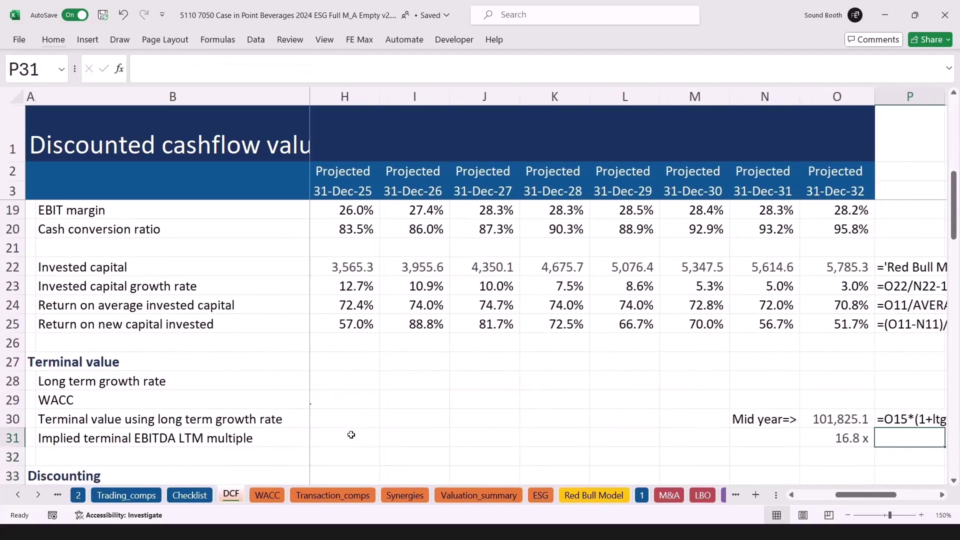
key("ctrl+d")
key("Right")
key("Right")
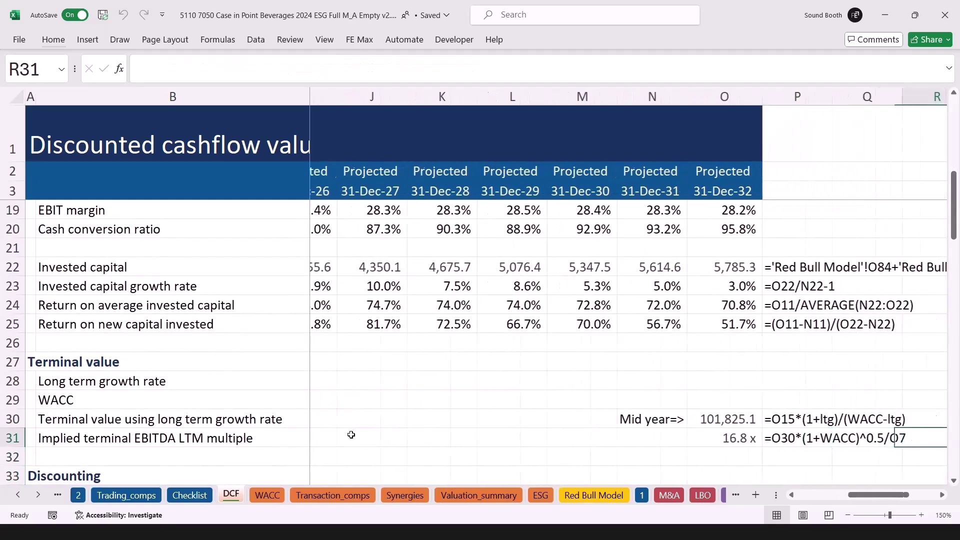
key("Left")
key("Left")
key("Left")
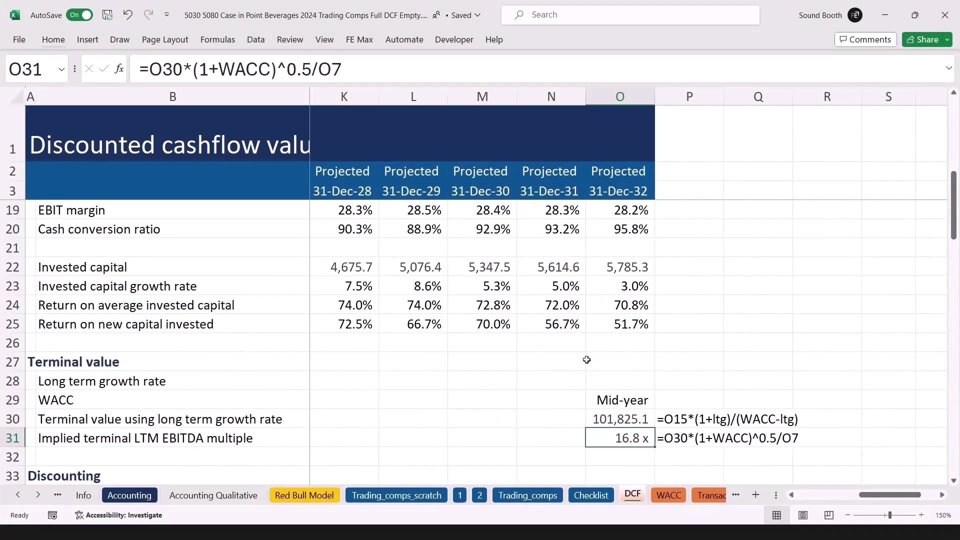
- Enter 0.5 in G34 as the mid-year discounting period for 31-Dec-24
key("Down")
key("Down")
key("Down")
key("Down")
key("Down")
key("Down")
key("Down")
key("Up")
key("Up")
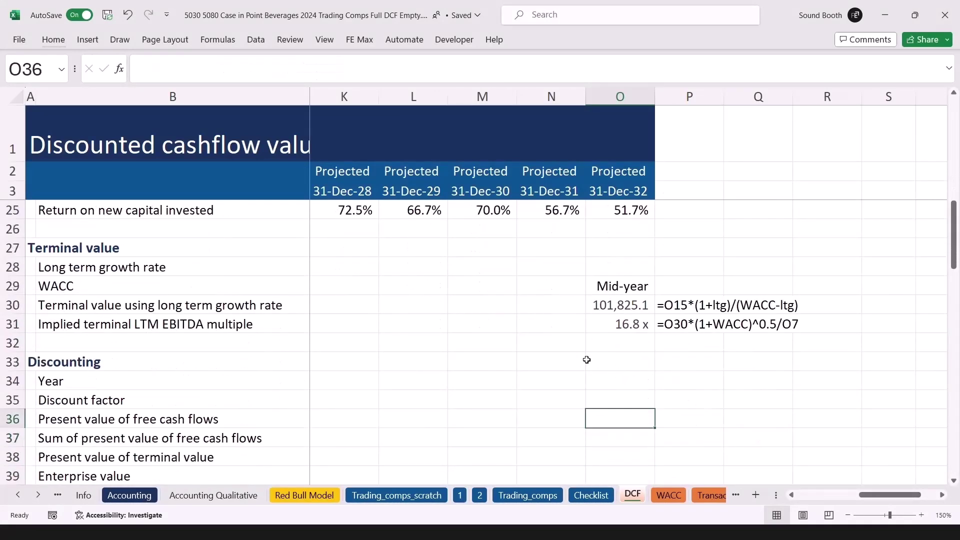
key("Up")
key("Left")
key("Left")
key("Left")
key("Left")
key("Left")
key("Left")
key("Left")
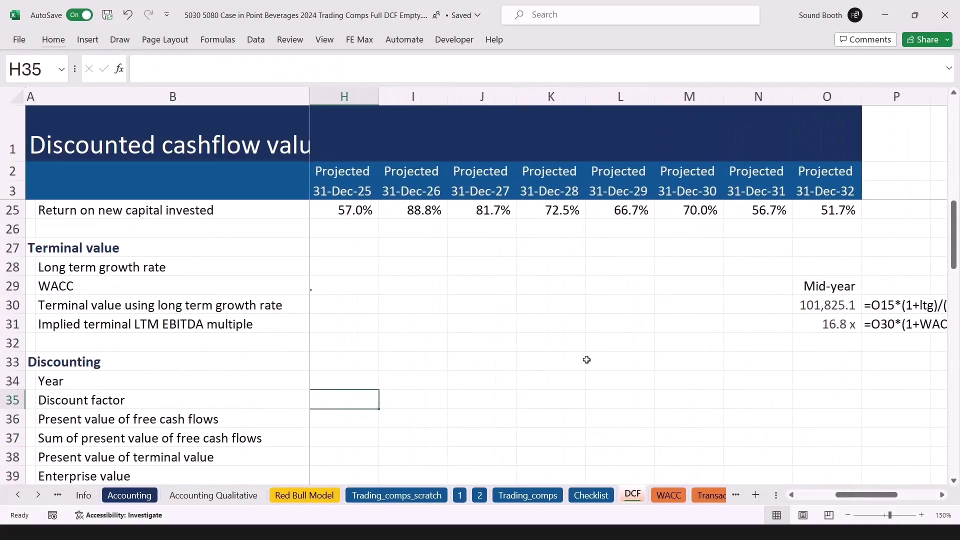
key("Left")
key("Left")
key("Up")
key("Right")
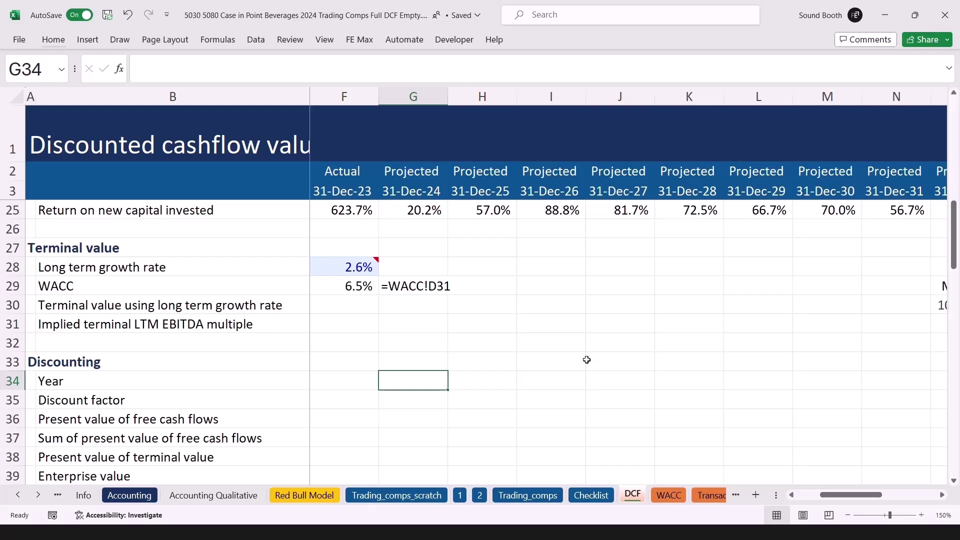
type(".5")
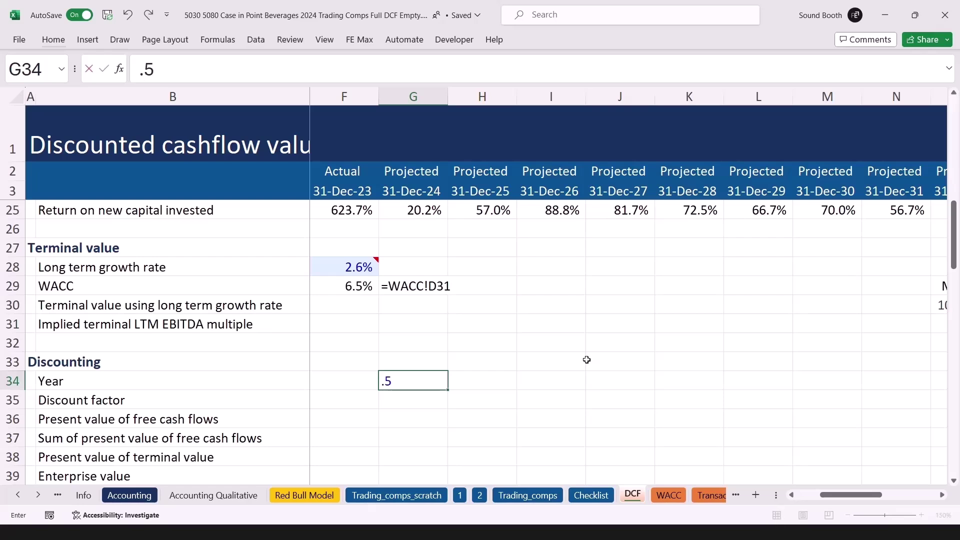
key("ctrl+Return")
- Enter the formula =G34+1 in H34 for the 31-Dec-25 discounting period
key("Right")
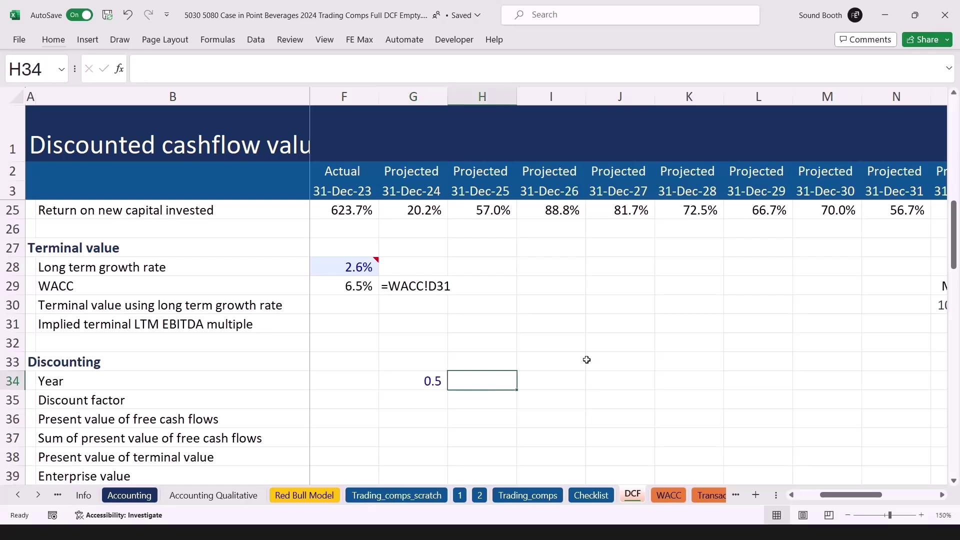
type("=")
key("Left")
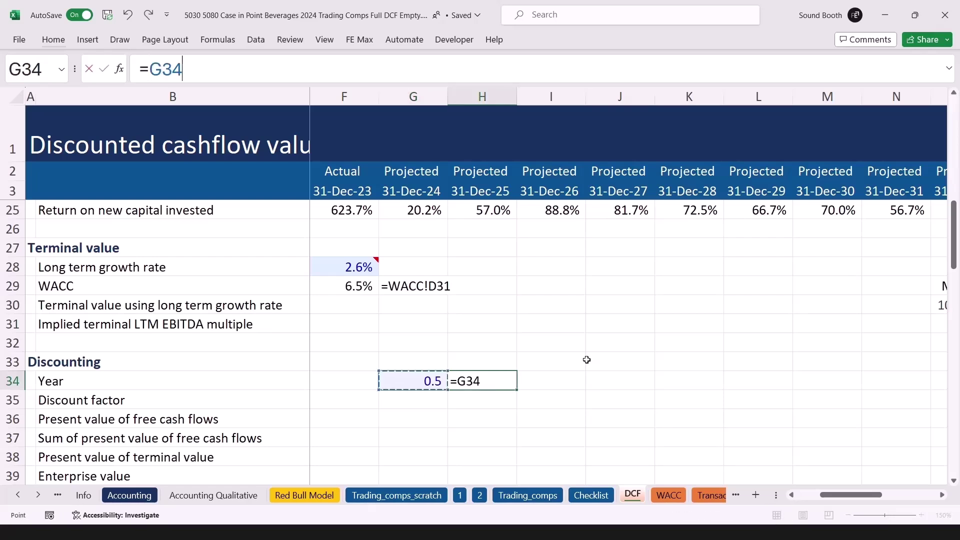
type("+1")
key("ctrl+Return")
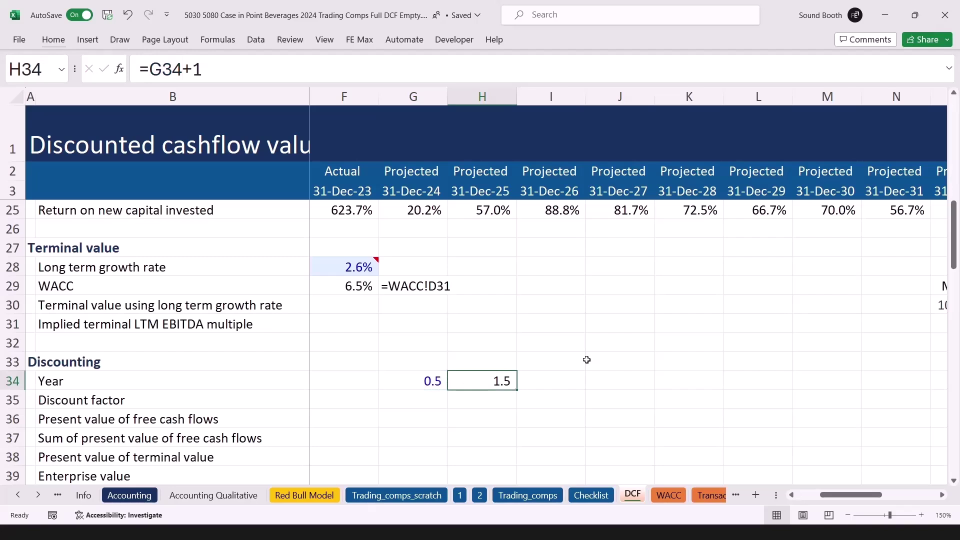
- Fill the Year formula from H34 across the remaining projected years through O34
key("shift+Right")
key("shift+Right")
key("shift+Right")
key("shift+Right")
key("shift+Right")
key("shift+Right")
key("shift+Right")
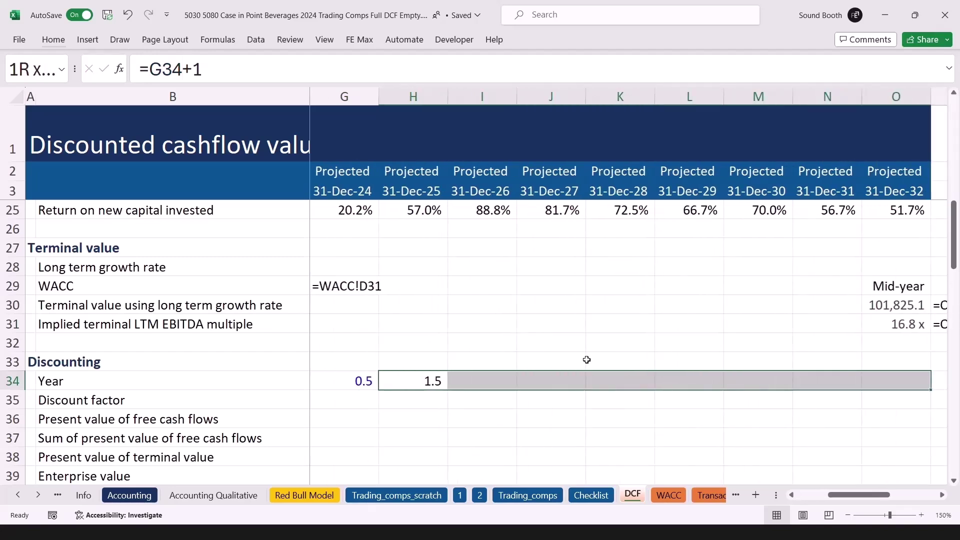
key("ctrl+r")
- Enter the text note "PV = FV/(1+r)^n" in G35 on the Discount factor row
key("Left")
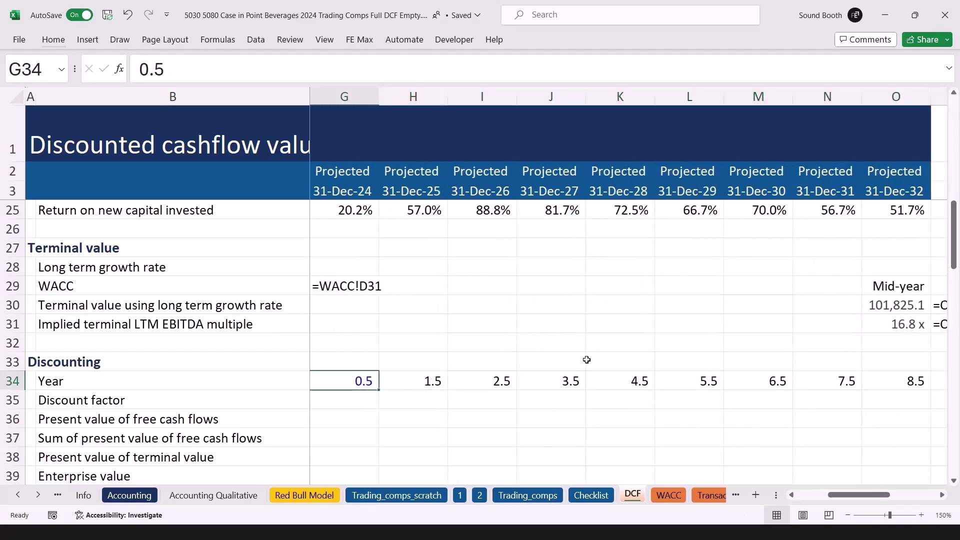
key("Down")
scroll(586, 360, "left", 1)
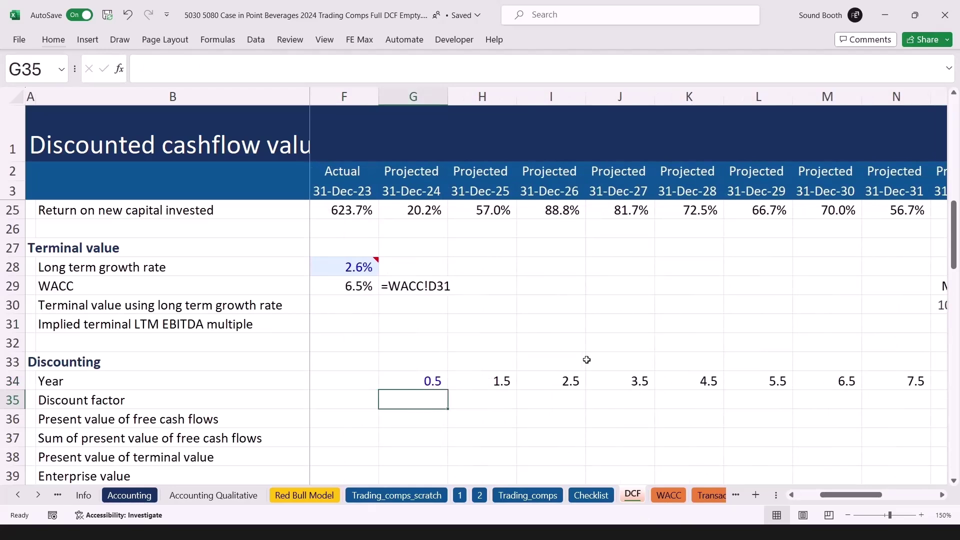
type("'=")
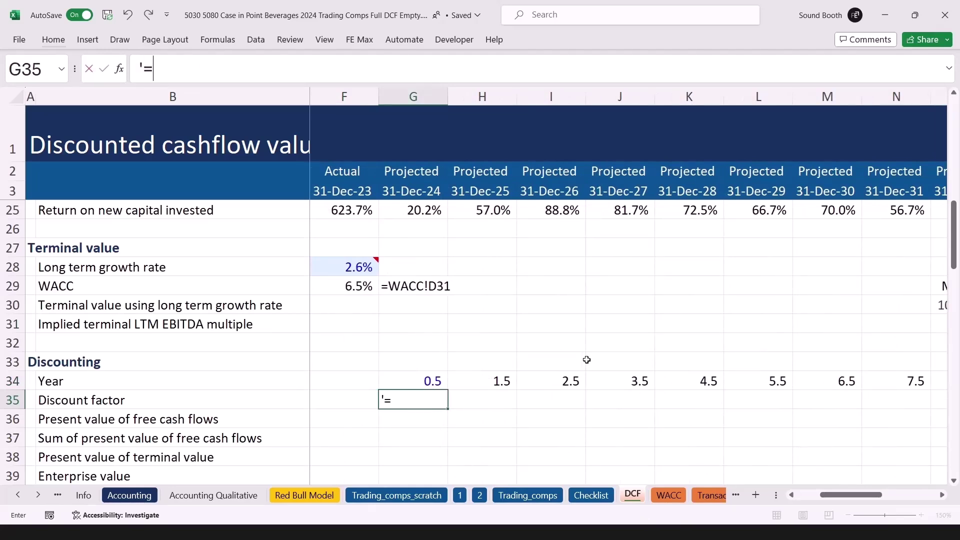
key("BackSpace")
type("PV = FE")
key("BackSpace")
type("V/(")
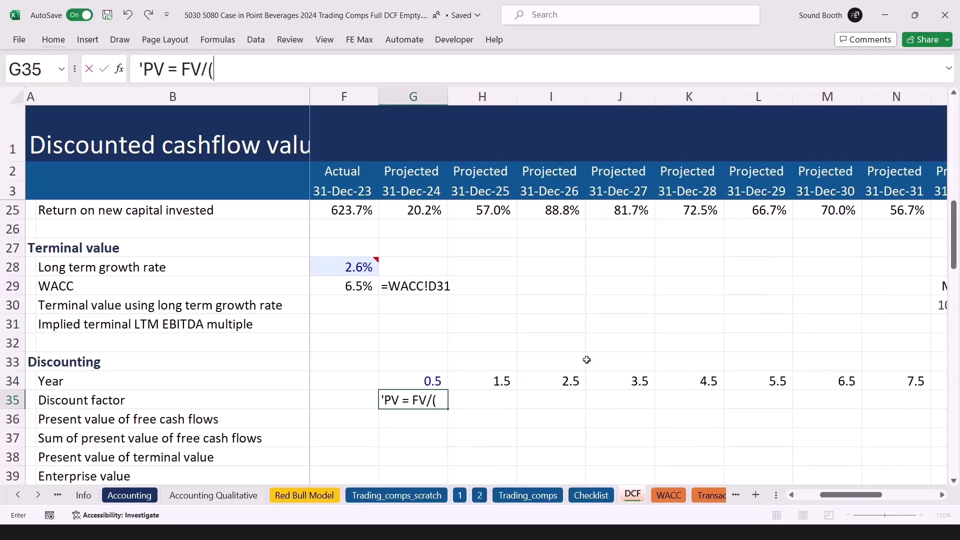
type("1+r)")
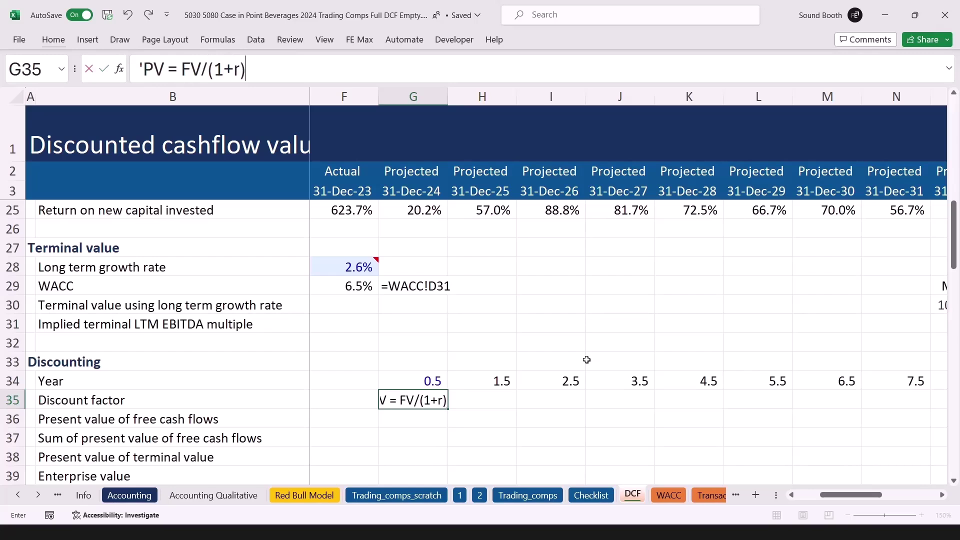
type("^n")
key("ctrl+Return")
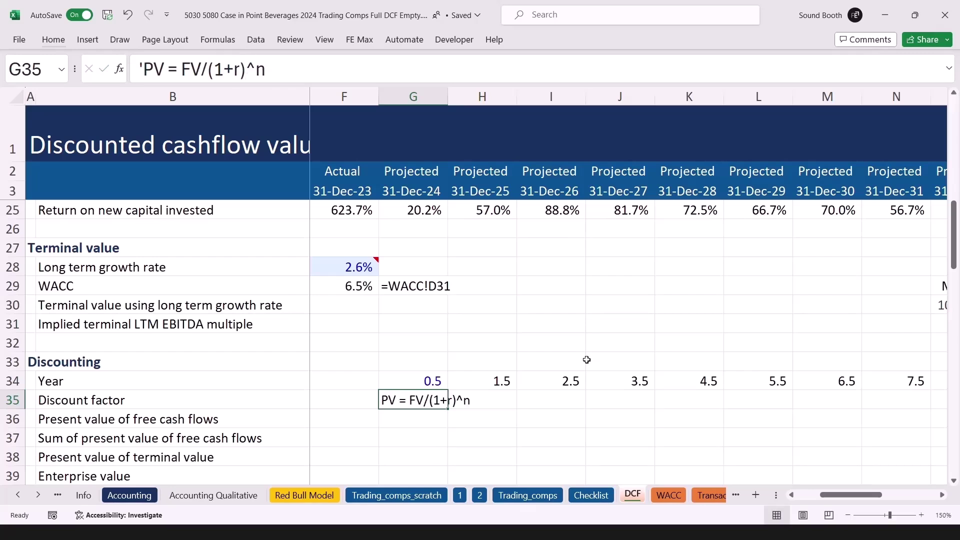
- Enter the rearranged text note "PV = FV * 1/(1+f)^n" in I35 on the Discount factor row
key("Right")
key("Right")
type("PV")
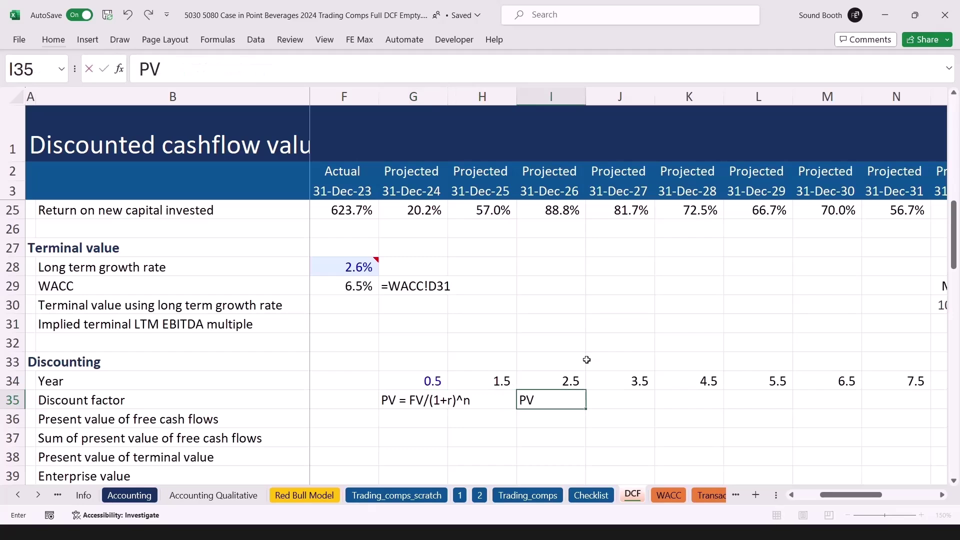
type(" = FV * 1/(1")
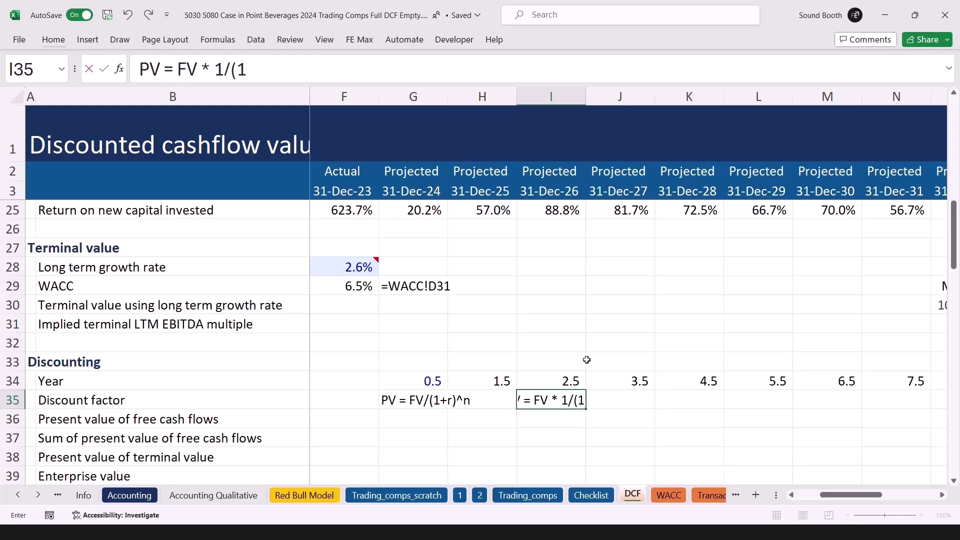
type("+f)")
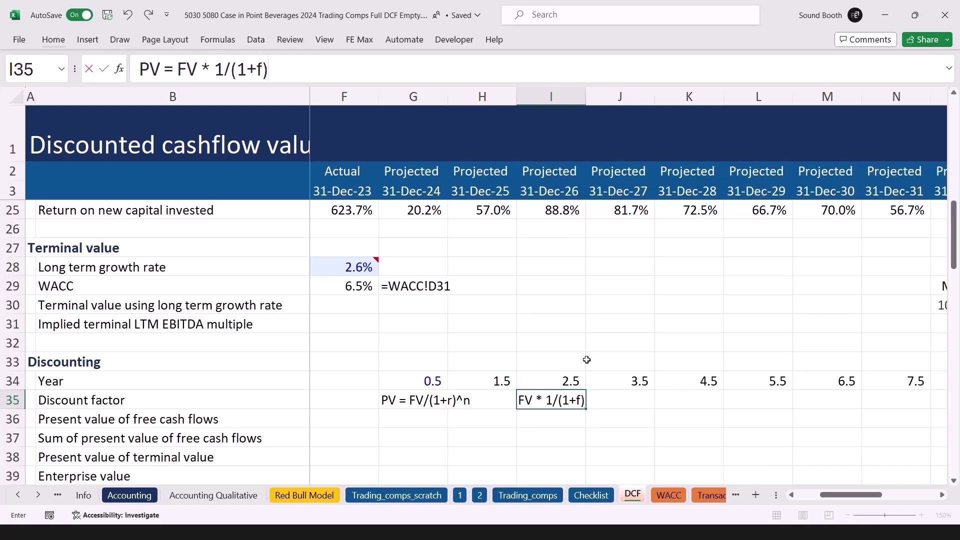
type("^n")
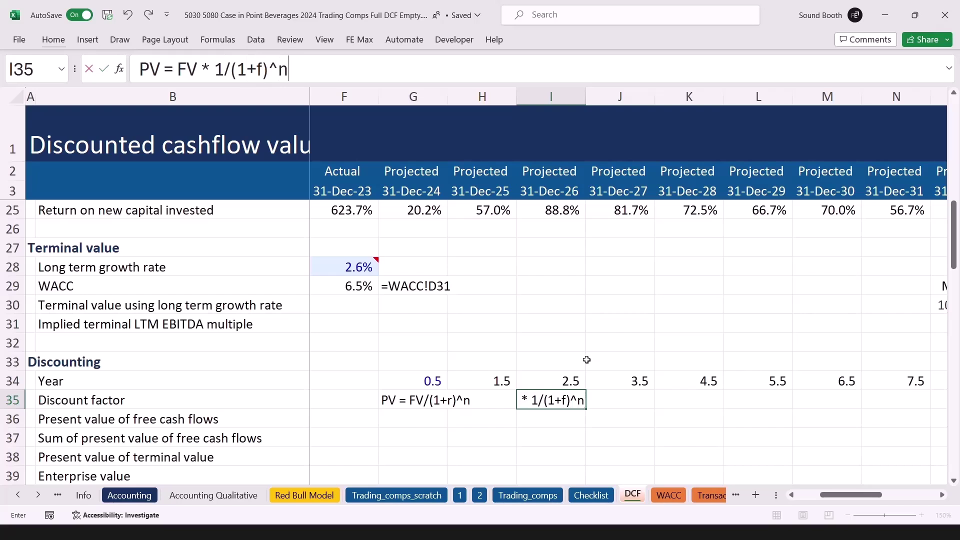
key("ctrl+Return")
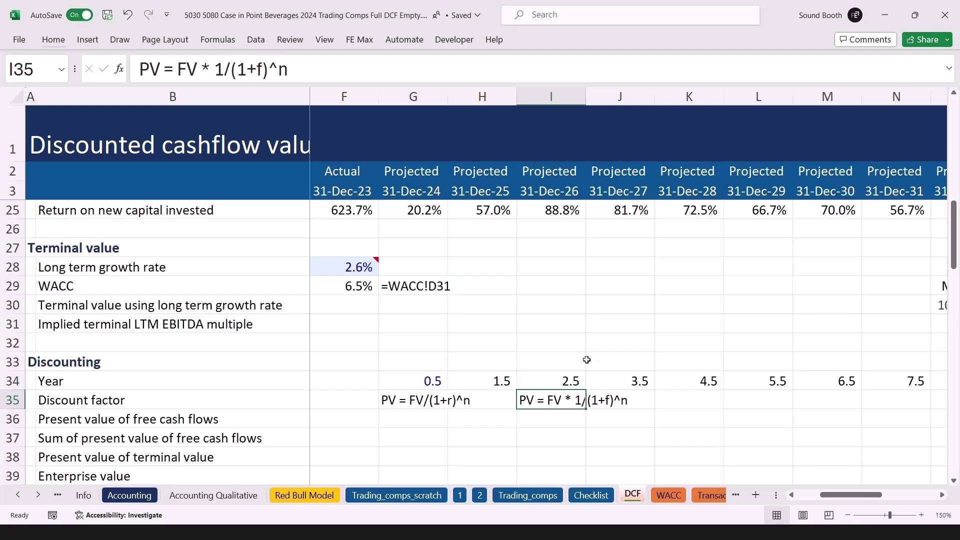
- Put square brackets around the discount factor term in the I35 note so it reads "PV = FV * [1/(1+f)^n]"
key("F2")
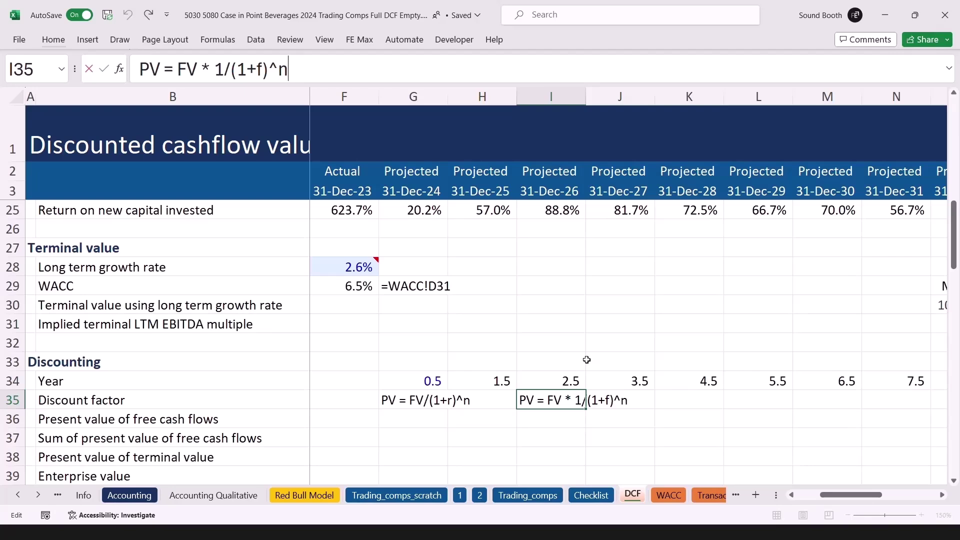
type("]")
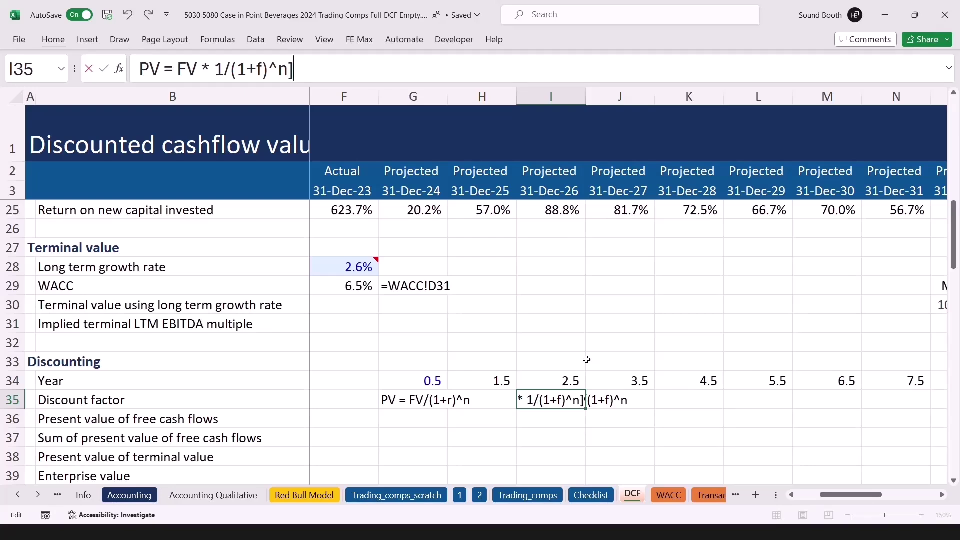
key("Left")
key("Left")
key("Left")
key("Left")
key("Left")
key("Left")
key("Left")
key("Left")
key("Left")
key("Left")
key("Left")
key("Left")
key("Left")
key("Left")
key("Right")
type("[")
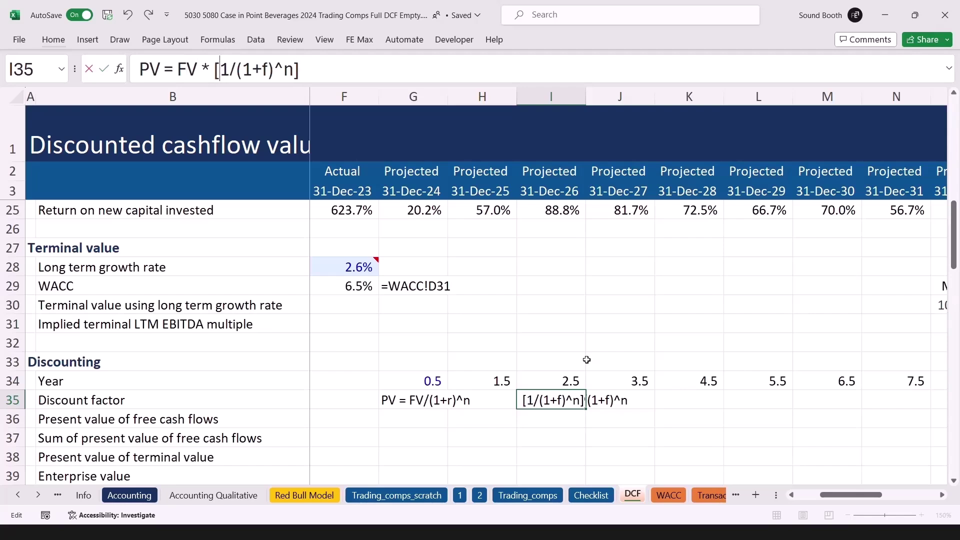
key("ctrl+Return")
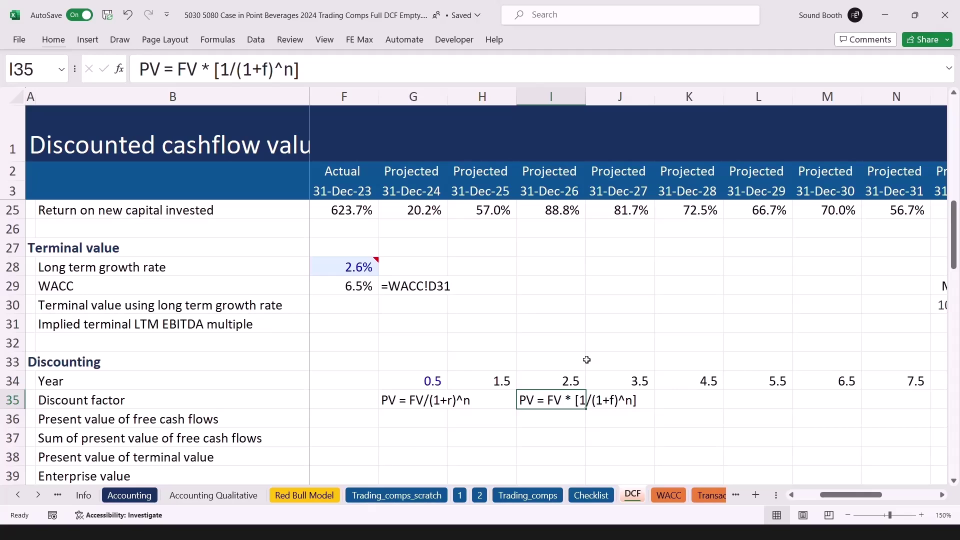
- Replace the note in G35 with the discount factor formula =1/(1+WACC)^G34, referencing the WACC in F29
key("Left")
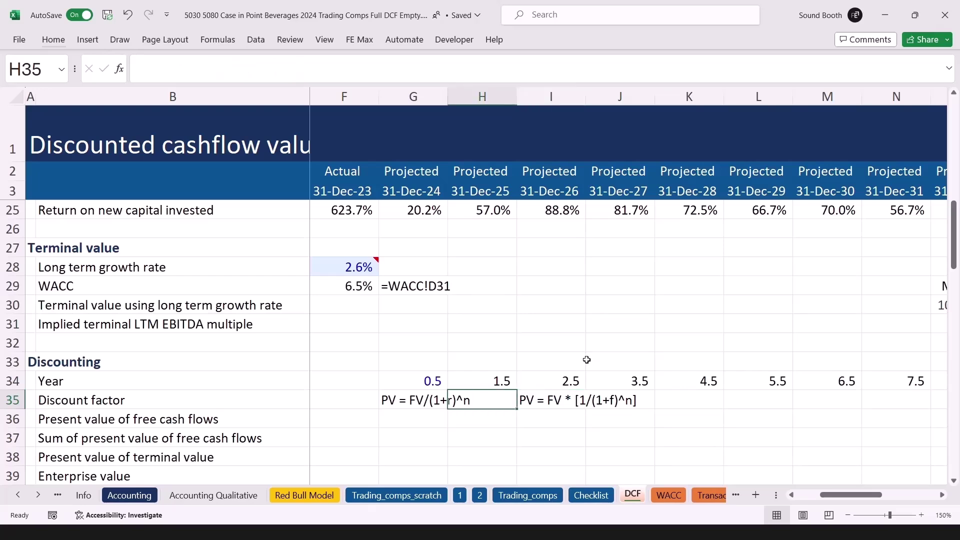
key("Left")
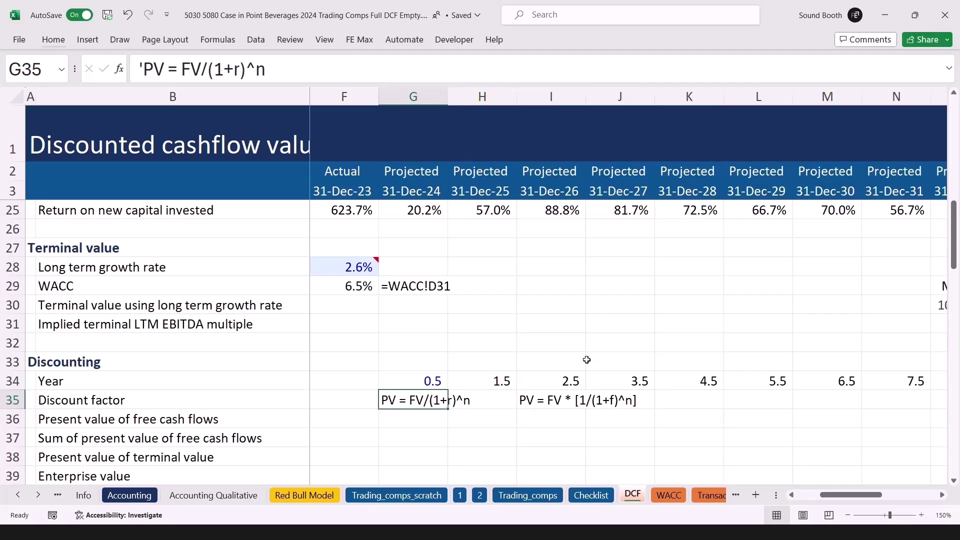
type("=1/")
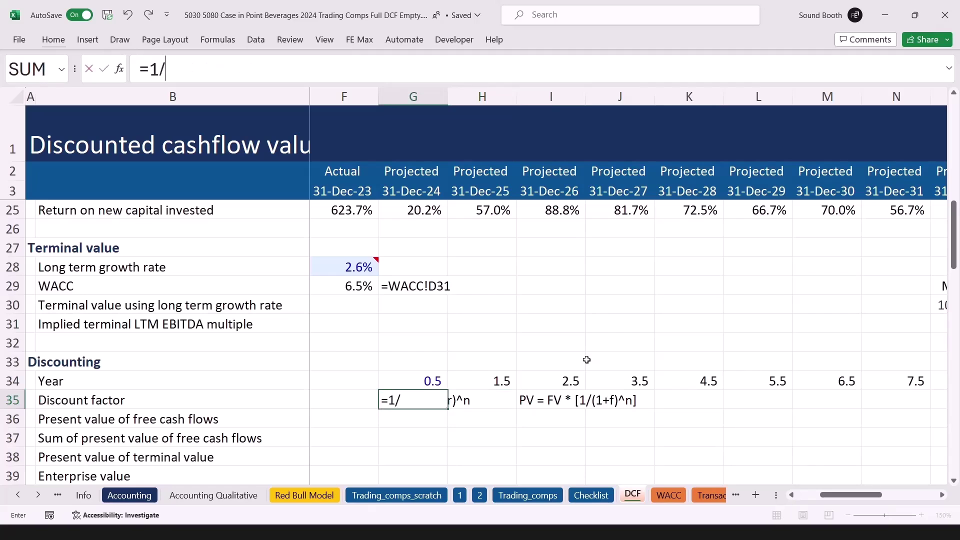
type("(1+")
key("Left")
key("Up")
key("Up")
key("Up")
key("Up")
key("Up")
key("Up")
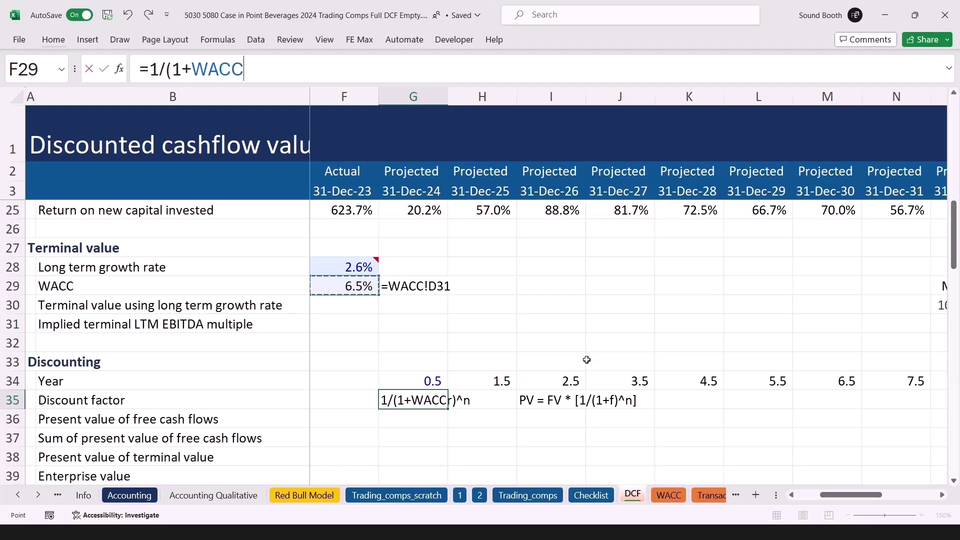
type(")^")
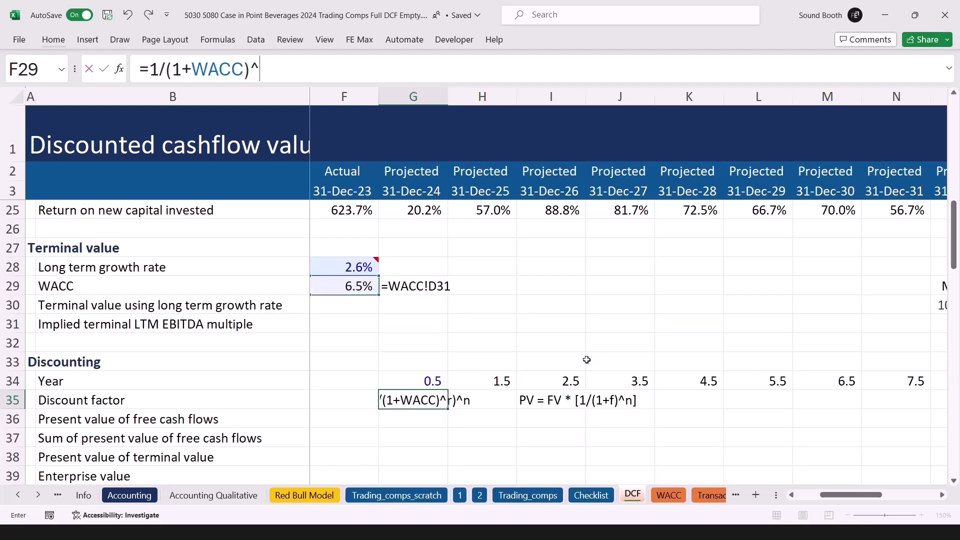
key("Up")
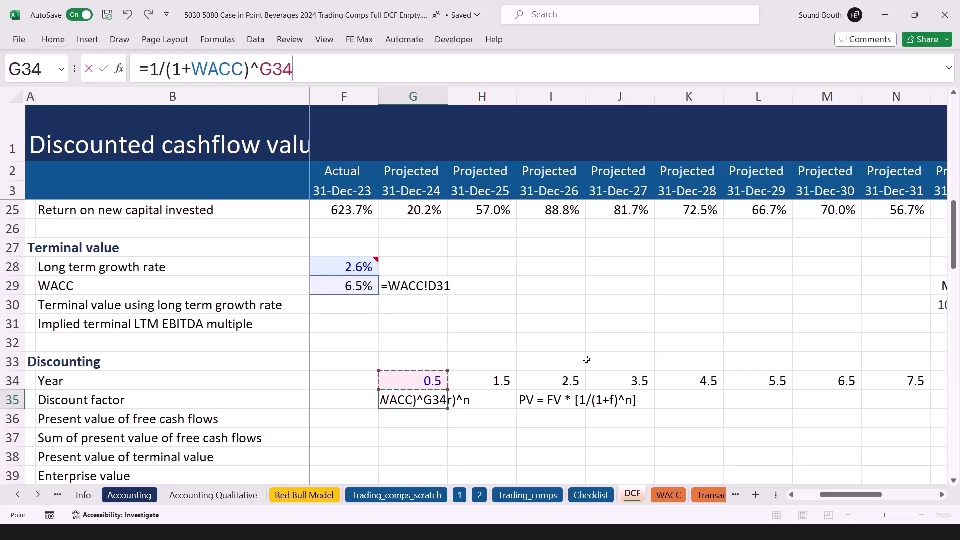
key("ctrl+Return")
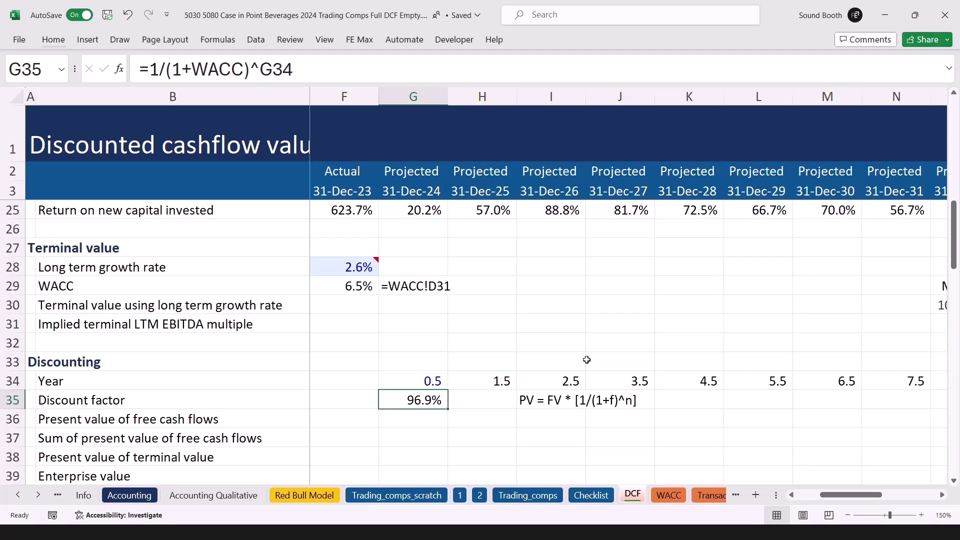
- Fill the discount factor formula from G35 across the projected years through O35, overwriting the note in I35
key("shift+Right")
key("shift+Right")
key("shift+Right")
key("shift+Right")
key("shift+Right")
key("shift+Right")
key("shift+Right")
key("shift+Right")
key("shift+Right")
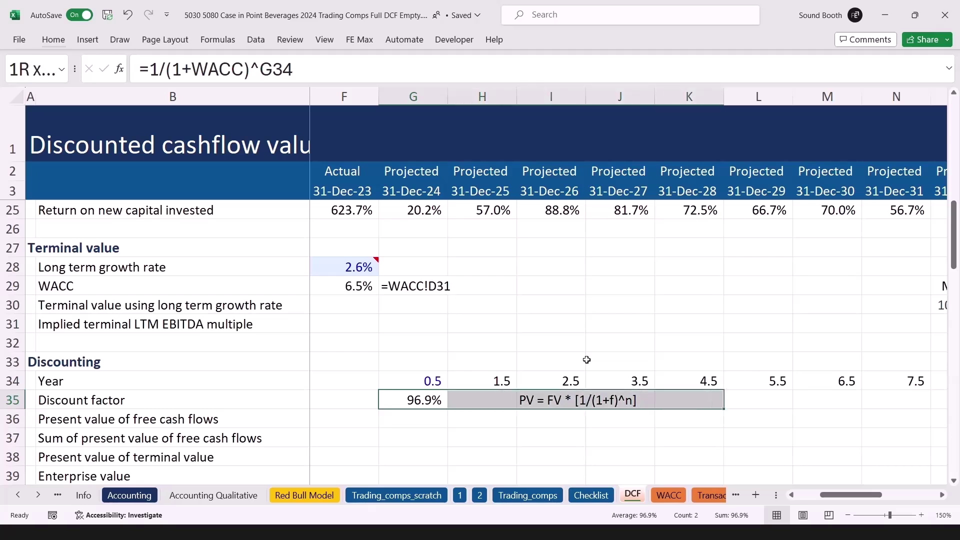
key("shift+Left")
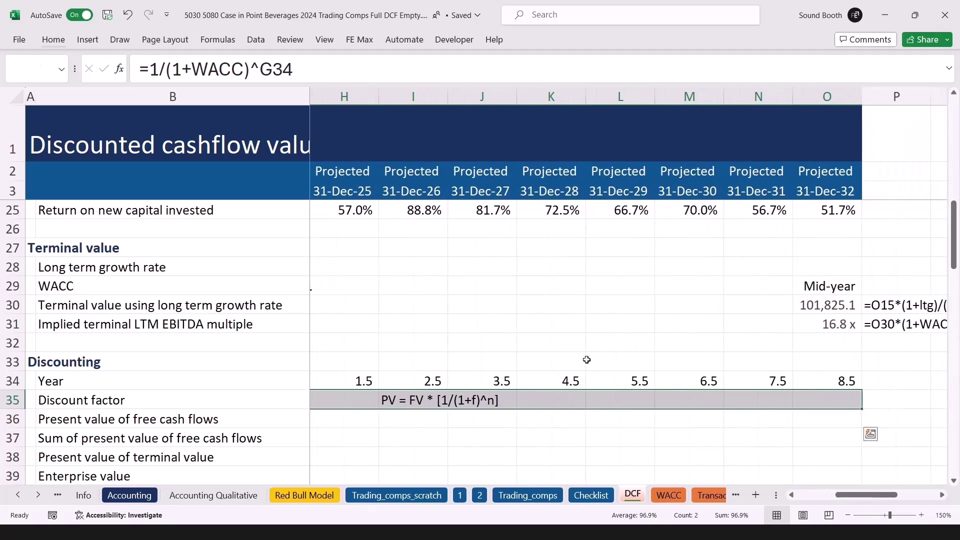
key("ctrl+r")
key("ctrl+Right")
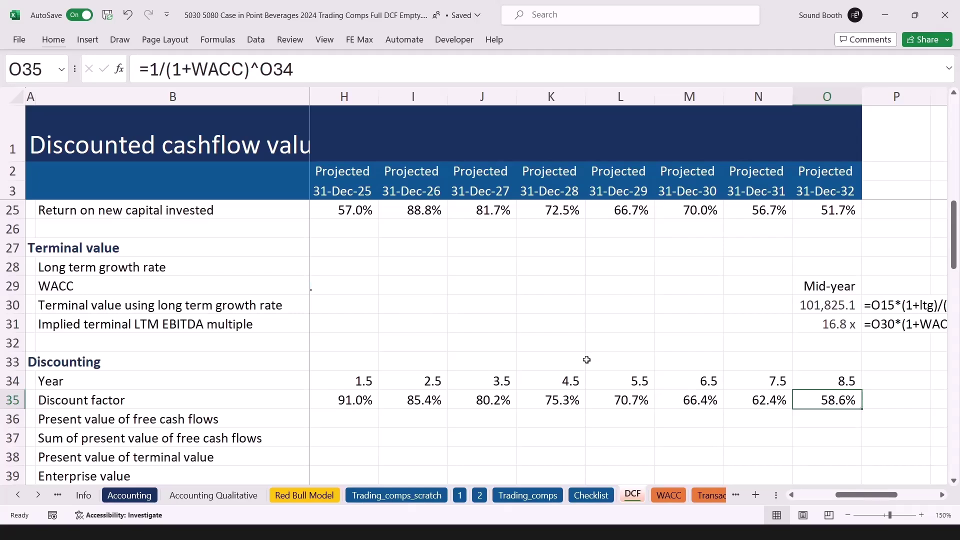
- Enter the formula =G15*G35 in G36 to get the present value of the 31-Dec-24 unlevered free cash flow
key("ctrl+Left")
key("Right")
key("Left")
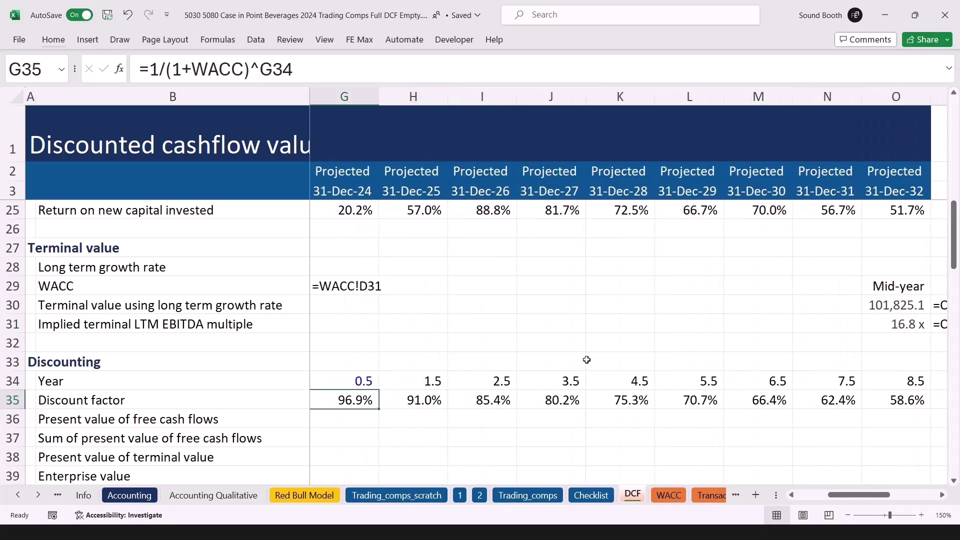
key("Down")
type("=")
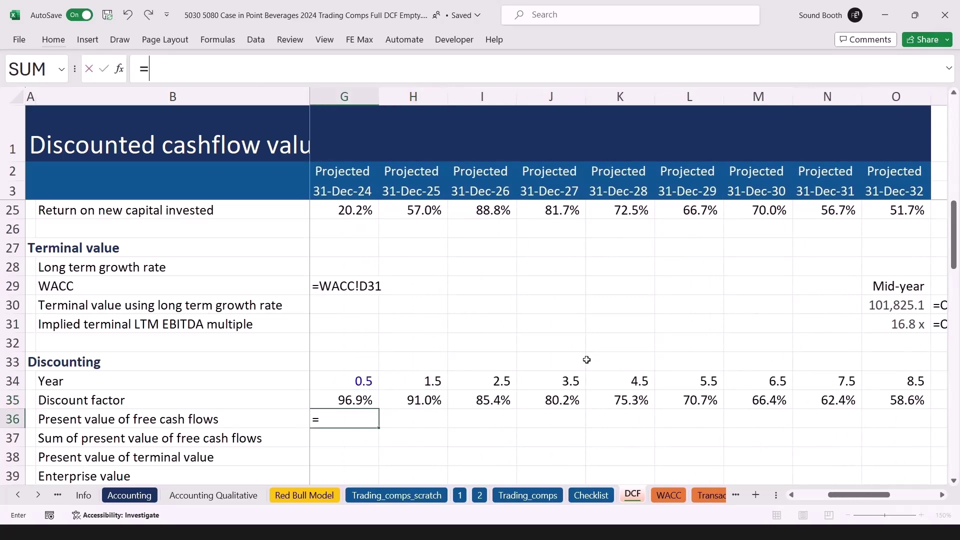
key("Up")
key("Up")
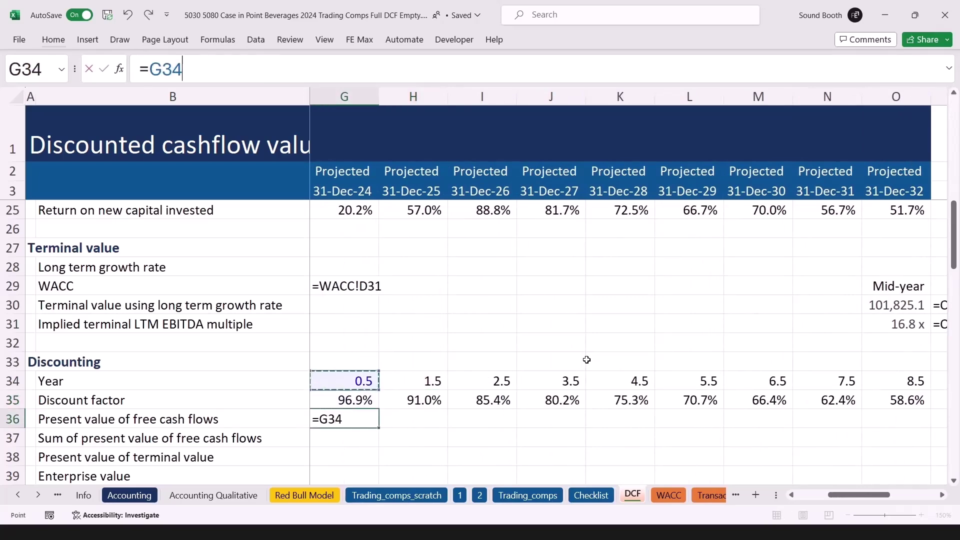
key("ctrl+Up")
key("ctrl+Up")
key("ctrl+Up")
key("ctrl+Up")
type("*")
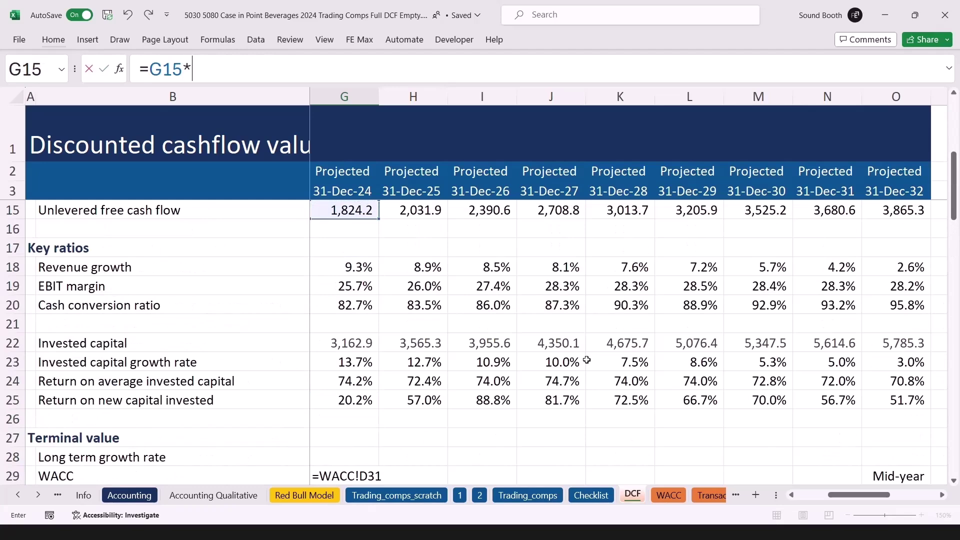
key("Up")
key("ctrl+Return")
- Fill the present value of free cash flows formula from G36 across the projected years through O36
scroll(586, 360, "down", 1)
key("shift+Right")
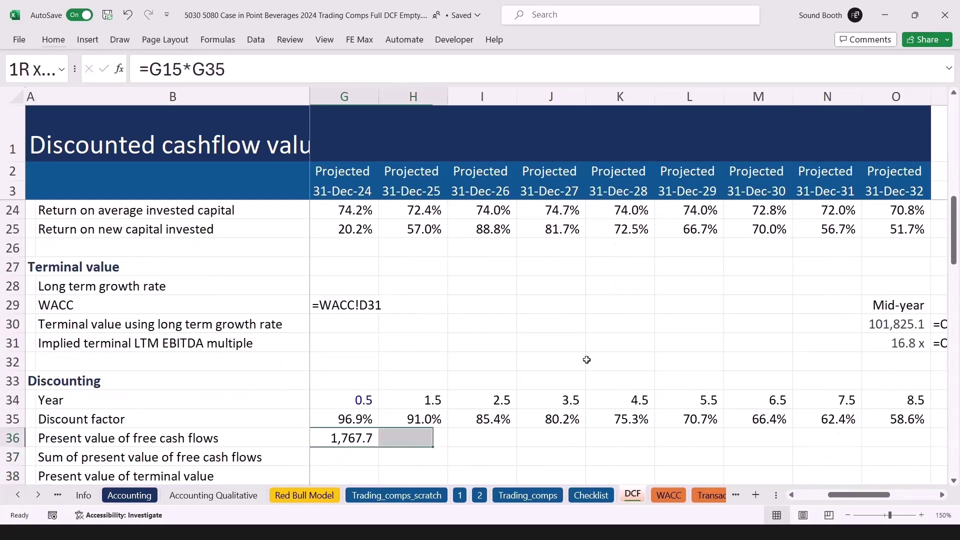
key("shift+Right")
key("shift+Right")
key("shift+Right")
key("shift+Right")
key("shift+Right")
key("shift+Right")
key("shift+Right")
key("shift+Right")
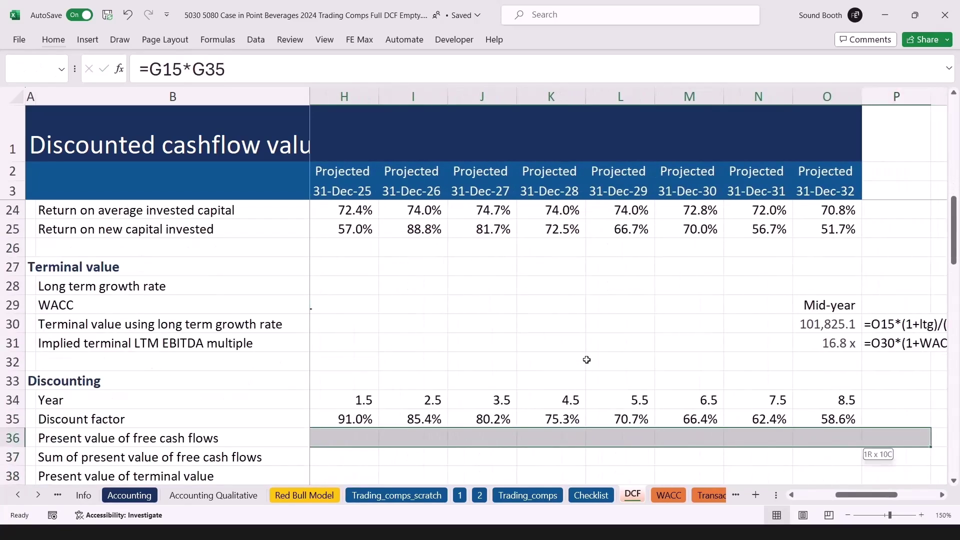
key("shift+Left")
key("ctrl+r")
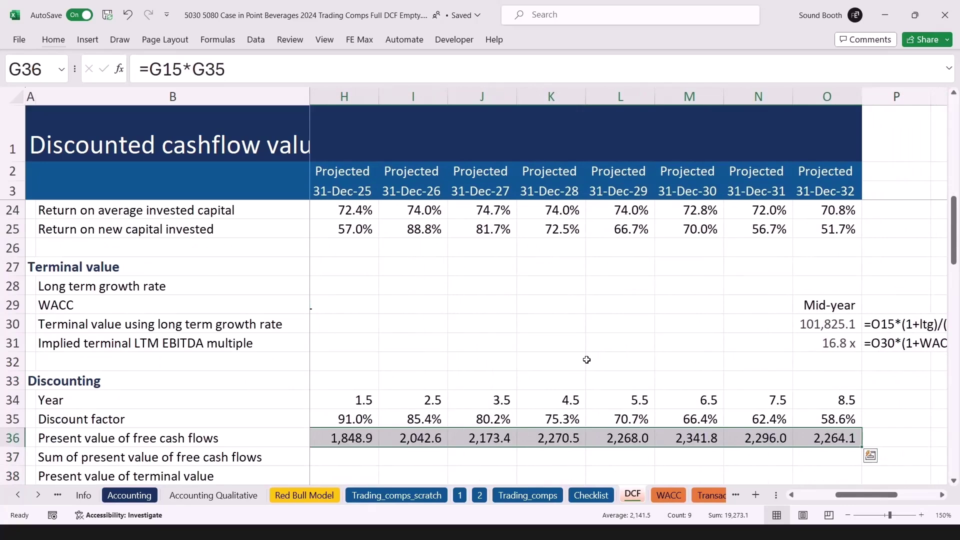
- Review the present value of free cash flows formulas across the projected years up to O36
key("Left")
key("Right")
key("Right")
key("Right")
key("Right")
key("Right")
key("Right")
key("Right")
key("Right")
key("Right")
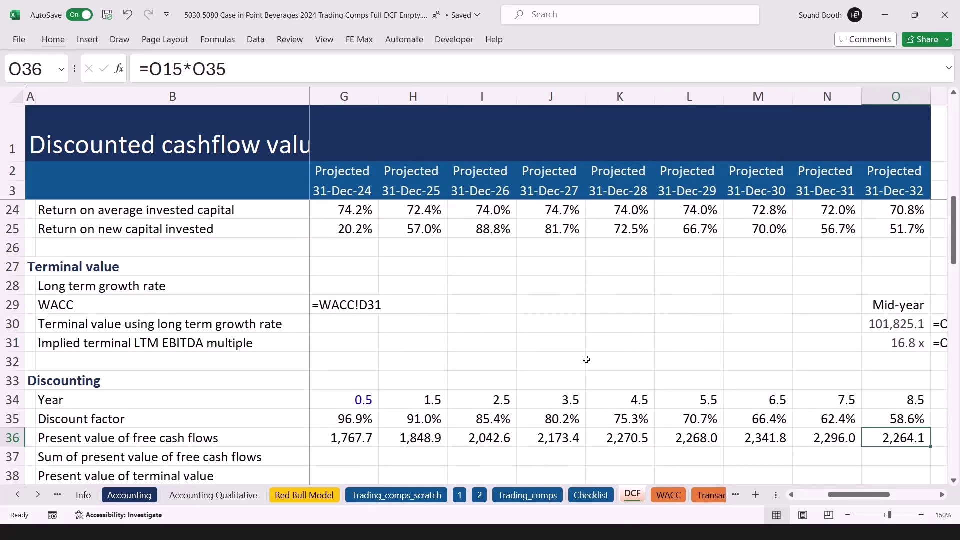
key("Left")
key("Left")
key("Right")
key("Right")
- Enter the formula =SUM(G36:O36) in F37 for the sum of present value of free cash flows
key("ctrl+Left")
key("Down")
key("Left")
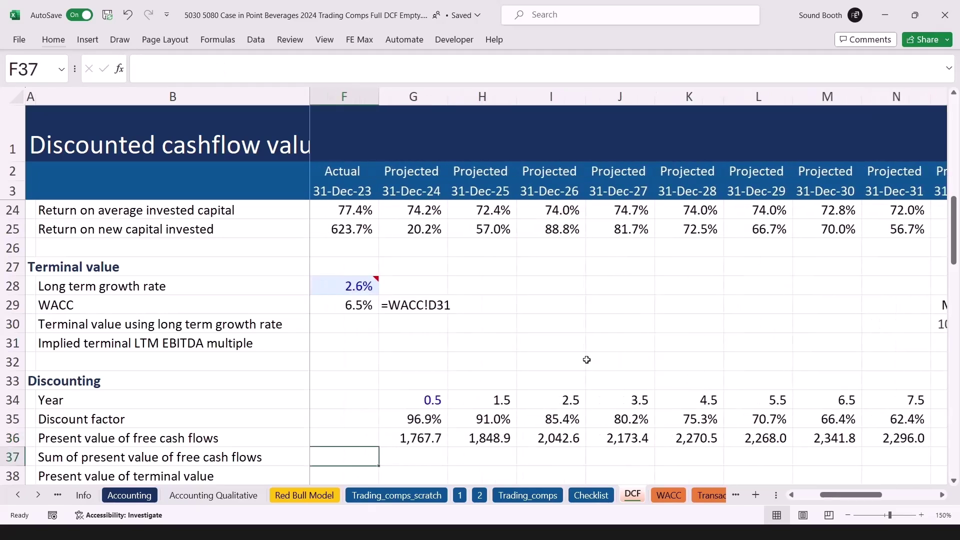
type("=sum")
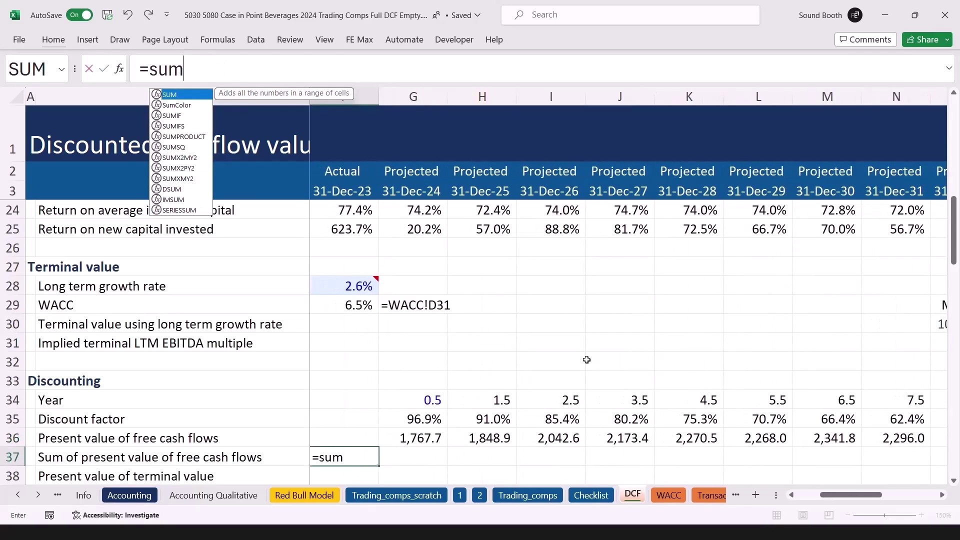
type("(")
key("Right")
key("Up")
key("ctrl+shift+Right")
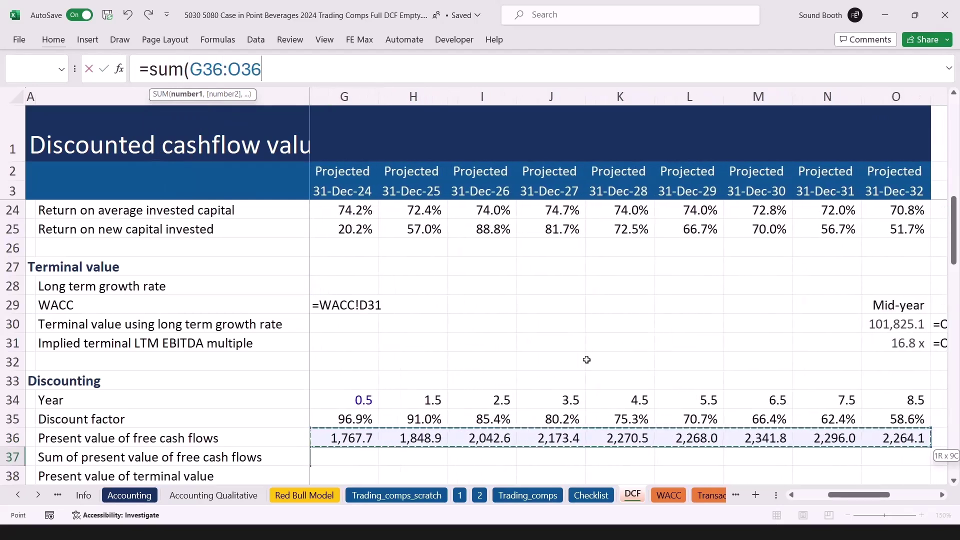
key("ctrl+Return")
- Display the F37 formula as text in G37 with =IF(ISBLANK(F37),"",FORMULATEXT(F37))
key("Right")
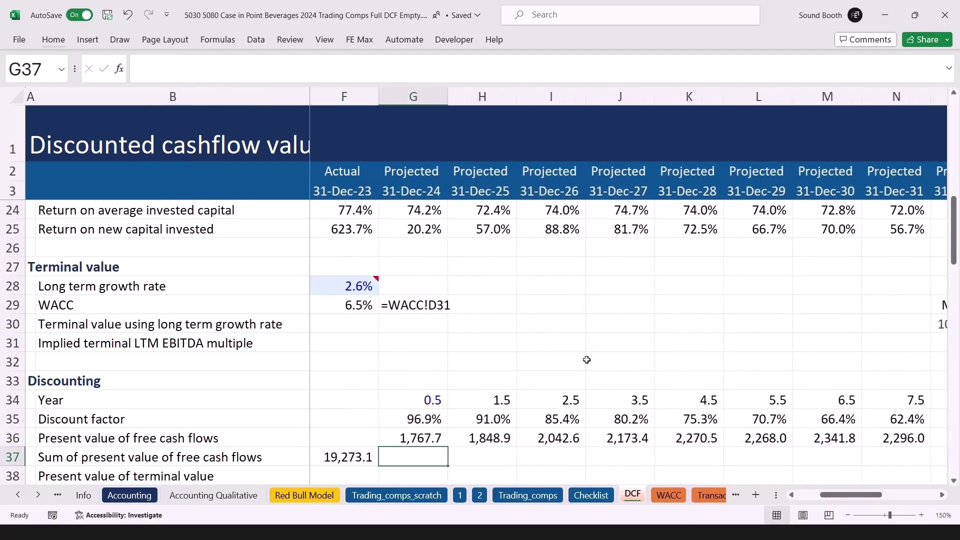
type("=IF(ISBLANK(F37),\"\",FORMULATEXT(F37))")
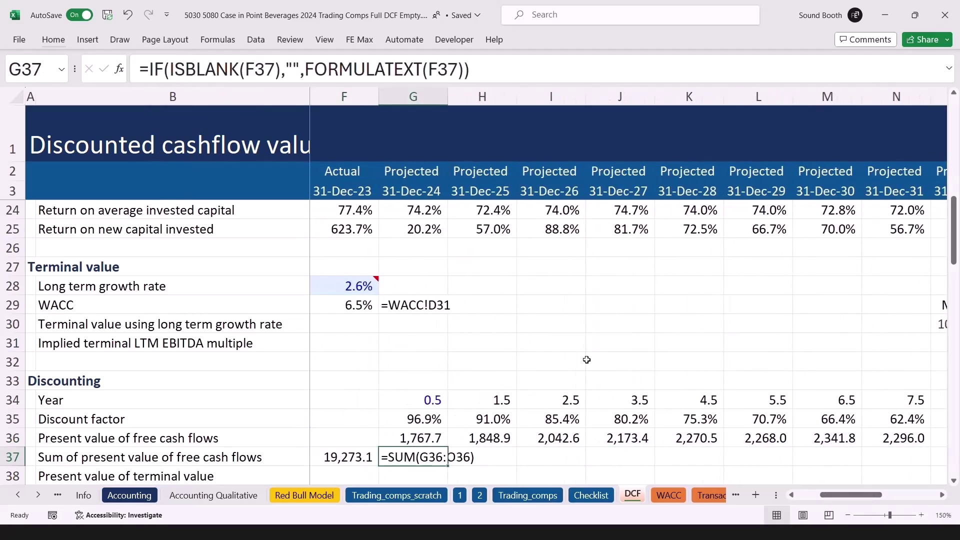
key("Left")
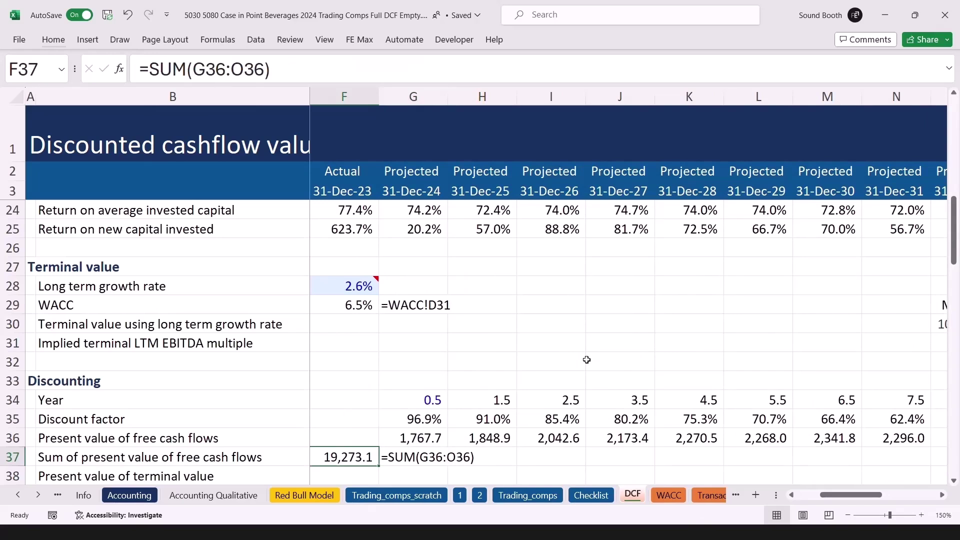
- Enter the formula =O30*O35 in F38 for the present value of terminal value
key("Down")
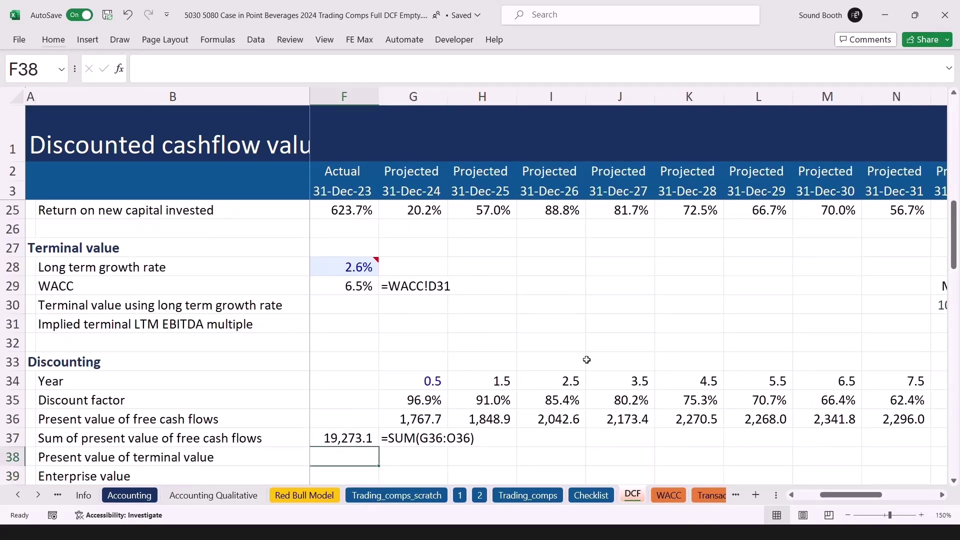
type("=")
key("Up")
key("Up")
key("Up")
key("Up")
key("Up")
key("Up")
key("Up")
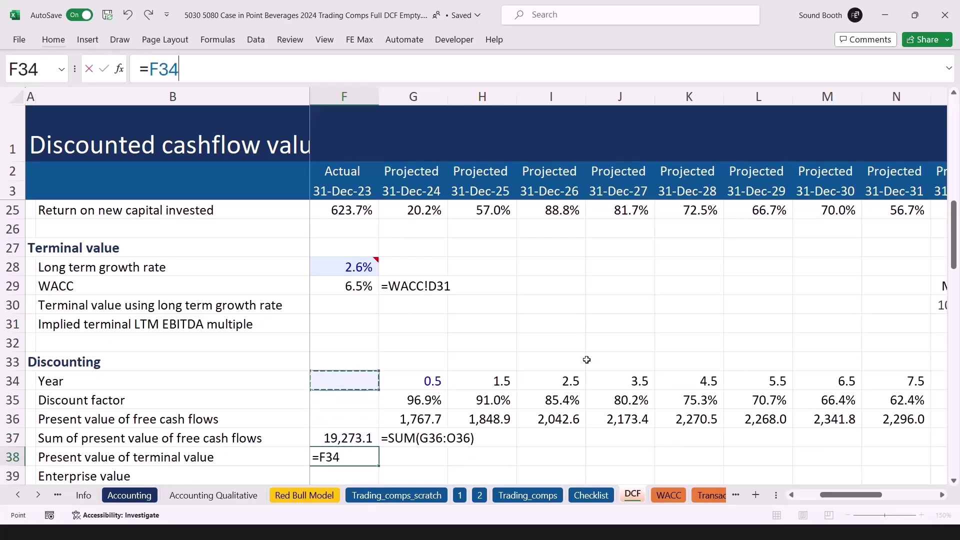
key("Up")
key("ctrl+Right")
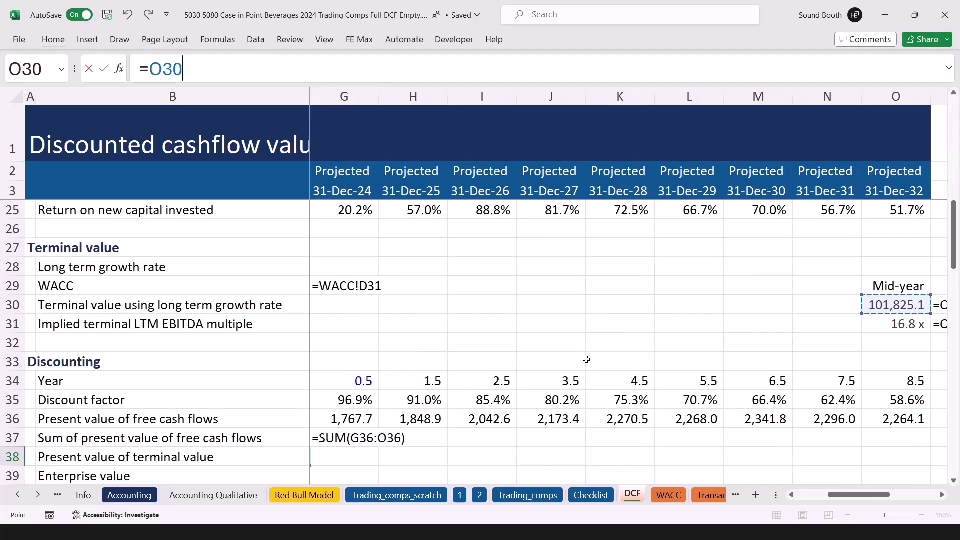
type("*")
key("Up")
key("Up")
key("Up")
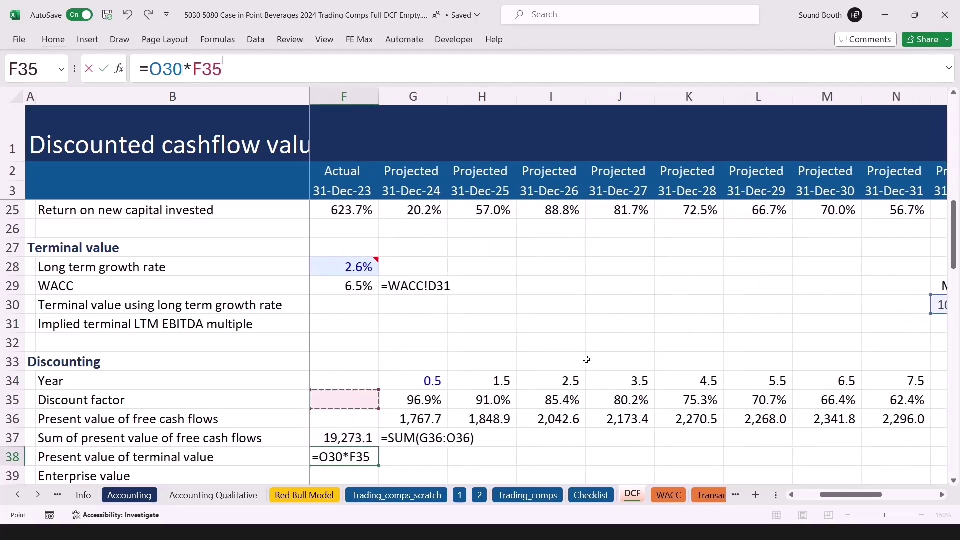
key("ctrl+Right")
key("ctrl+Return")
- Copy the formula-text formula from G37 down into G38 to document the present value of terminal value calculation
key("Right")
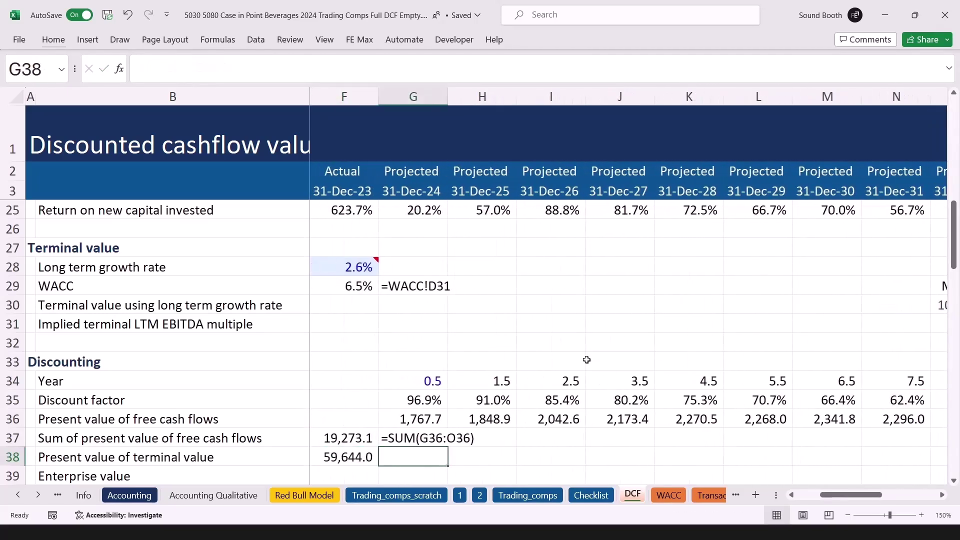
key("ctrl+d")
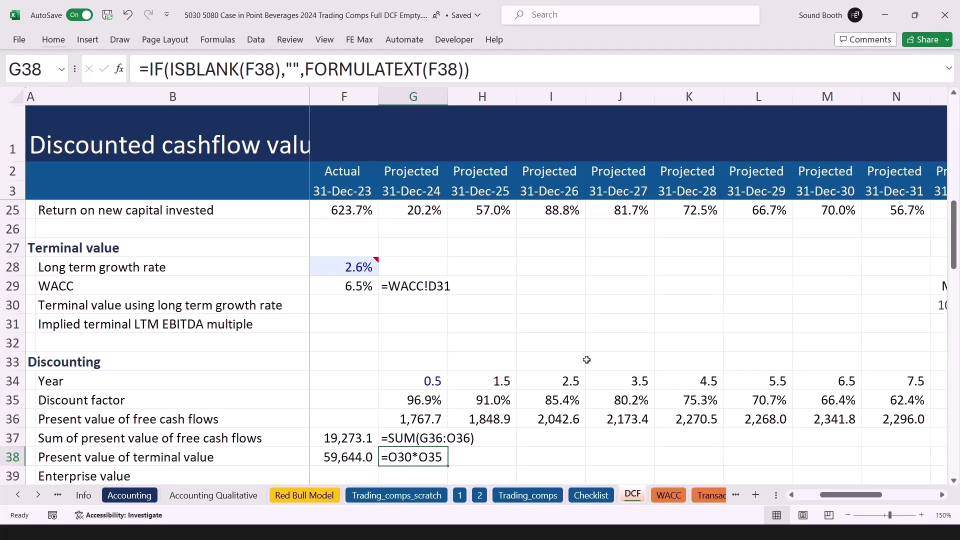
key("Down")
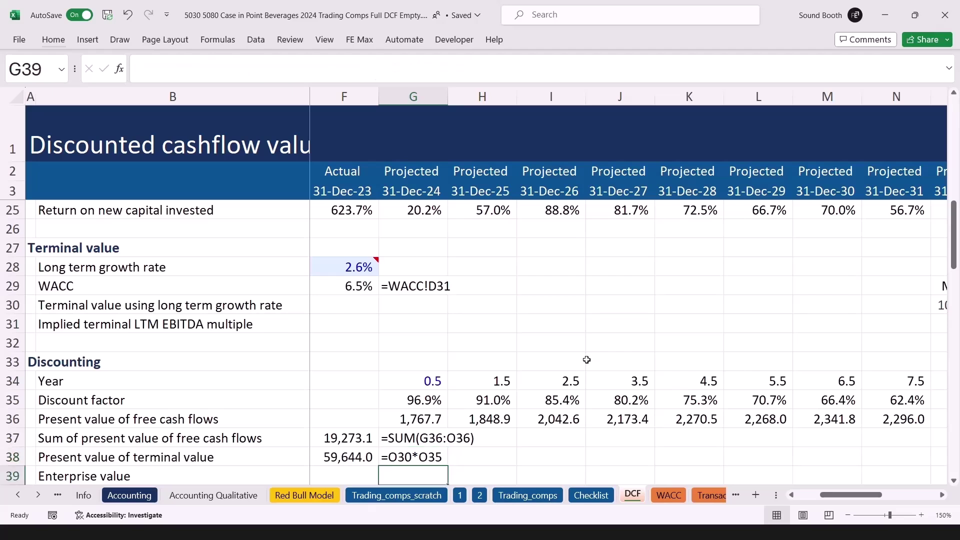
- Enter the formula =SUM(F37:F38) in F39 for enterprise value and fill the formula-text formula from G38 down into G39
key("Left")
type("=SUM(")
key("Up")
key("Up")
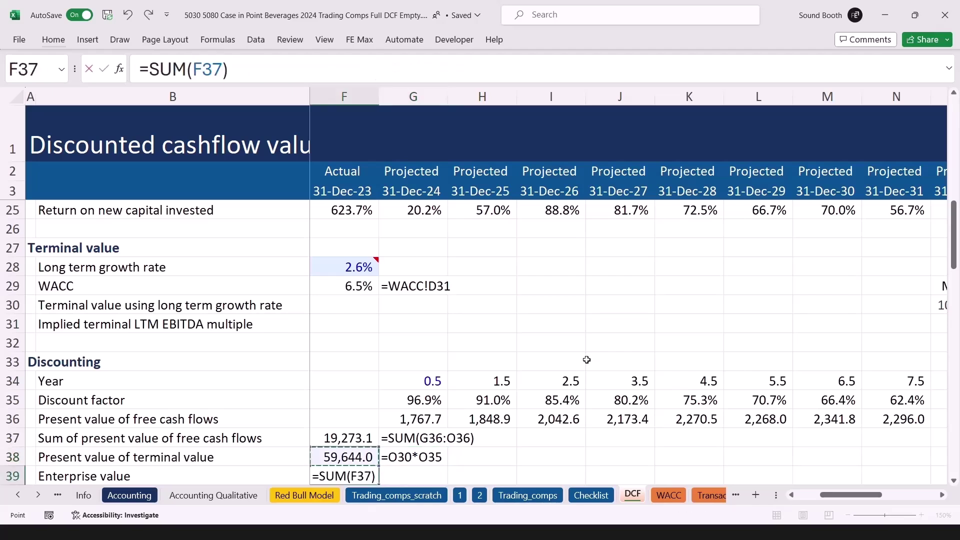
key("shift+Down")
key("Return")
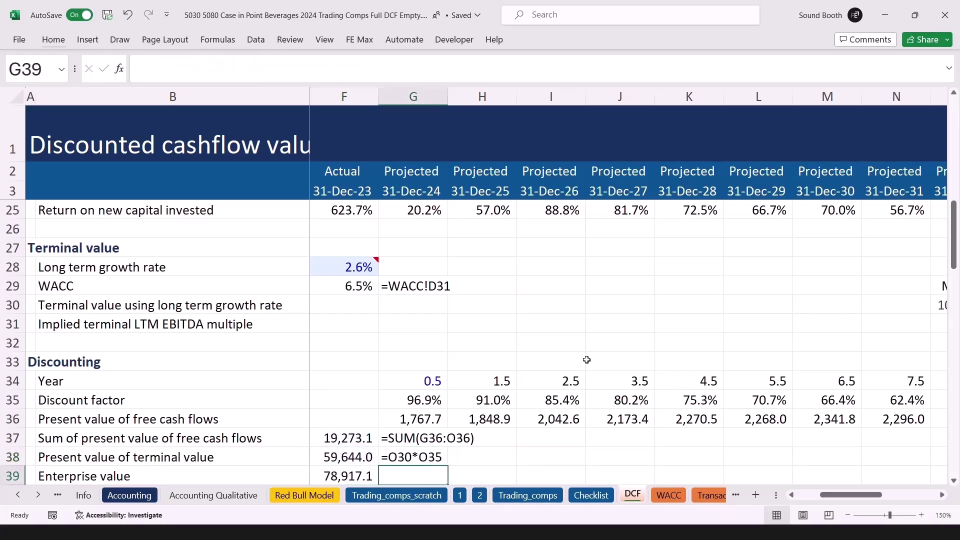
key("ctrl+d")
- Enter ='Red Bull Model'!F74+'Red Bull Model'!F81 in F41 to total the 2023 cash and other financial assets
key("Down")
key("Down")
key("Down")
key("Down")
key("Down")
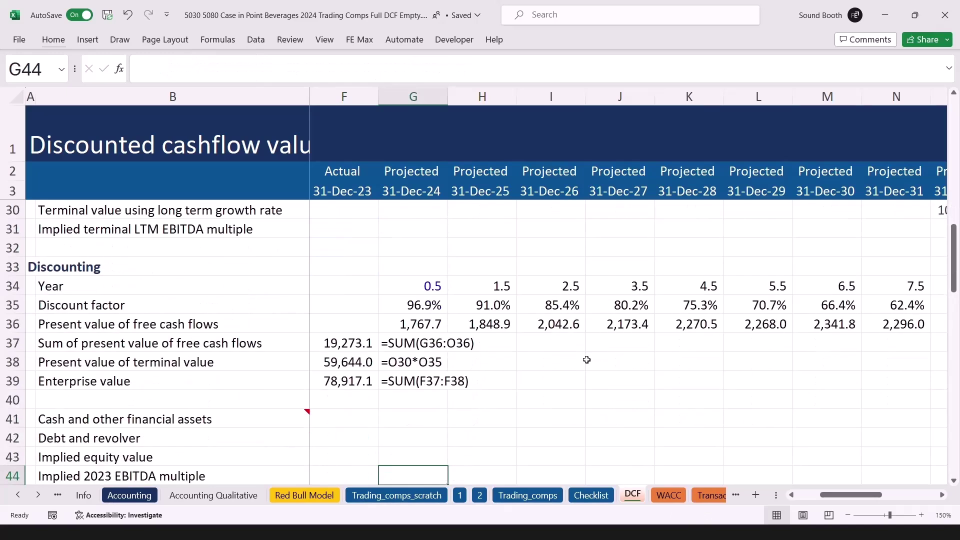
key("Down")
key("Down")
key("Down")
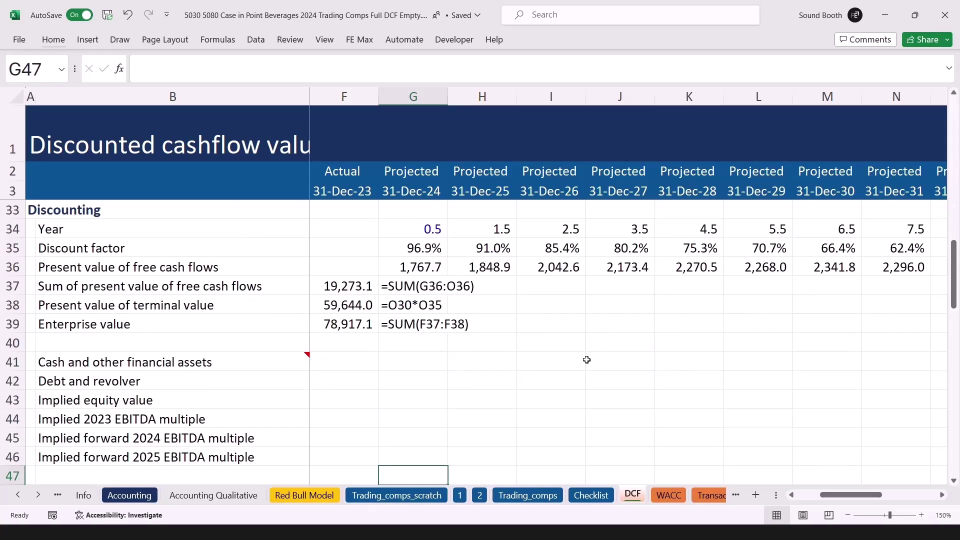
key("Up")
key("Up")
key("Up")
key("Up")
key("Up")
key("Up")
key("Left")
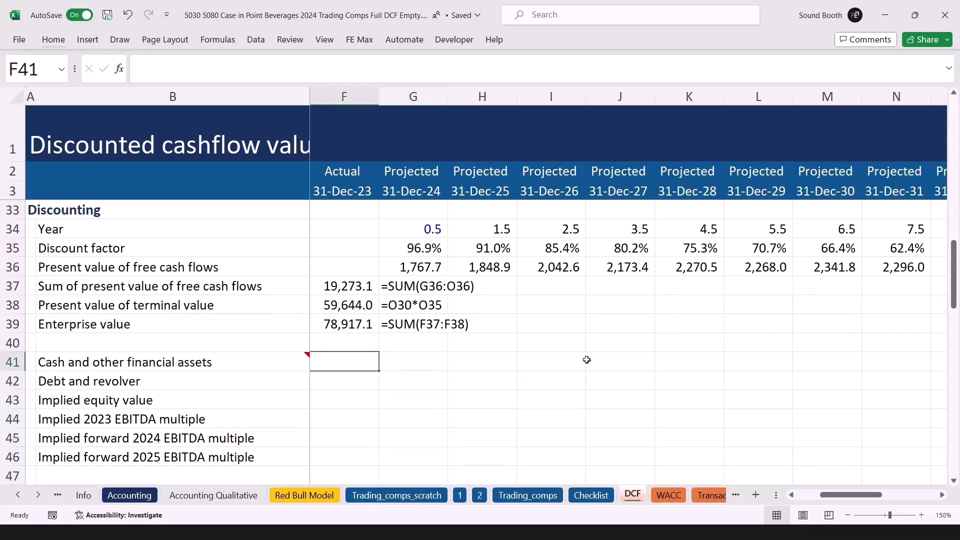
type("=")
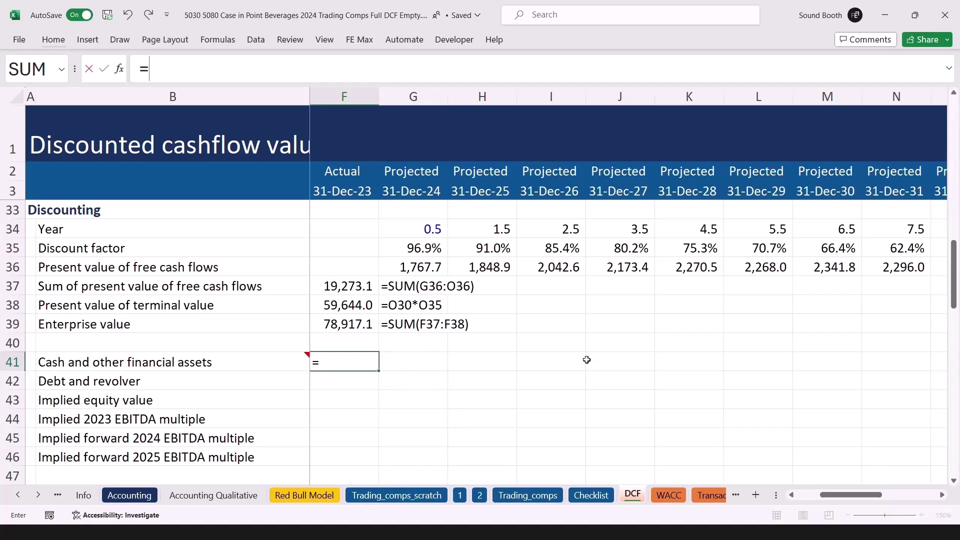
key("ctrl+Page_Up")
key("ctrl+Page_Up")
key("ctrl+Page_Up")
key("ctrl+Page_Up")
key("ctrl+Page_Up")
key("ctrl+Page_Up")
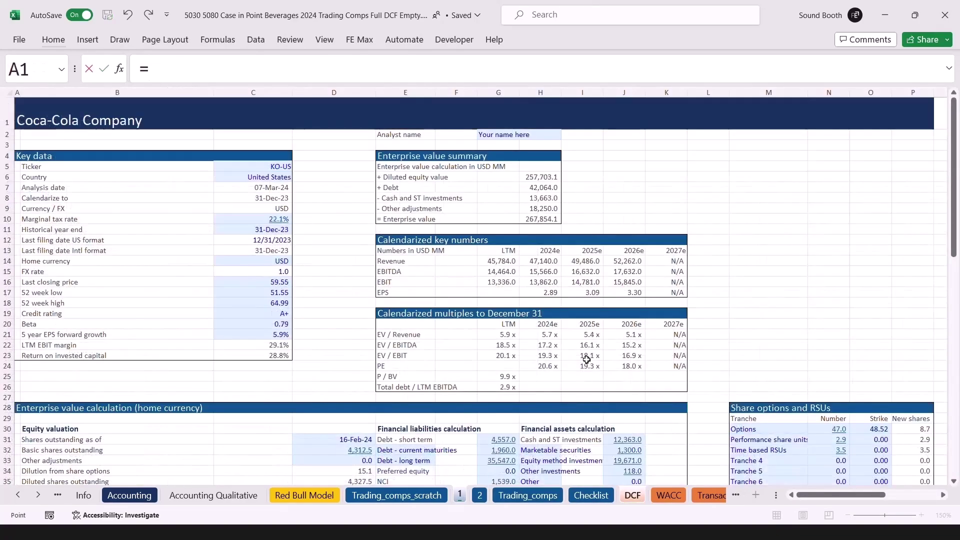
key("Down")
key("Down")
key("Down")
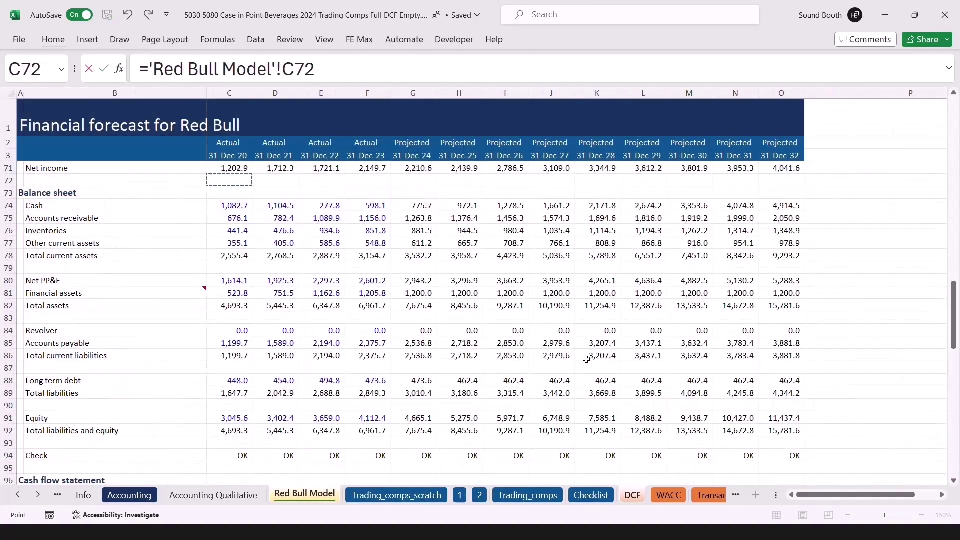
key("Right")
key("Right")
key("Right")
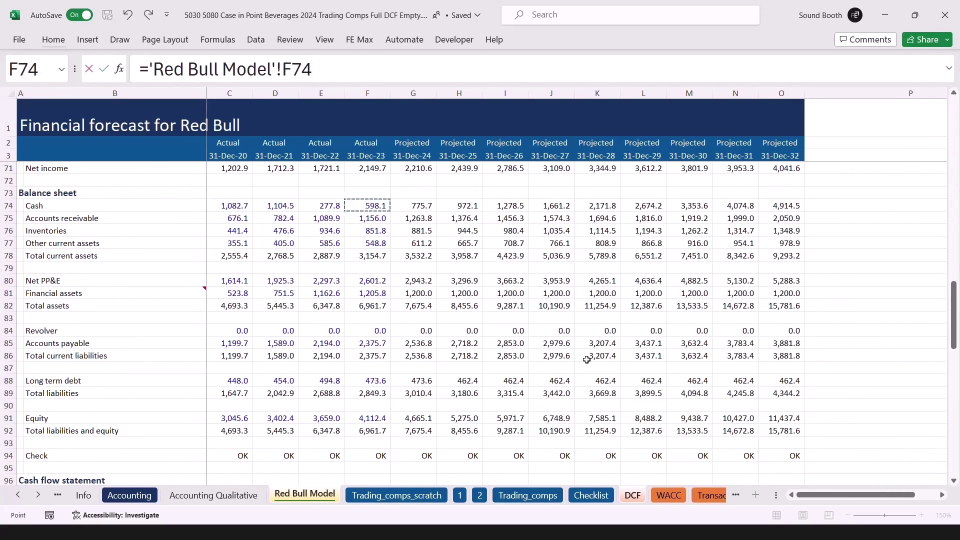
type("+")
key("Down")
key("Down")
key("Down")
key("Down")
key("Down")
key("Down")
key("Down")
key("Down")
key("Down")
key("Down")
key("Down")
key("Down")
key("Down")
key("Down")
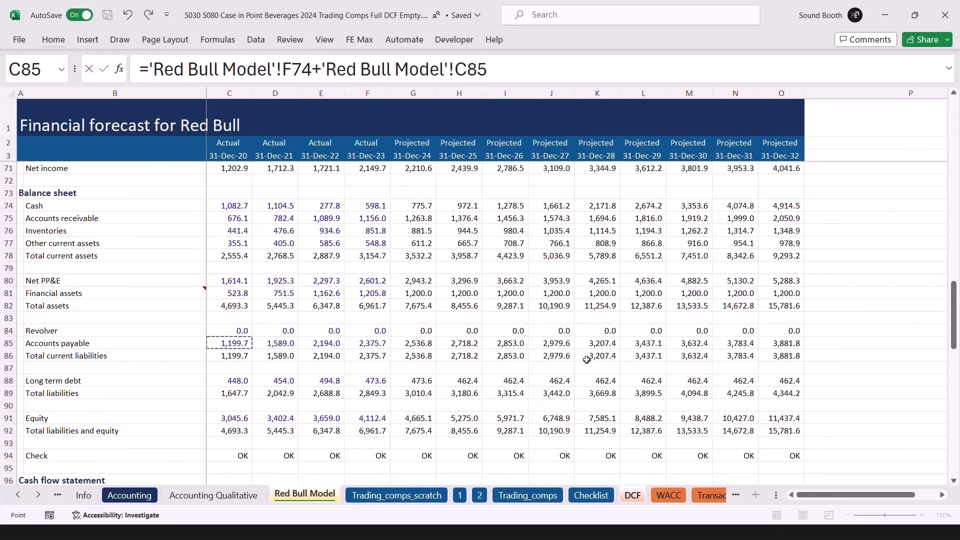
key("Up")
key("Up")
key("Up")
key("Up")
key("Right")
key("Right")
key("Right")
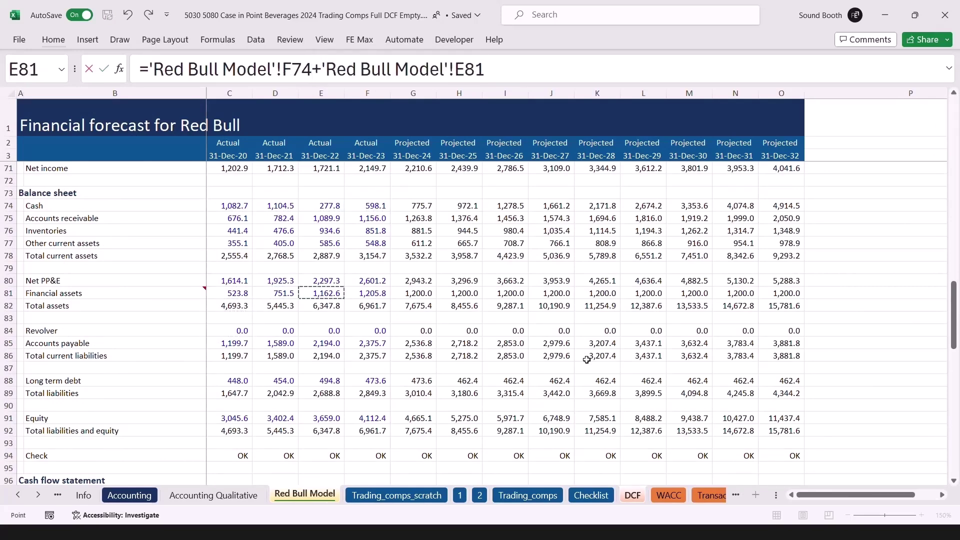
key("Return")
- Copy the formula-text formula from G39 into G41 to document the cash and other financial assets calculation
key("Right")
key("Up")
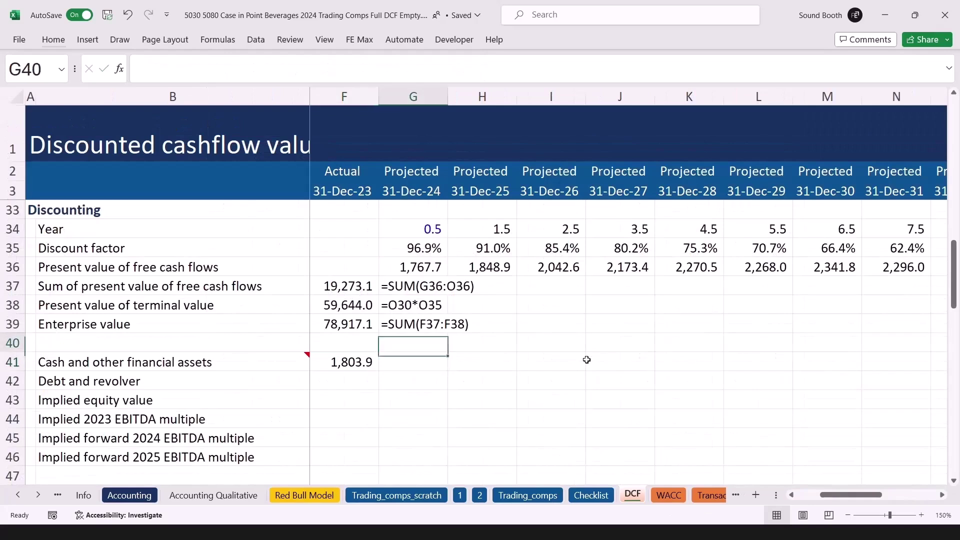
key("Up")
key("ctrl+c")
key("Down")
key("Down")
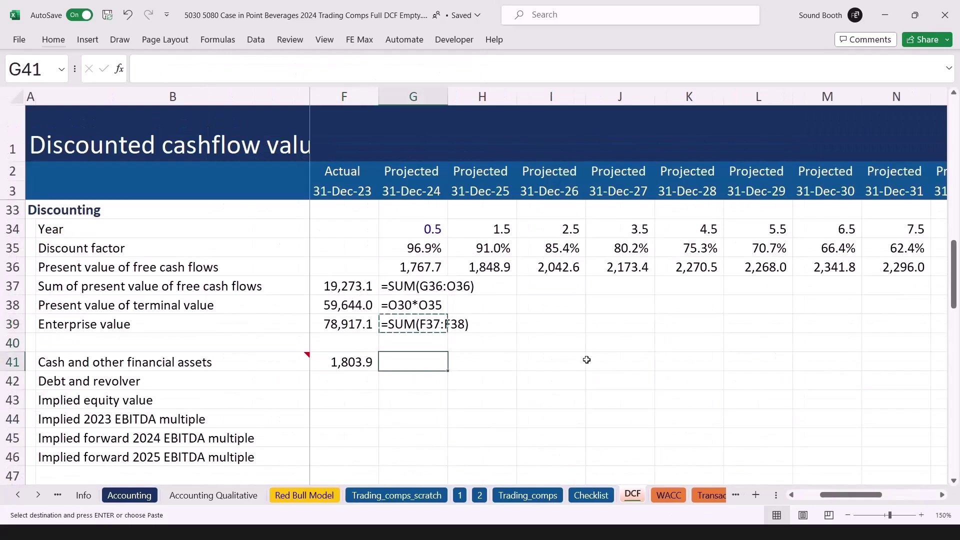
key("Return")
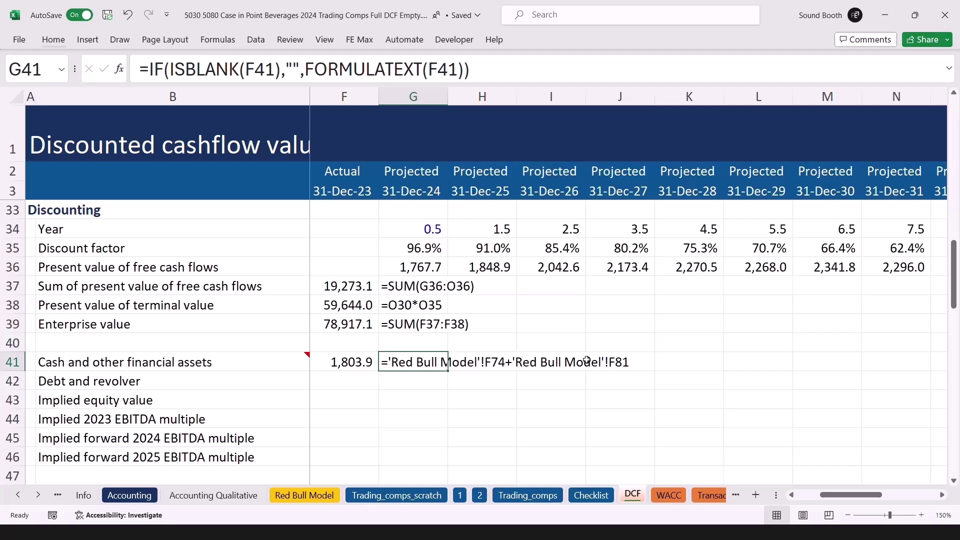
- Enter ='Red Bull Model'!F84+'Red Bull Model'!F88 in F42 for debt and revolver, and fill the formula-text formula down into G42
key("Down")
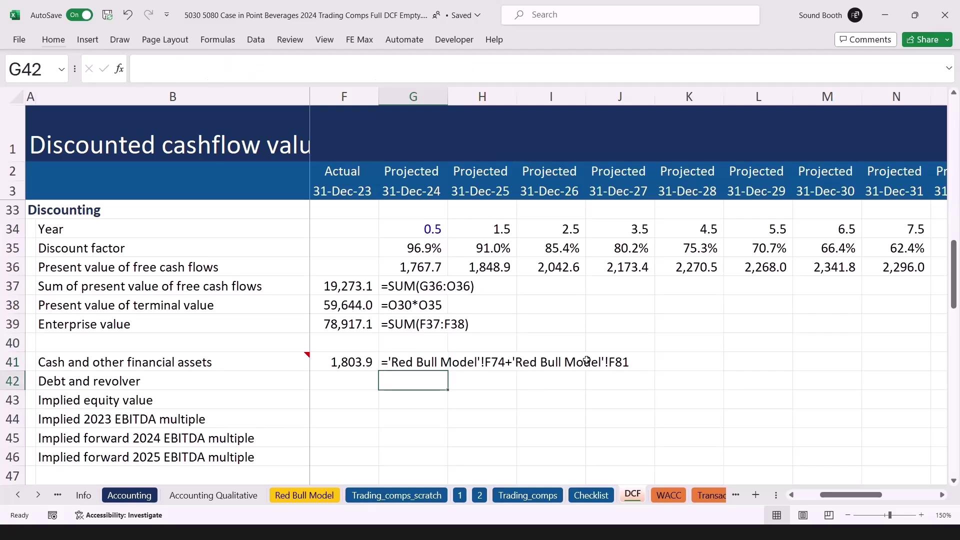
key("Left")
type("=")
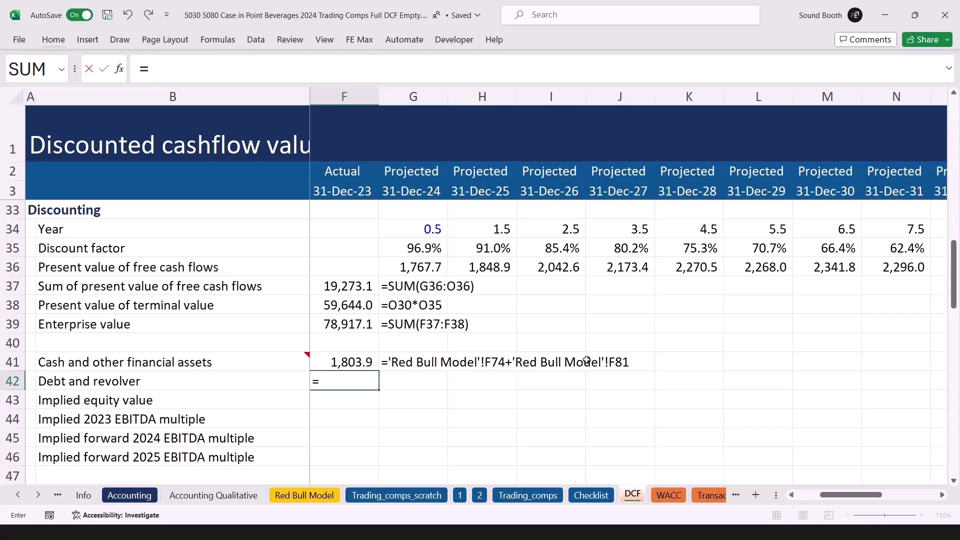
key("ctrl+Page_Up")
key("ctrl+Page_Up")
key("ctrl+Page_Up")
key("ctrl+Page_Up")
key("ctrl+Page_Up")
key("ctrl+Page_Up")
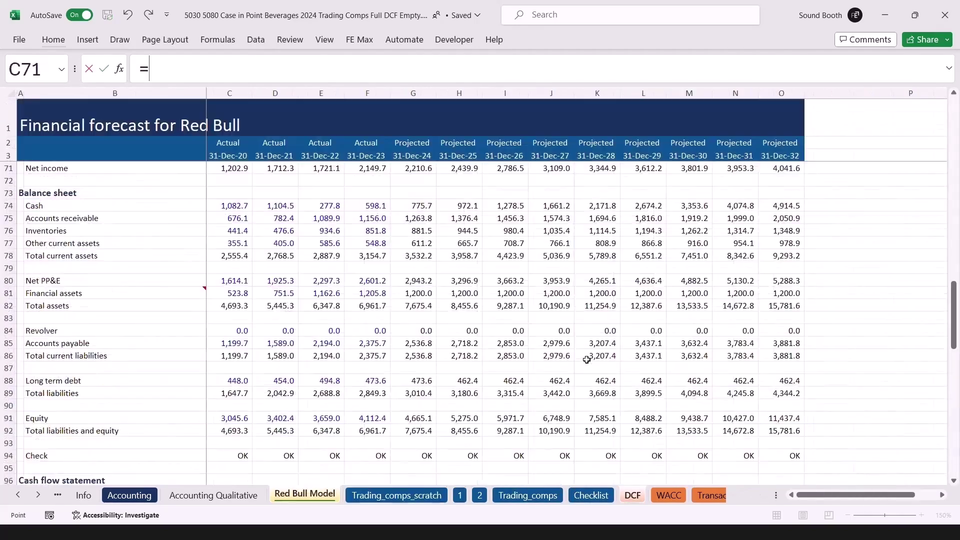
key("Down")
key("Down")
key("Down")
key("Down")
key("Down")
key("Down")
key("Down")
key("Down")
key("Down")
key("Down")
key("Down")
key("Down")
key("Down")
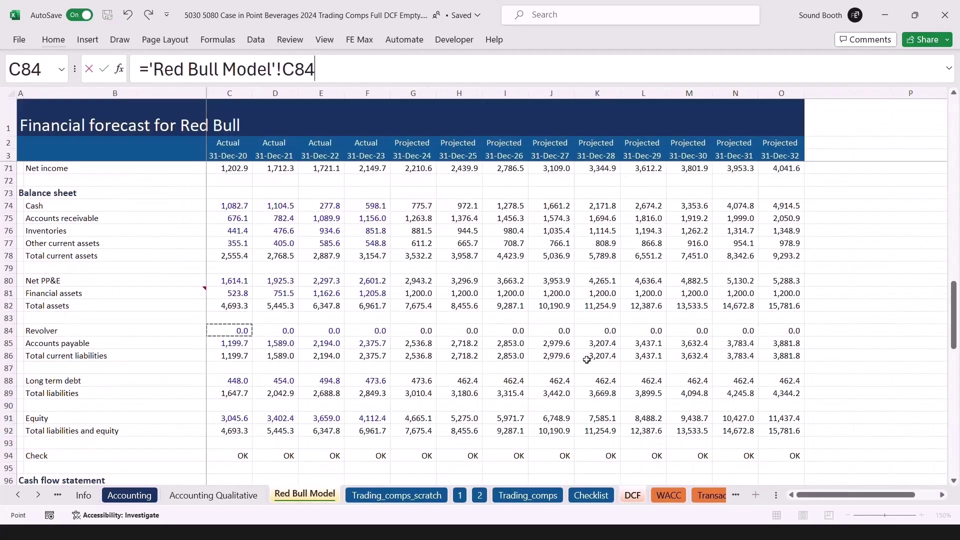
key("Right")
key("Right")
key("Right")
type("+")
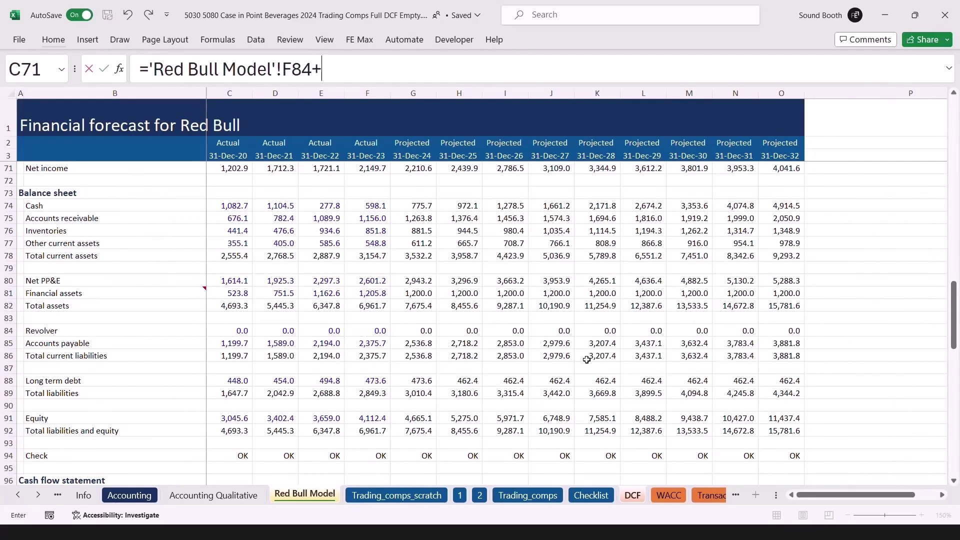
key("Down")
key("Down")
key("Down")
key("Down")
key("Down")
key("Down")
key("Down")
key("Down")
key("Down")
key("Down")
key("Down")
key("Down")
key("Down")
key("Down")
key("Down")
key("Down")
key("Down")
key("Down")
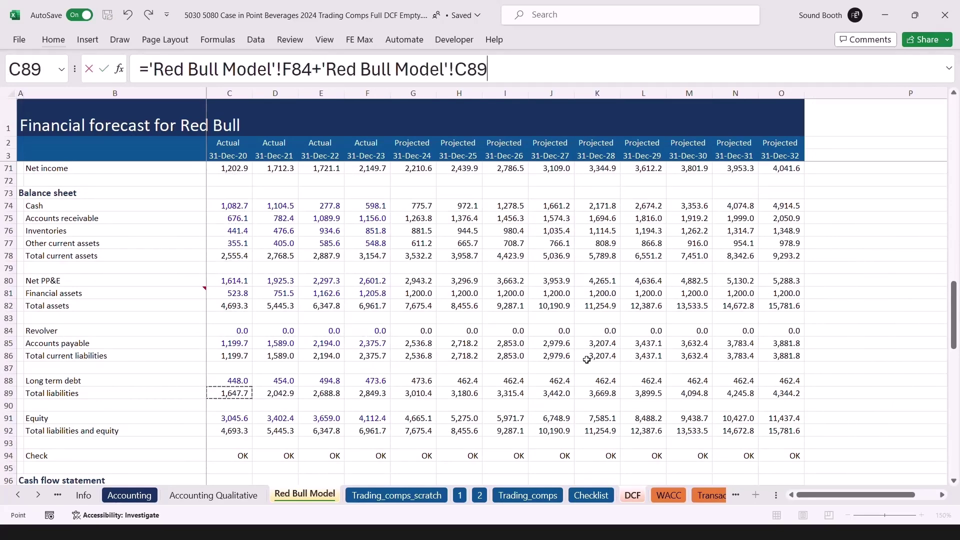
key("Up")
key("Right")
key("Right")
key("Right")
key("Return")
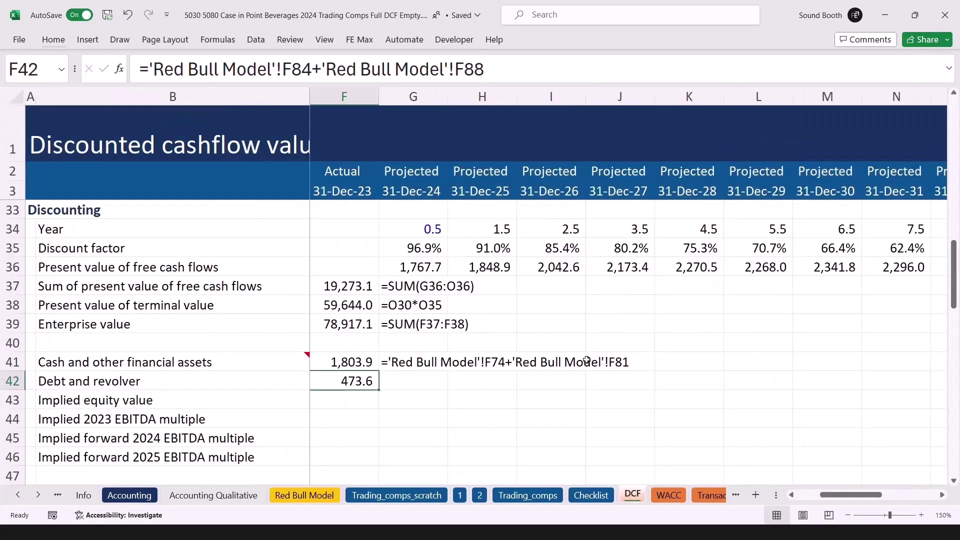
key("Right")
key("ctrl+d")
- Enter =F39+F41-F42 in F43 for the implied equity value and fill the formula-text formula down into G43
key("Down")
key("Left")
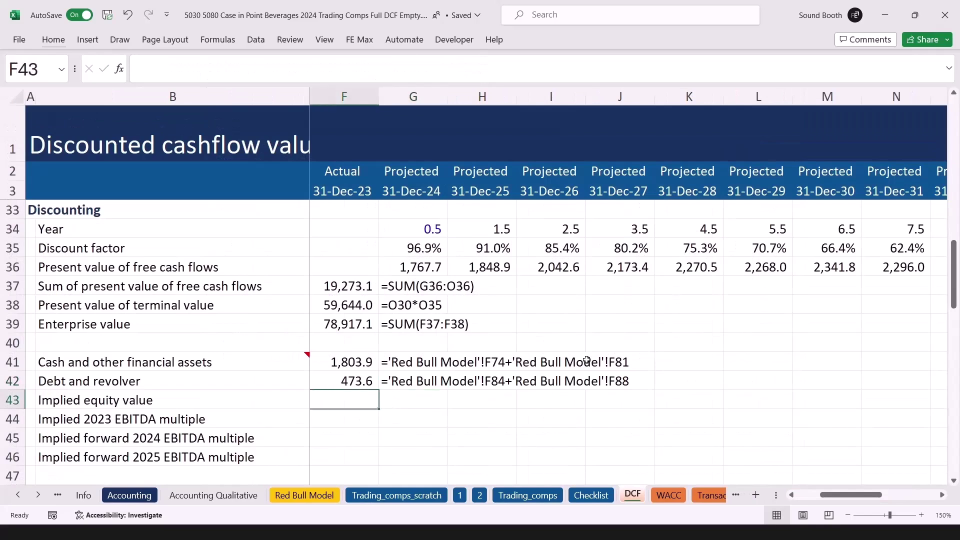
type("=")
key("Up")
key("Up")
key("Up")
key("Up")
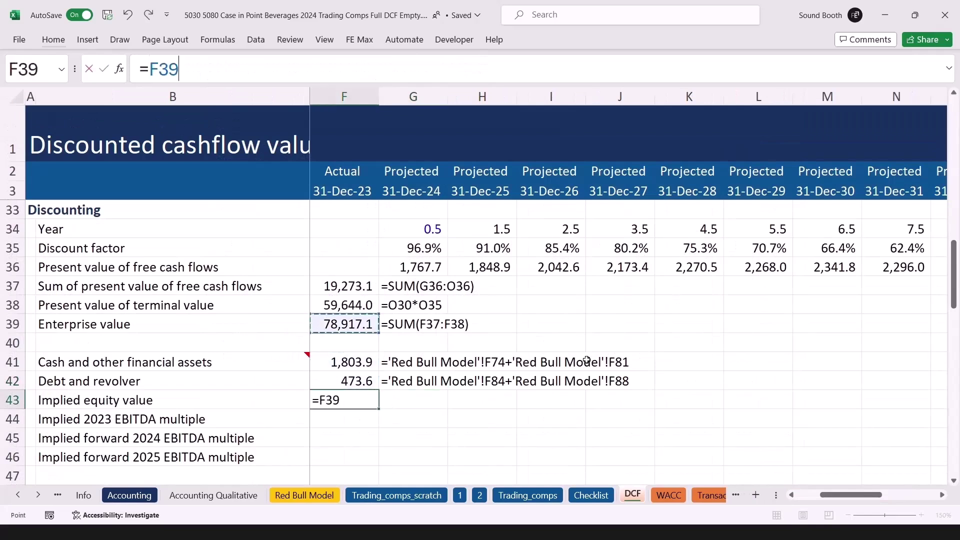
type("+")
key("Up")
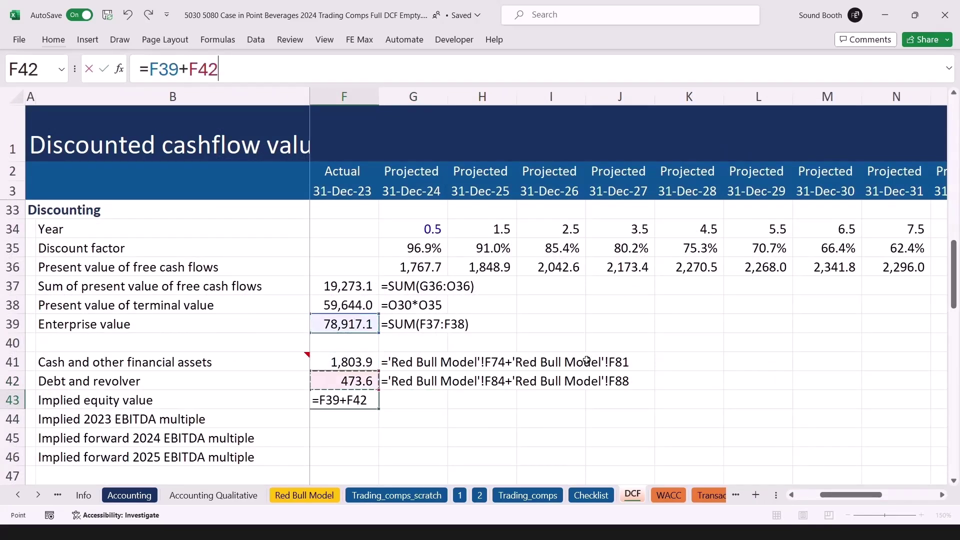
key("Up")
type("-")
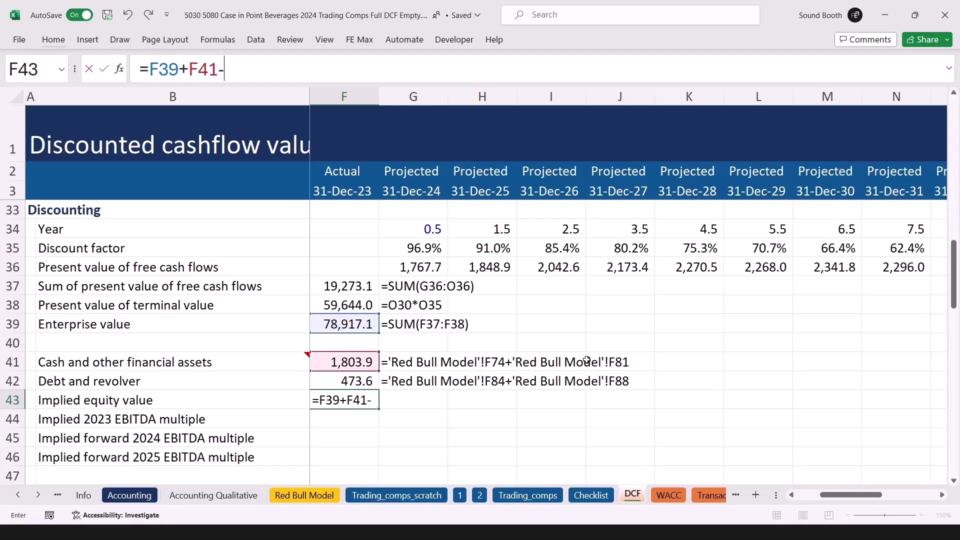
key("Down")
key("Tab")
key("ctrl+d")
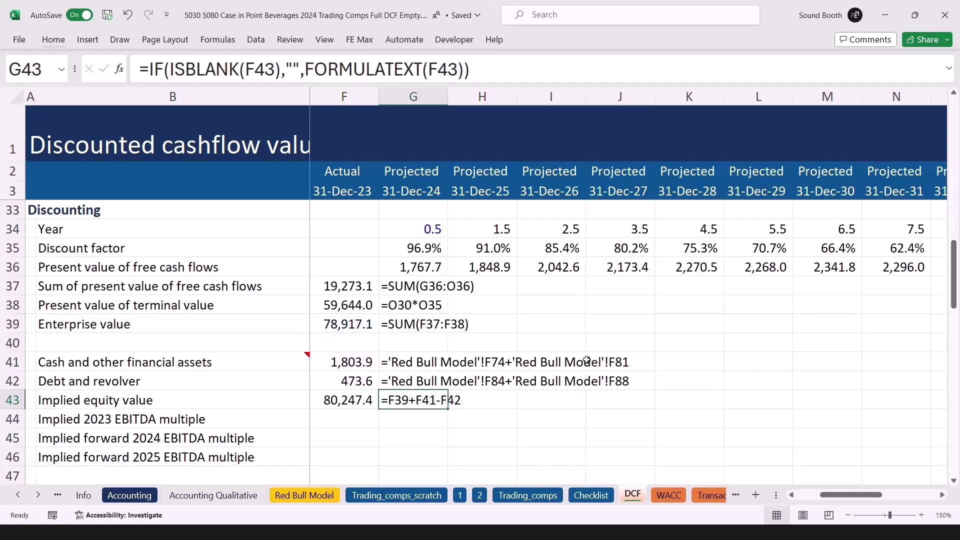
- Enter =F39/F7 in F44 for the implied 2023 EBITDA multiple
key("Left")
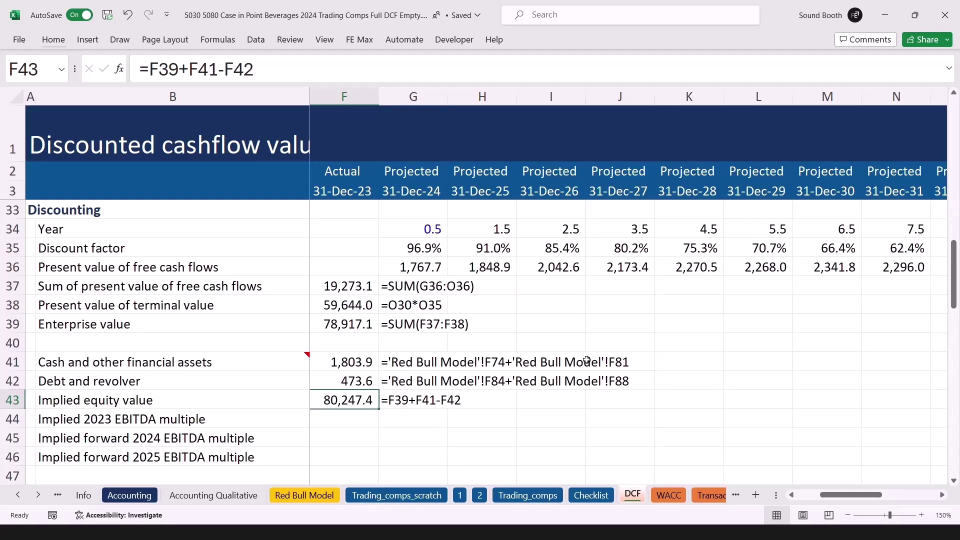
key("Down")
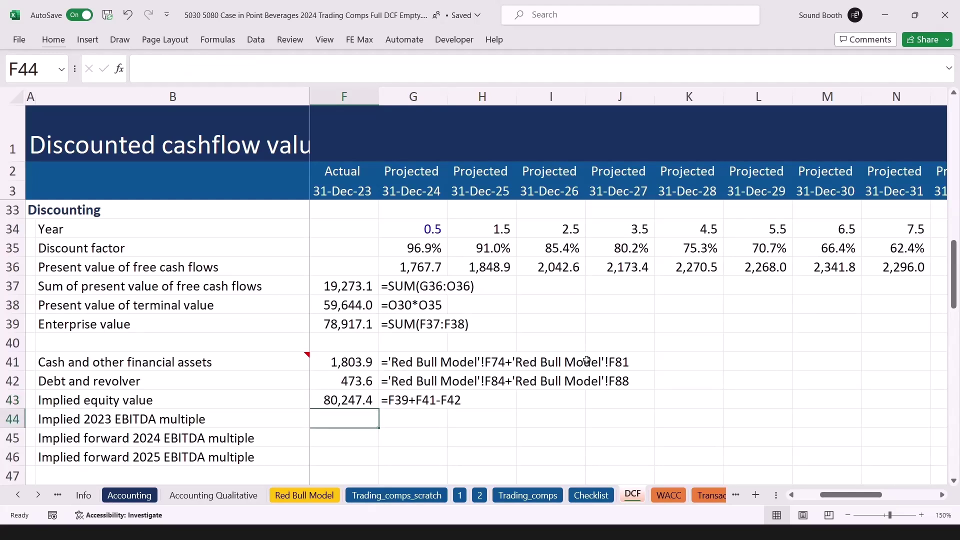
type("=")
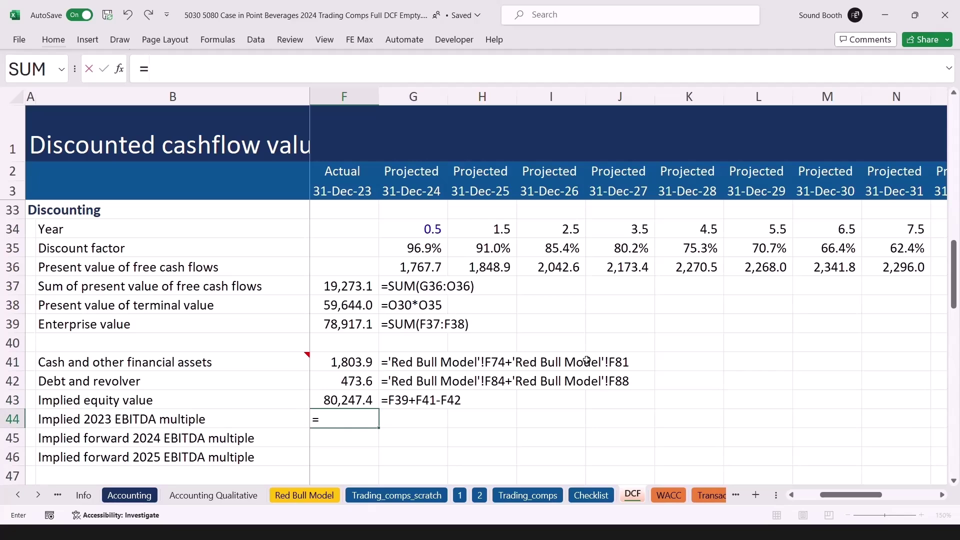
key("Up")
key("Up")
key("Up")
key("Up")
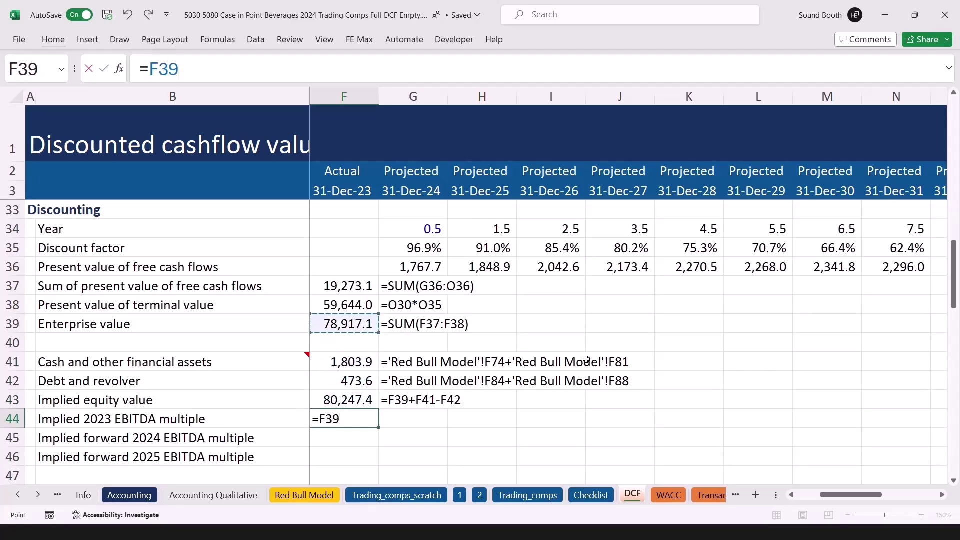
type("/")
key("Up")
key("Up")
key("Up")
key("Up")
key("Up")
key("Up")
key("Up")
key("Up")
key("Up")
key("Up")
key("Up")
key("Up")
key("Up")
key("Up")
key("Up")
key("Up")
key("Up")
key("Up")
key("Up")
key("Up")
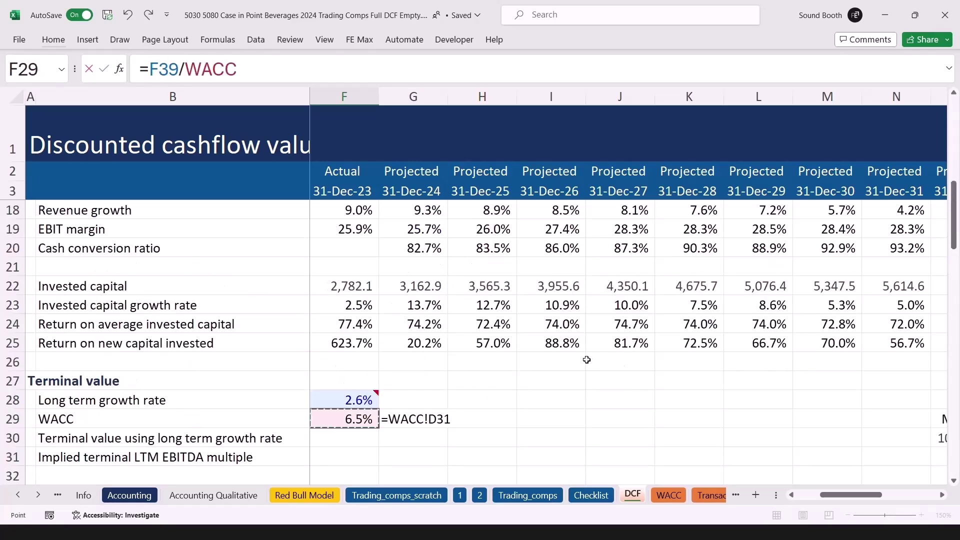
key("Down")
key("Down")
key("Down")
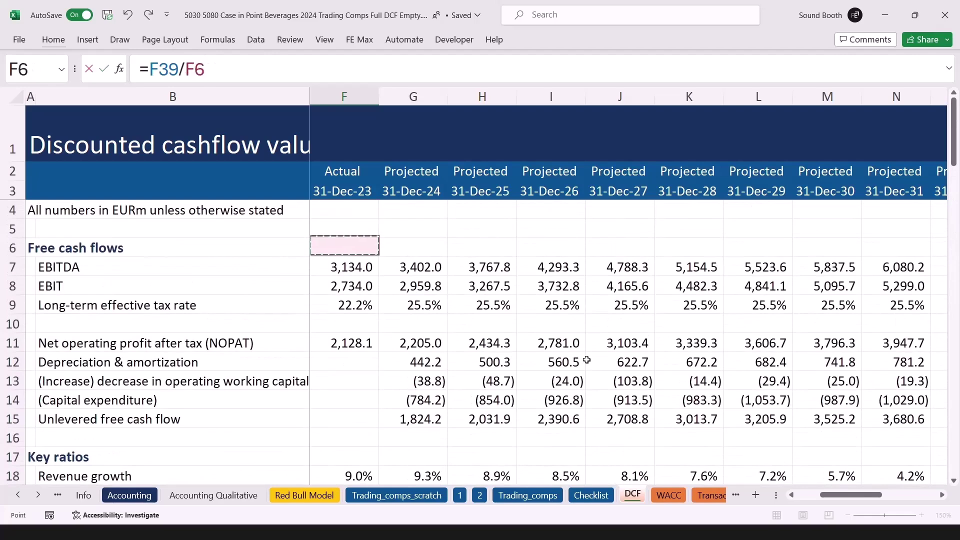
key("Return")
- Fill the formula-text formula down into G44 to document the implied 2023 EBITDA multiple
key("Down")
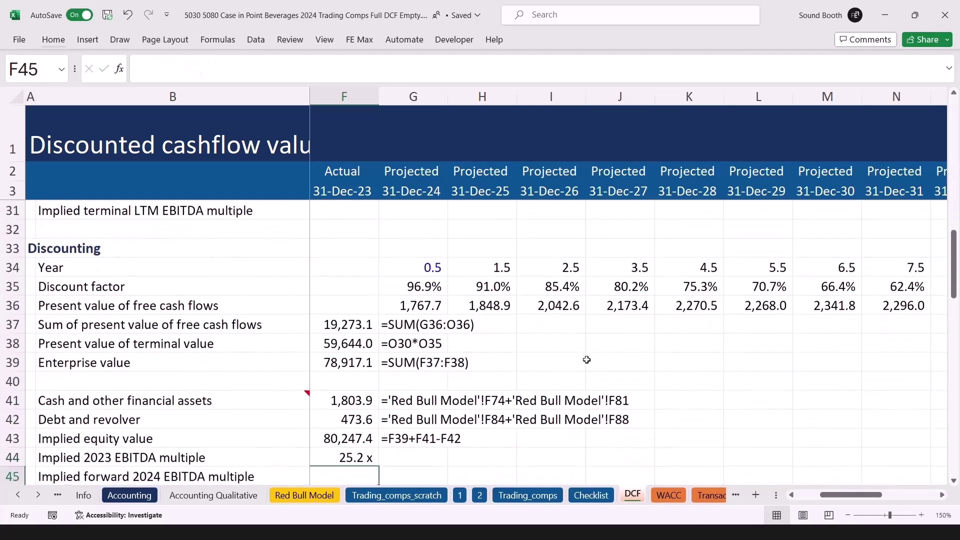
key("Up")
key("Right")
key("ctrl+d")
- Enter =F39/G7 in F45 for the implied forward 2024 EBITDA multiple
key("Down")
key("Down")
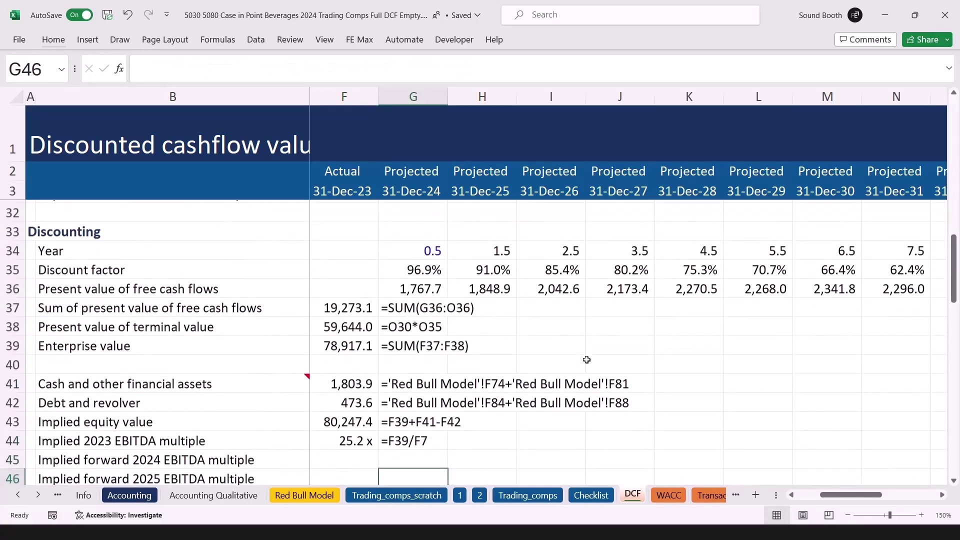
key("Up")
key("Left")
type("=")
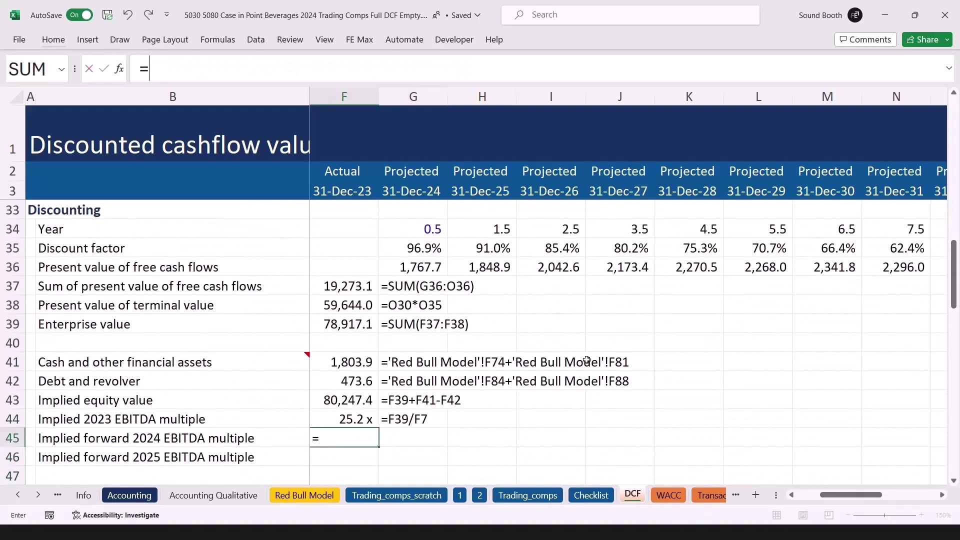
key("Up")
key("Up")
key("Up")
key("Up")
key("Up")
key("Up")
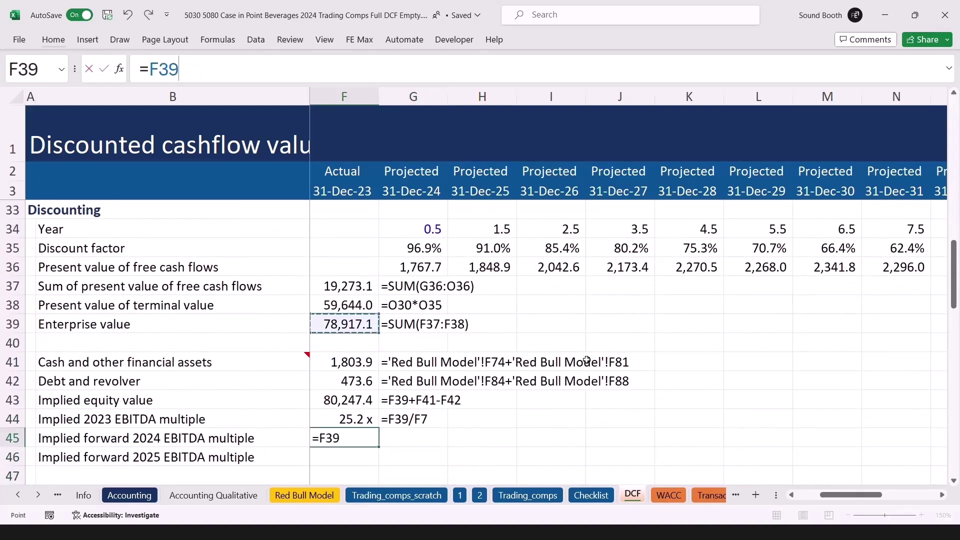
type("/")
key("ctrl+Home")
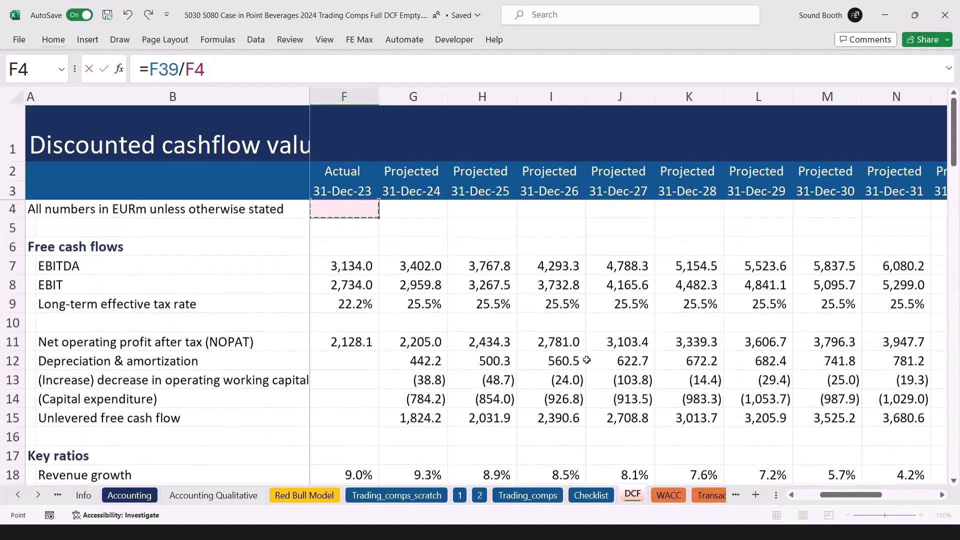
key("Down")
key("Down")
key("Down")
key("Right")
key("Return")
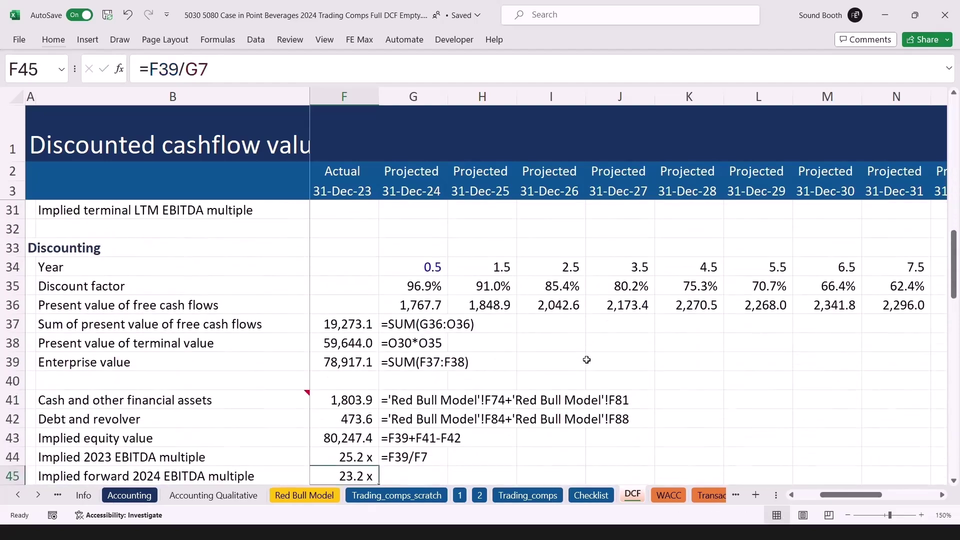
- Enter =F39/H7 in F46 for the implied forward 2025 EBITDA multiple
type("=")
key("Up")
key("Up")
key("Up")
key("Up")
key("Up")
key("Up")
key("Up")
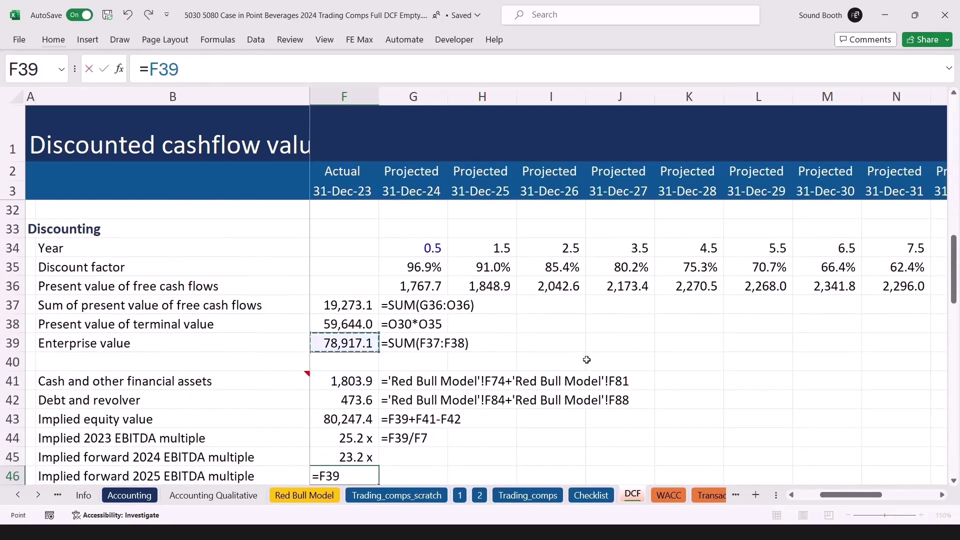
type("/")
key("Up")
key("Up")
key("Up")
key("Up")
key("Up")
key("Up")
key("Up")
key("Up")
key("Up")
key("Up")
key("Up")
key("Up")
key("Up")
key("Up")
key("Up")
key("Up")
key("Up")
key("Up")
key("Up")
key("Up")
key("Right")
key("Right")
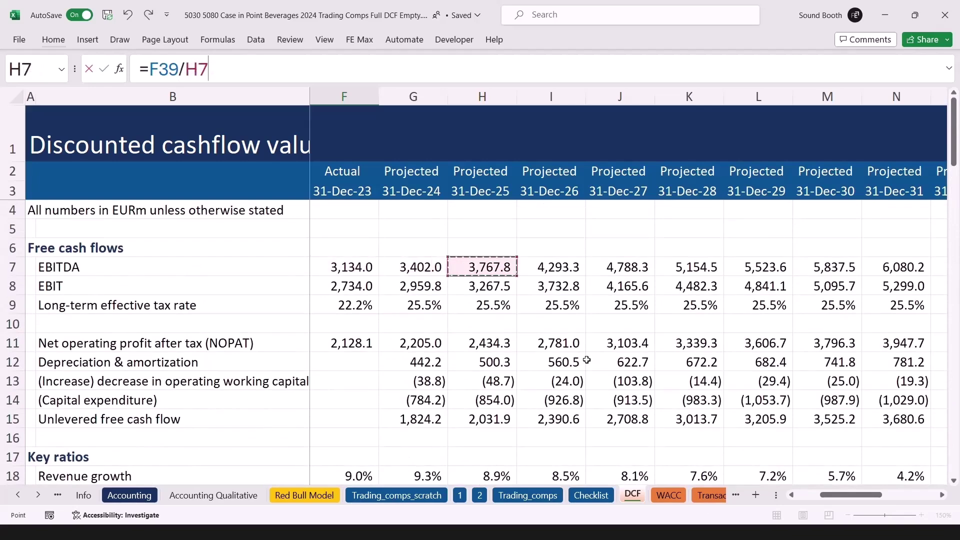
key("ctrl+Return")
- Fill the formula-text formula from G44 down through G46 to document the forward EBITDA multiples
key("Right")
key("Up")
key("Up")
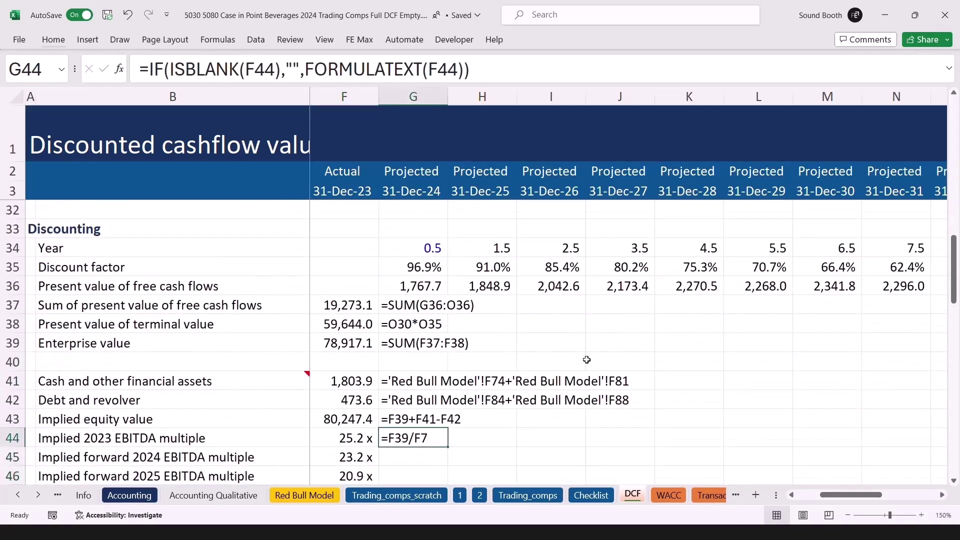
key("shift+Down")
key("shift+Down")
key("ctrl+d")
- Examine the implied terminal LTM EBITDA multiple and its formula in O31 of the terminal value section
key("Left")
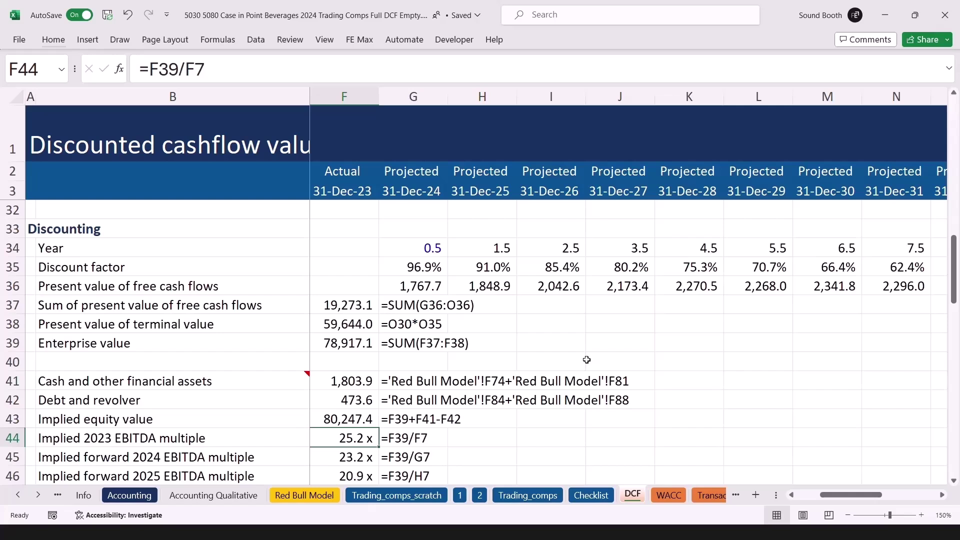
key("Up")
key("Up")
key("Up")
key("Up")
key("Up")
key("Up")
key("Up")
key("Up")
key("Up")
key("Up")
key("Up")
key("Up")
key("Up")
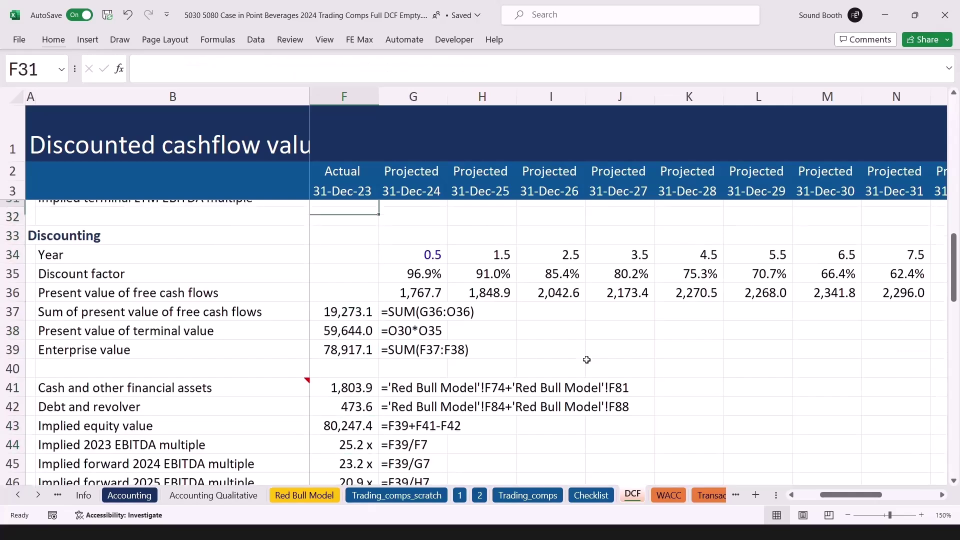
key("Up")
key("Up")
key("Up")
key("Down")
key("Down")
key("Down")
key("ctrl+Right")
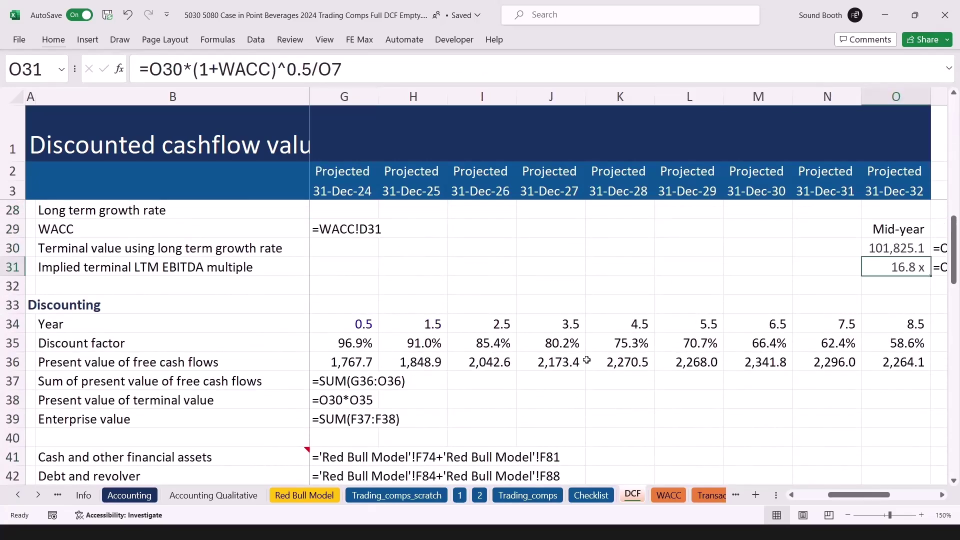
- Review the implied 2023, 2024 and 2025 EBITDA multiples in F44:F46 for comparison with the terminal multiple
key("Left")
key("Left")
key("Home")
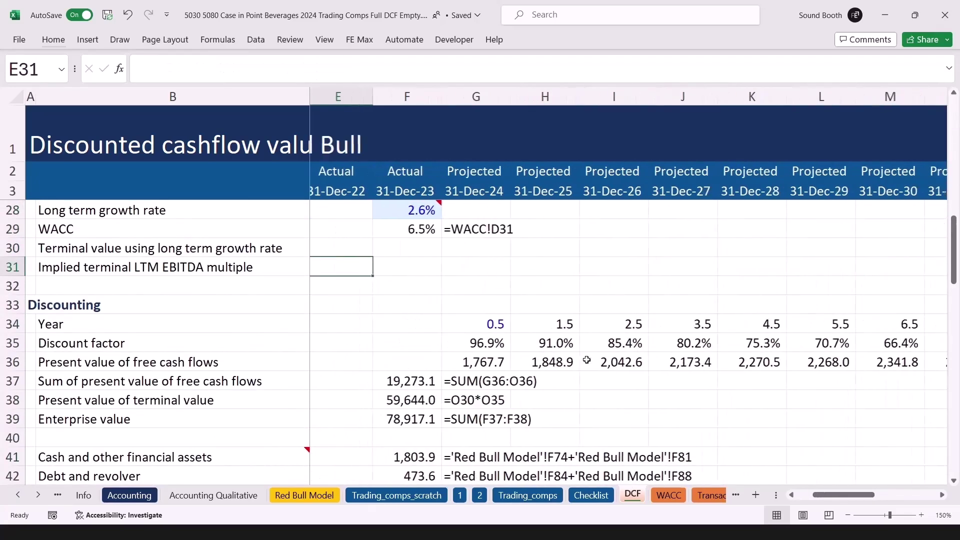
key("Down")
key("Down")
key("Down")
key("Down")
key("Down")
key("Down")
key("Down")
key("Down")
key("Down")
key("Down")
key("Down")
key("Down")
key("Down")
key("Down")
key("Down")
key("Down")
key("Down")
key("Up")
key("Up")
key("Up")
key("Up")
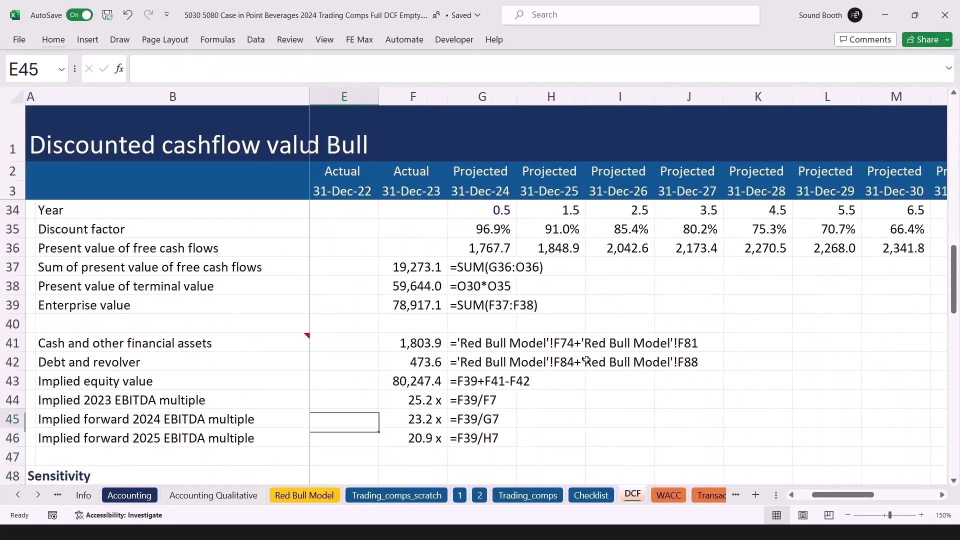
key("Right")
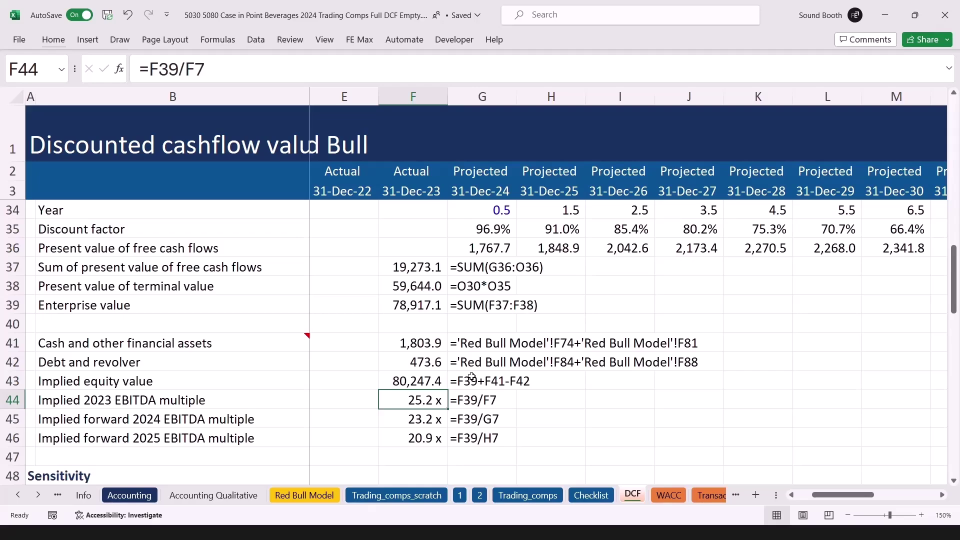
- Check the long-term growth rate and WACC inputs in F28:F29 and the WACC axis formulas of the enterprise value sensitivity table
key("Page_Up")
key("Up")
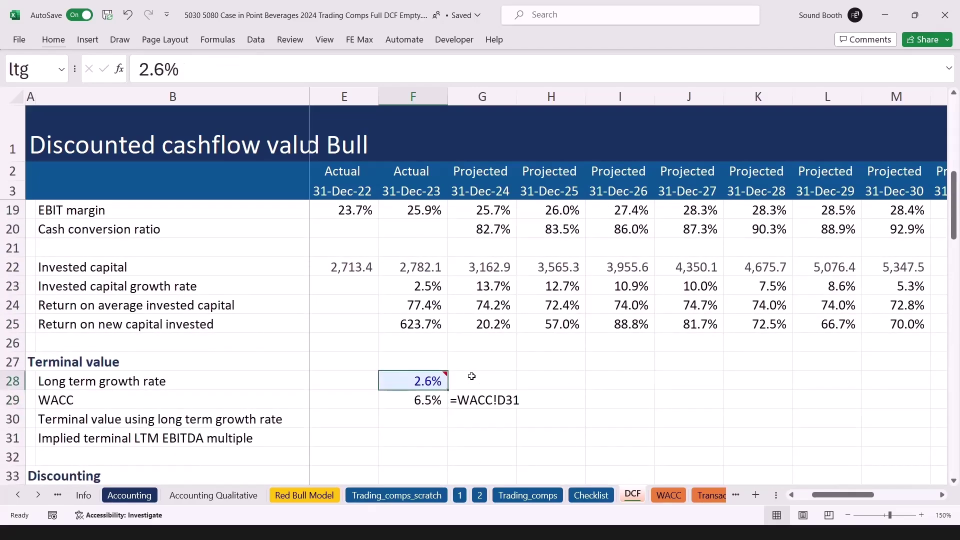
key("Down")
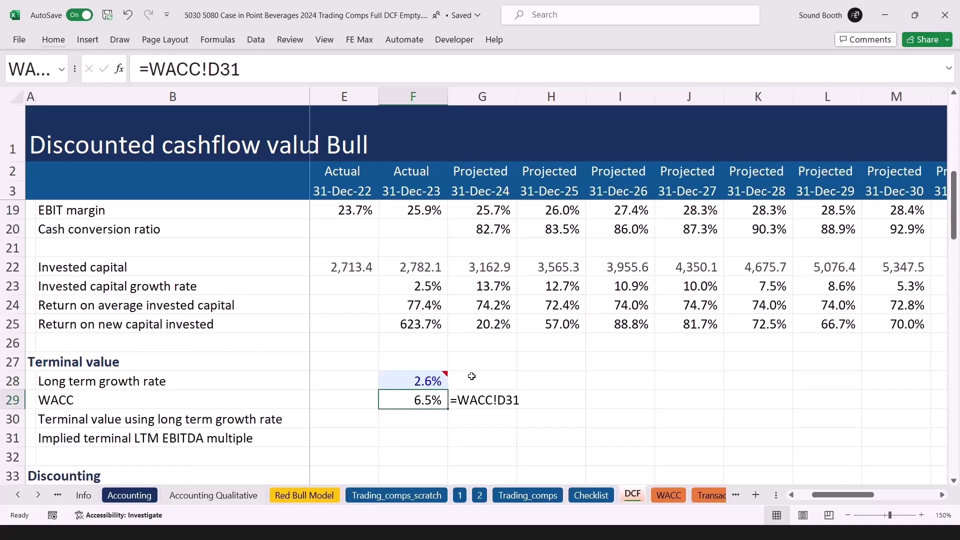
key("Page_Down")
key("Page_Down")
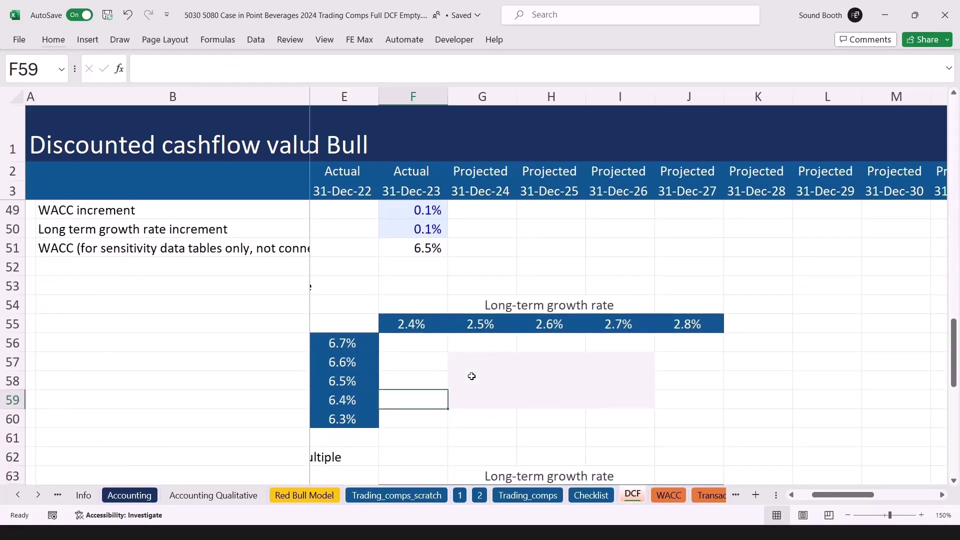
key("Up")
key("Up")
key("Up")
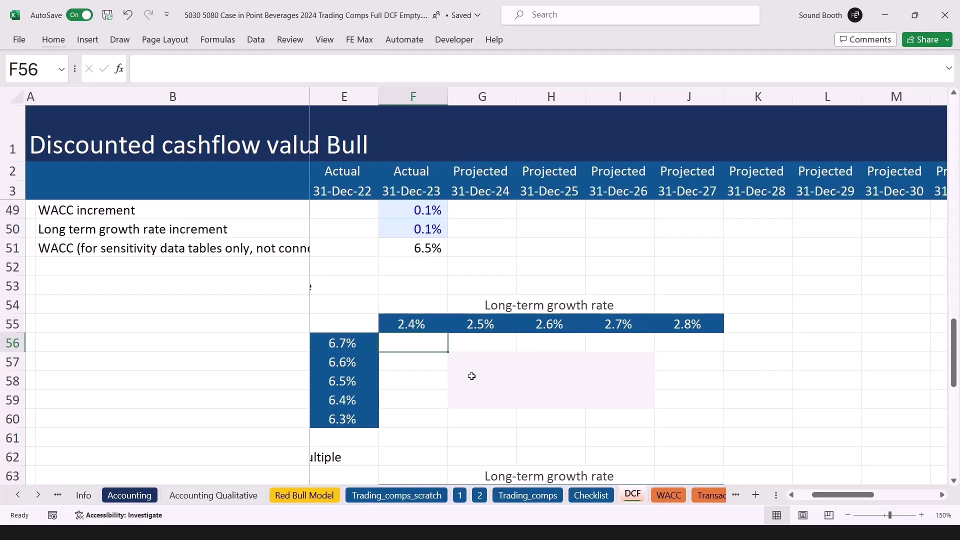
key("Left")
key("Left")
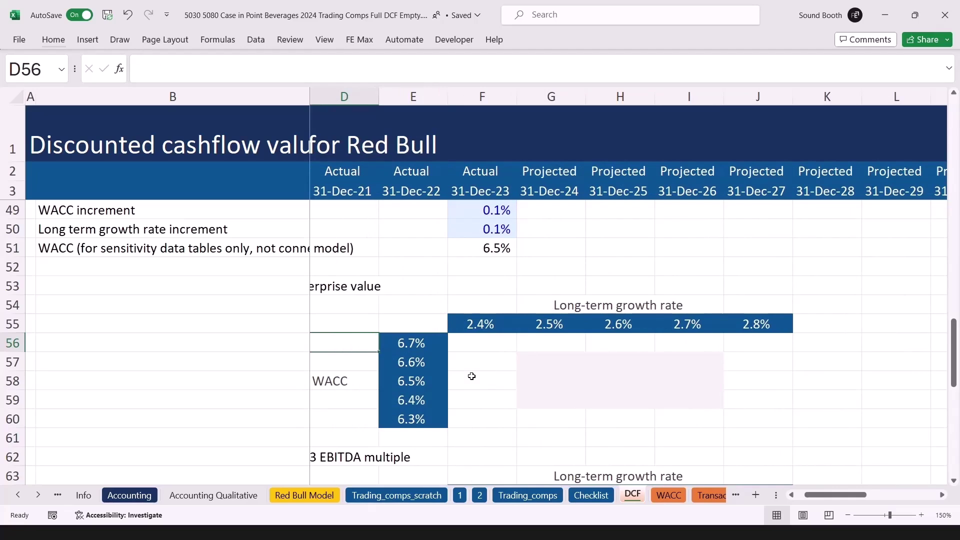
key("Right")
key("Down")
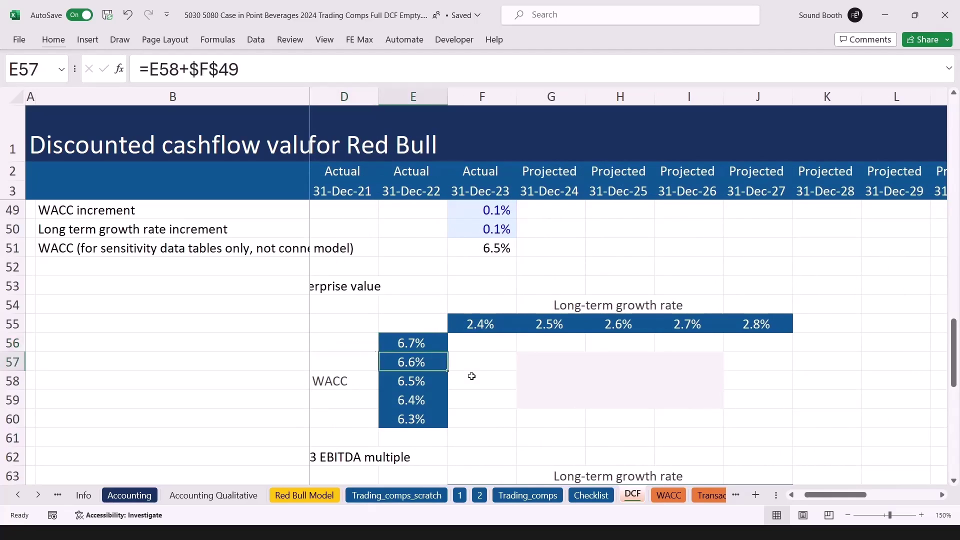
key("Up")
key("Down")
key("Down")
key("Down")
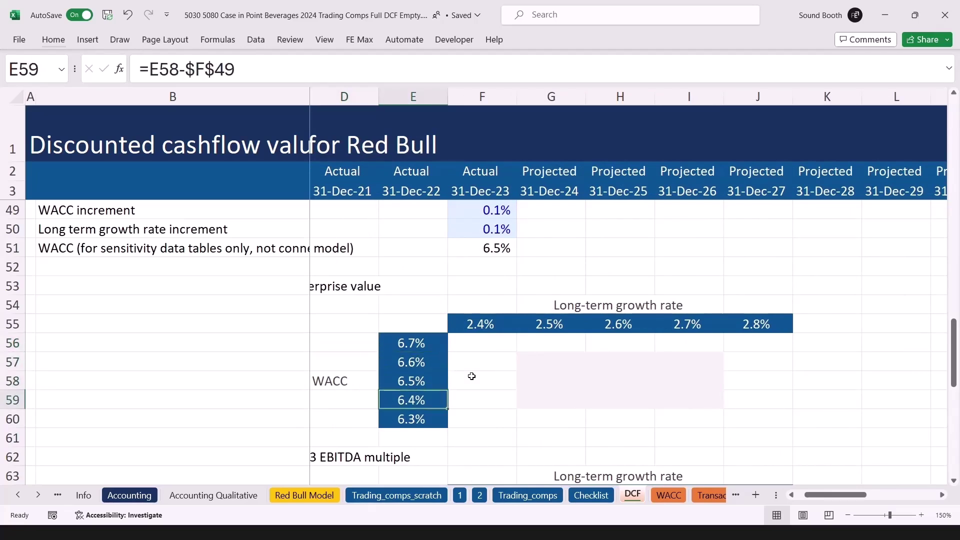
- Examine the WACC axis in E56:E60 and the long-term growth rate axis in F55:J55 of the enterprise value sensitivity table
key("Down")
key("Down")
key("Up")
key("Up")
key("Up")
key("Up")
key("Up")
key("Up")
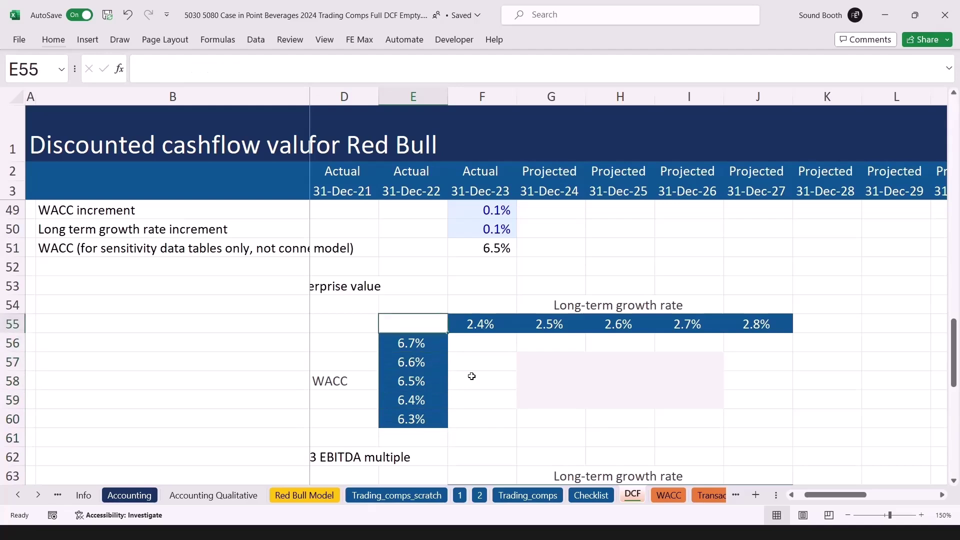
key("Right")
key("Right")
key("Right")
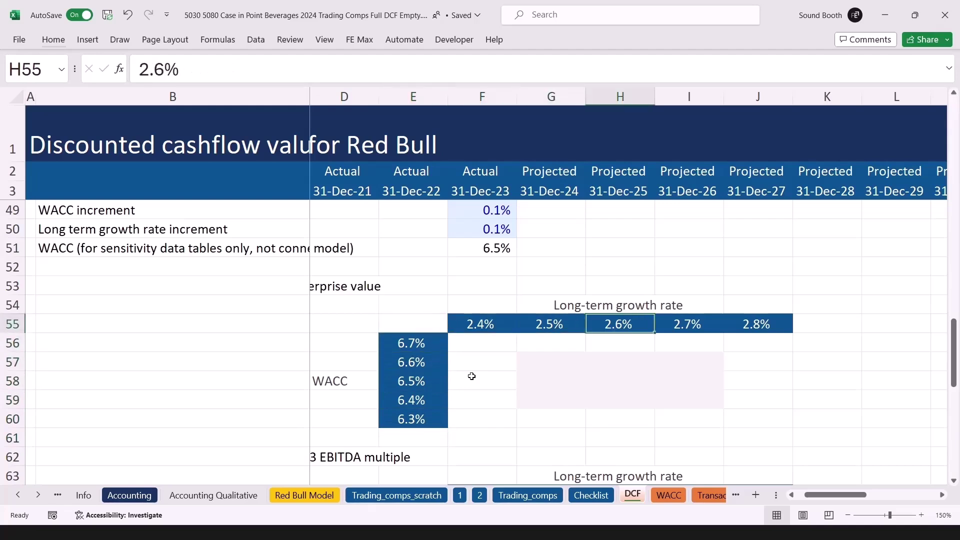
key("Right")
key("Right")
key("Right")
key("Left")
key("Left")
key("Left")
key("Left")
key("Left")
key("Left")
key("Down")
key("Down")
key("Down")
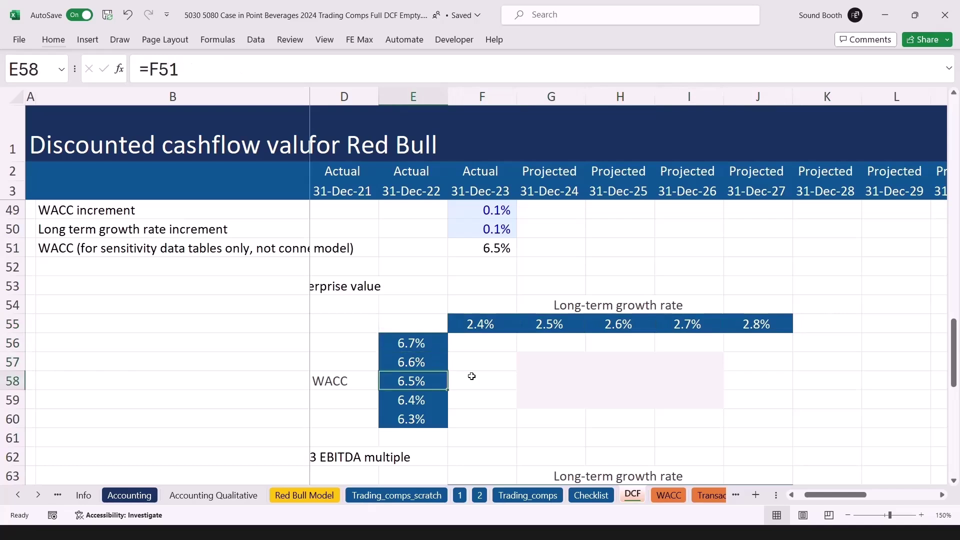
- Inspect the formula of the middle WACC axis value in E58 and trace it to its source in F51
key("Up")
key("Down")
key("F2")
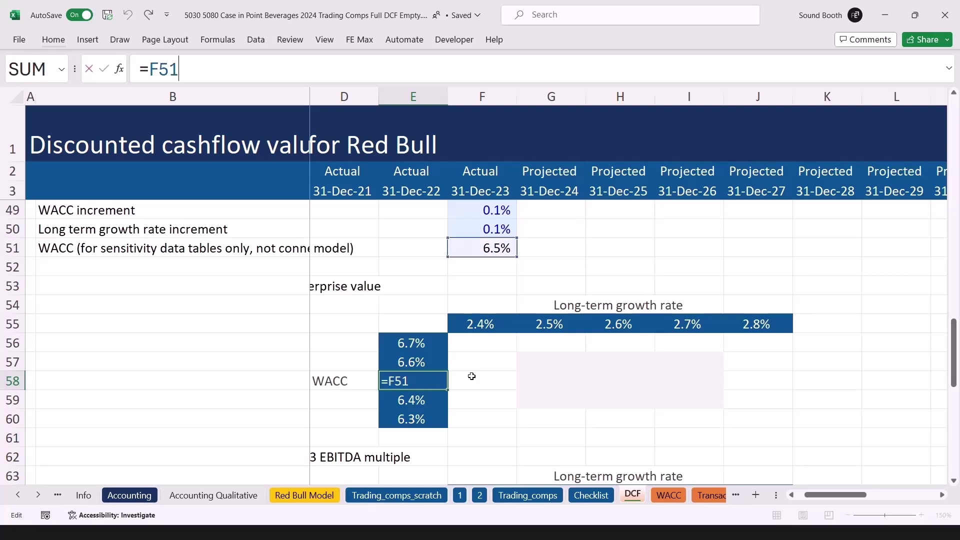
key("Escape")
key("Up")
key("Up")
key("Up")
key("Up")
key("Up")
key("Up")
key("Up")
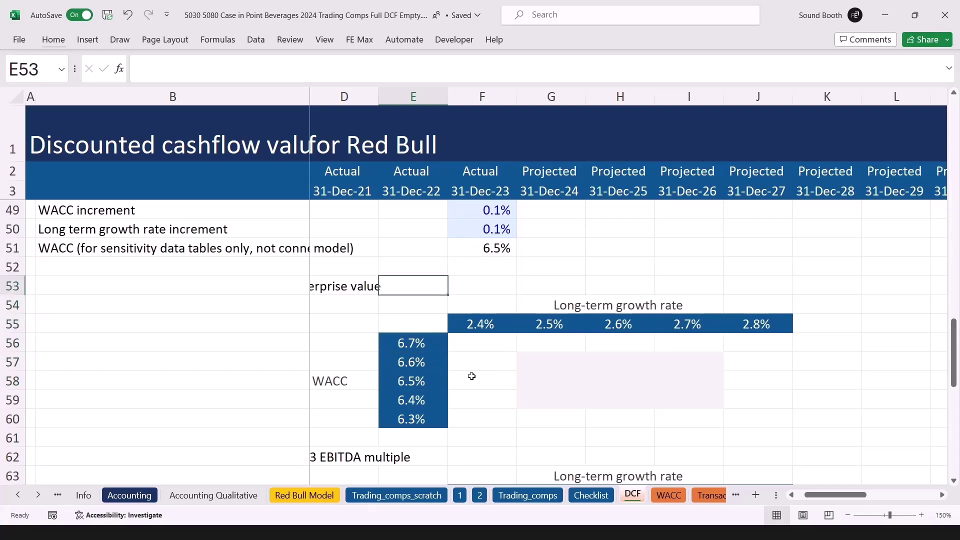
key("Right")
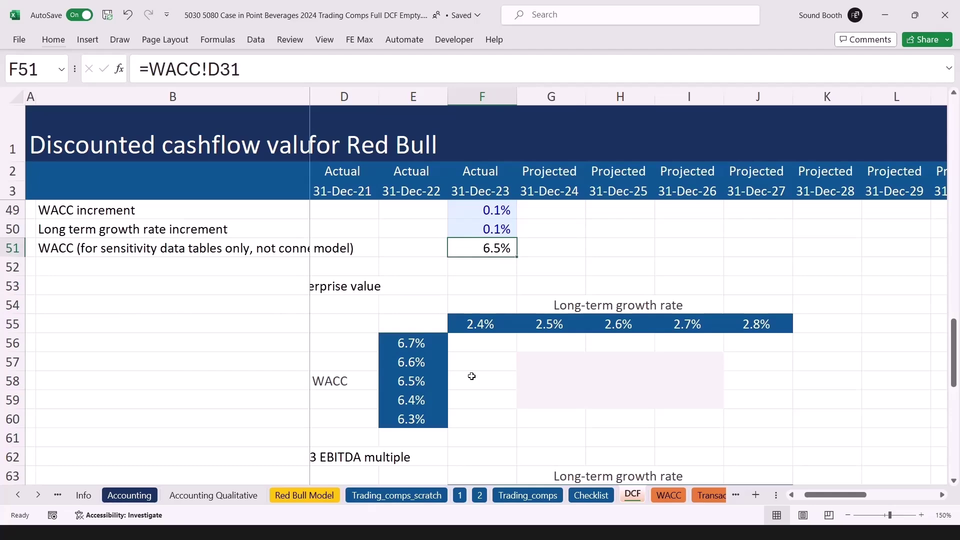
- Examine the model's WACC input in F29 for comparison with the separate sensitivity-only WACC in F51
key("Page_Up")
key("Page_Up")
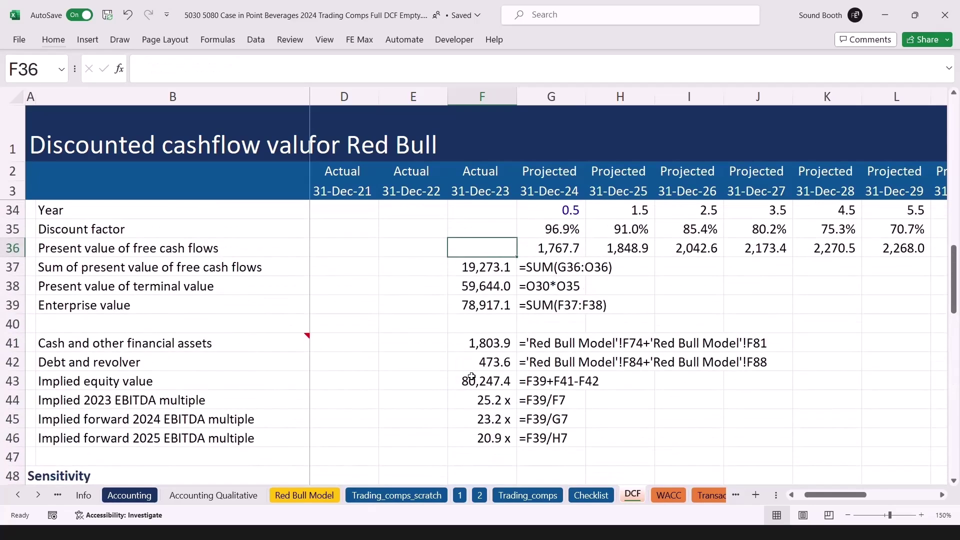
key("Down")
key("Down")
key("Down")
key("Down")
key("Down")
key("Down")
key("Down")
key("Down")
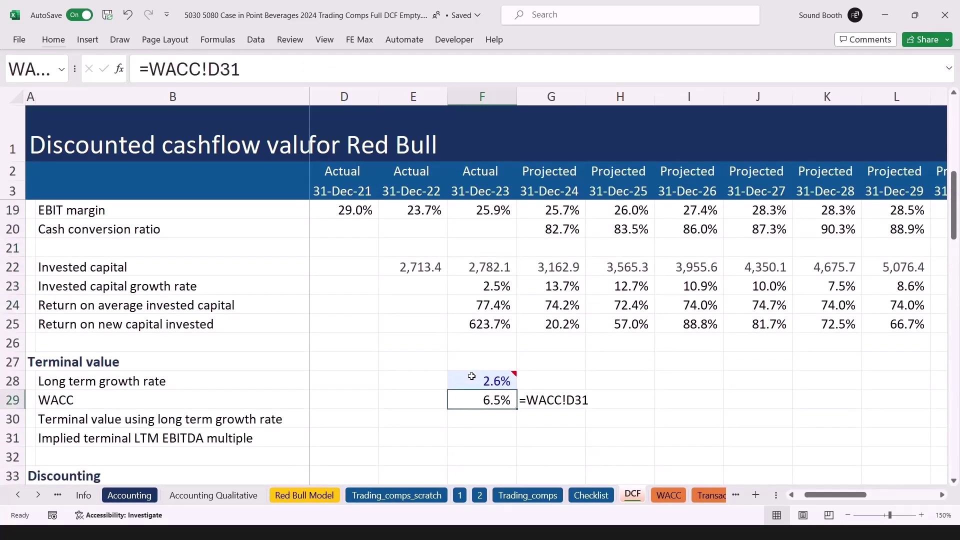
- Return to the enterprise value sensitivity table and check how the middle long-term growth rate in H55 is entered
key("Page_Down")
key("Page_Down")
key("Up")
key("Up")
key("Up")
key("Up")
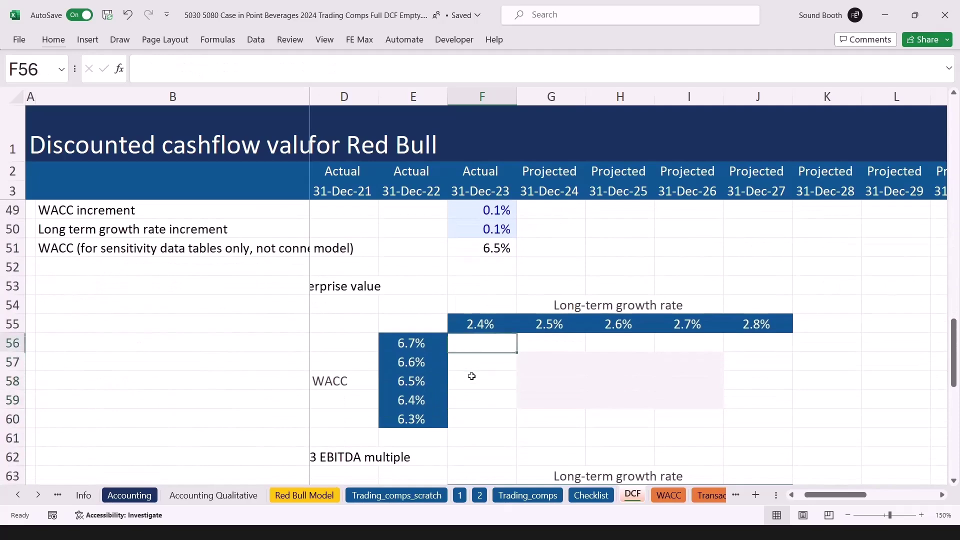
key("Right")
key("Right")
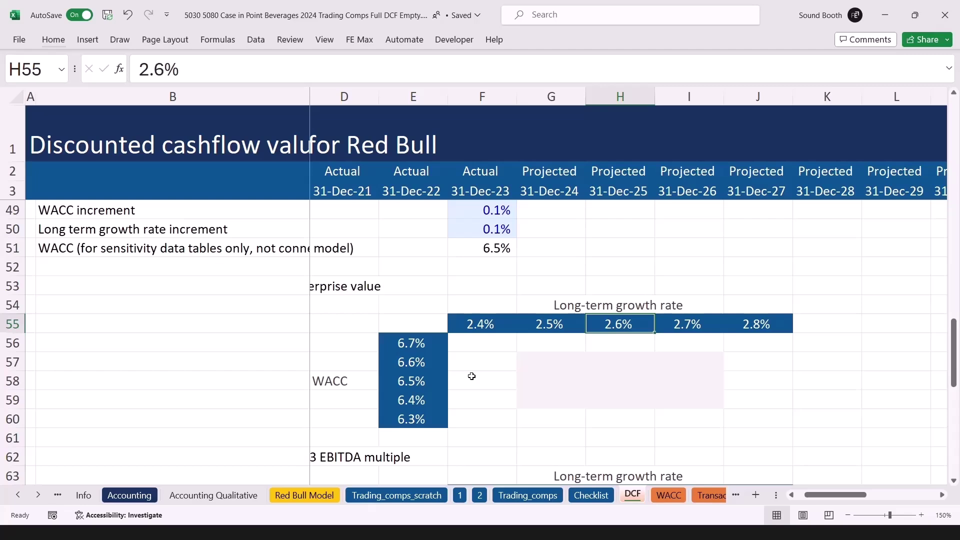
- Link the corner cell E55 of the sensitivity table to the enterprise value with =F39
key("Left")
key("Left")
key("Left")
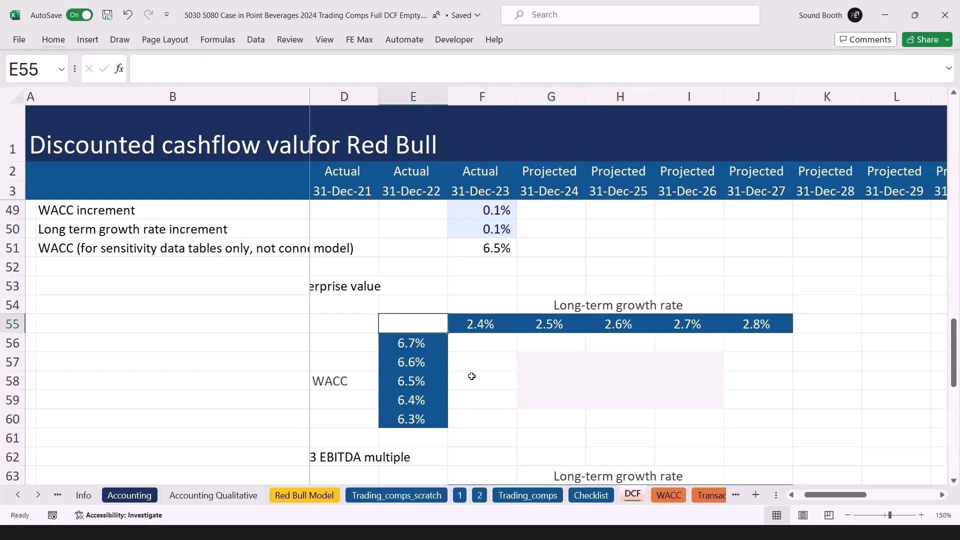
type("=")
key("Up")
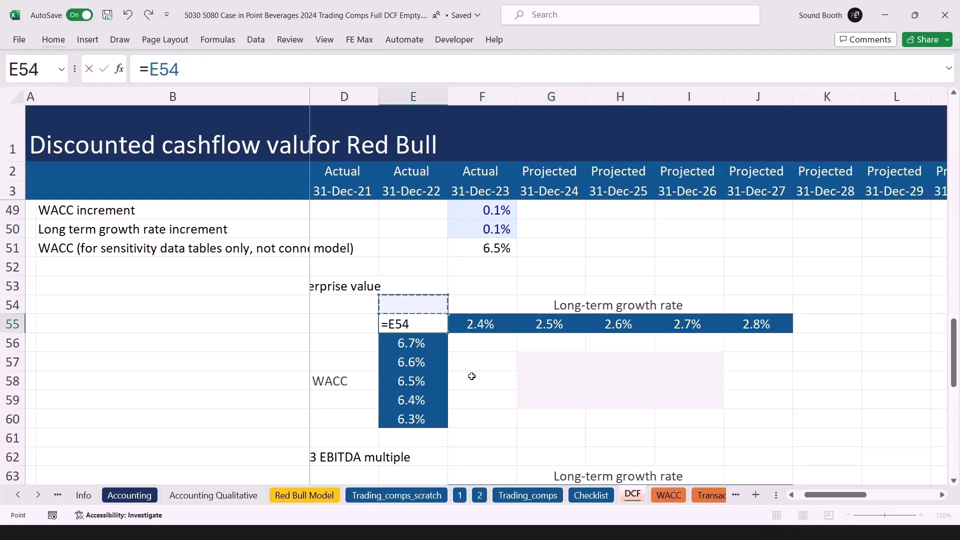
key("Up")
key("Up")
key("Up")
key("Up")
key("Up")
key("Up")
key("Up")
key("Up")
key("Up")
key("Up")
key("Up")
key("Up")
key("Up")
key("Up")
key("Up")
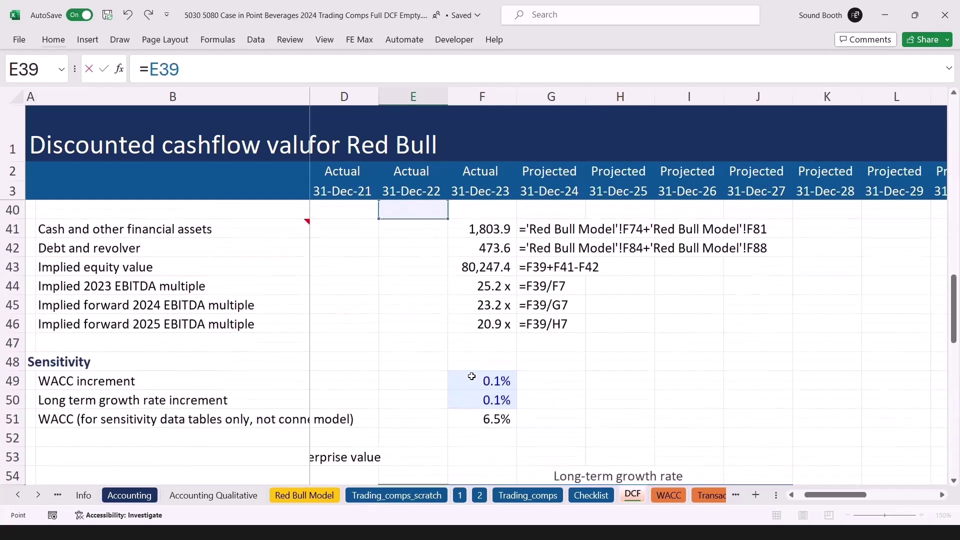
key("Up")
key("Up")
key("Down")
key("Down")
key("Right")
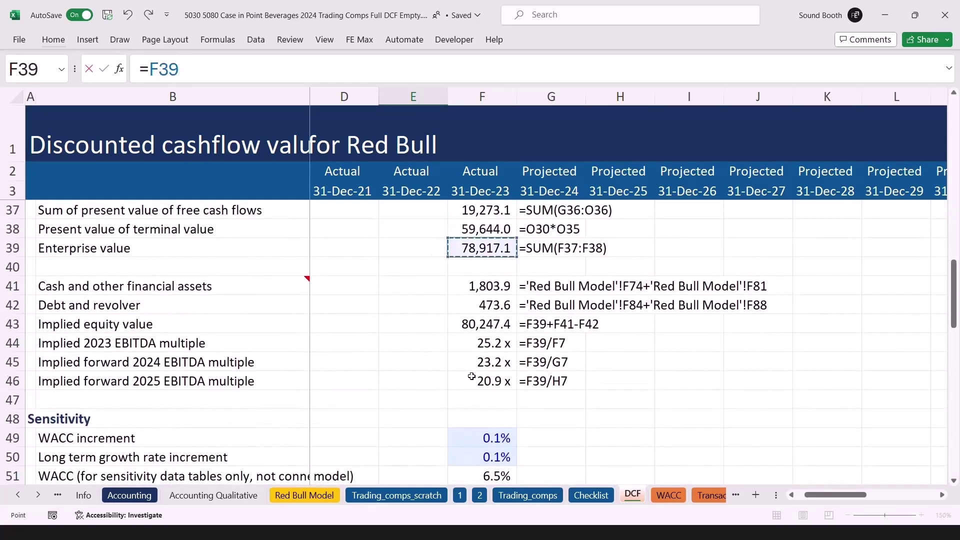
key("ctrl+Return")
key("Down")
key("Down")
key("Down")
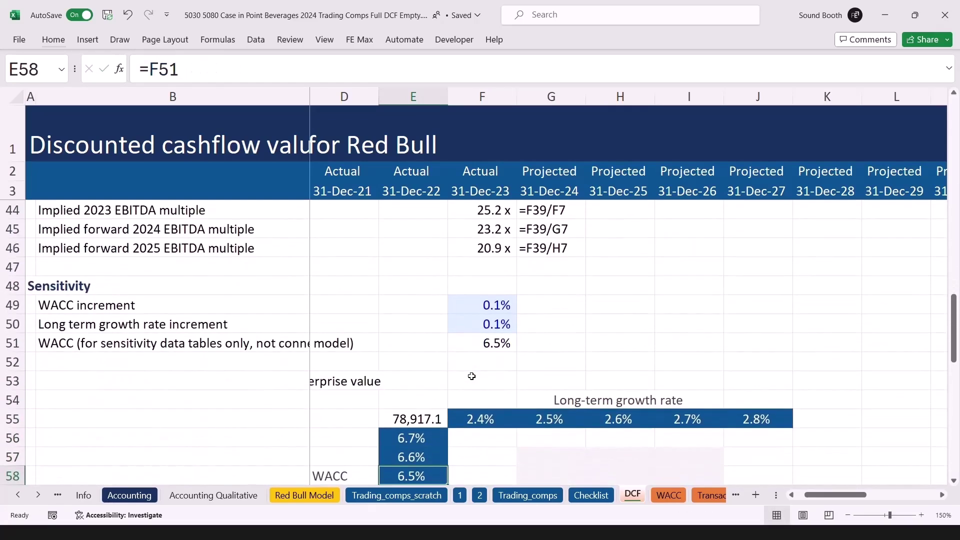
key("Up")
key("Up")
key("Up")
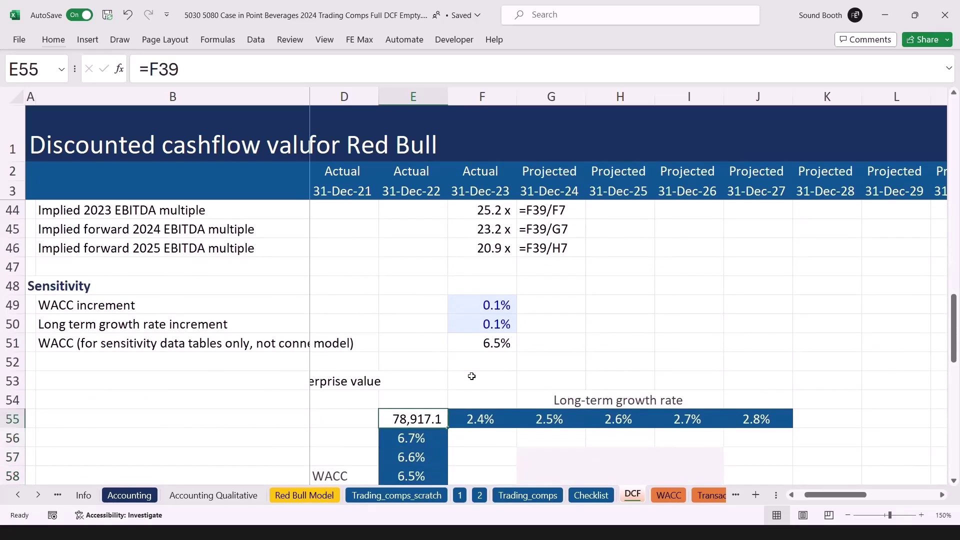
- Start a data table on E55:J60 with the long-term growth rate in F28 as its row input cell
key("ctrl+shift+Down")
key("ctrl+shift+Right")
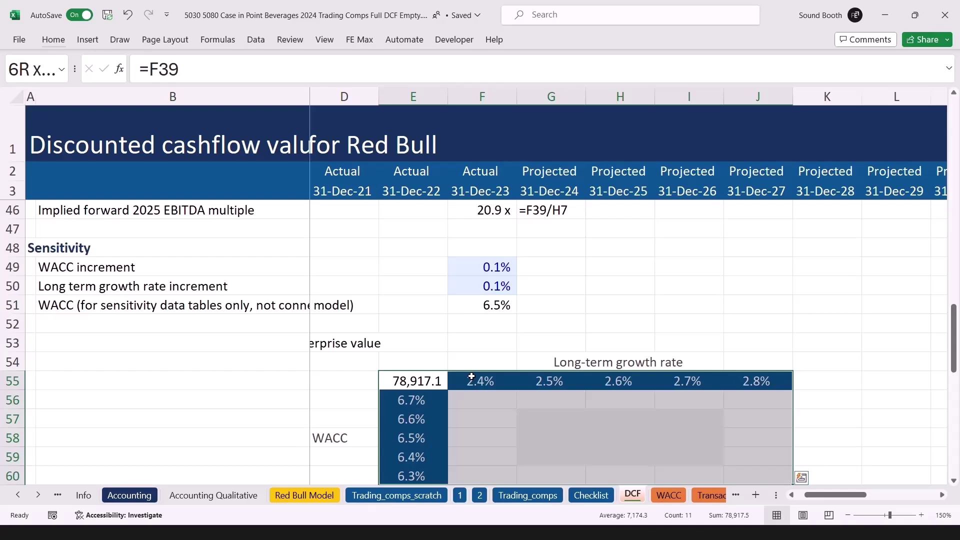
left_click_drag(472, 376, 472, 377)
key("alt")
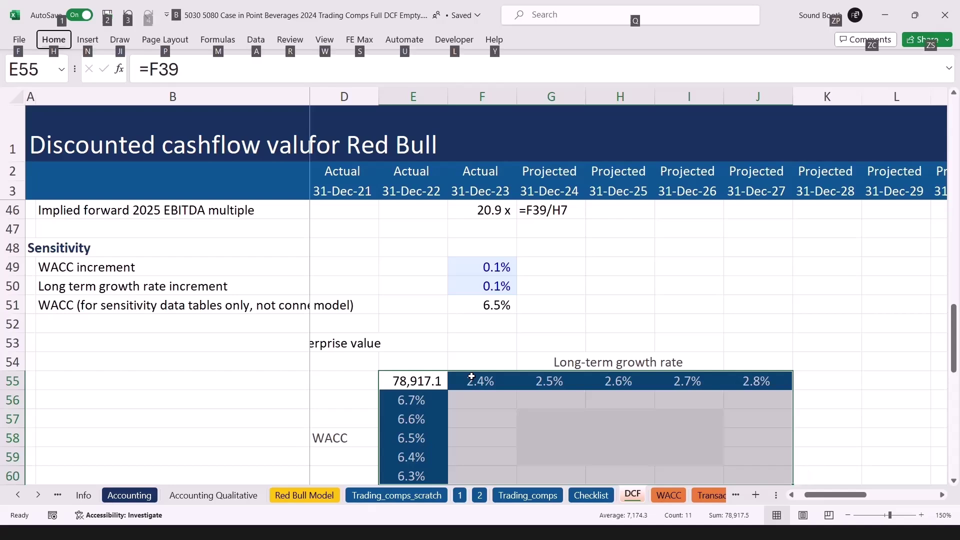
key("d")
key("t")
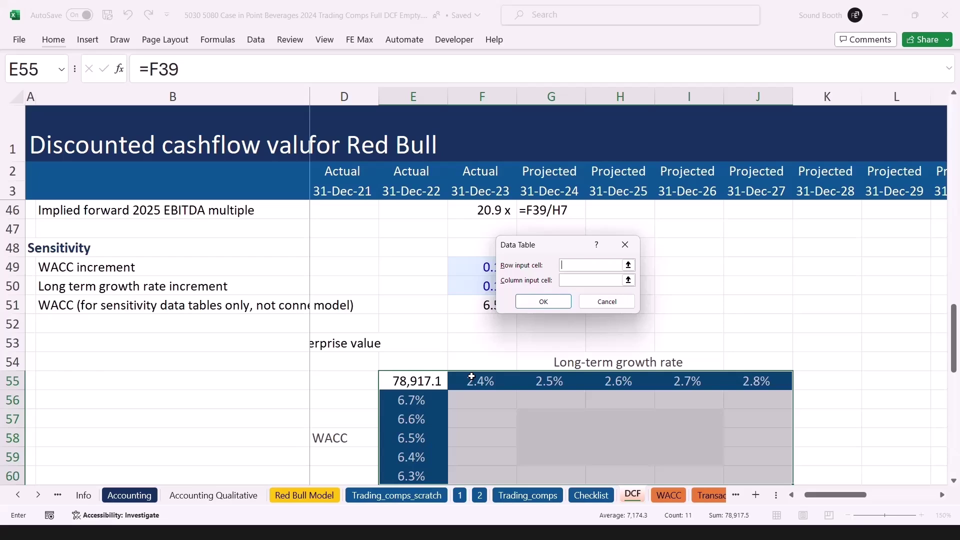
key("Up")
key("Up")
key("Up")
key("Up")
key("Up")
key("Up")
key("Up")
key("Up")
key("Up")
key("Up")
key("Up")
key("Up")
key("Up")
key("Up")
key("Up")
key("Up")
key("Up")
key("Up")
key("Up")
key("Up")
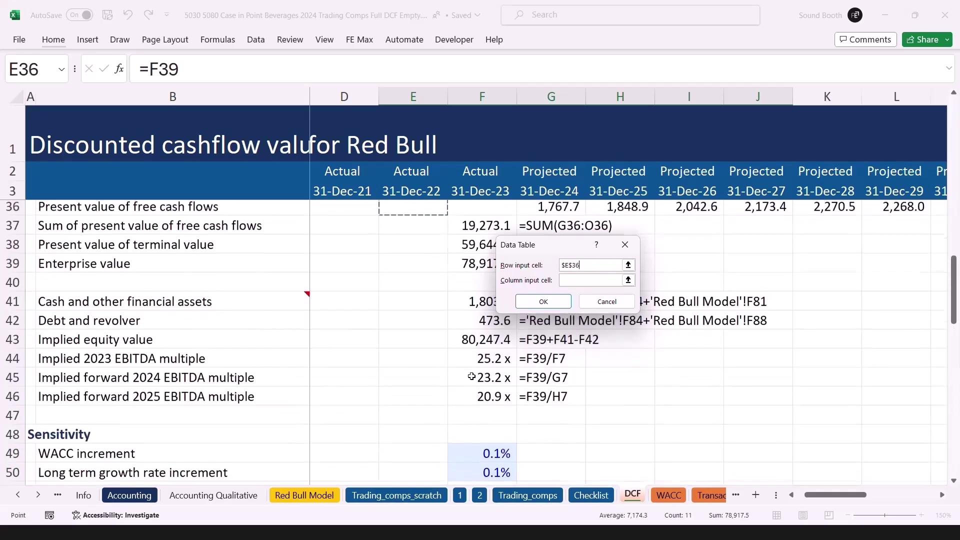
key("Down")
key("Down")
key("Down")
key("Down")
key("Down")
key("Down")
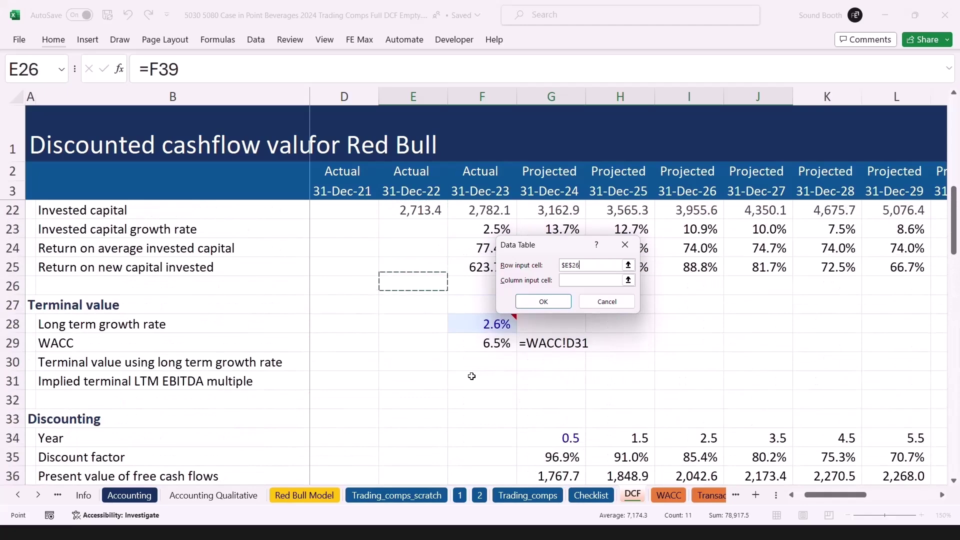
key("Right")
key("Tab")
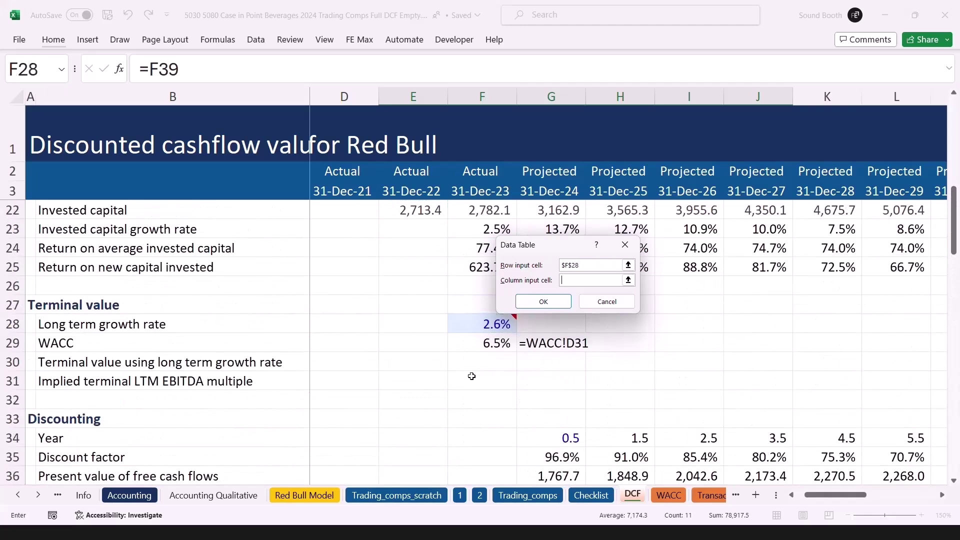
- Set the data table's column input cell to the WACC in F29 and create the table
key("Up")
key("Up")
key("Up")
key("Up")
key("Up")
key("Up")
key("Up")
key("Up")
key("Up")
key("Up")
key("Up")
key("Up")
key("Up")
key("Up")
key("Up")
key("Up")
key("Up")
key("Up")
key("Up")
key("Up")
key("Up")
key("Up")
key("Up")
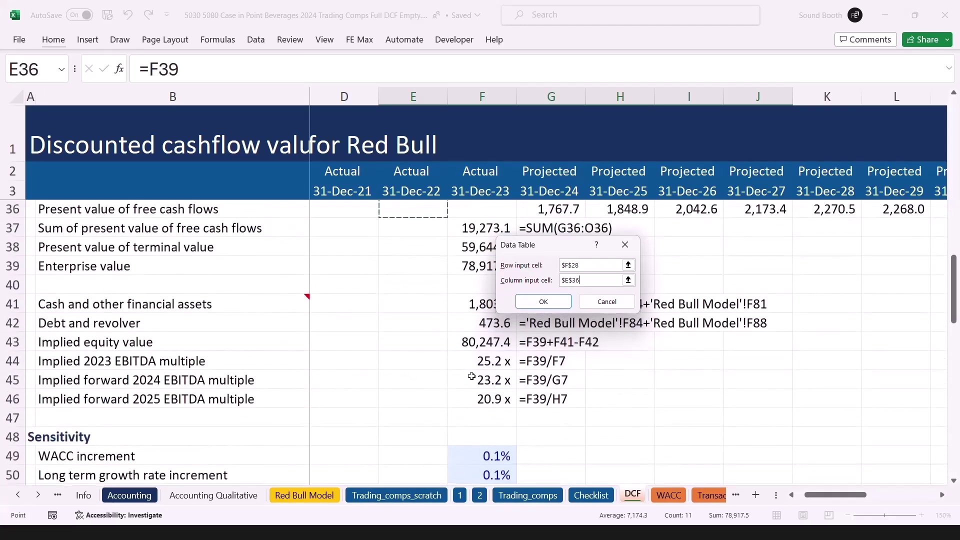
key("Up")
key("Up")
key("Up")
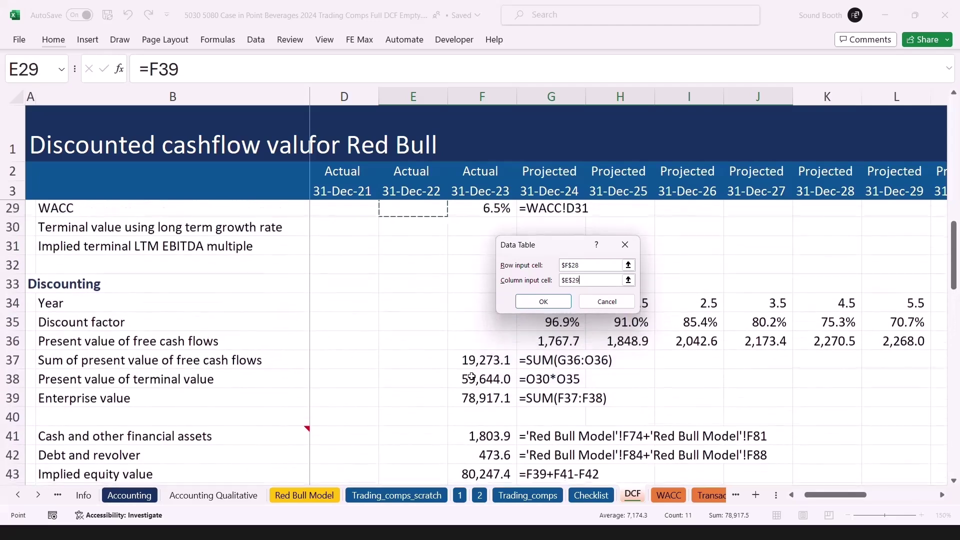
key("Right")
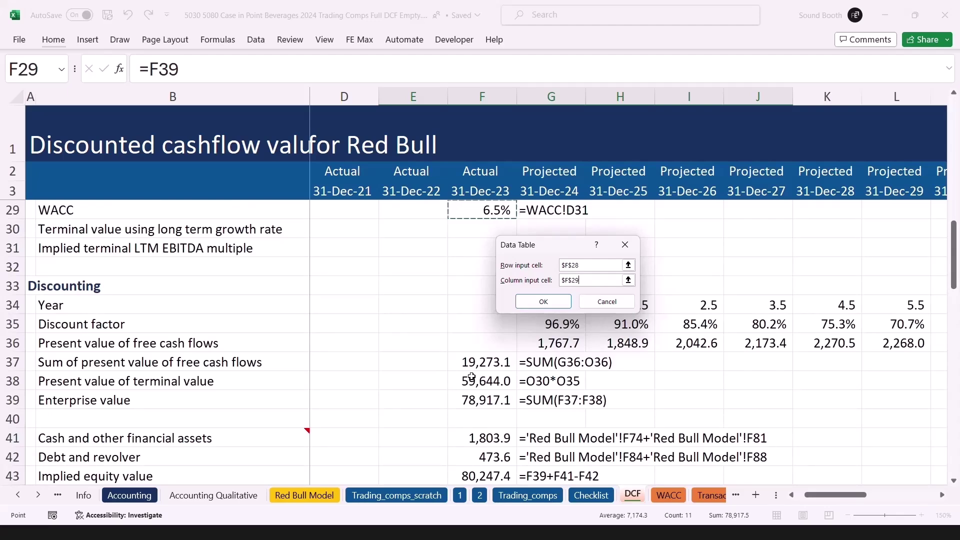
key("Return")
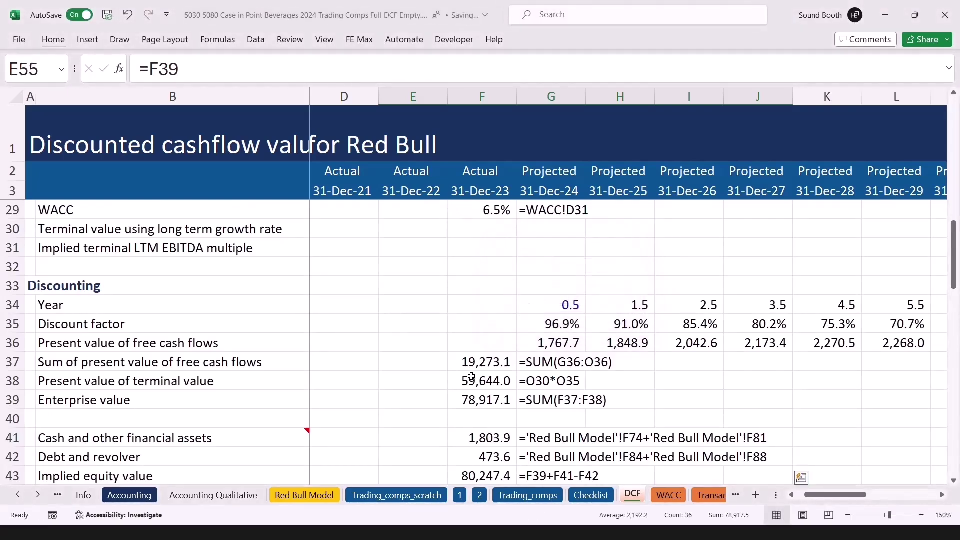
- Examine the values calculated in F56:J60 of the enterprise value sensitivity table
key("Down")
key("Down")
key("Down")
key("Down")
key("Down")
key("Down")
key("Down")
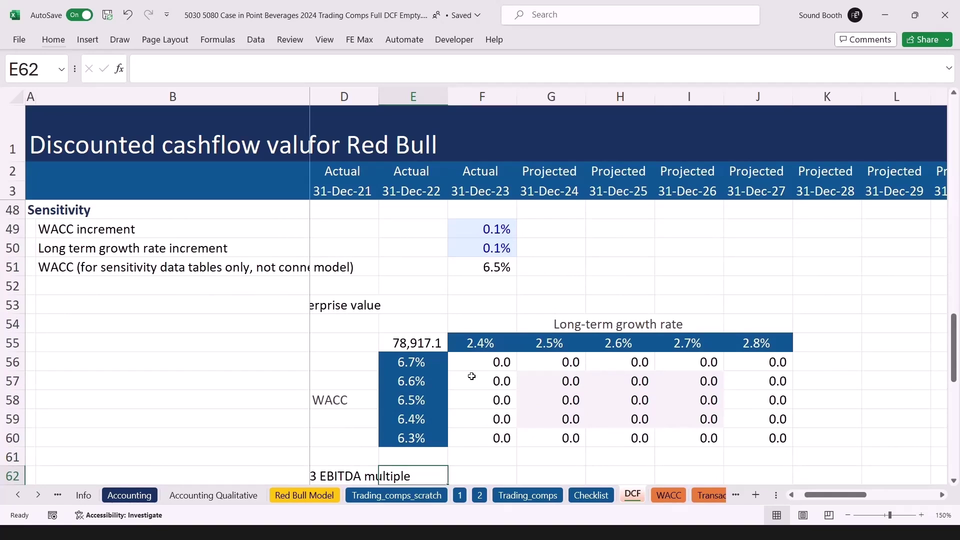
- Check the workbook calculation setting in the formula options and close the options without changing it
key("alt")
key("f")
key("t")
key("Down")
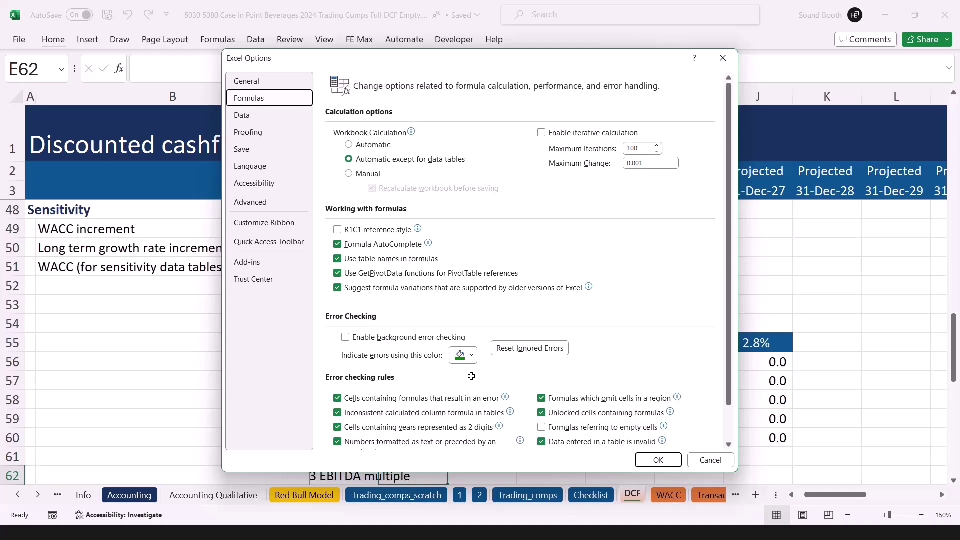
key("Return")
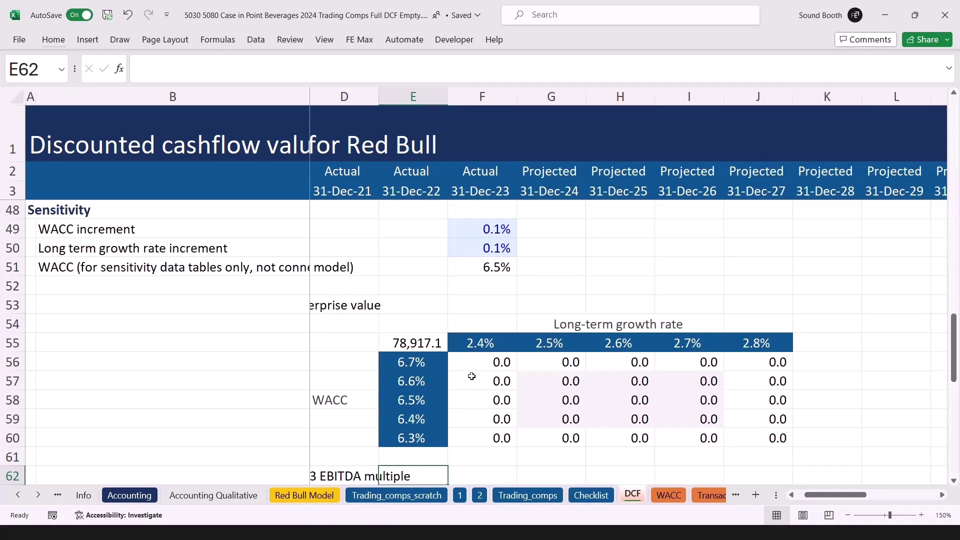
- Select the enterprise value sensitivity results in F56:J60 and recalculate the workbook
key("Up")
key("Up")
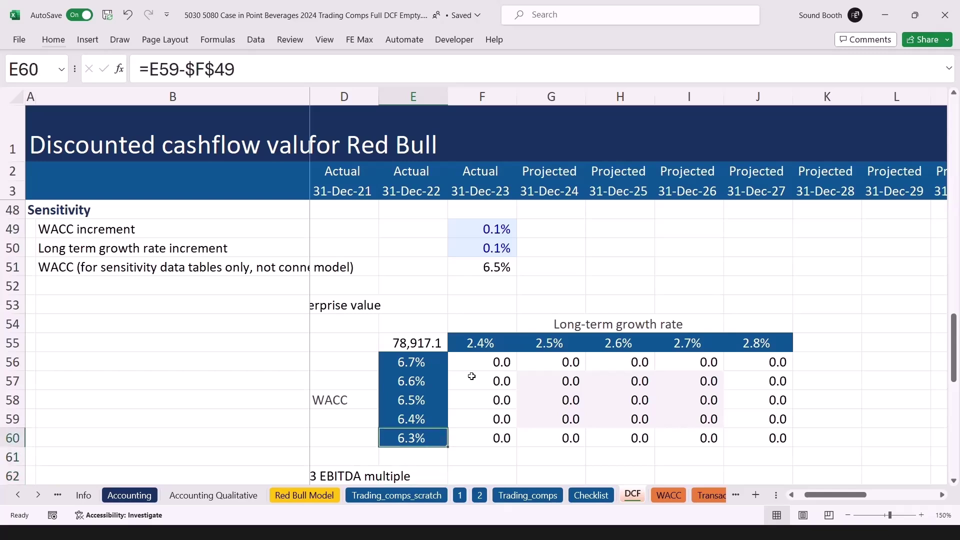
key("Right")
key("Up")
key("Up")
key("Up")
key("Up")
key("ctrl+shift+Down")
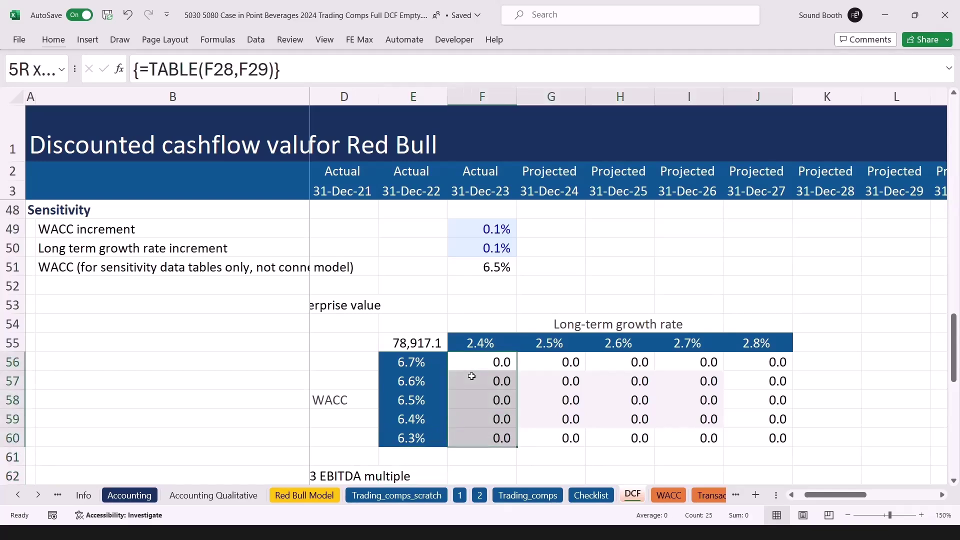
key("ctrl+shift+Right")
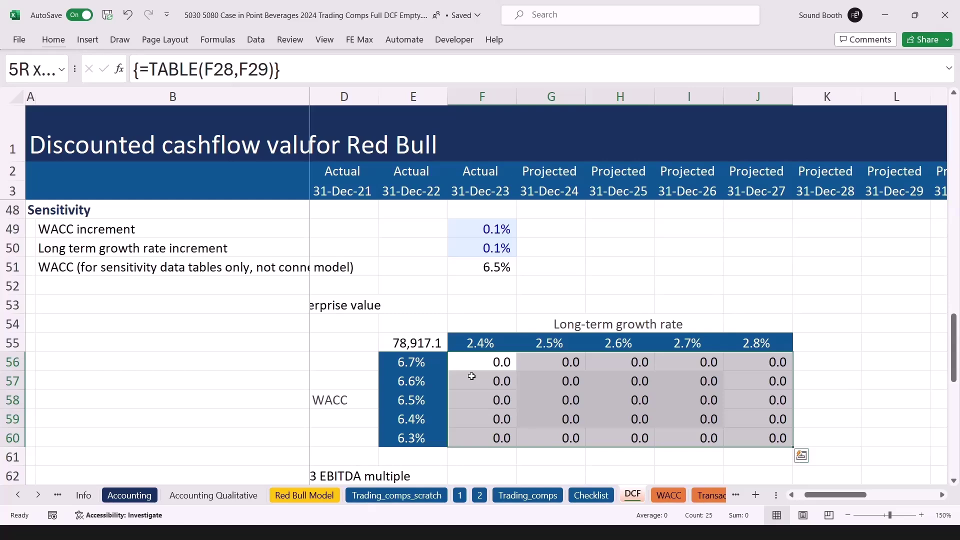
left_click(220, 39)
left_click(771, 68)
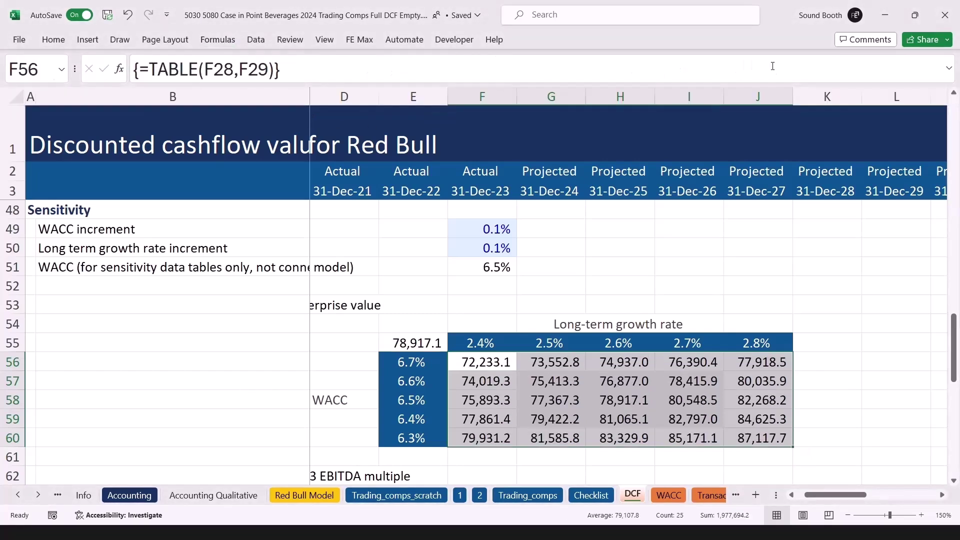
- Examine the recalculated enterprise values across the sensitivity table, from F56 to J60
left_click(632, 280)
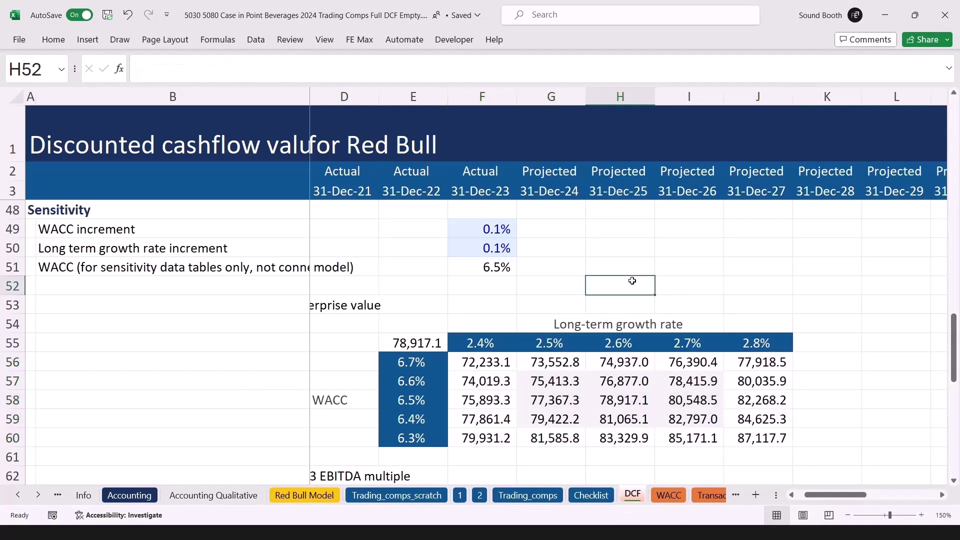
key("Down")
key("Down")
key("Down")
key("Down")
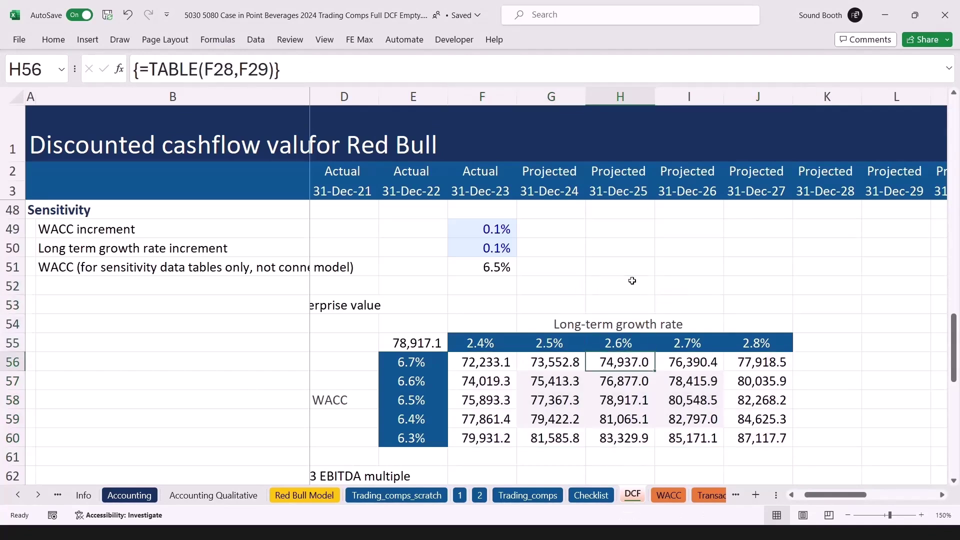
key("Left")
key("Left")
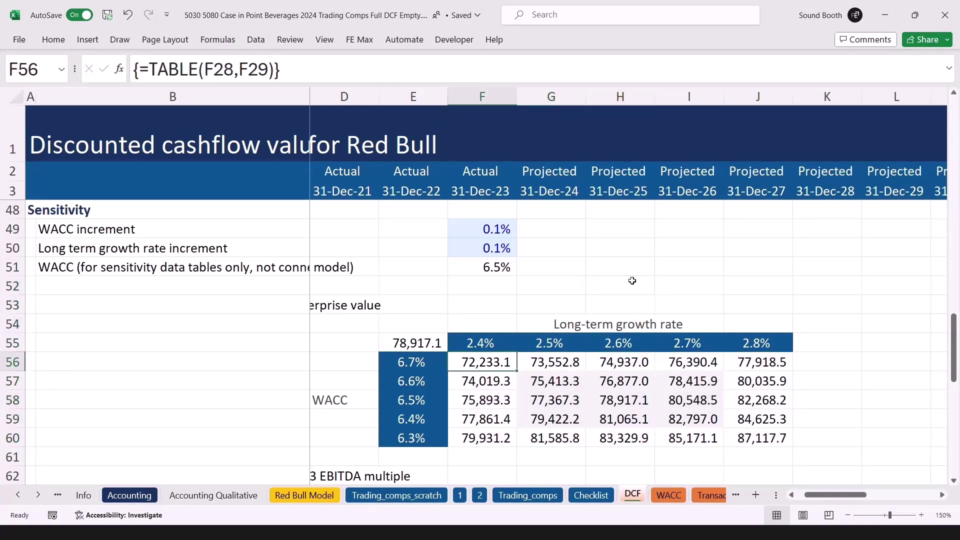
key("ctrl+Right")
key("ctrl+Down")
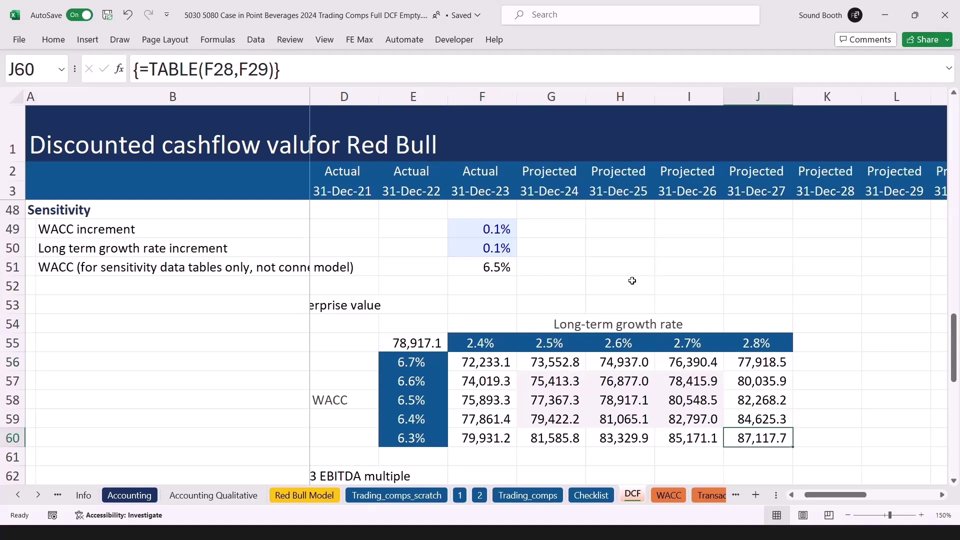
- Link corner cell E64 of the implied 2023 EBITDA multiple table to the multiple in F44
key("Down")
key("Down")
key("Down")
key("Down")
key("Down")
key("Down")
key("Left")
key("Left")
key("Left")
key("Left")
key("Left")
key("Left")
key("Left")
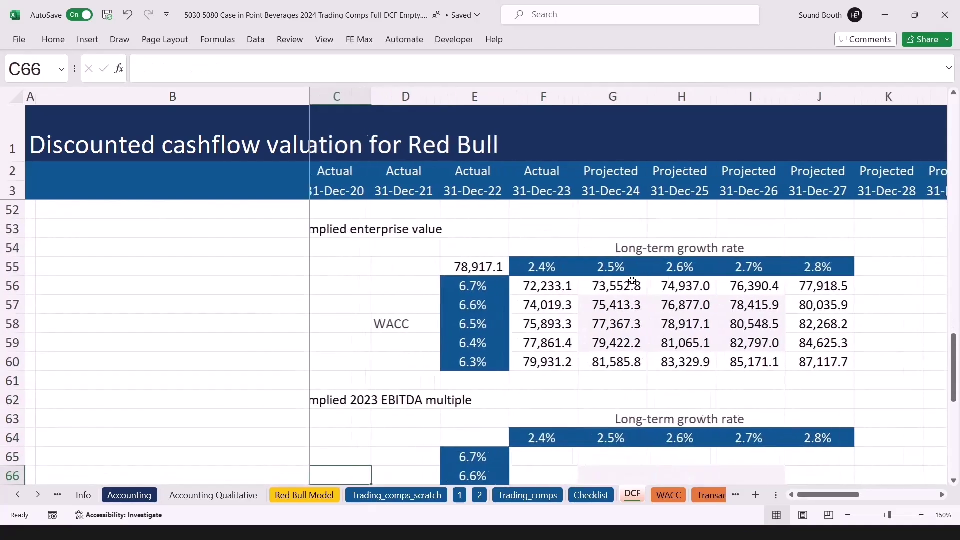
key("Left")
key("Right")
key("Right")
key("Up")
key("Up")
key("Right")
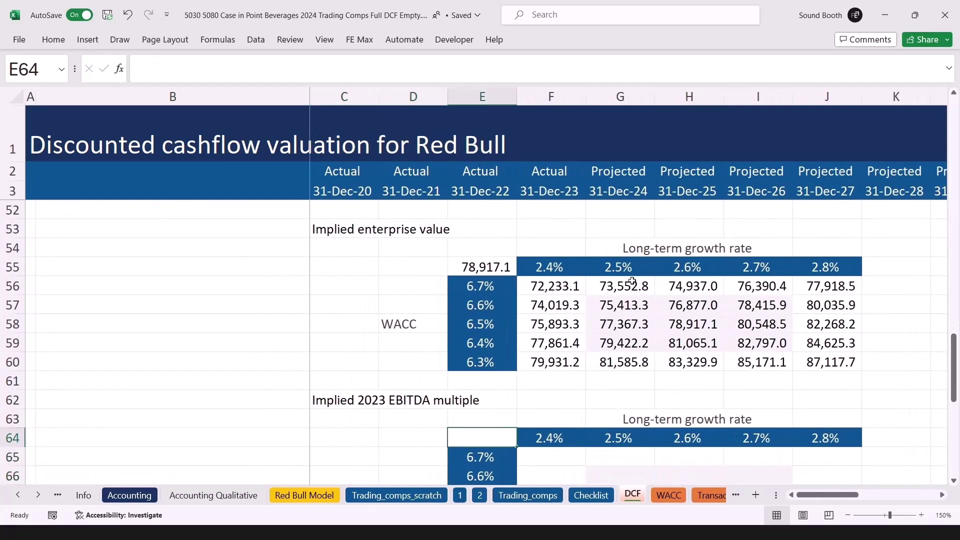
type("=")
key("Up")
key("Up")
key("Up")
key("Up")
key("Up")
key("Up")
key("Up")
key("Up")
key("Up")
key("Up")
key("Up")
key("Up")
key("Up")
key("Up")
key("Up")
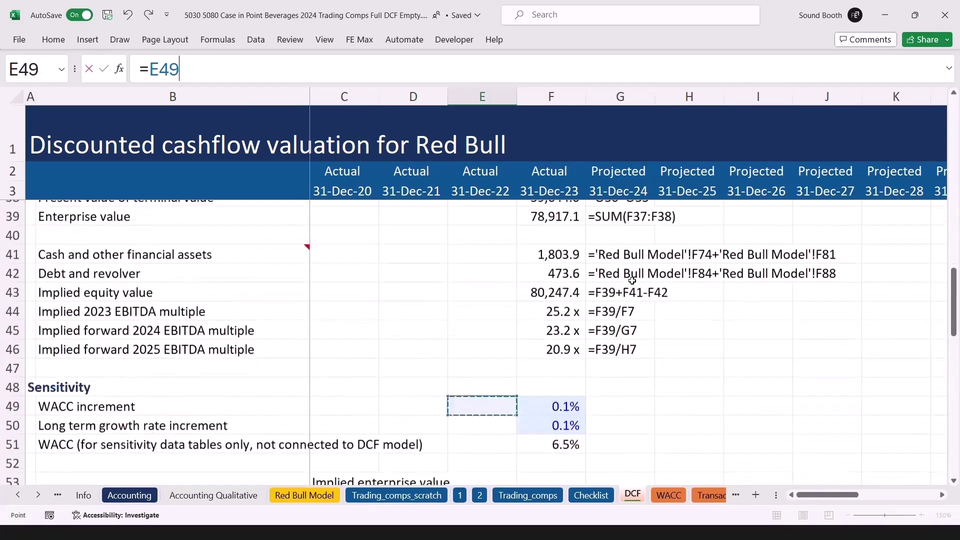
key("Up")
key("Up")
key("Up")
key("Up")
key("Up")
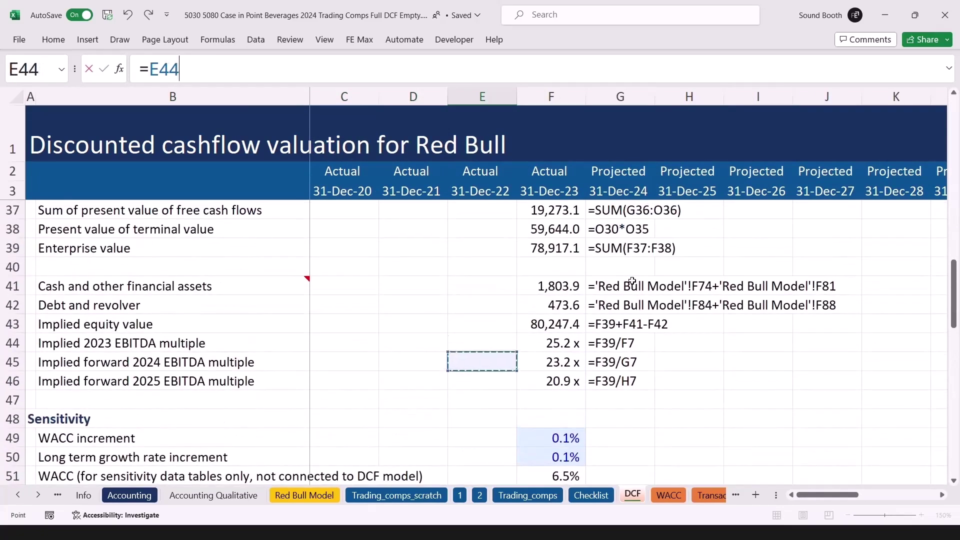
key("Right")
key("Return")
- Start a data table on E64:J69 with the long-term growth rate in F28 as its row input cell
key("Up")
key("Down")
key("Down")
key("Up")
key("Up")
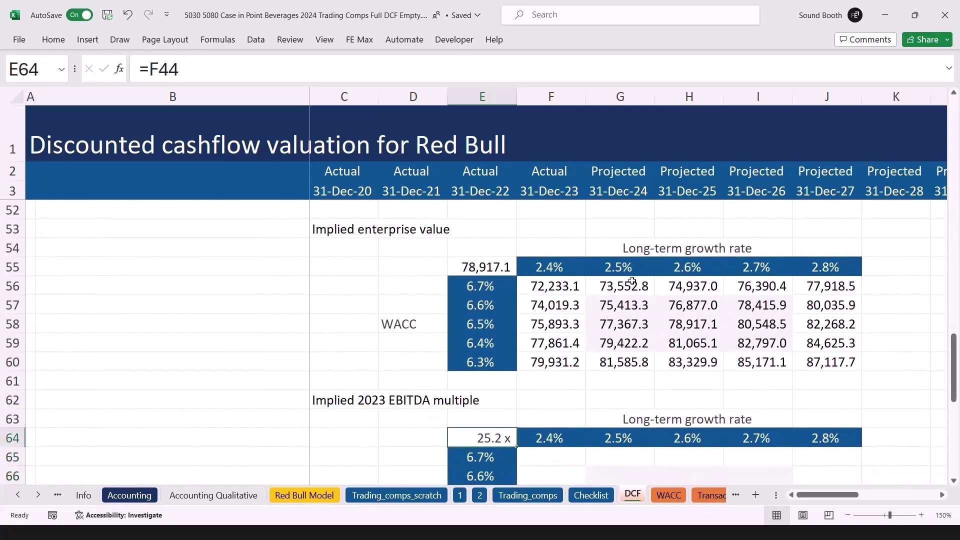
key("ctrl+shift+Right")
key("ctrl+shift+Down")
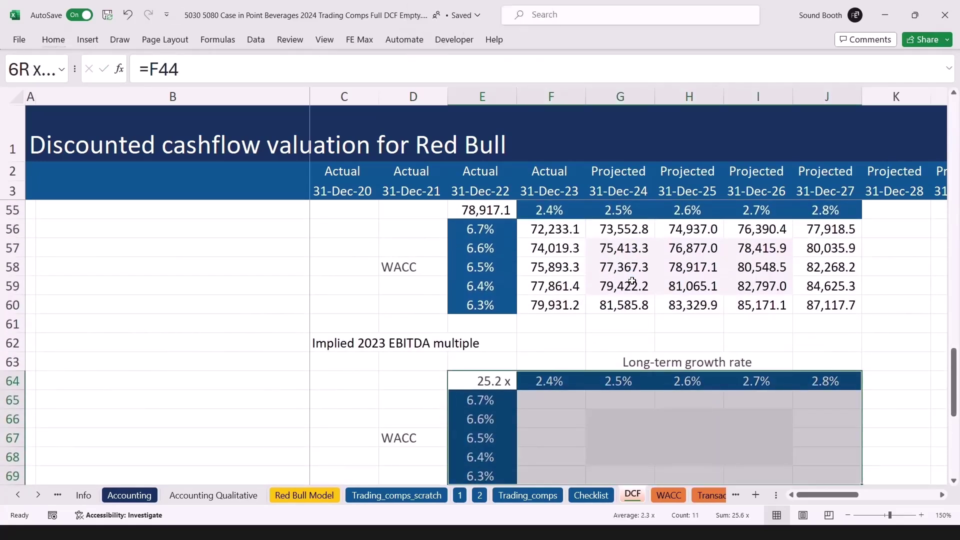
key("alt+d")
key("t")
key("Page_Up")
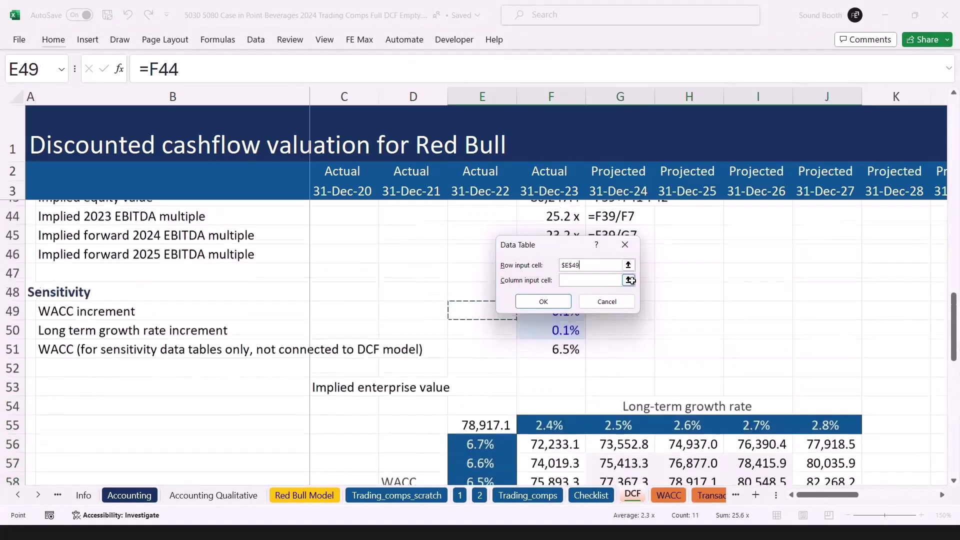
key("Page_Up")
key("Up")
key("Up")
key("Up")
key("Up")
key("Up")
key("Up")
key("Right")
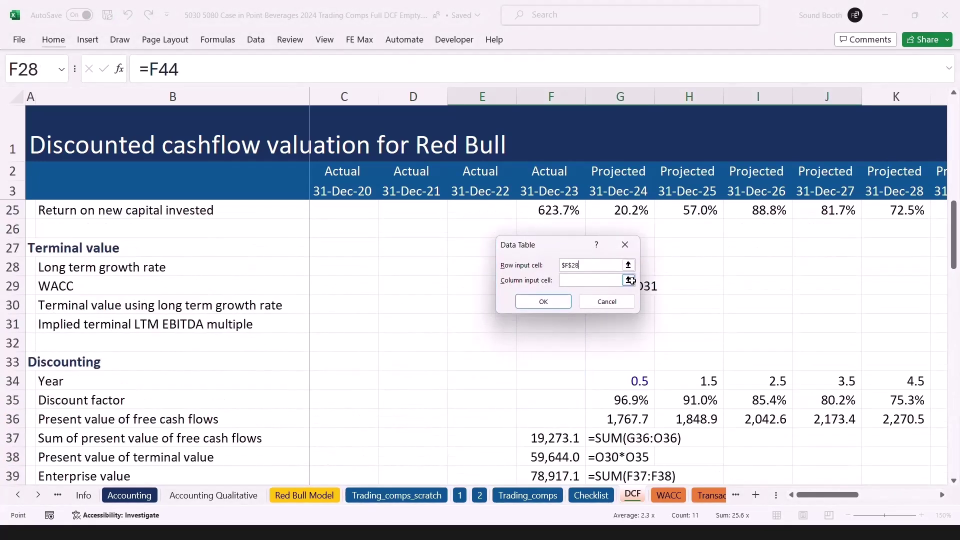
- Set the EBITDA multiple table's column input cell to the WACC in F29 and create the data table
key("Tab")
key("Up")
key("Up")
key("Up")
key("Up")
key("Up")
key("Up")
key("Up")
key("Up")
key("Up")
key("Up")
key("Up")
key("Up")
key("Up")
key("Up")
key("Up")
key("Up")
key("Up")
key("Up")
key("Up")
key("Up")
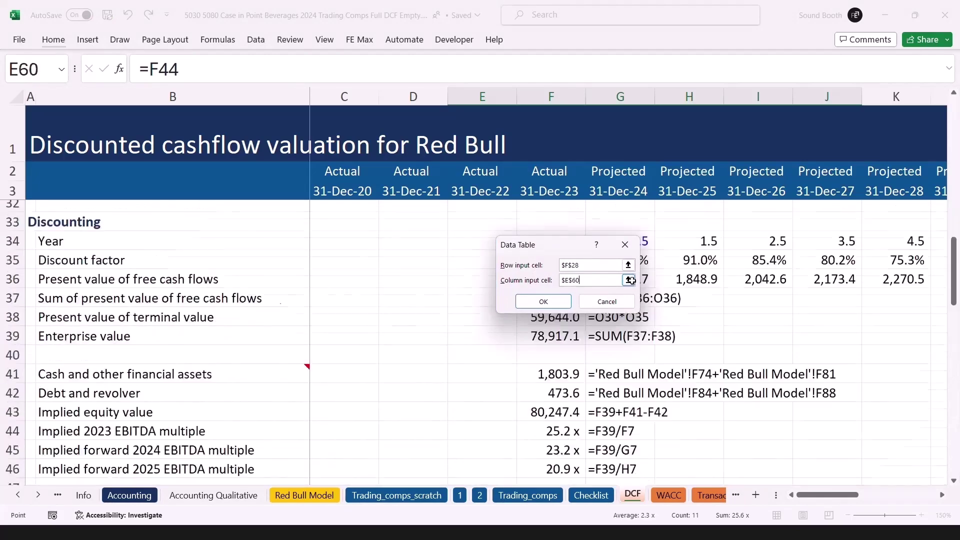
key("Down")
key("Down")
key("Down")
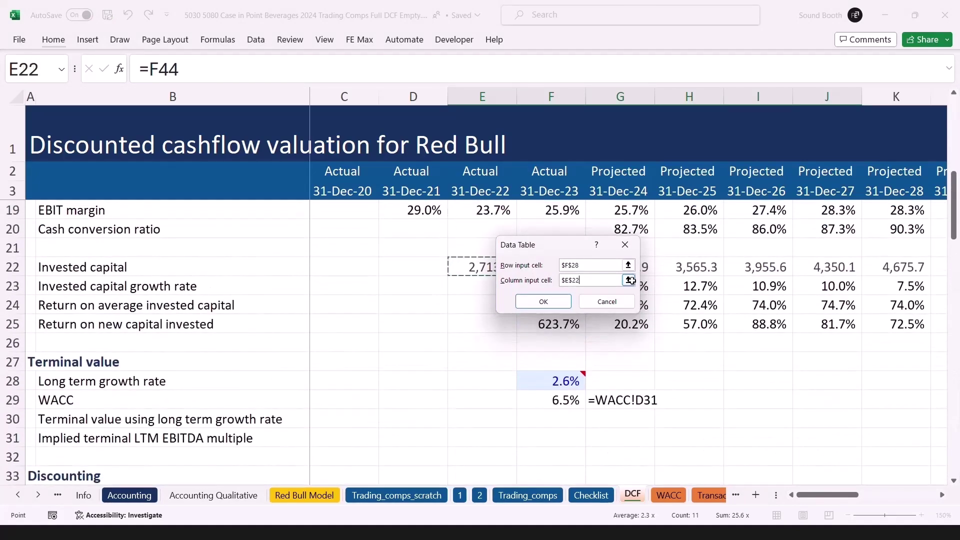
key("Right")
key("Down")
key("Down")
key("Down")
key("Down")
key("Down")
key("Down")
key("Down")
key("Return")
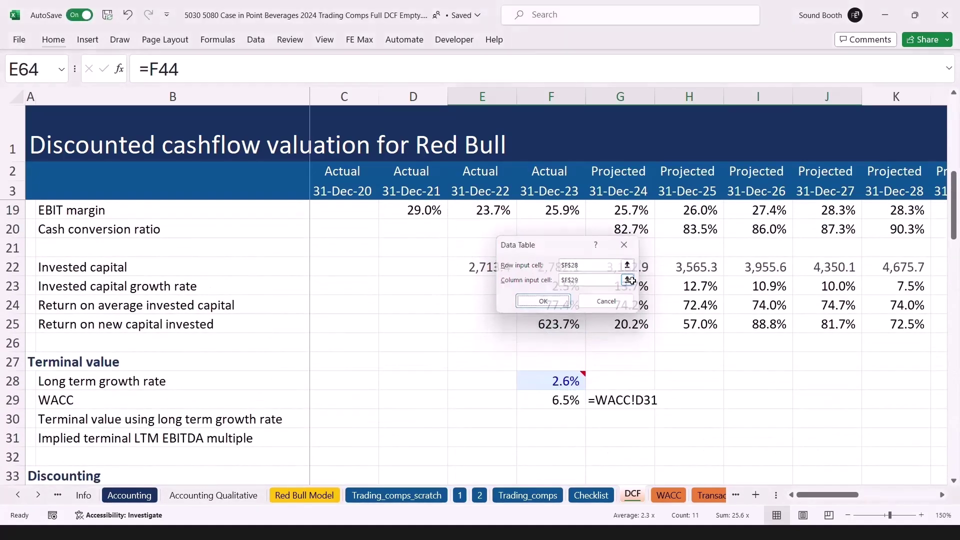
- Recalculate the workbook to update the implied 2023 EBITDA multiple table in F65:J69
key("Down")
key("Down")
key("Down")
key("Down")
key("Down")
key("Down")
key("Down")
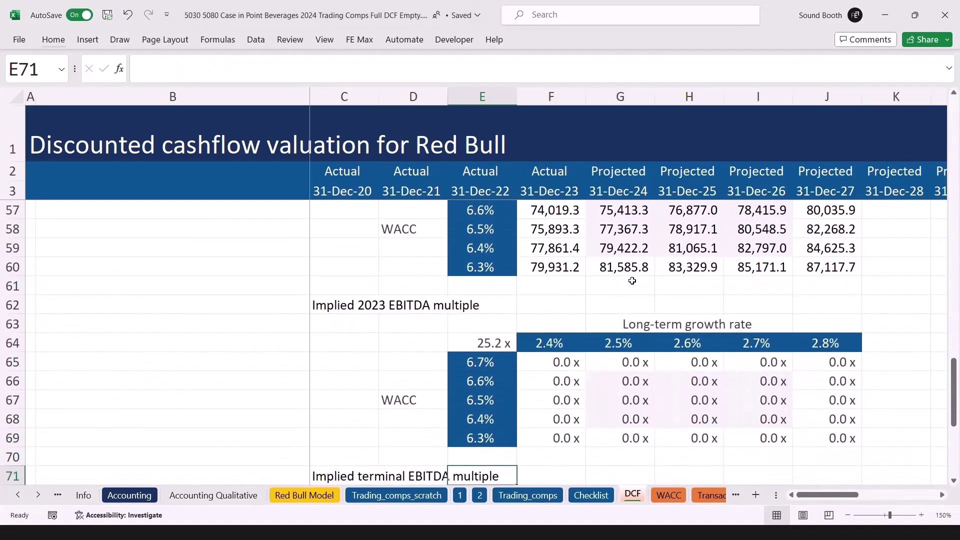
key("alt")
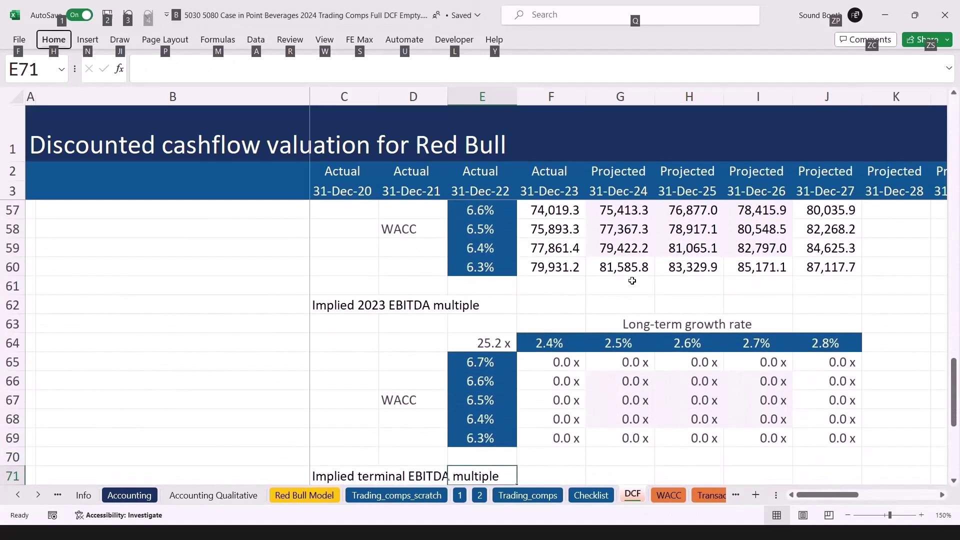
key("F9")
- Link corner cell E73 of the implied terminal EBITDA multiple table to the terminal LTM EBITDA multiple in O31
key("Down")
key("Down")
key("Down")
key("Down")
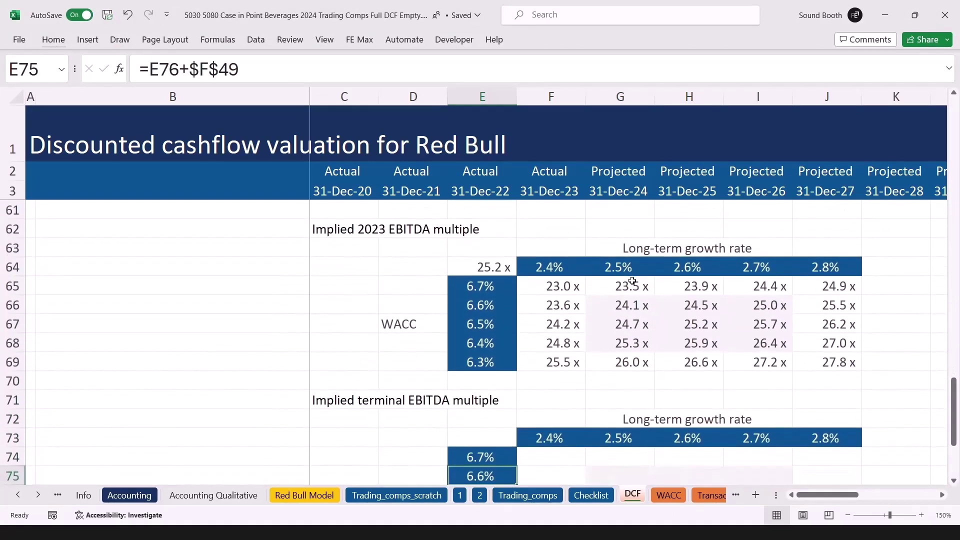
key("Left")
key("Left")
key("Left")
key("Right")
key("Right")
key("Right")
key("Up")
key("Up")
scroll(632, 280, "down", 1)
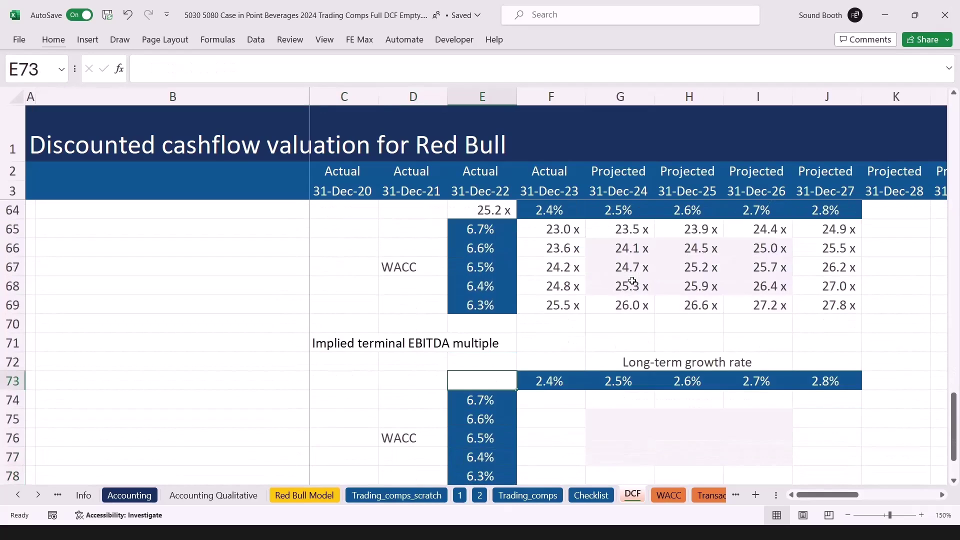
type("=")
key("Right")
key("ctrl+Up")
key("ctrl+Up")
key("ctrl+Up")
key("Right")
key("Right")
key("Right")
key("Right")
key("Right")
key("Right")
key("Right")
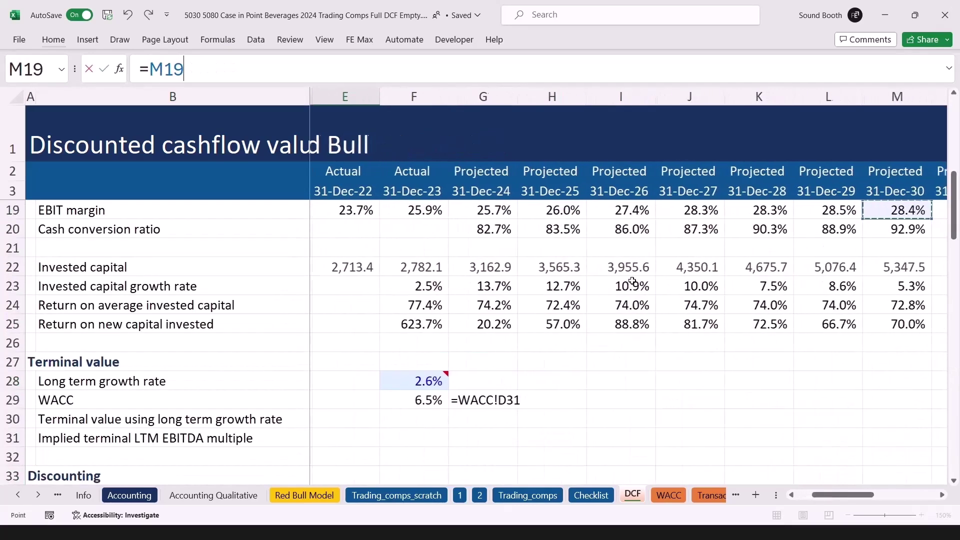
key("Right")
key("Right")
key("ctrl+Down")
key("ctrl+Down")
key("ctrl+Down")
key("ctrl+Down")
key("ctrl+Down")
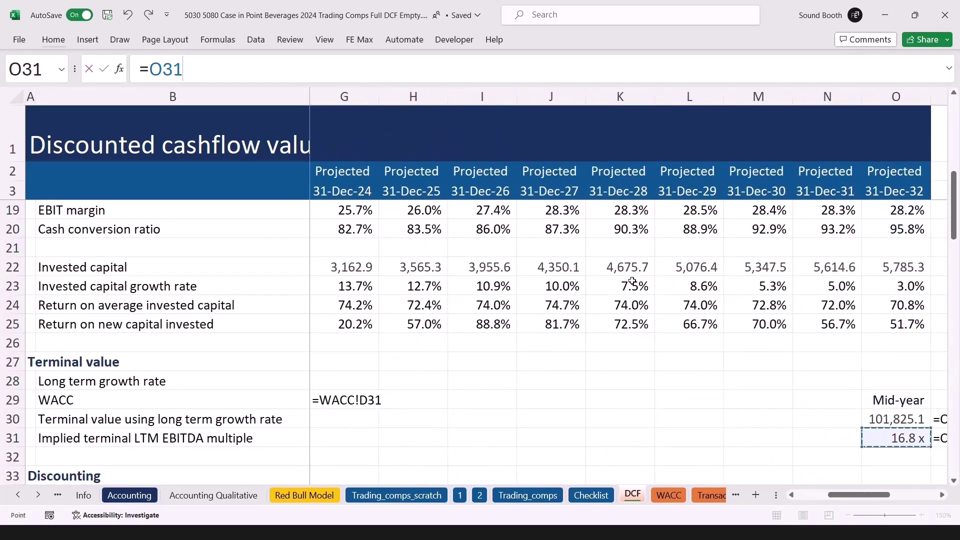
key("ctrl+Return")
key("Down")
key("Down")
key("Up")
key("Up")
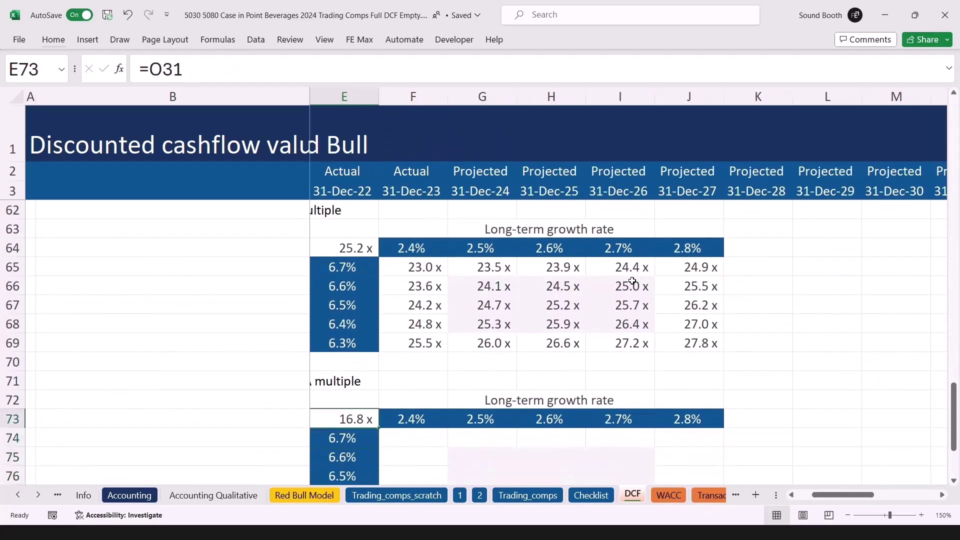
- Start a data table on E73:J78 with the long-term growth rate in F28 as its row input cell
key("ctrl+shift+Down")
key("ctrl+shift+Right")
key("alt+a")
key("w")
key("t")
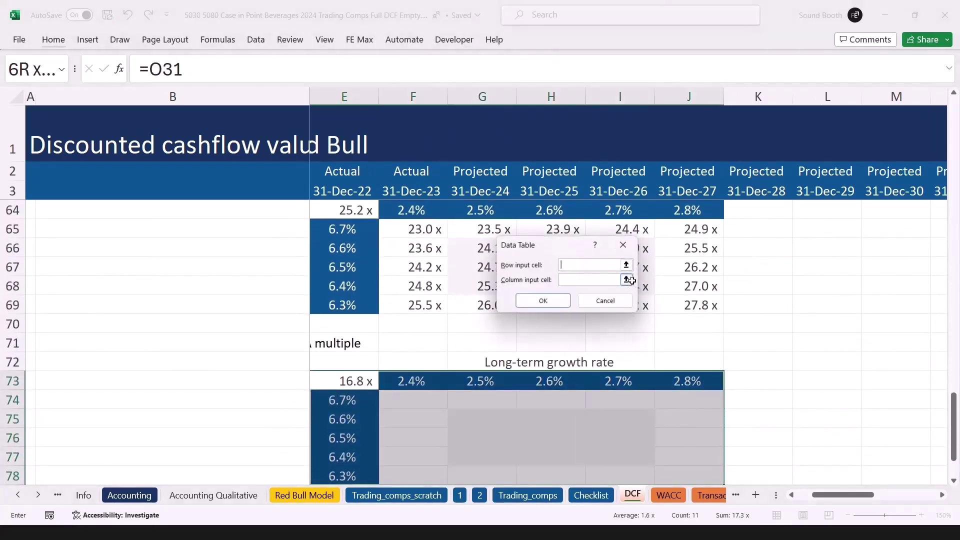
key("Up")
key("Up")
key("Up")
key("Up")
key("Up")
key("Up")
key("Up")
key("Up")
key("Up")
key("Up")
key("Up")
key("Up")
key("Up")
key("Up")
key("Up")
key("Up")
key("Up")
key("Up")
key("Up")
key("Up")
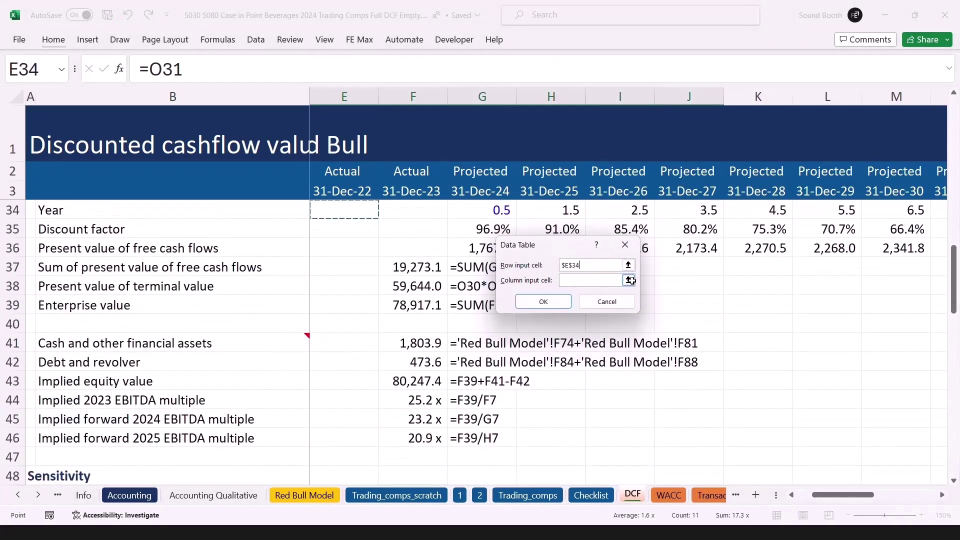
key("Down")
key("Up")
key("Up")
key("Up")
key("Up")
key("Up")
key("Up")
key("Up")
key("Up")
key("Up")
key("Up")
key("Up")
key("Up")
key("Up")
key("Up")
key("Up")
key("Up")
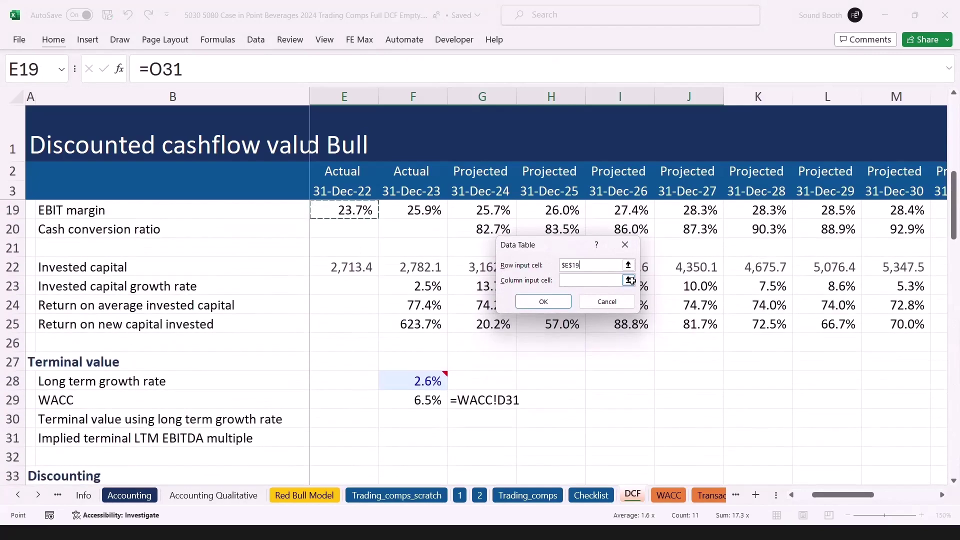
key("Right")
key("Down")
key("Down")
key("Down")
key("Down")
key("Down")
key("Down")
key("Down")
key("Down")
key("Down")
key("Tab")
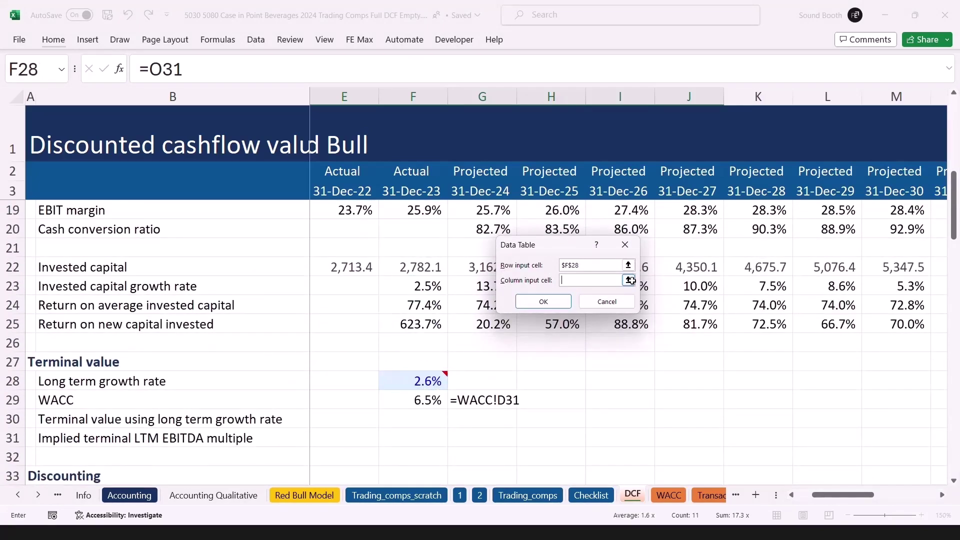
- Set the terminal EBITDA multiple table's column input cell to the WACC in F29 and create the data table
key("Up")
key("Up")
key("Up")
key("Up")
key("Up")
key("Up")
key("Up")
key("Up")
key("Up")
key("Up")
key("Up")
key("Up")
key("Up")
key("Up")
key("Up")
key("Up")
key("Up")
key("Up")
key("Up")
key("Up")
key("Up")
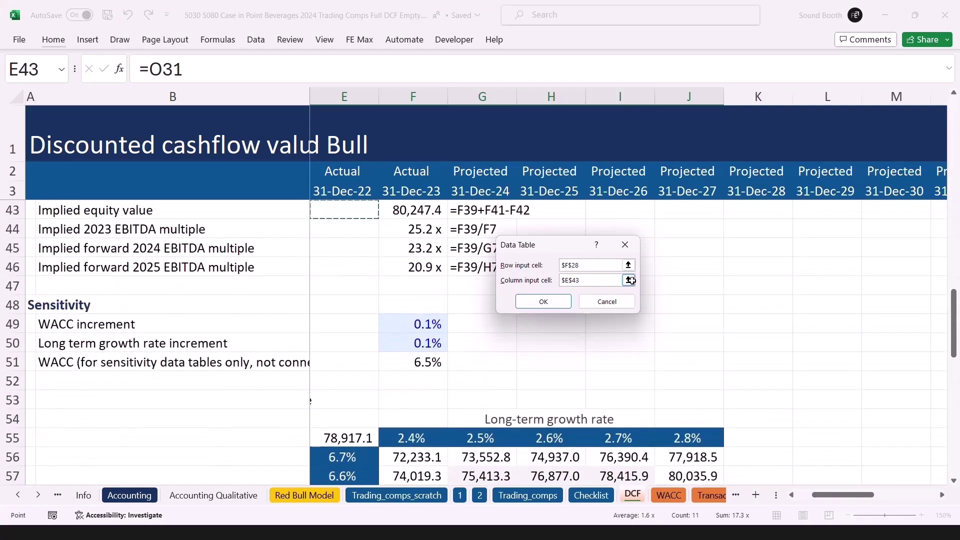
key("Up")
key("Up")
key("Up")
key("Up")
key("Up")
key("Up")
key("Up")
key("Up")
key("Up")
key("Up")
key("Up")
key("Up")
key("Up")
key("Up")
key("Up")
key("Right")
key("Down")
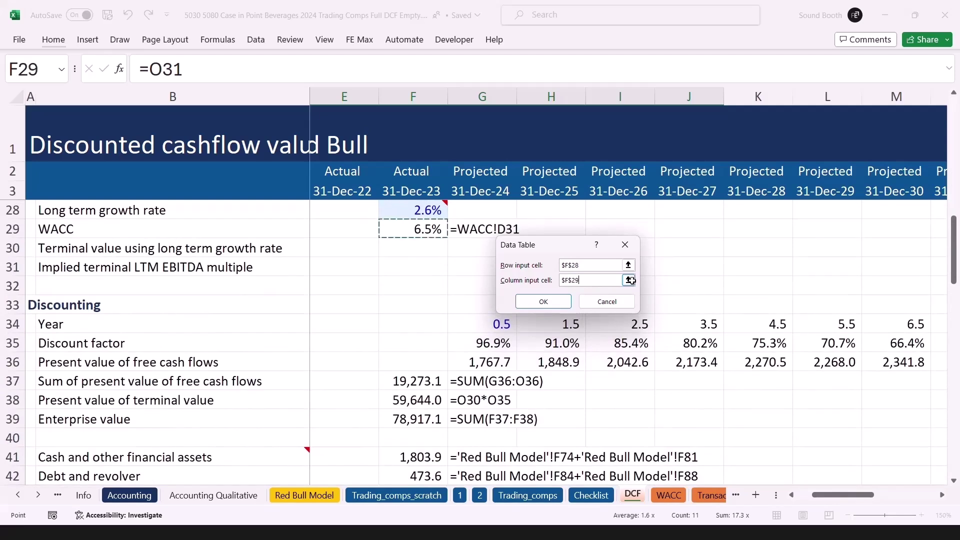
key("Return")
- Review the implied terminal EBITDA multiple sensitivity table down to the end of the sheet
key("Down")
key("Down")
key("Down")
key("Down")
key("Down")
key("Down")
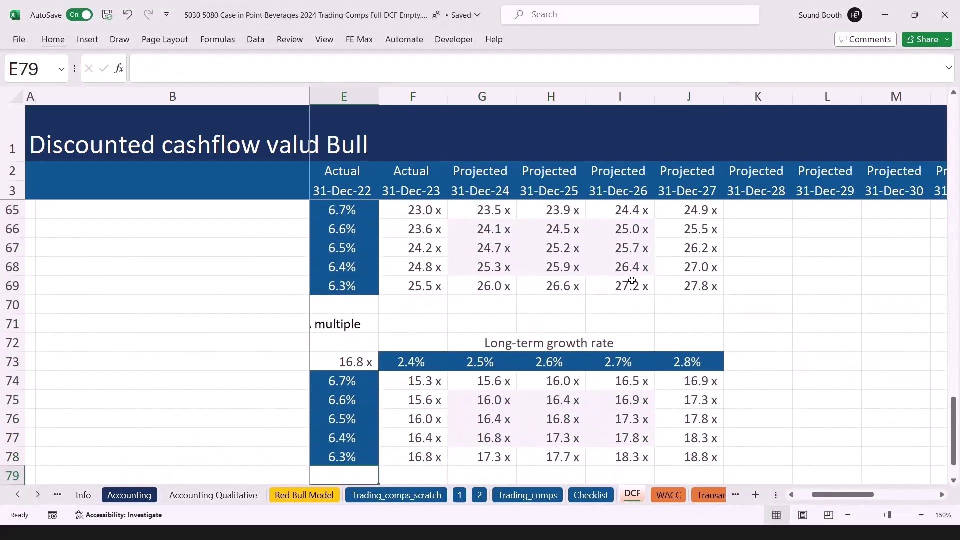
key("Down")
key("Down")
key("Down")
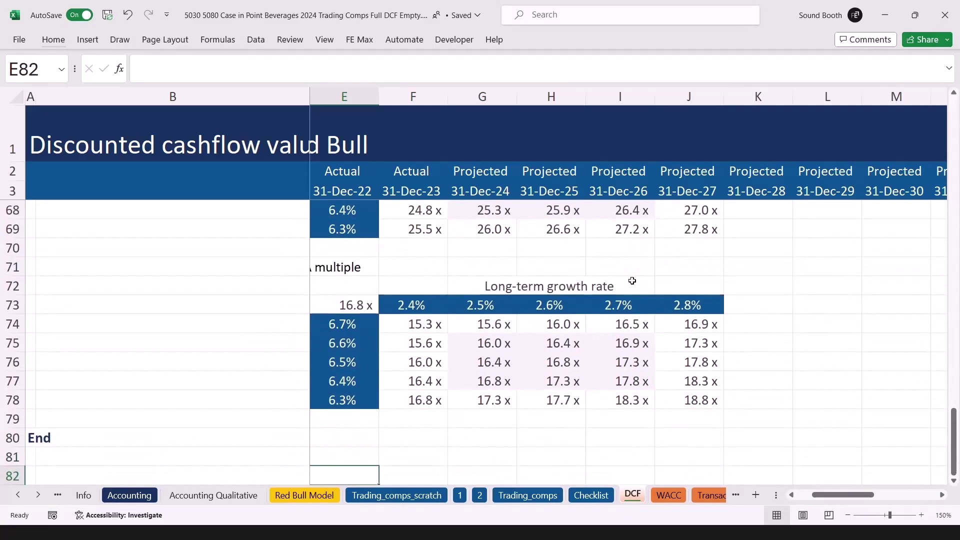